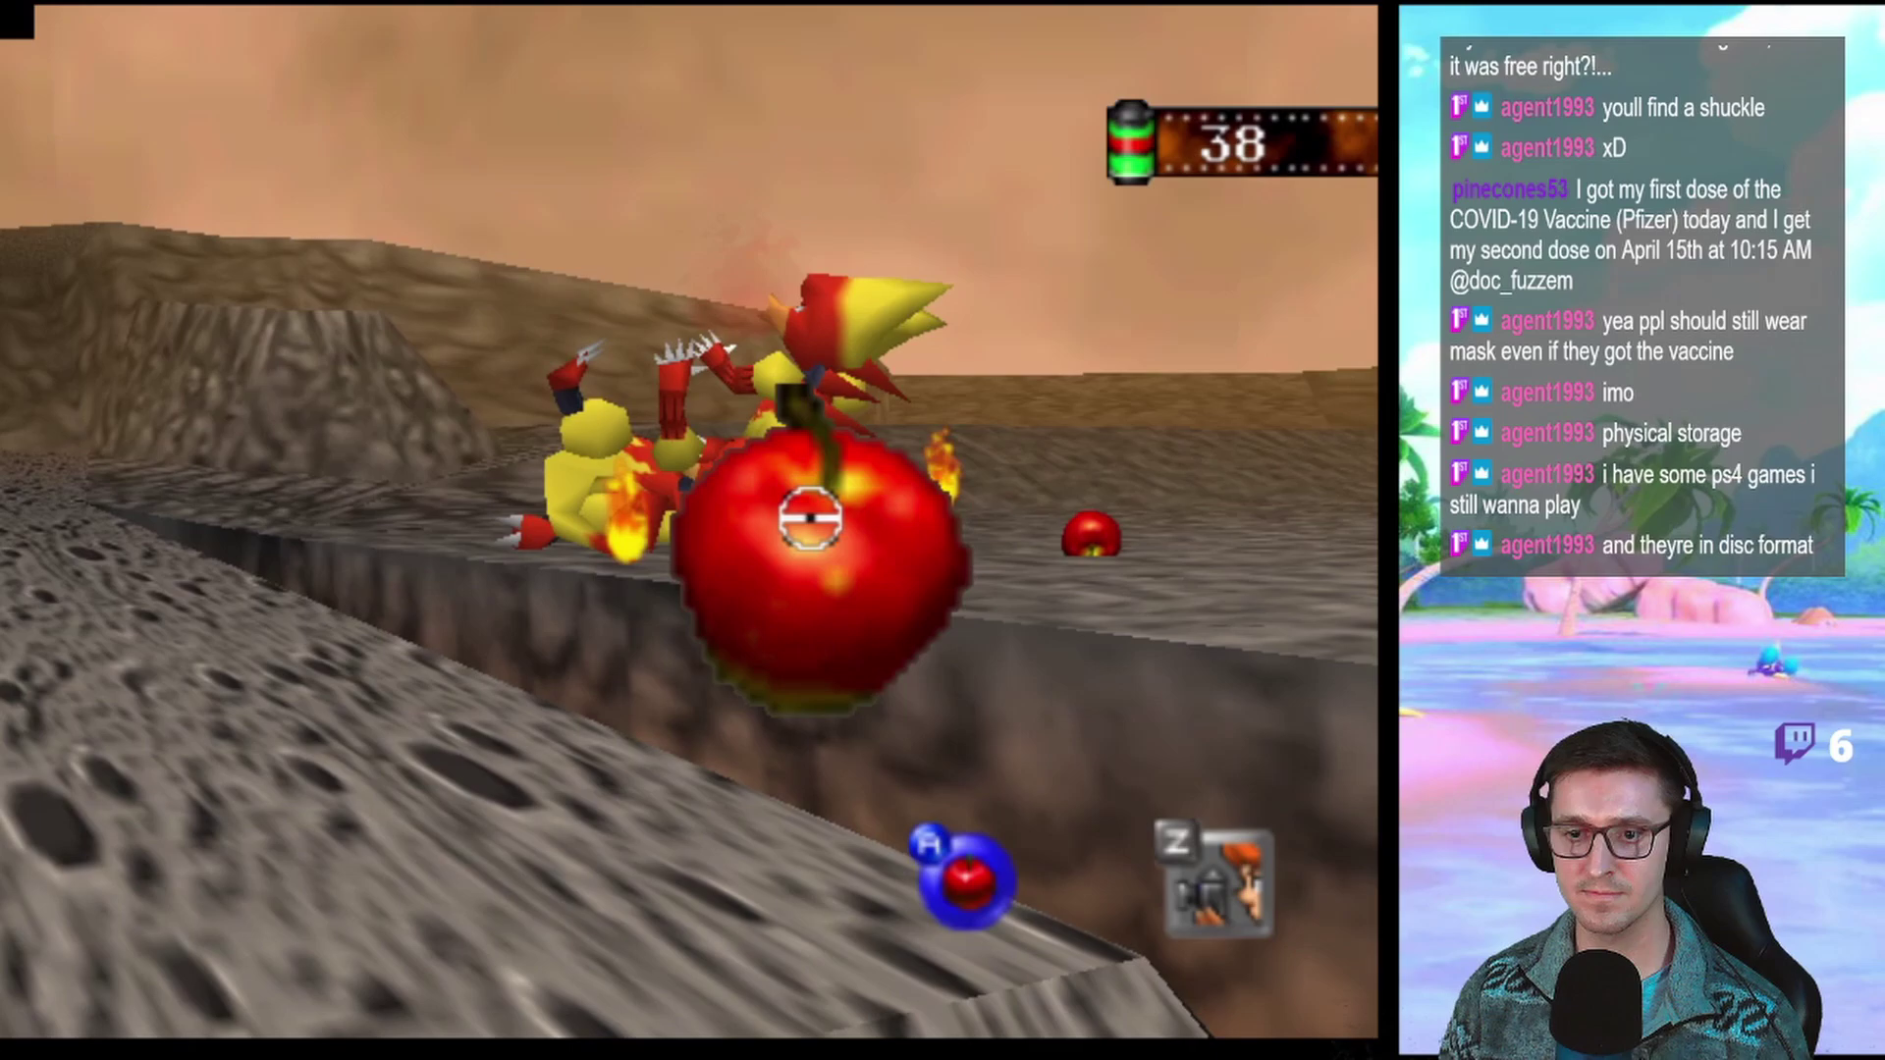
Step: Zoom in on the two Magmar and snap a burst of photos
key(a)
key(a)
key(a)
key(a)
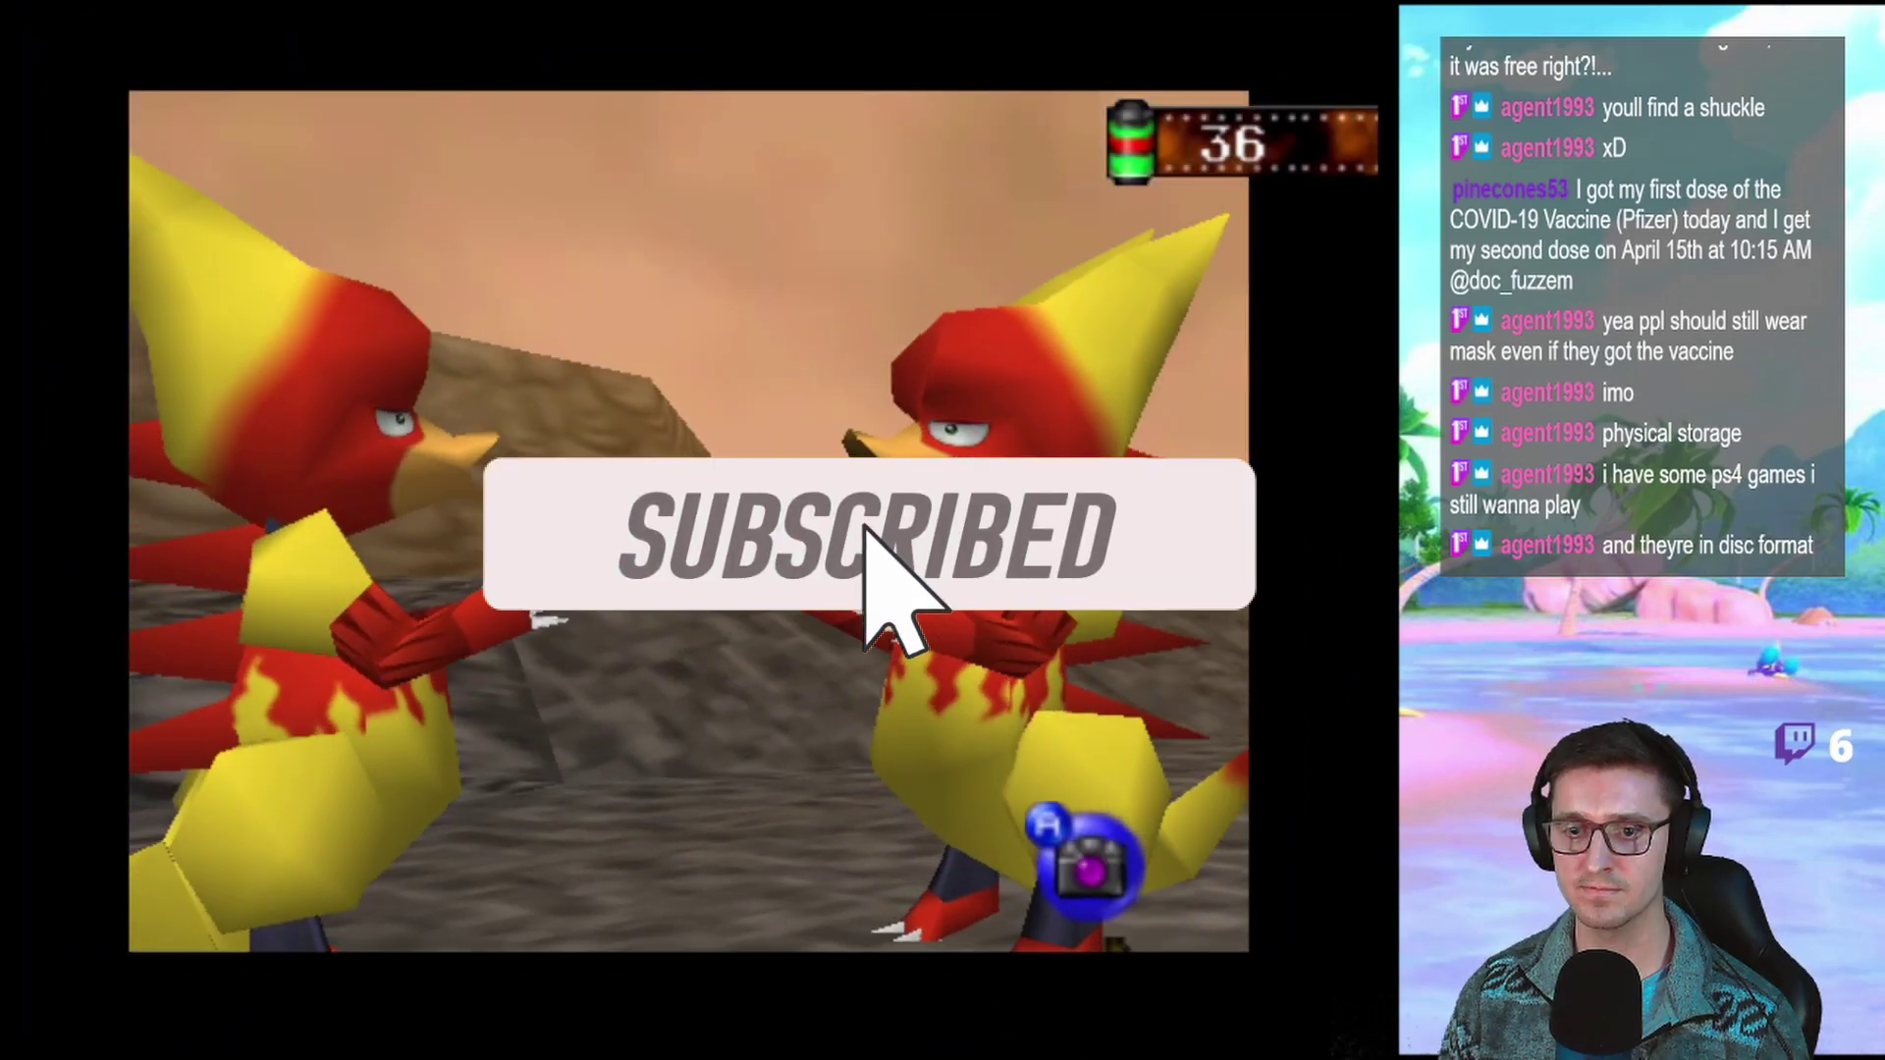
key(a)
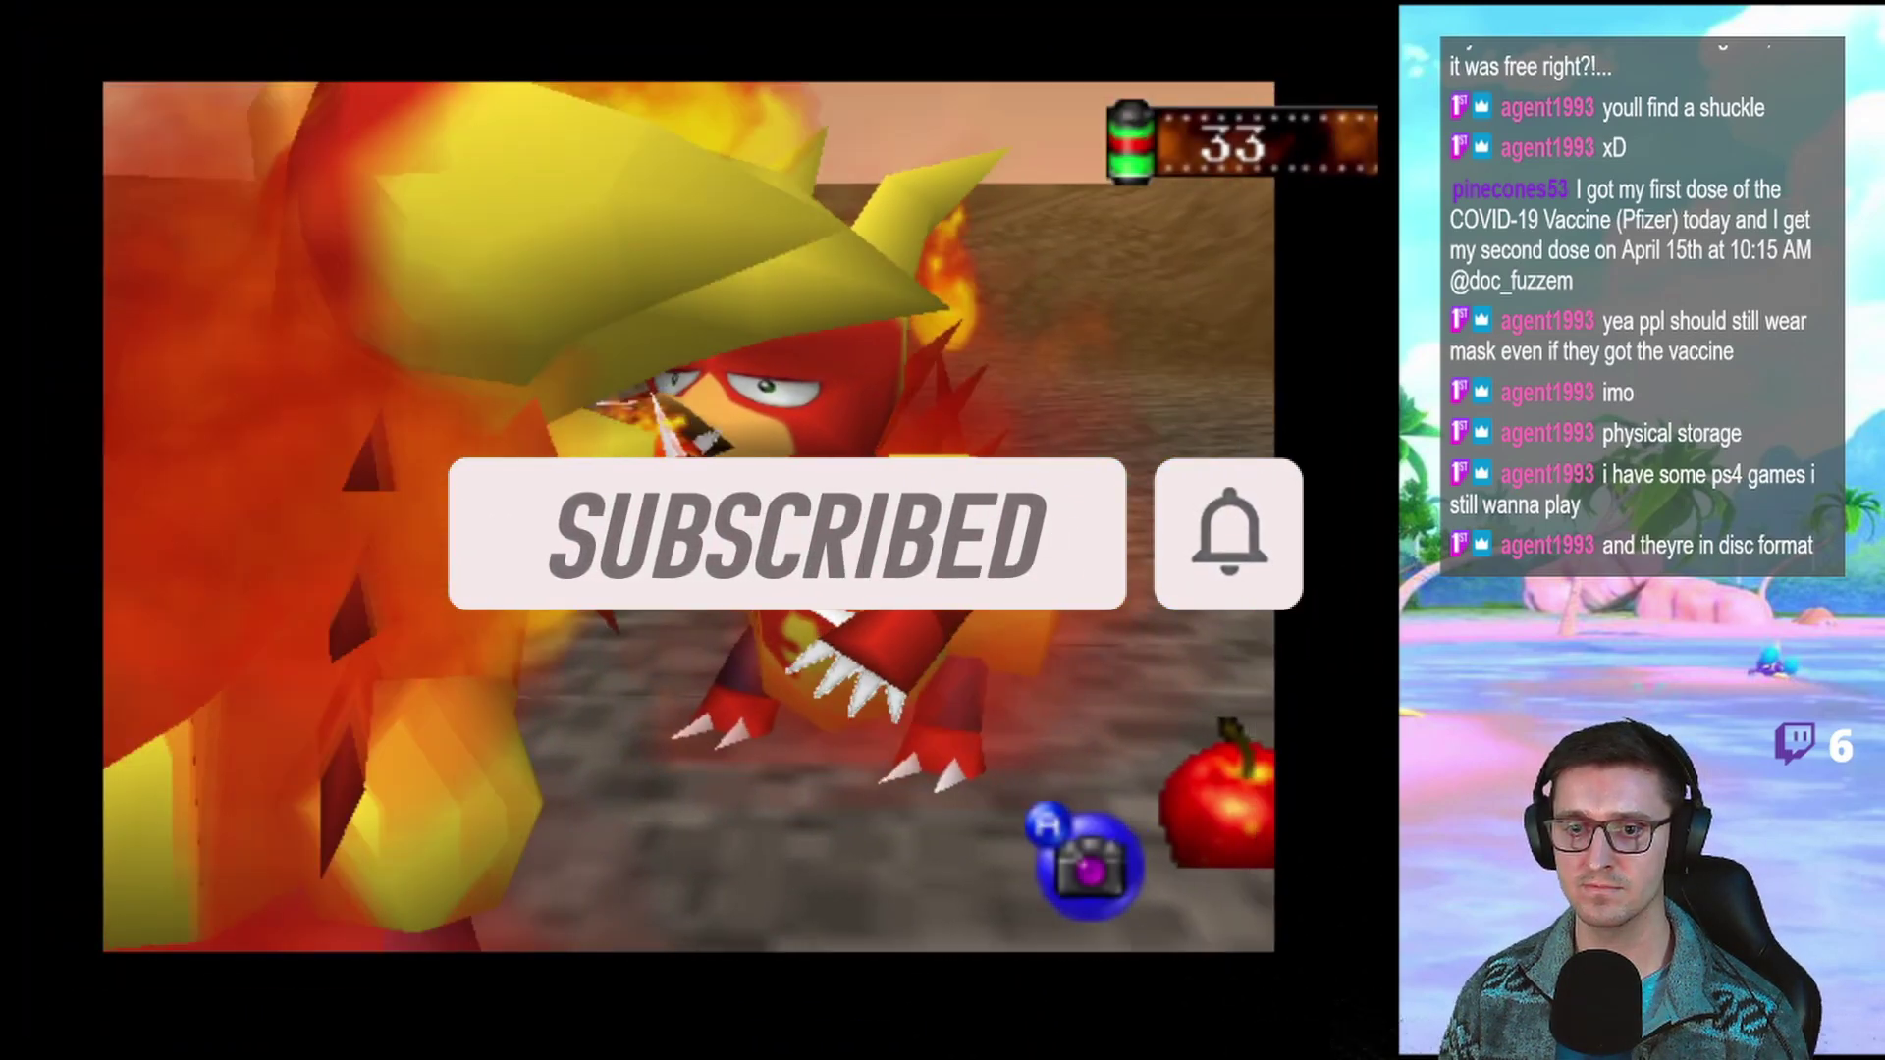
Step: Throw apples in front of Charmander and take several photos of it
key(a)
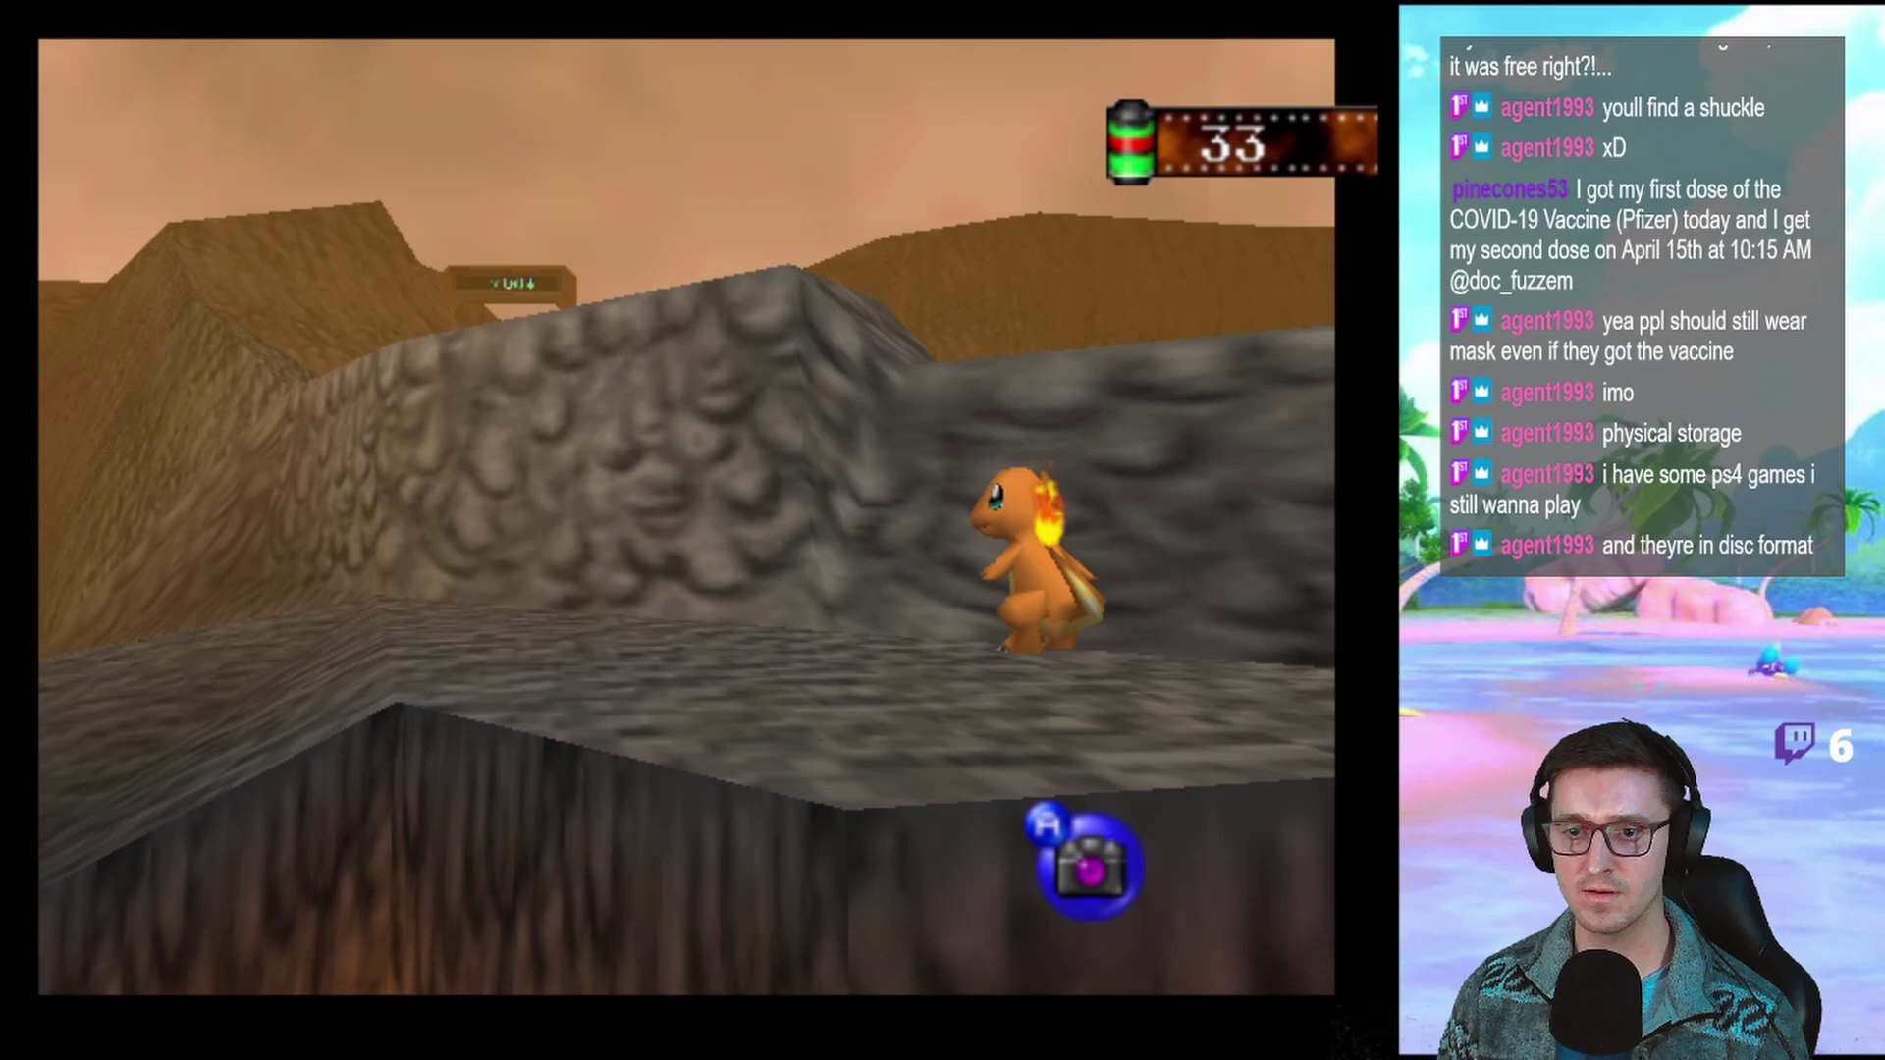
key(z)
key(a)
key(a)
key(a)
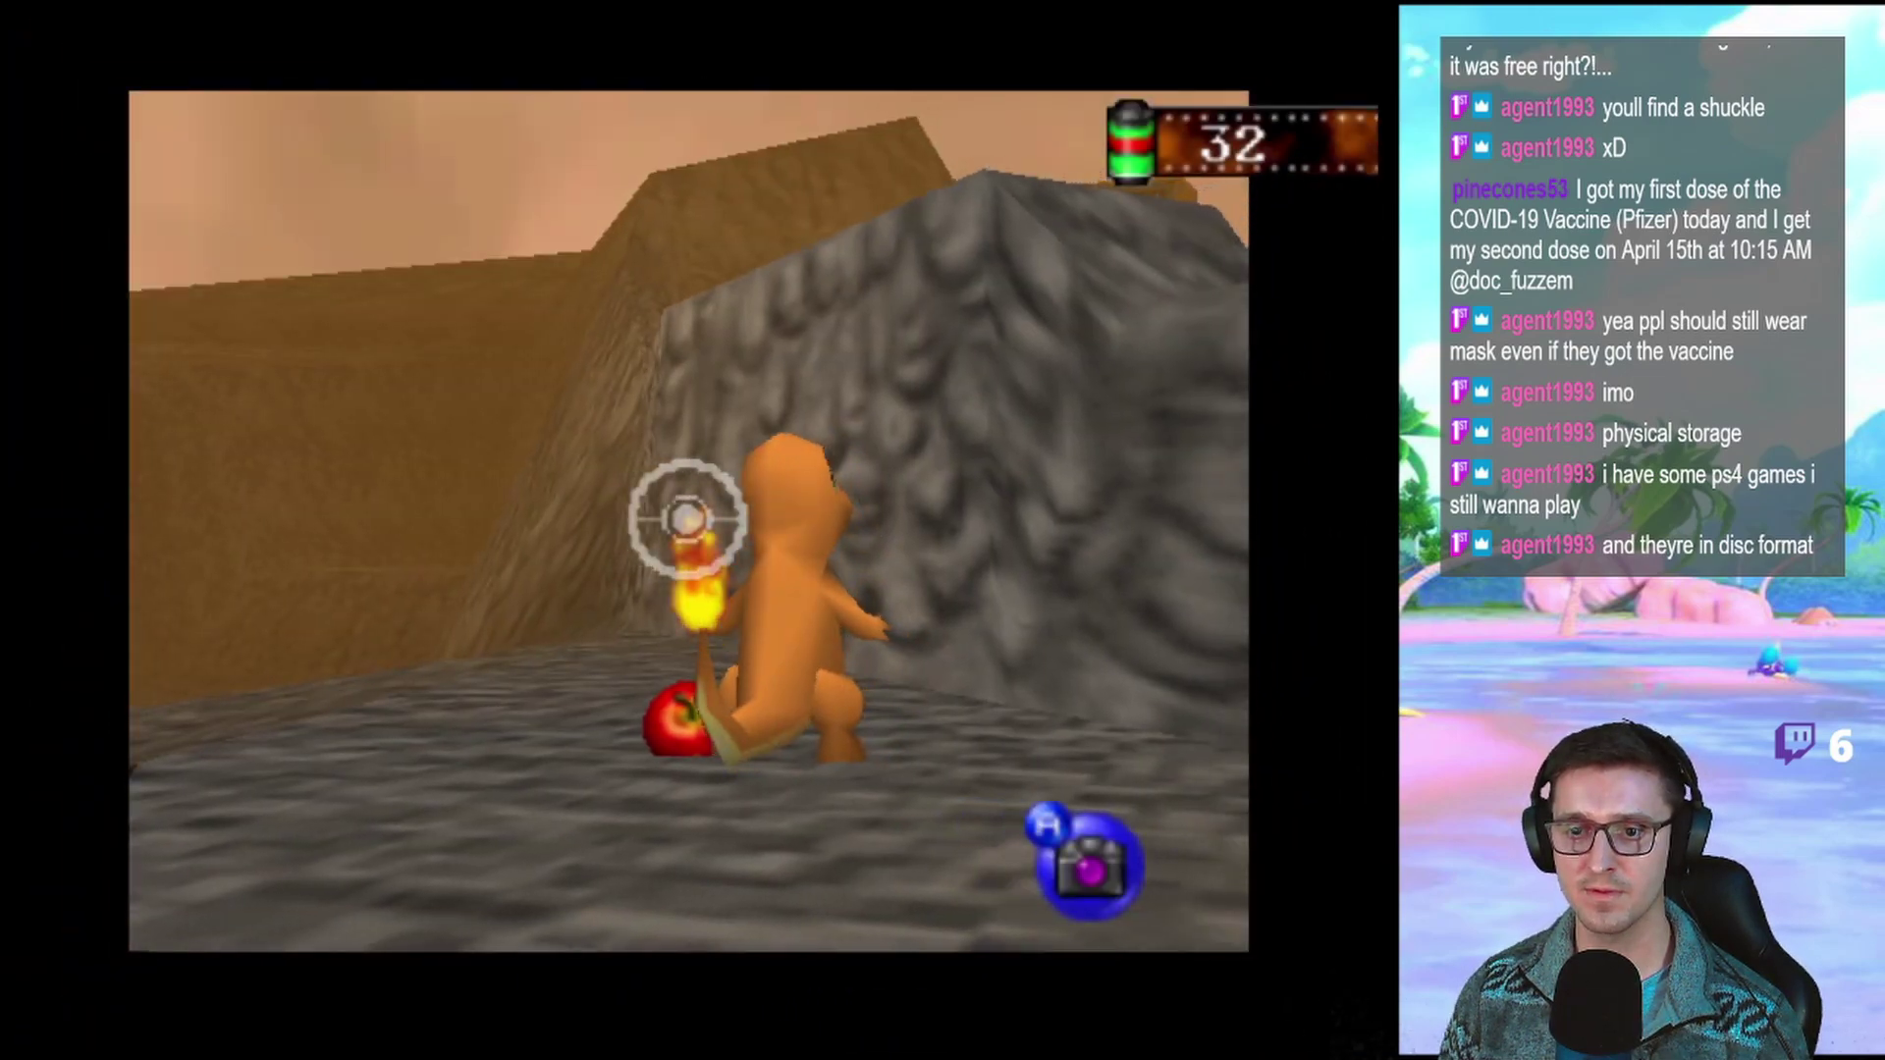
key(z)
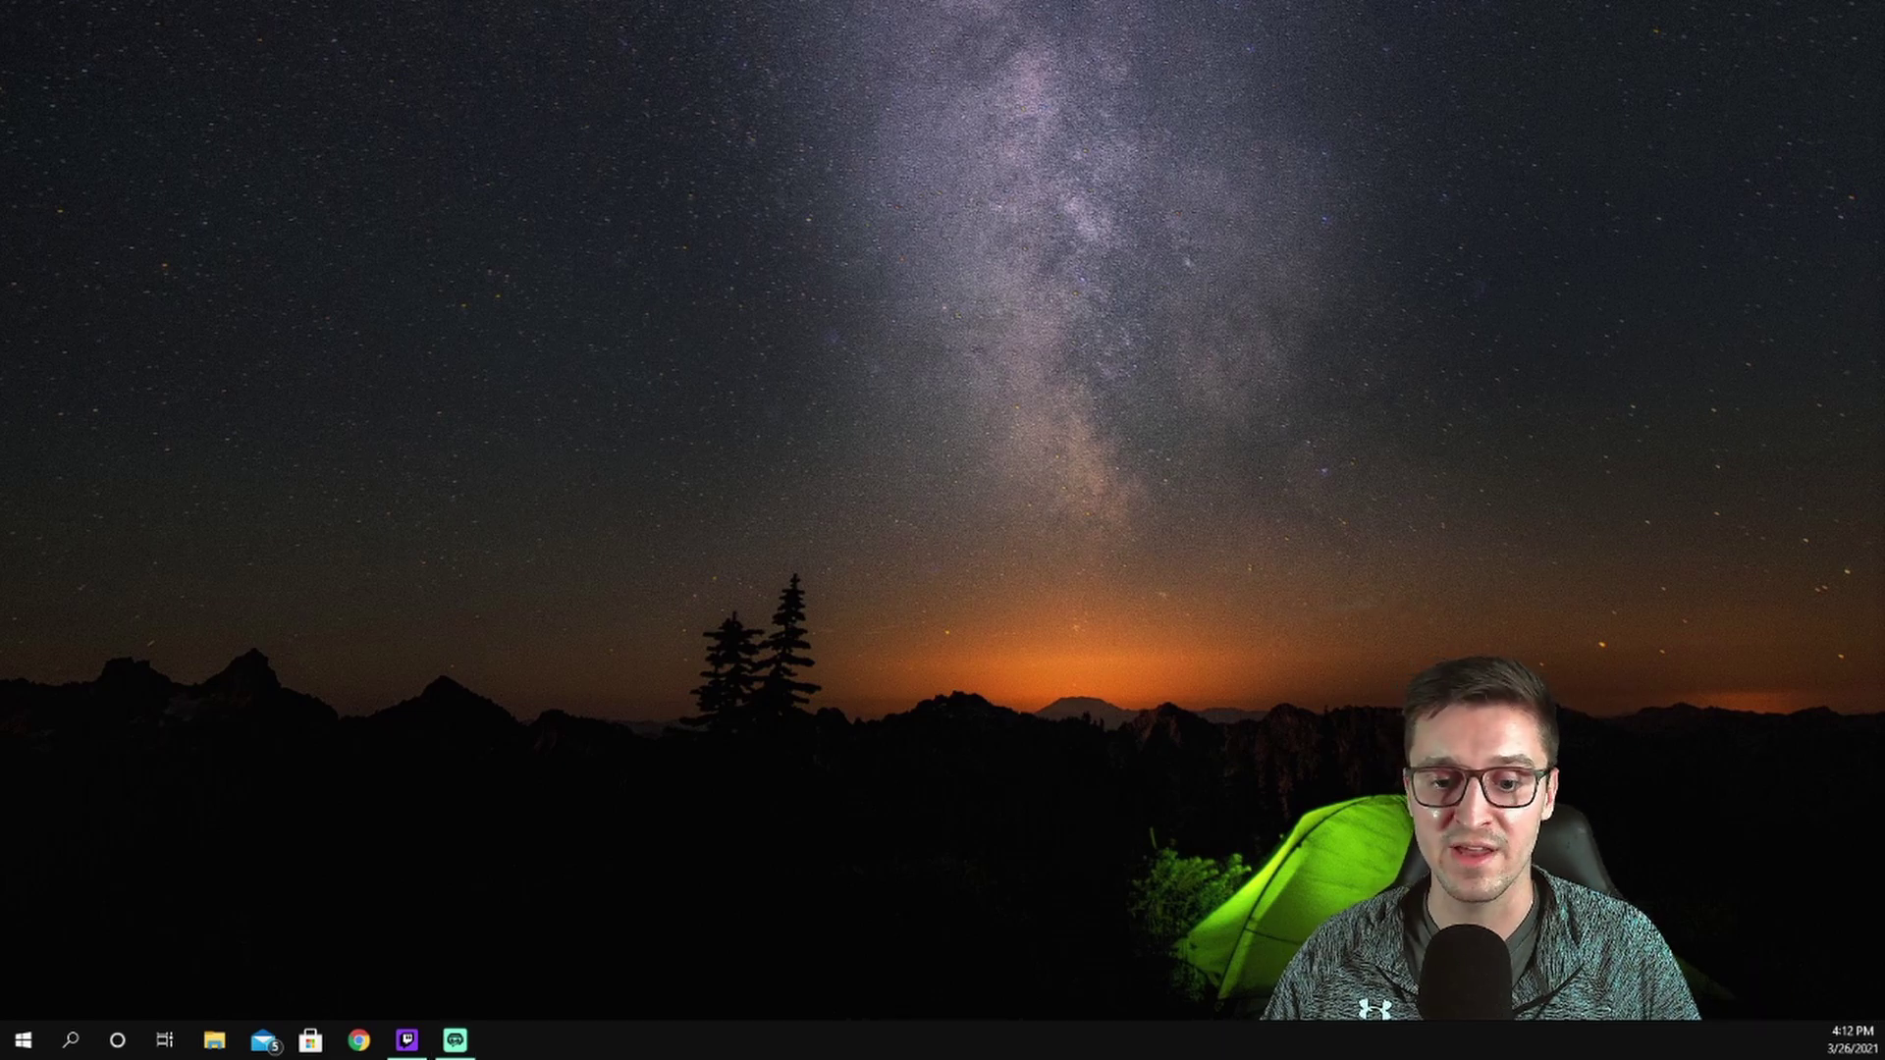
Step: Pair the Wireless Controller through Settings > Bluetooth & other devices, then close Settings
key(super+i)
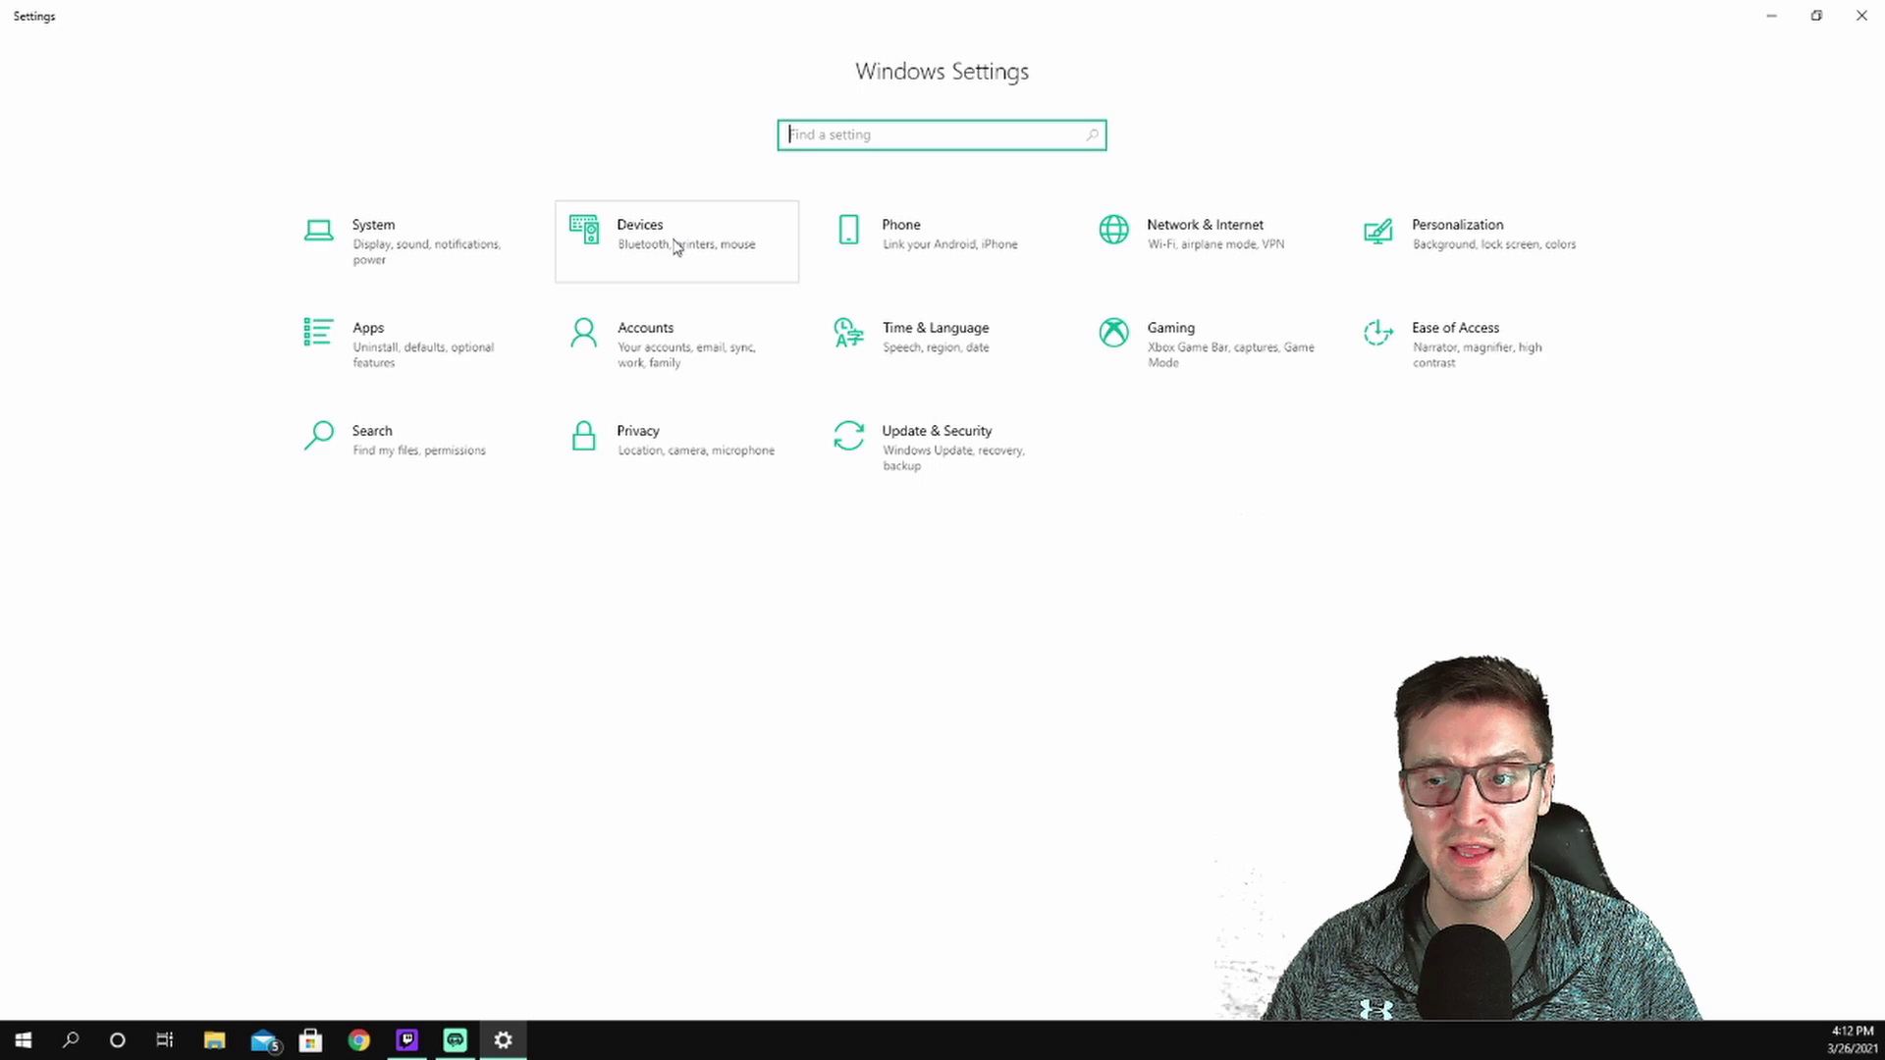
click(672, 248)
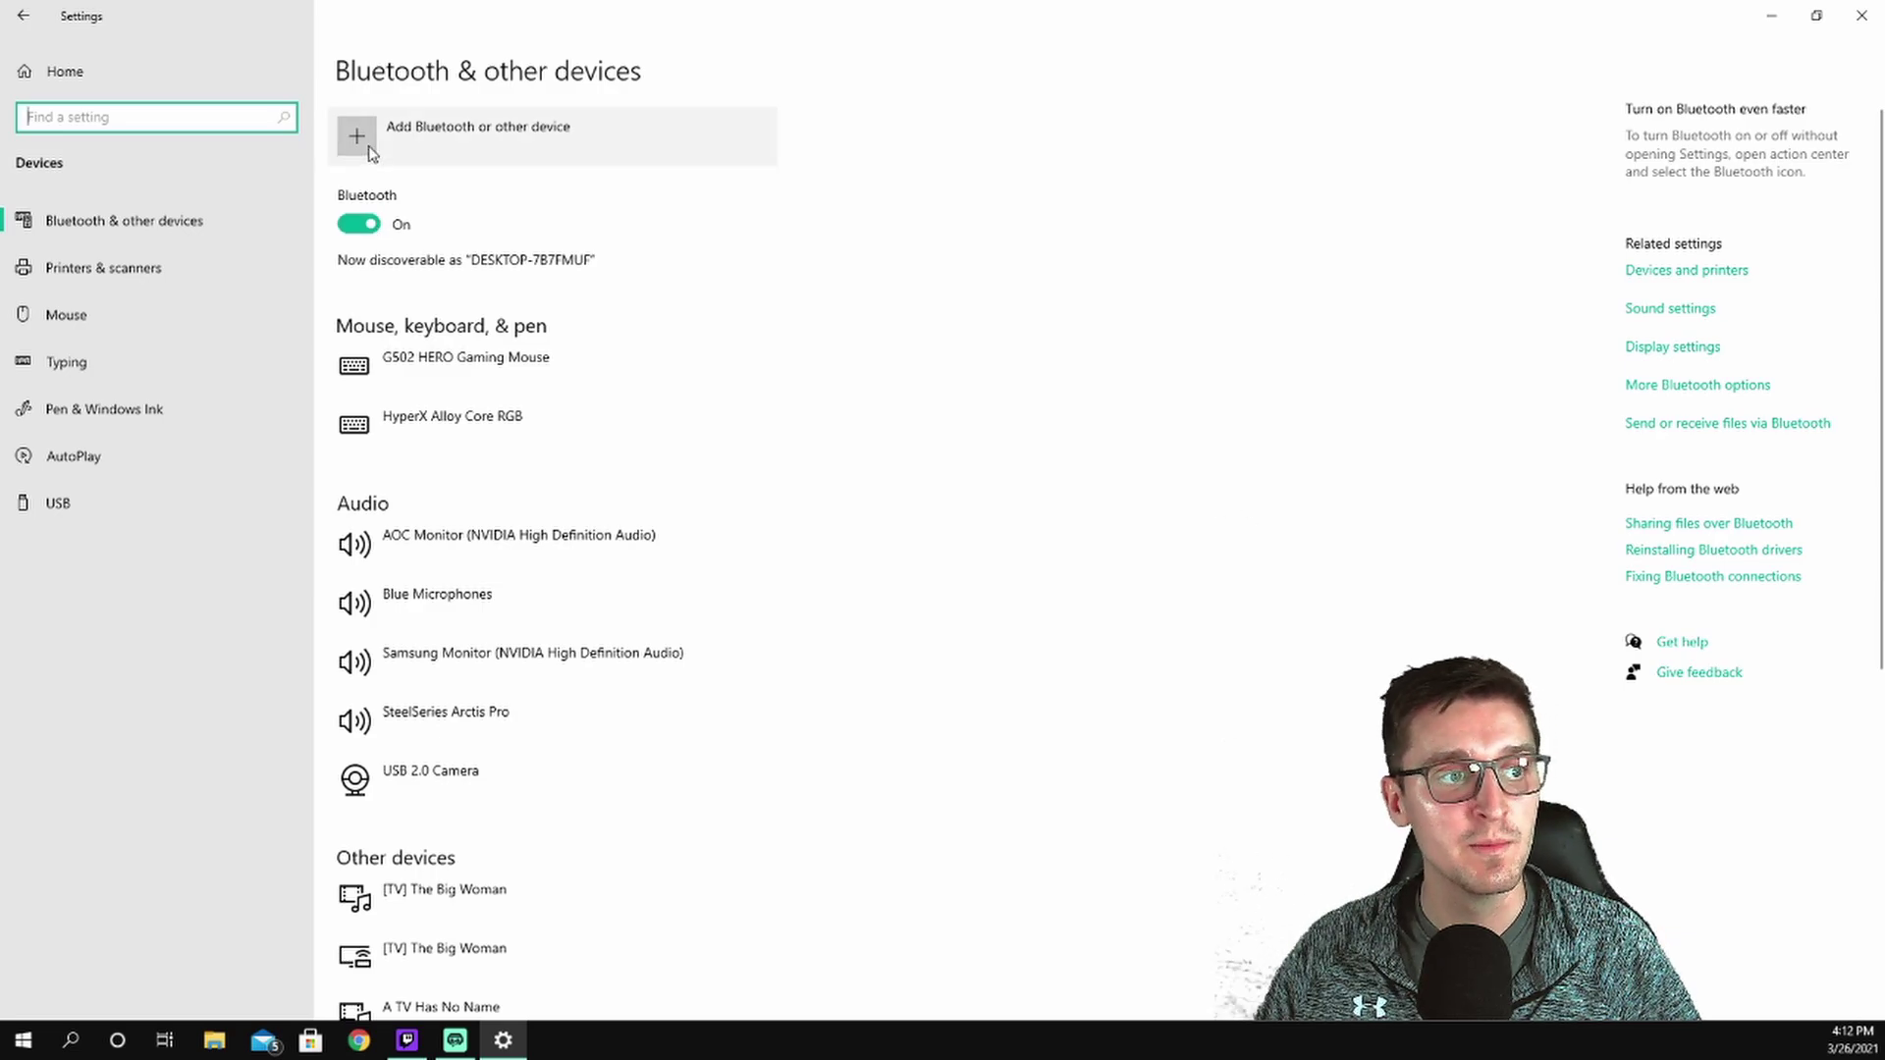
click(371, 150)
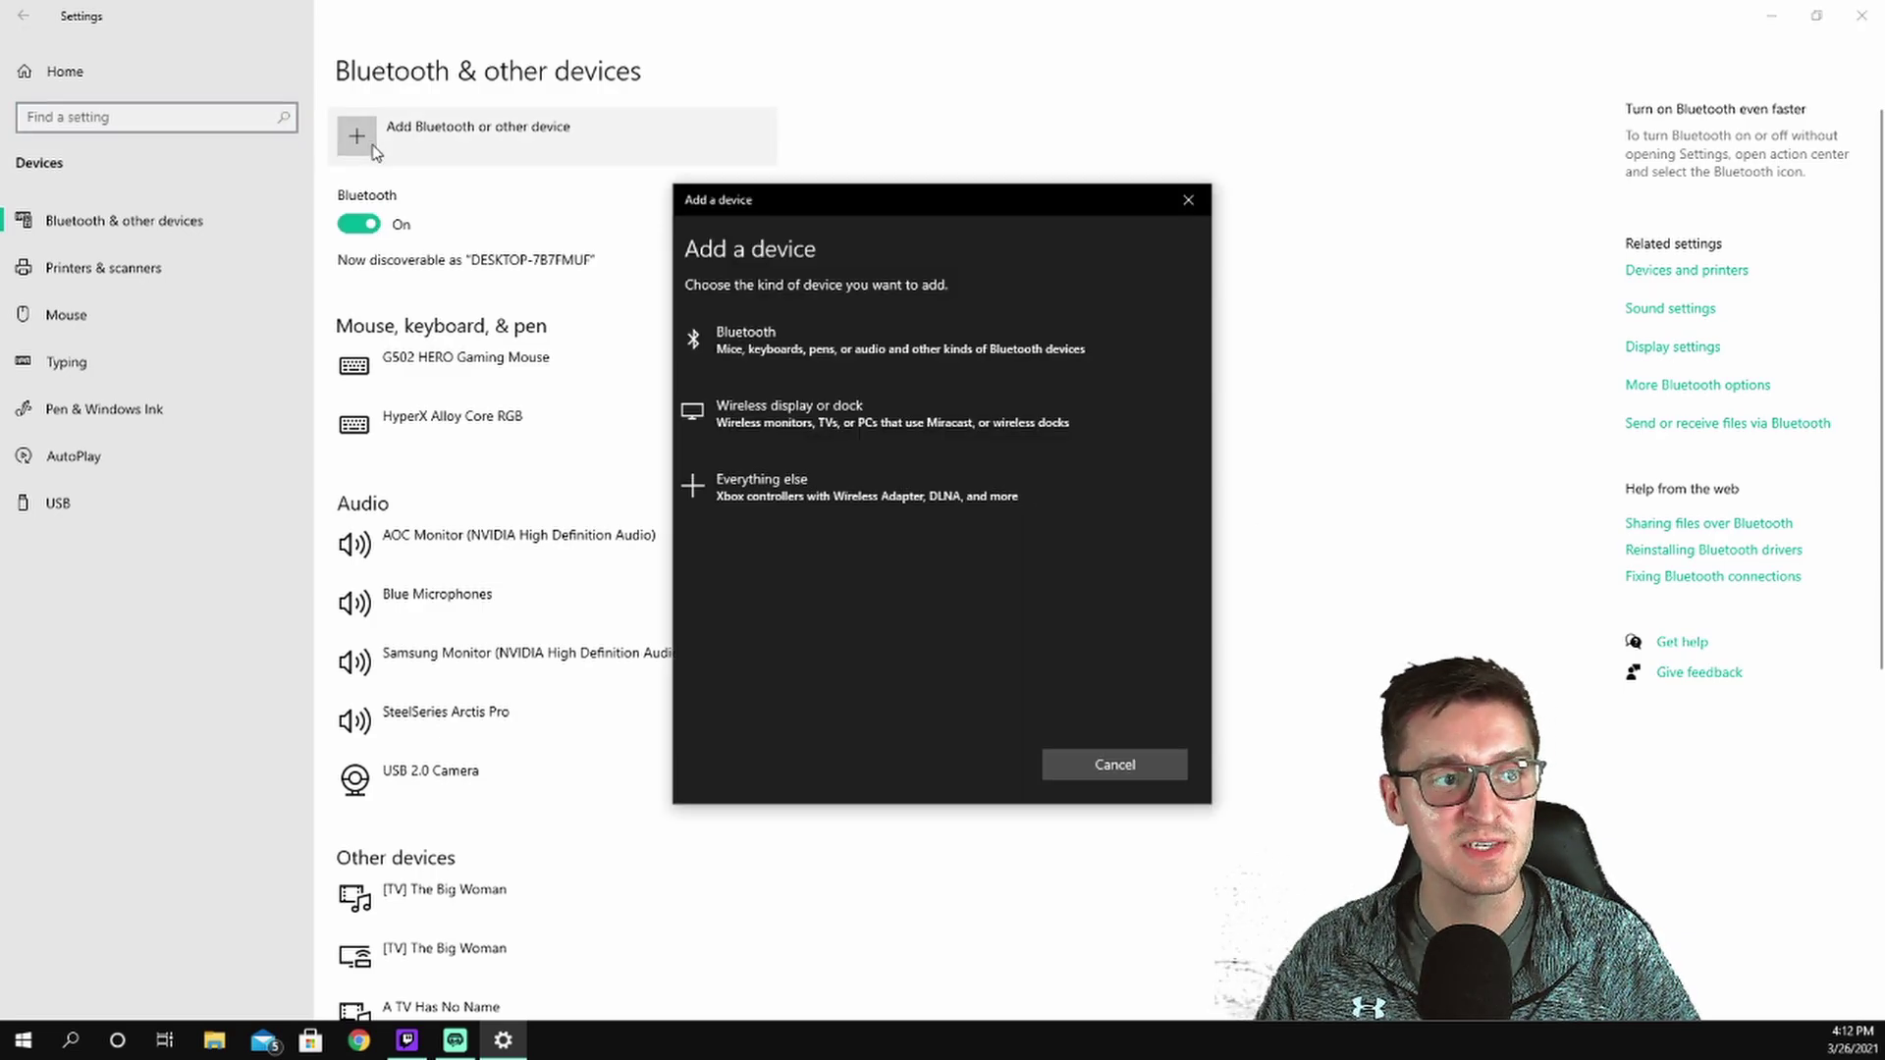
click(846, 340)
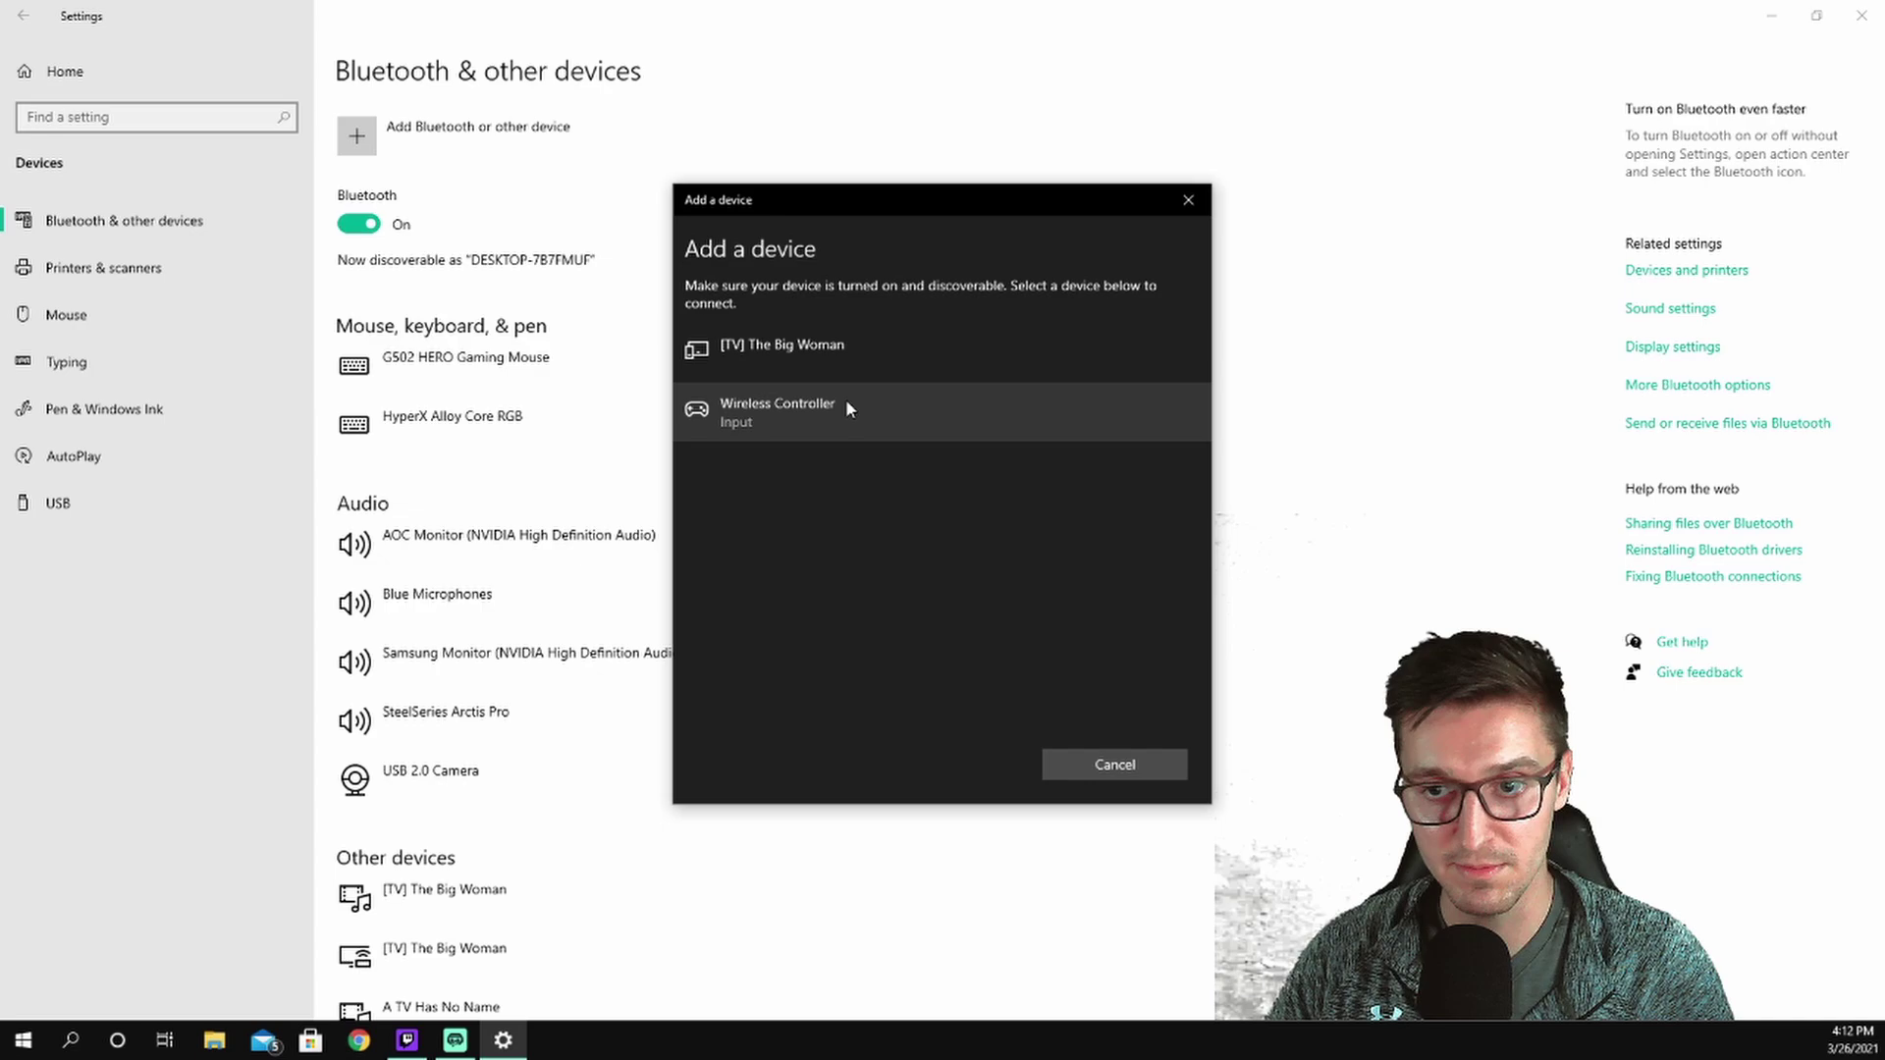
click(803, 417)
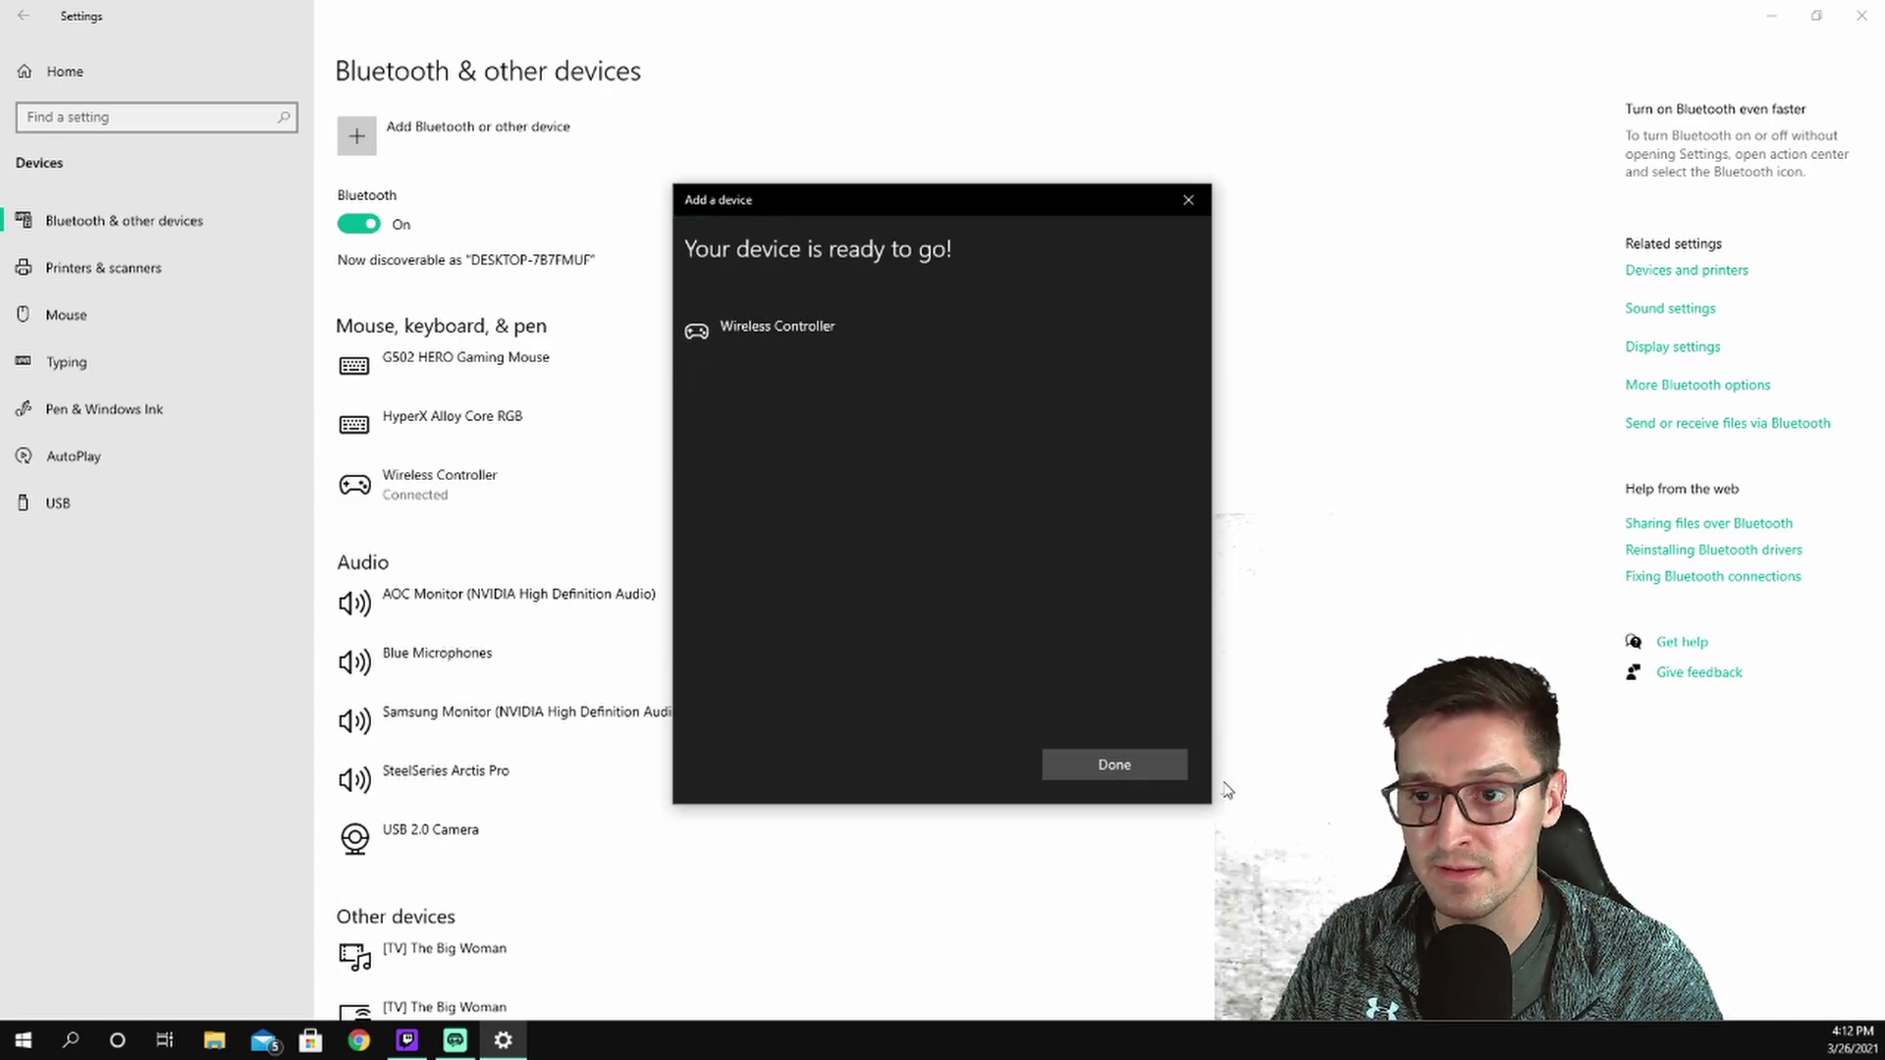
click(1165, 776)
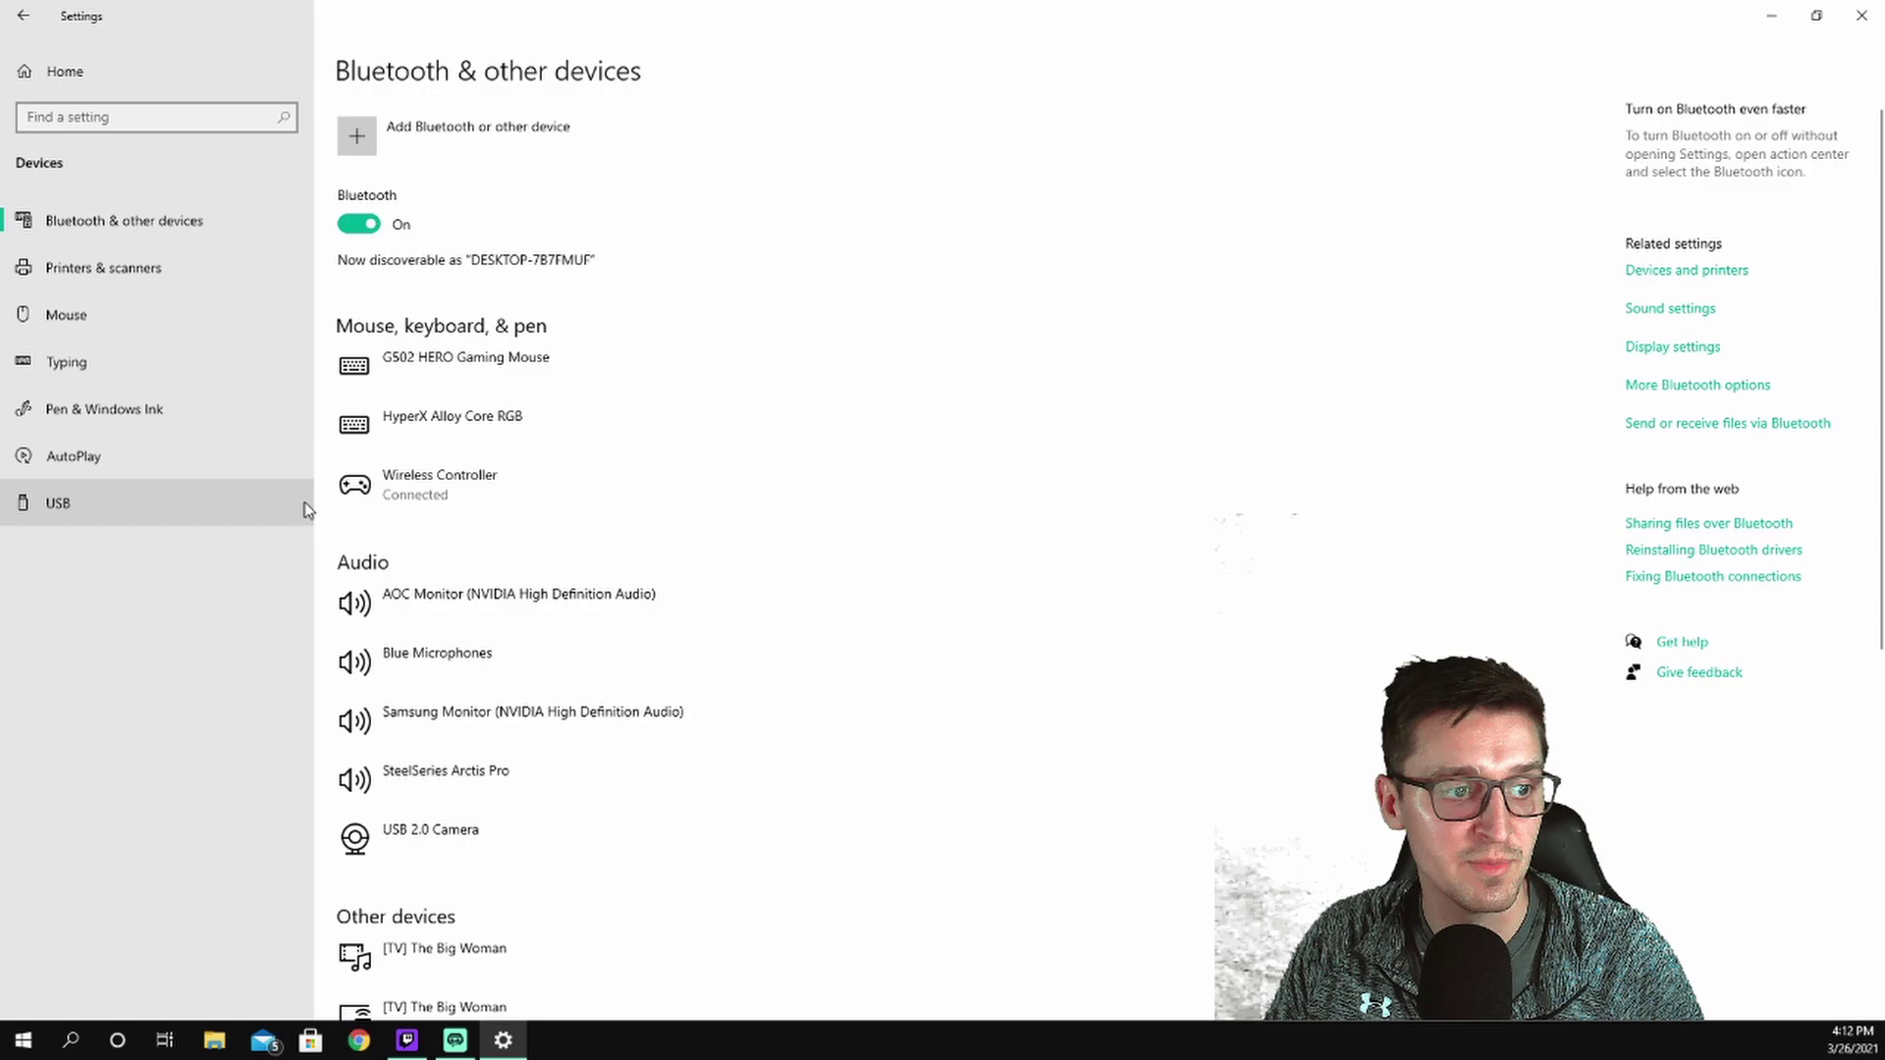
click(1861, 16)
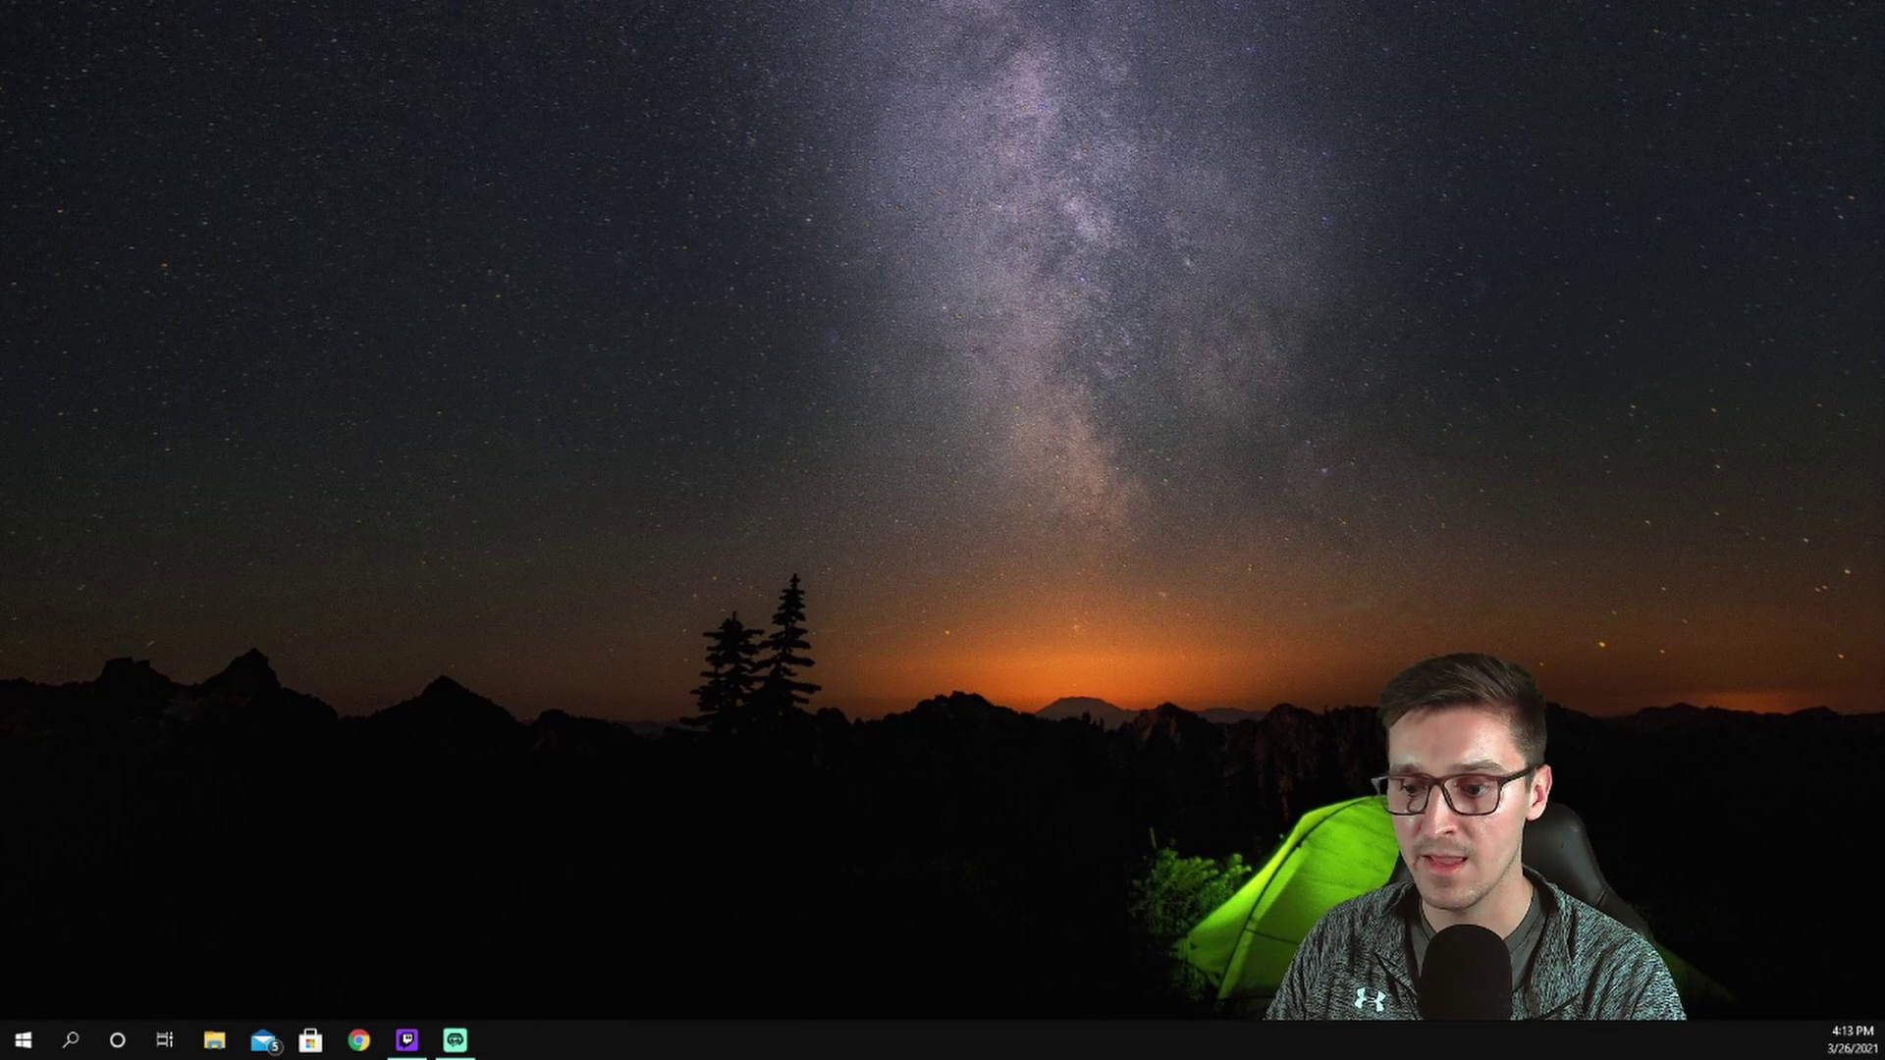
Step: Search 'project64 download' in Chrome and open the official pj64-emu.com site
key(super+4)
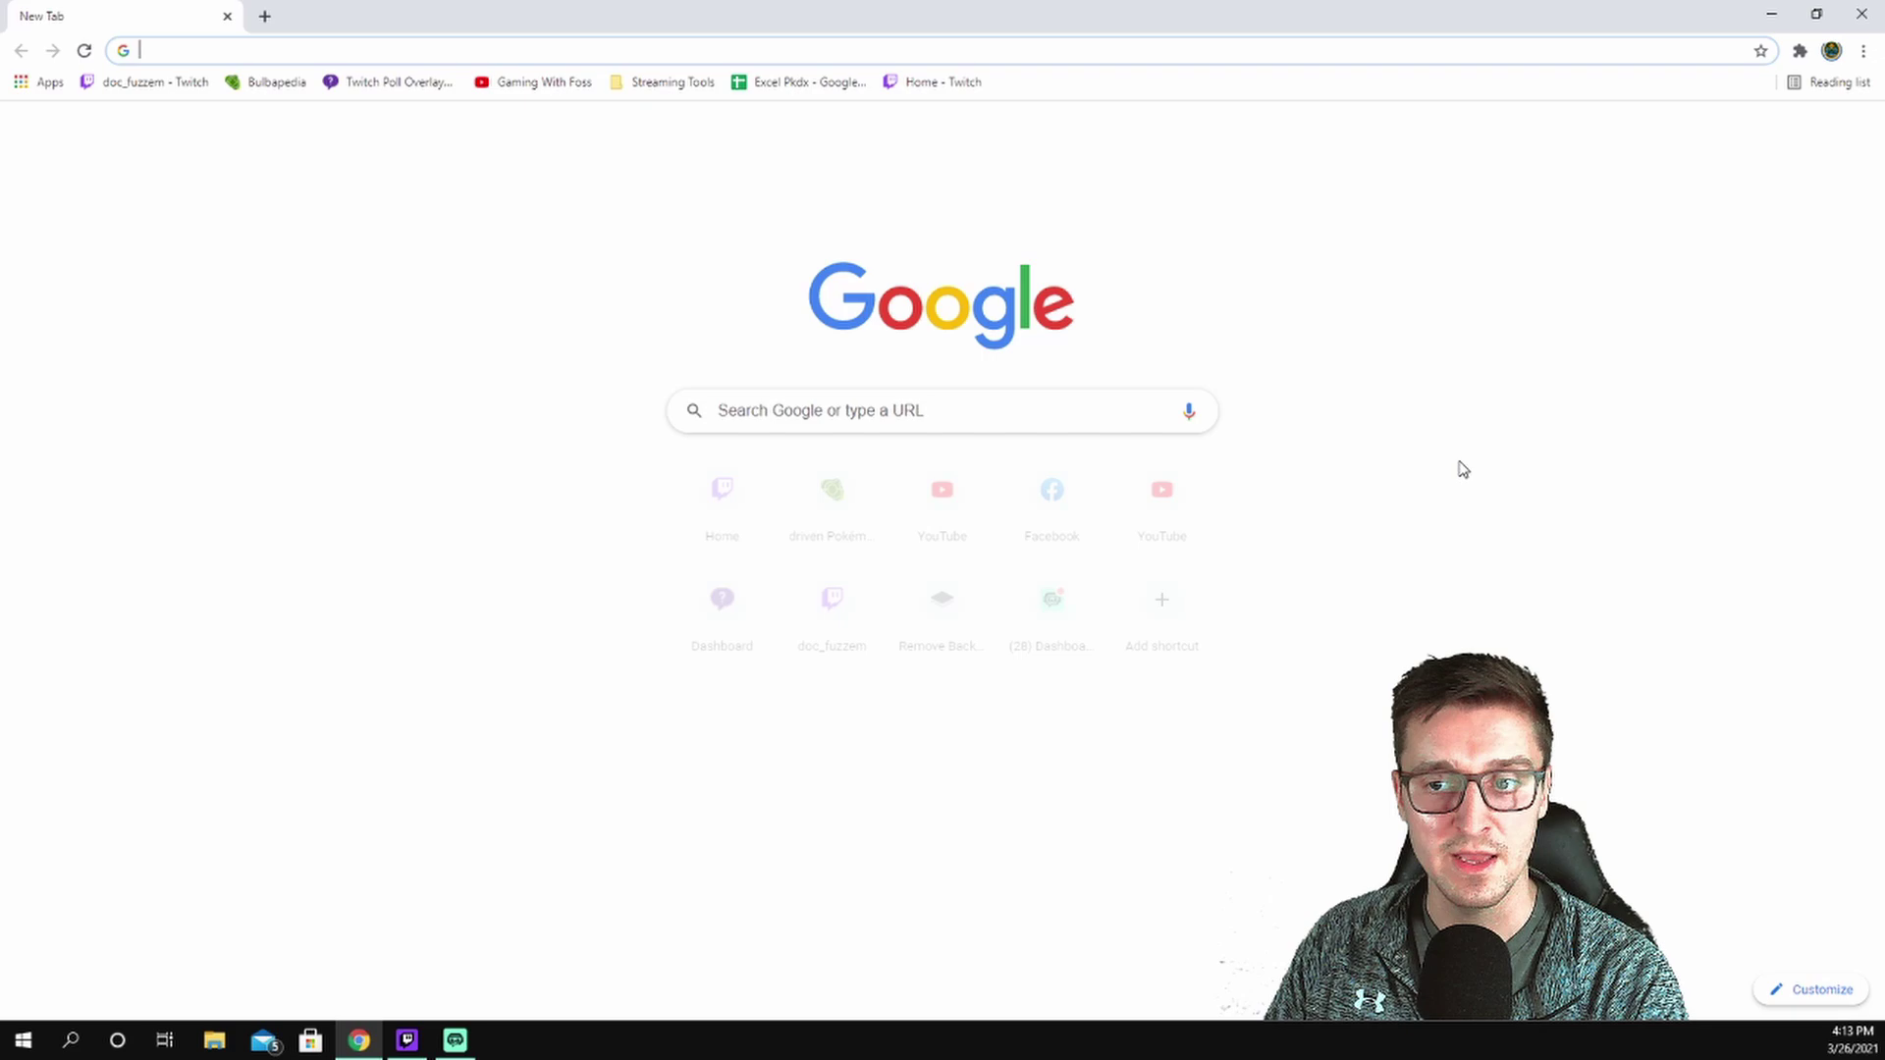
click(548, 51)
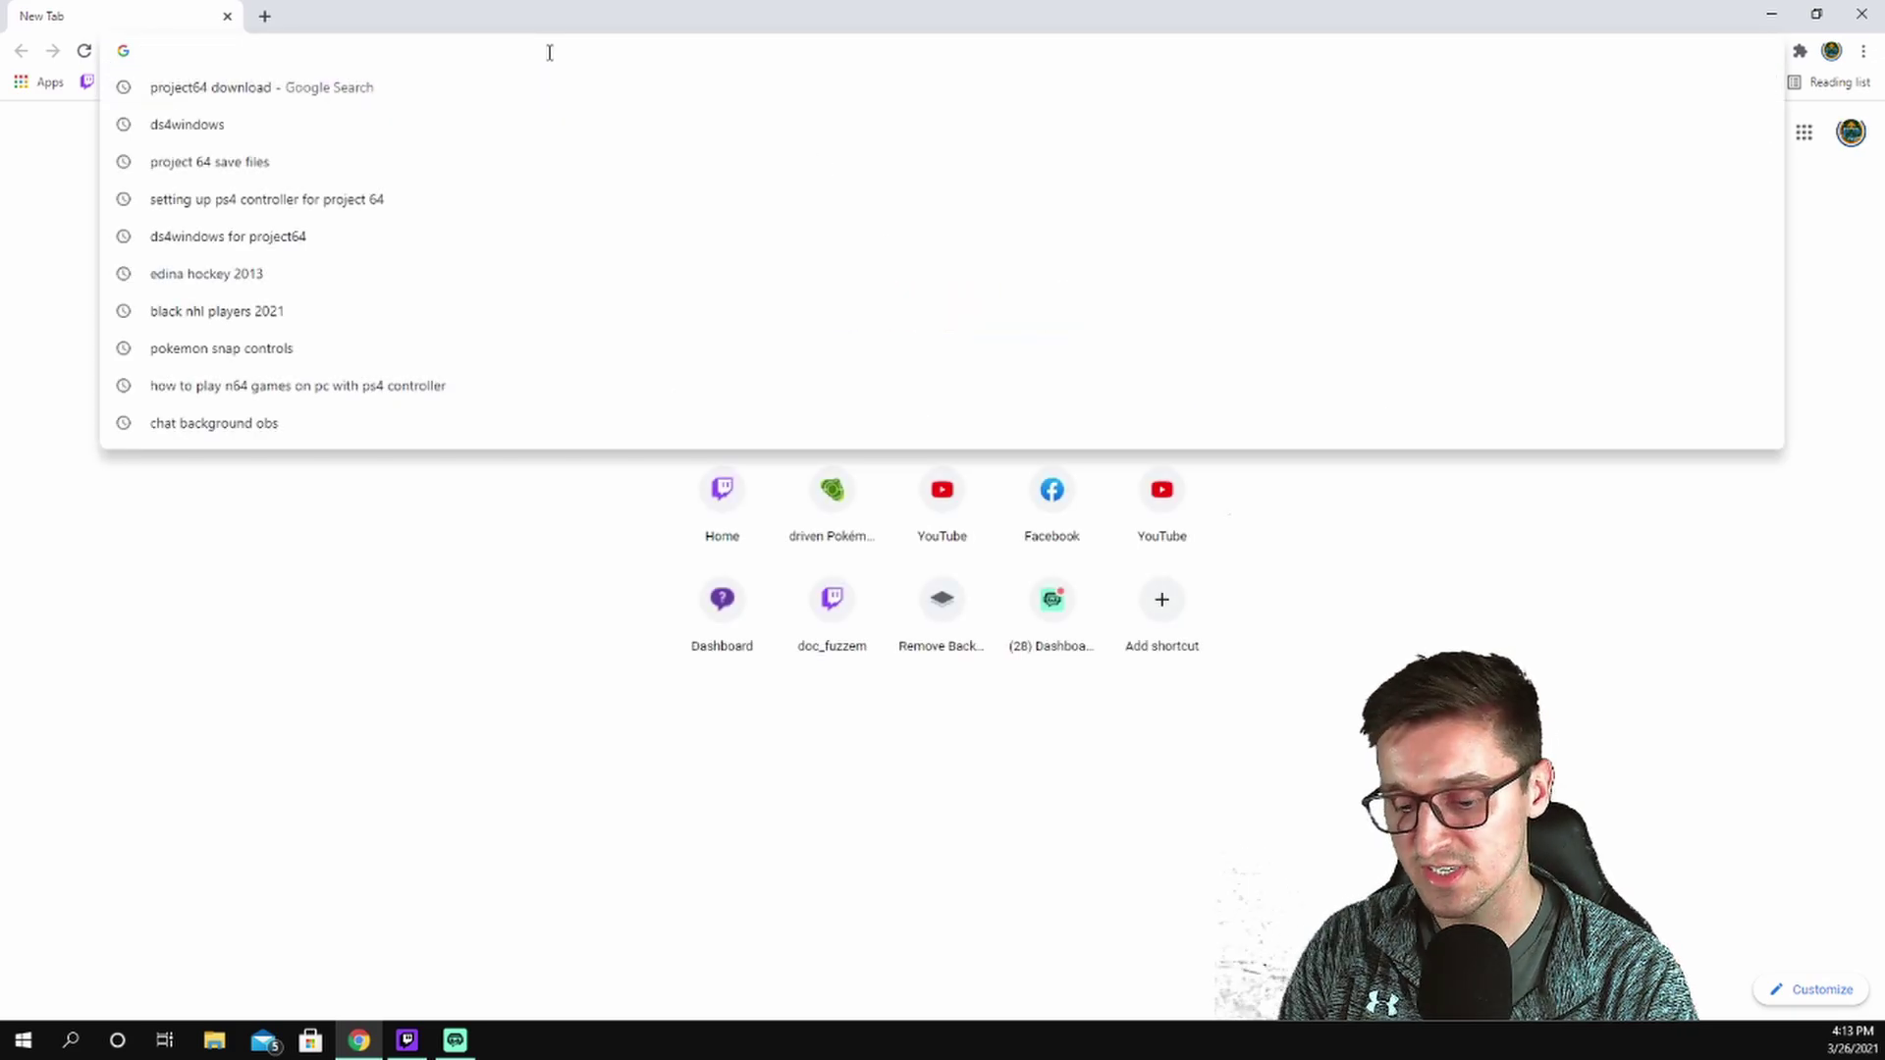
text(project)
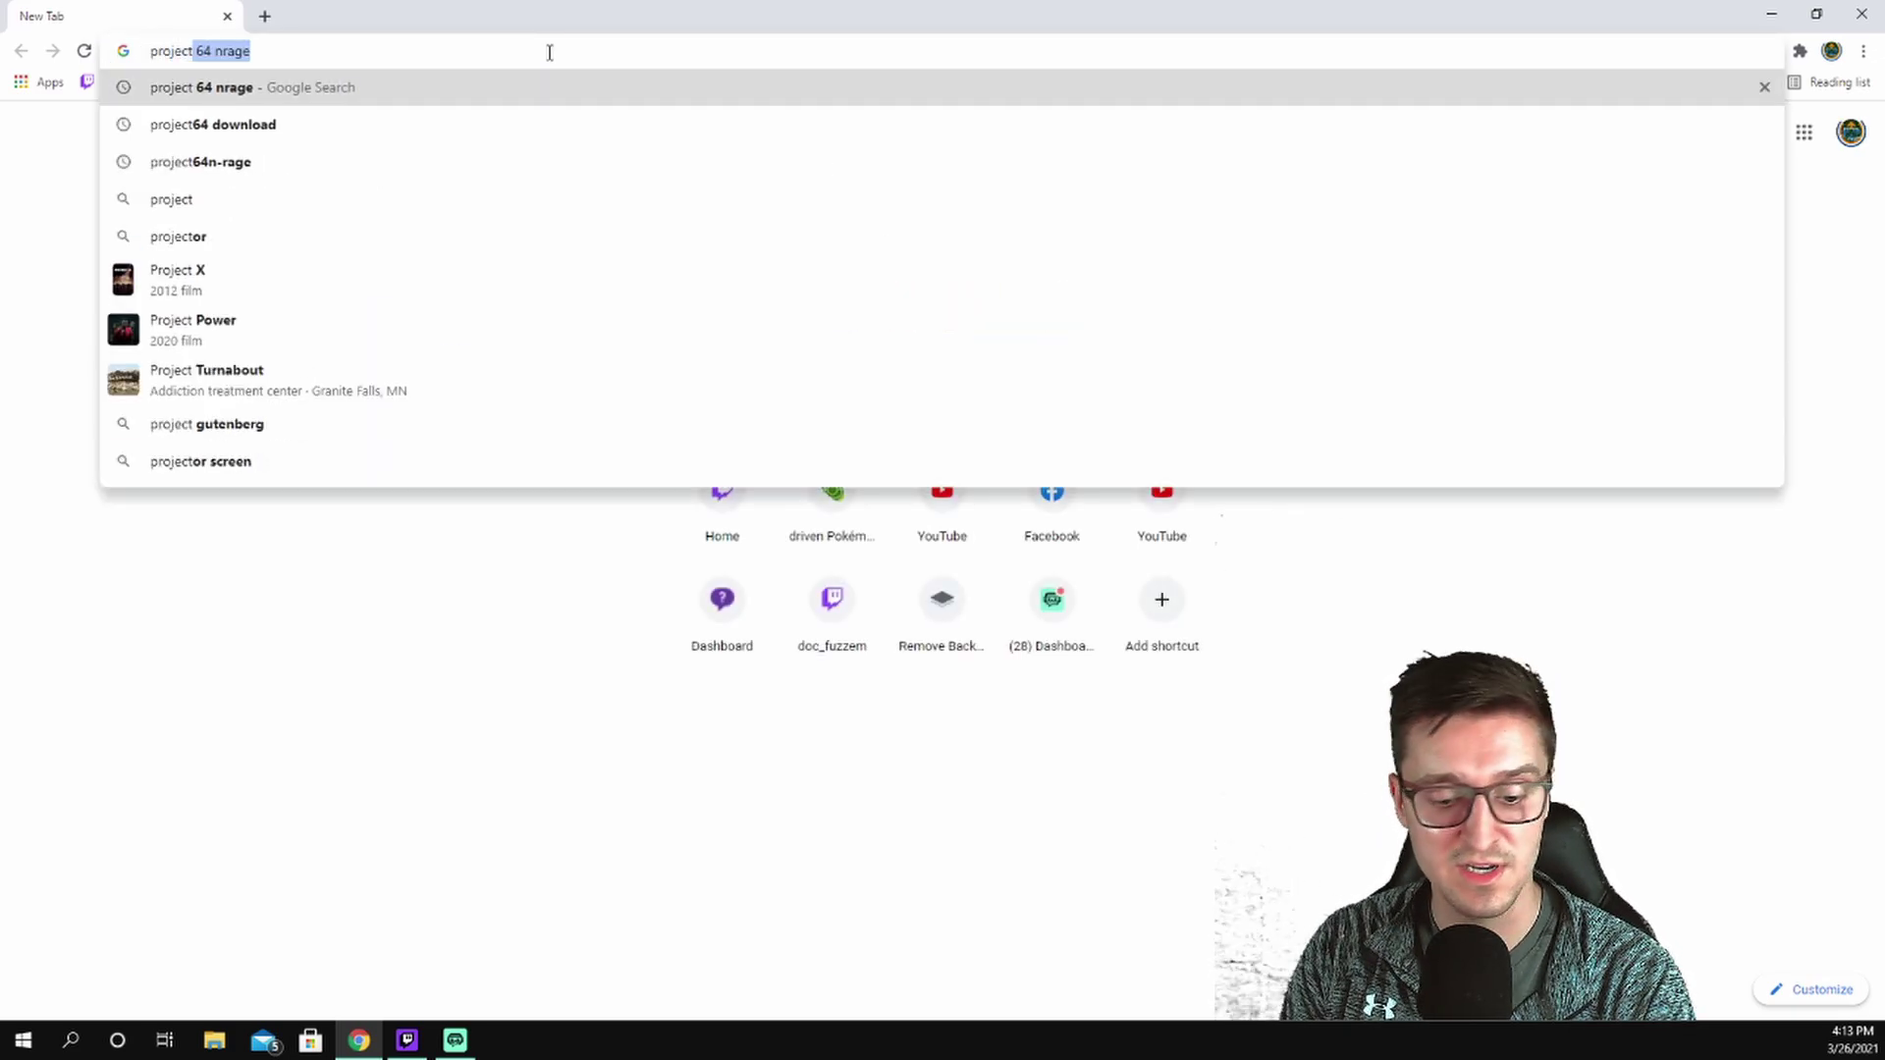
text(64)
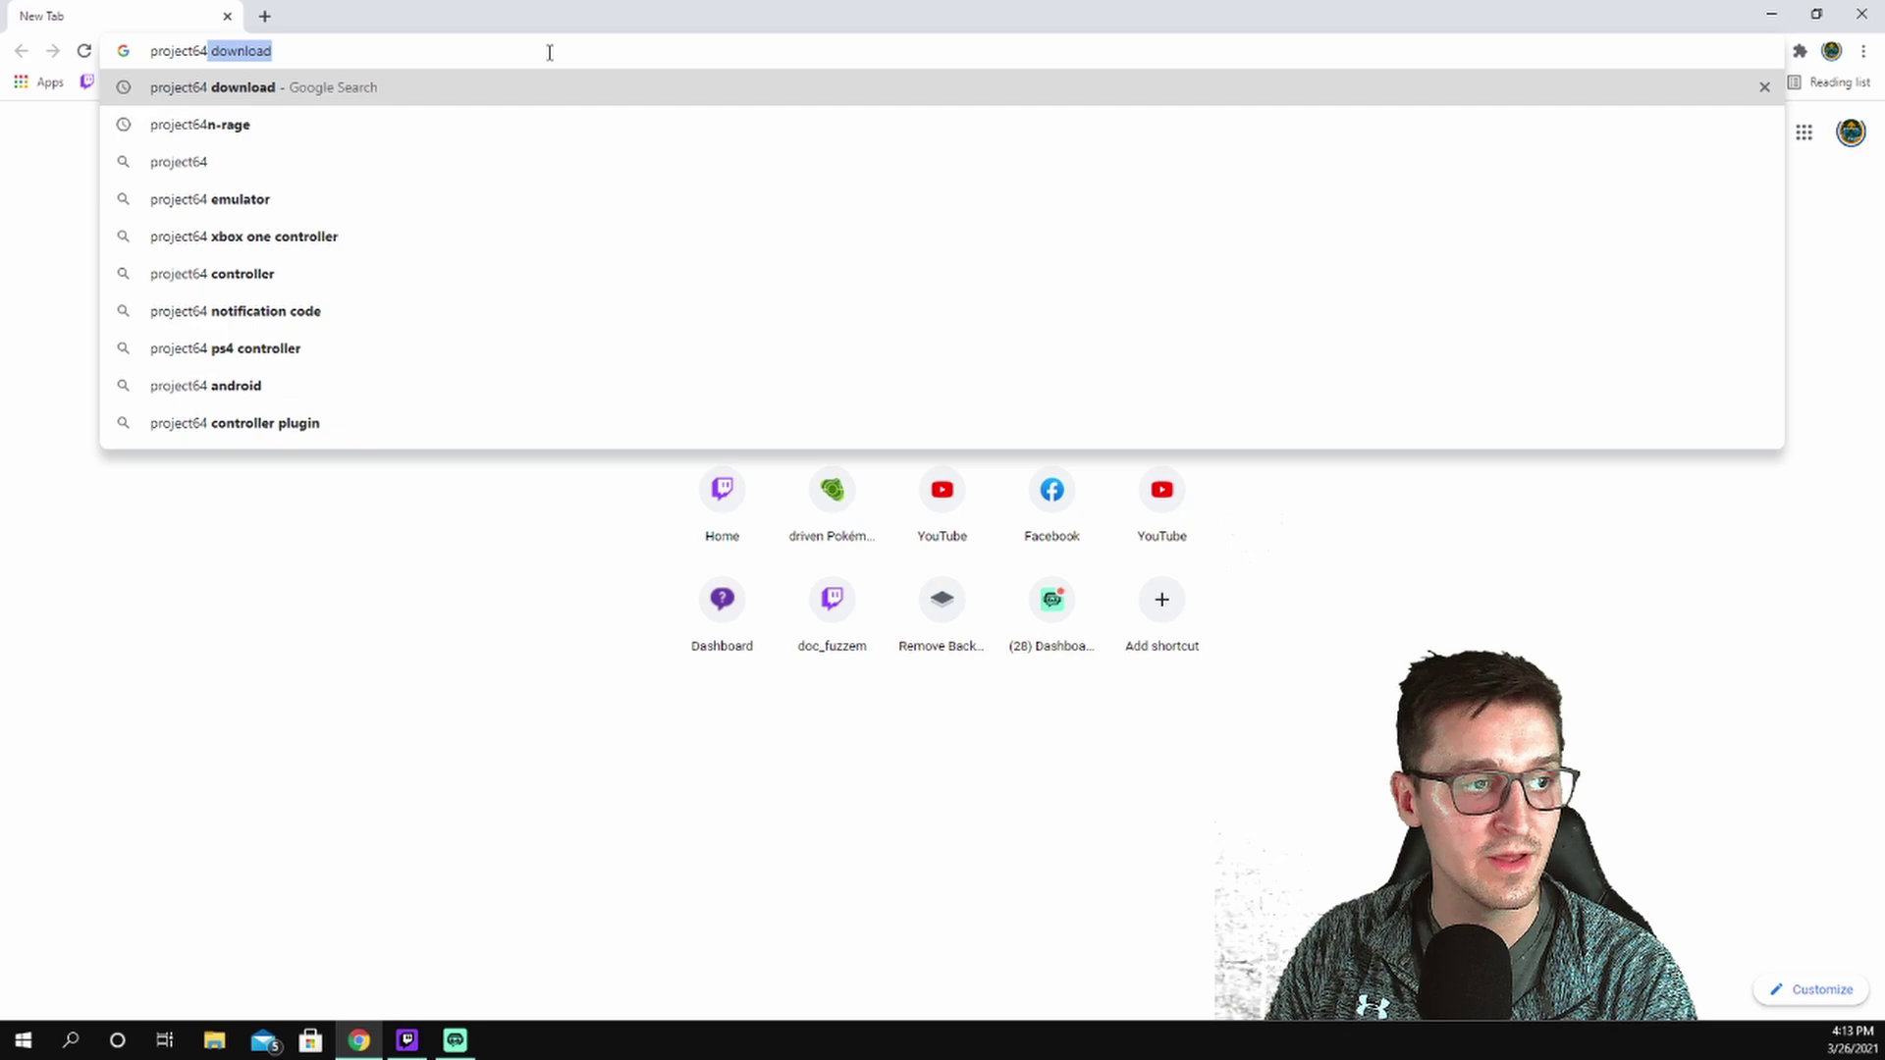
key(Return)
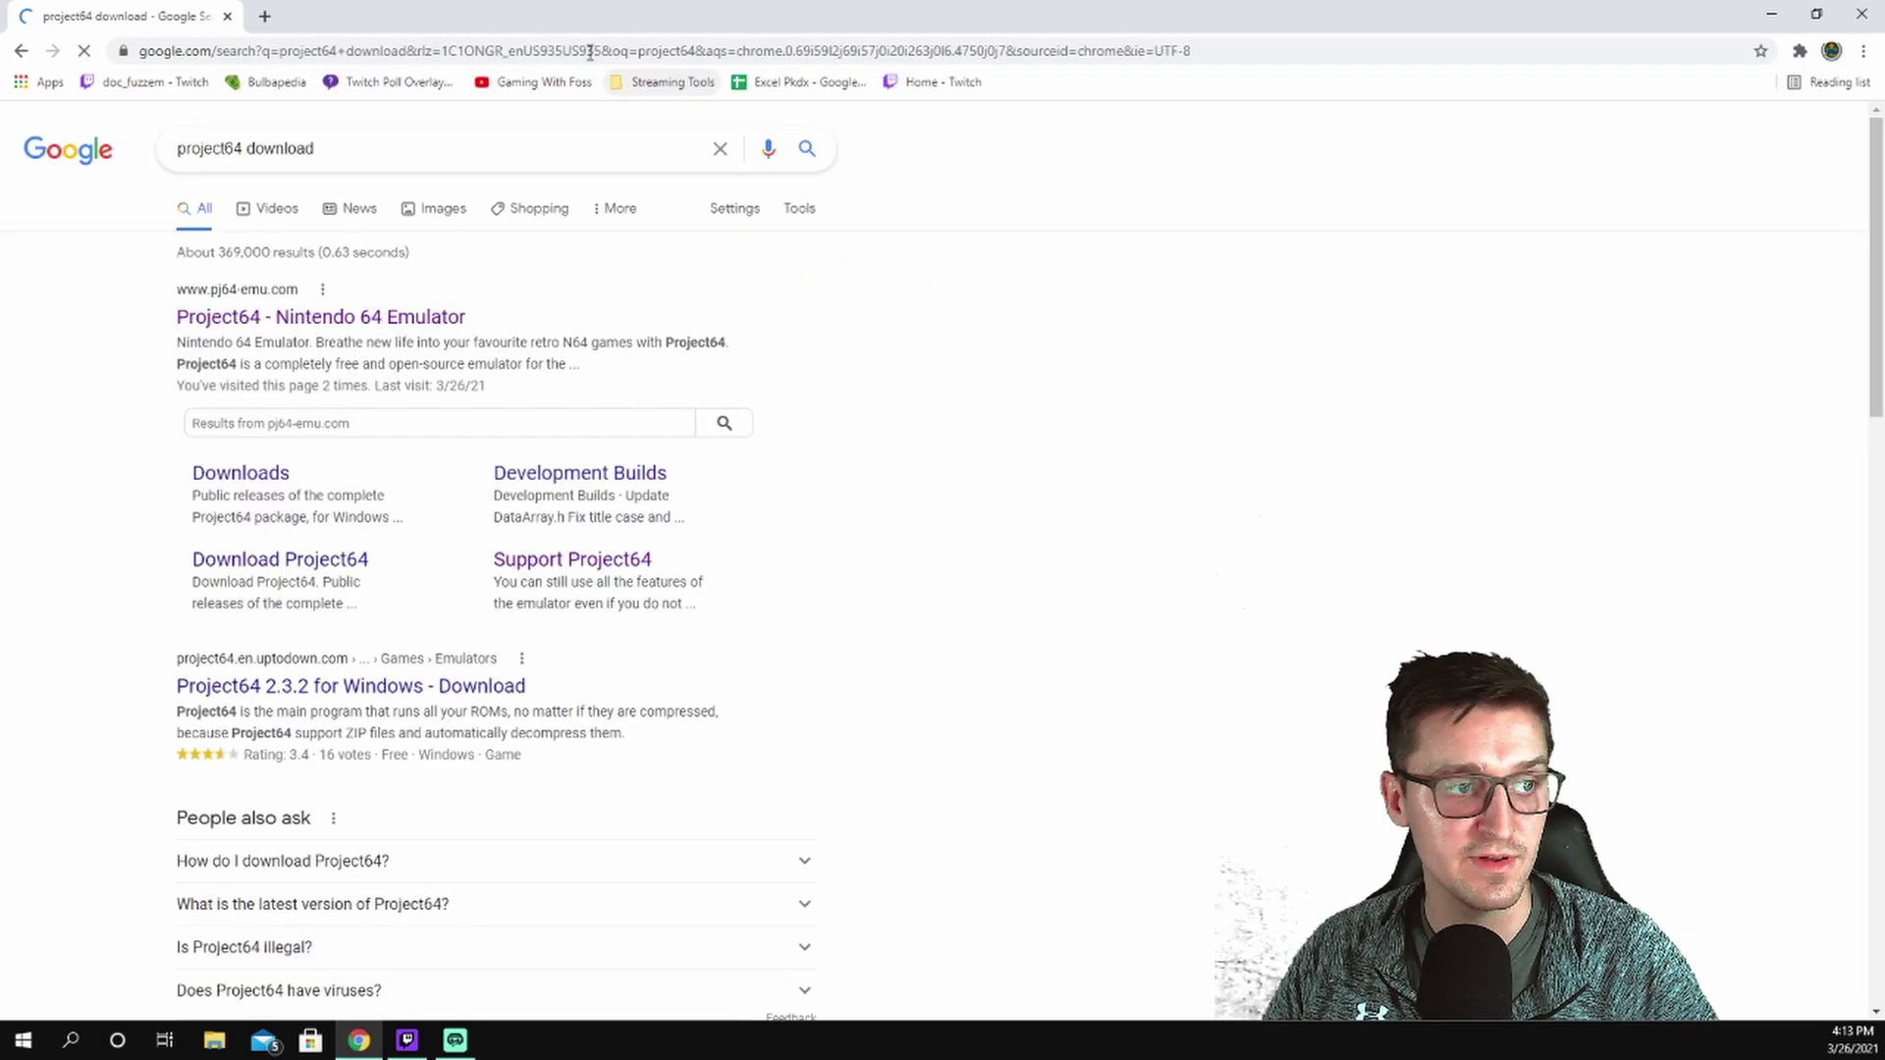
click(413, 322)
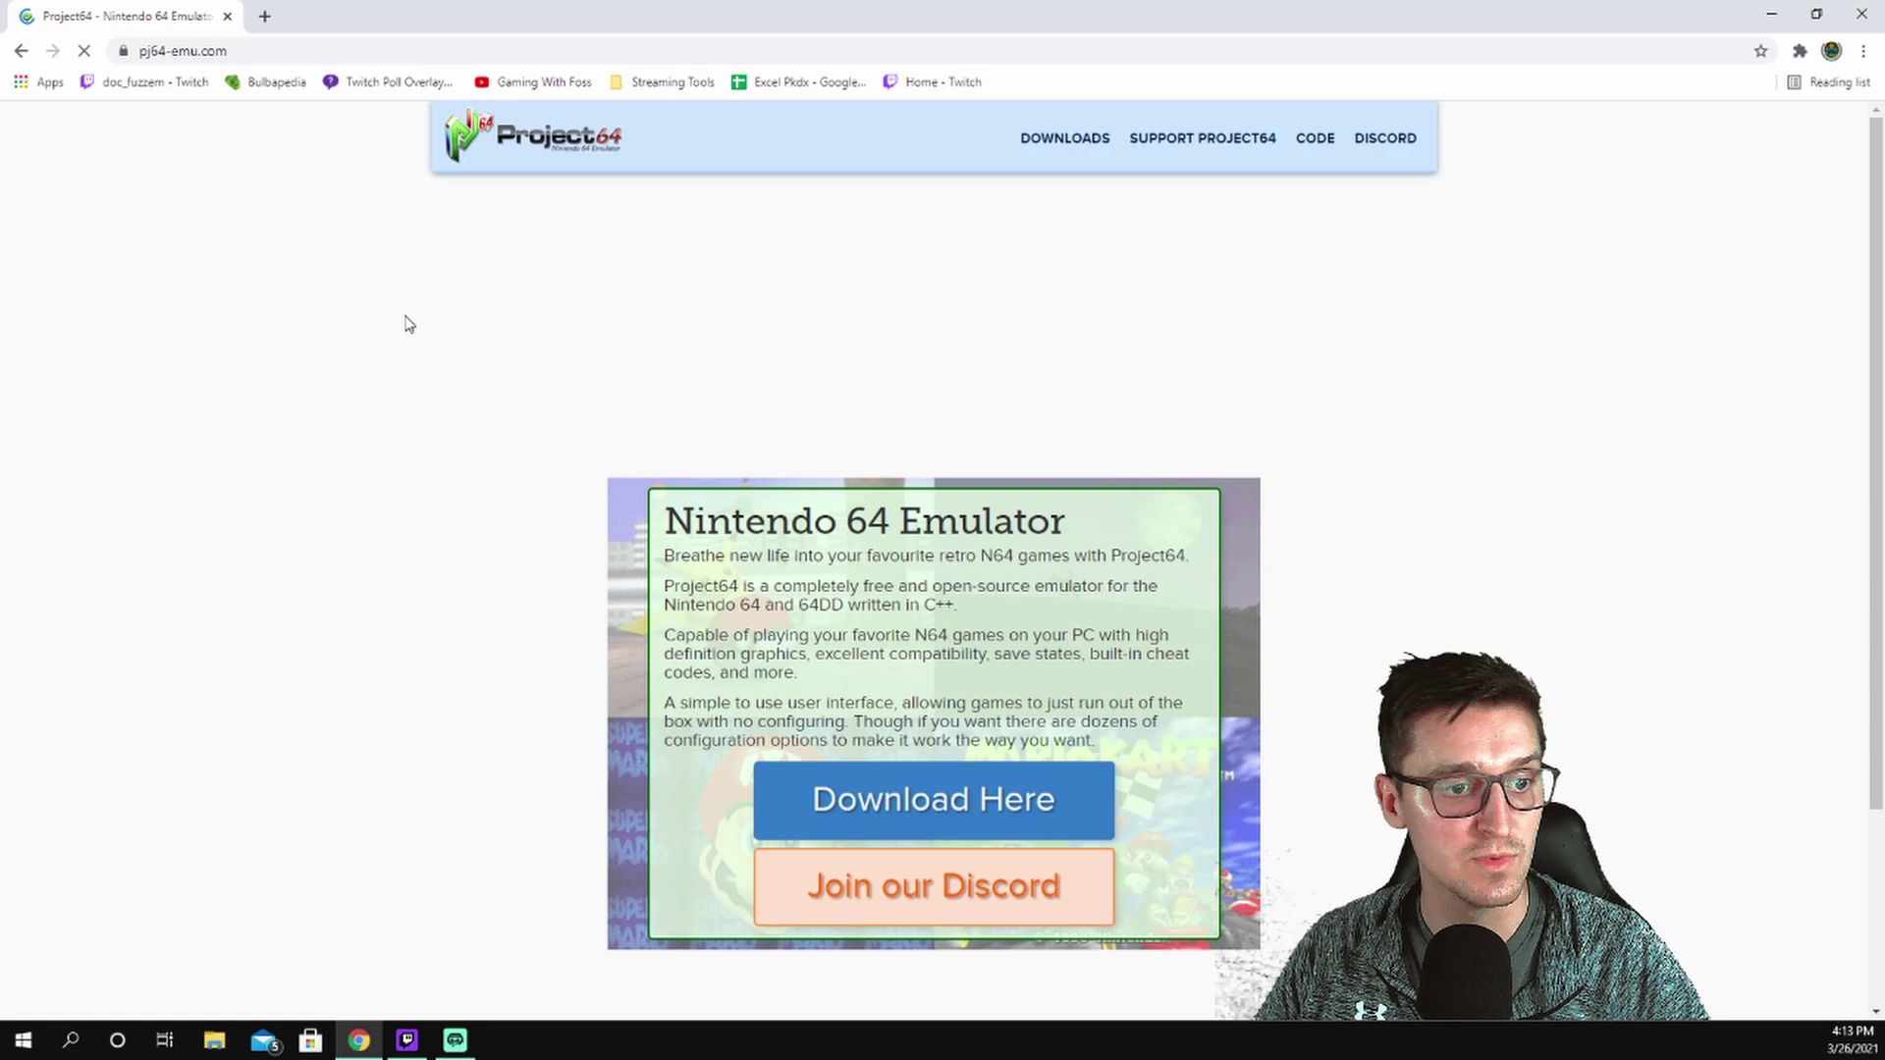
Step: Download the Project64 v2.3.2 installer and launch it from the download bar
scroll(982, 540, down, 3)
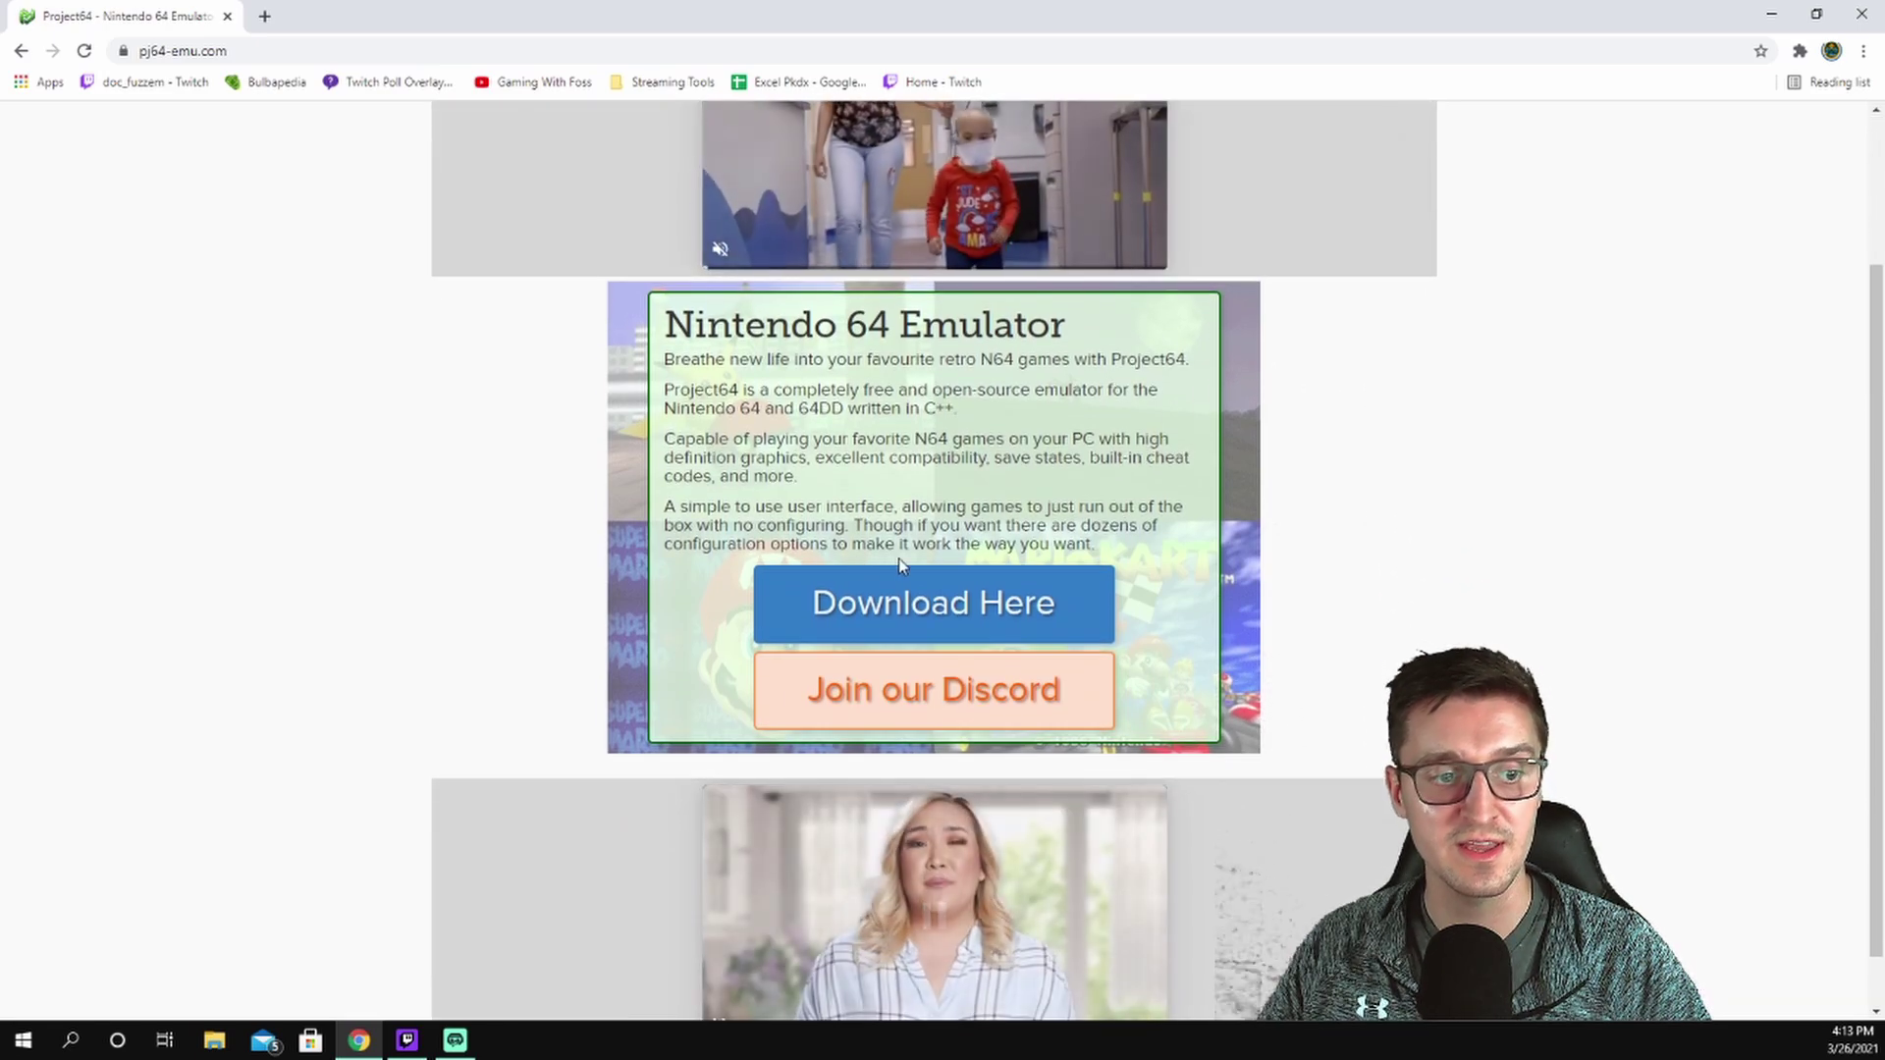
click(949, 603)
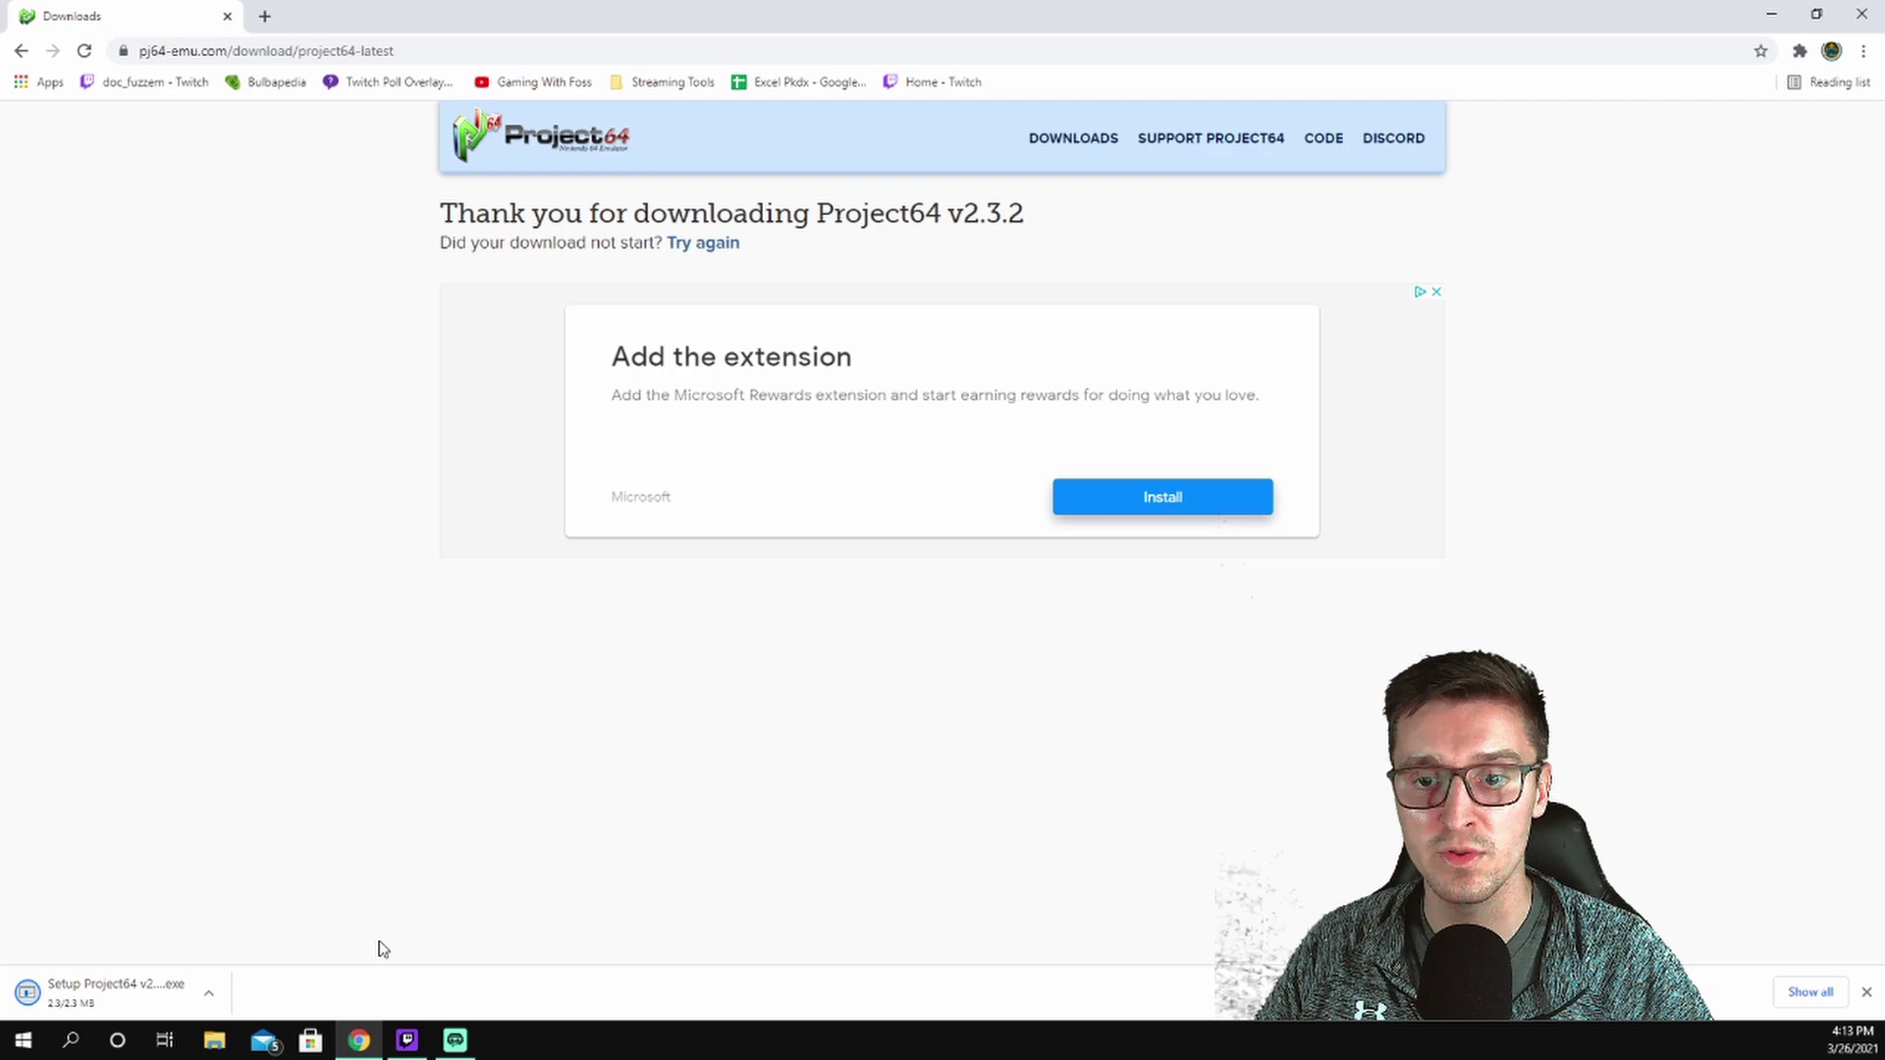
click(108, 999)
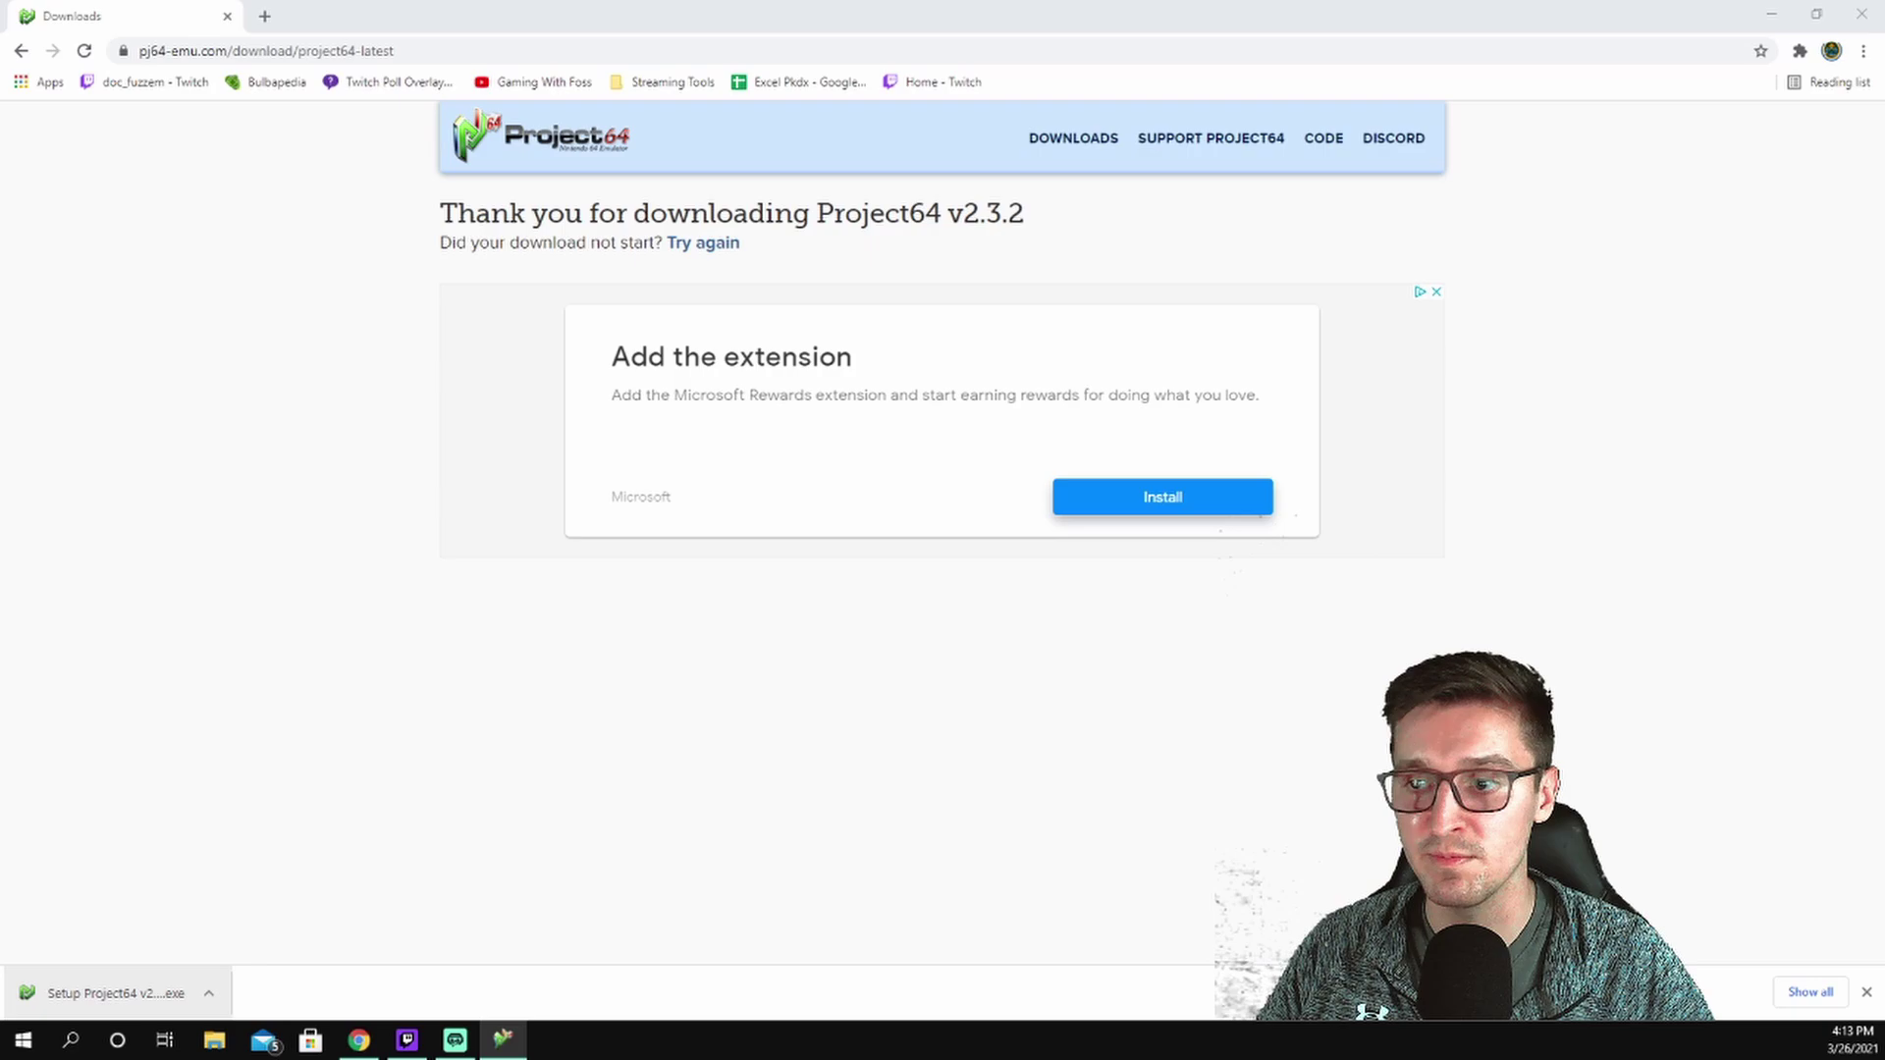
Step: Install Project64 to A:\Applications\Project64 with a desktop icon and finish the wizard
click(1862, 14)
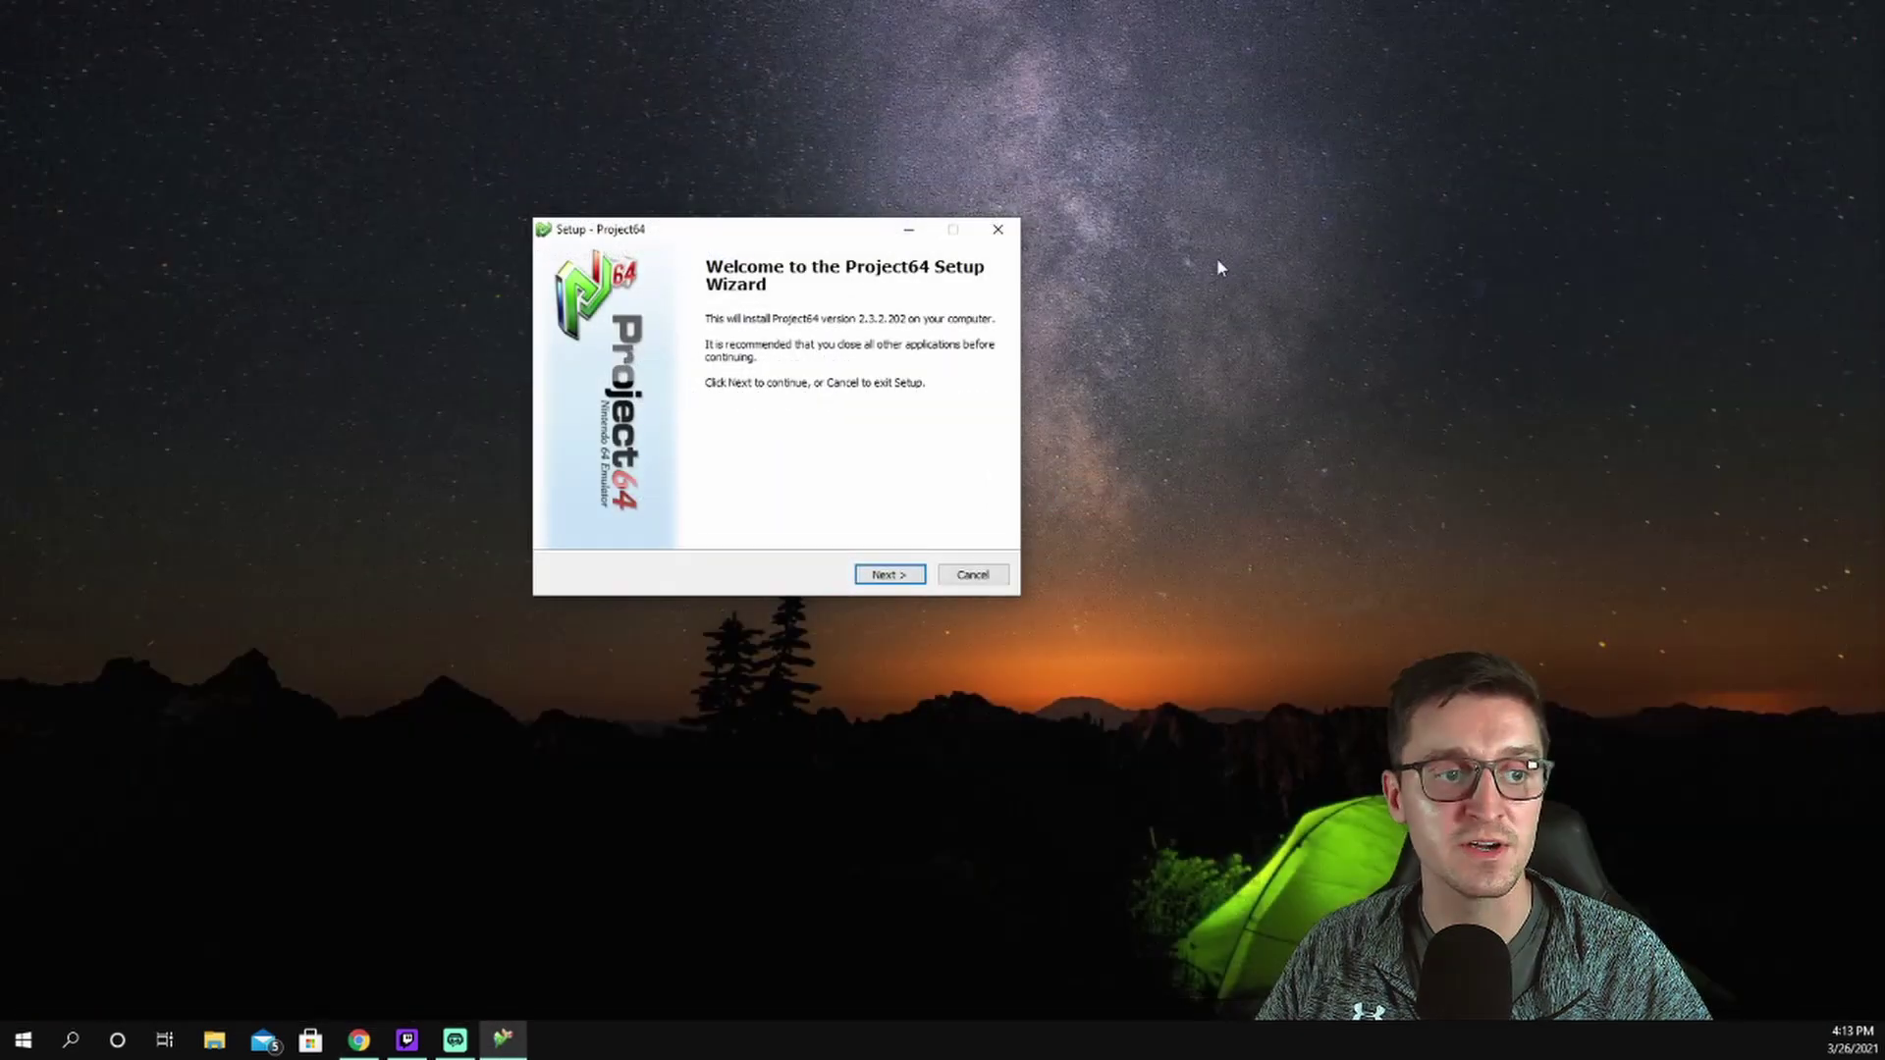
drag(782, 239, 780, 254)
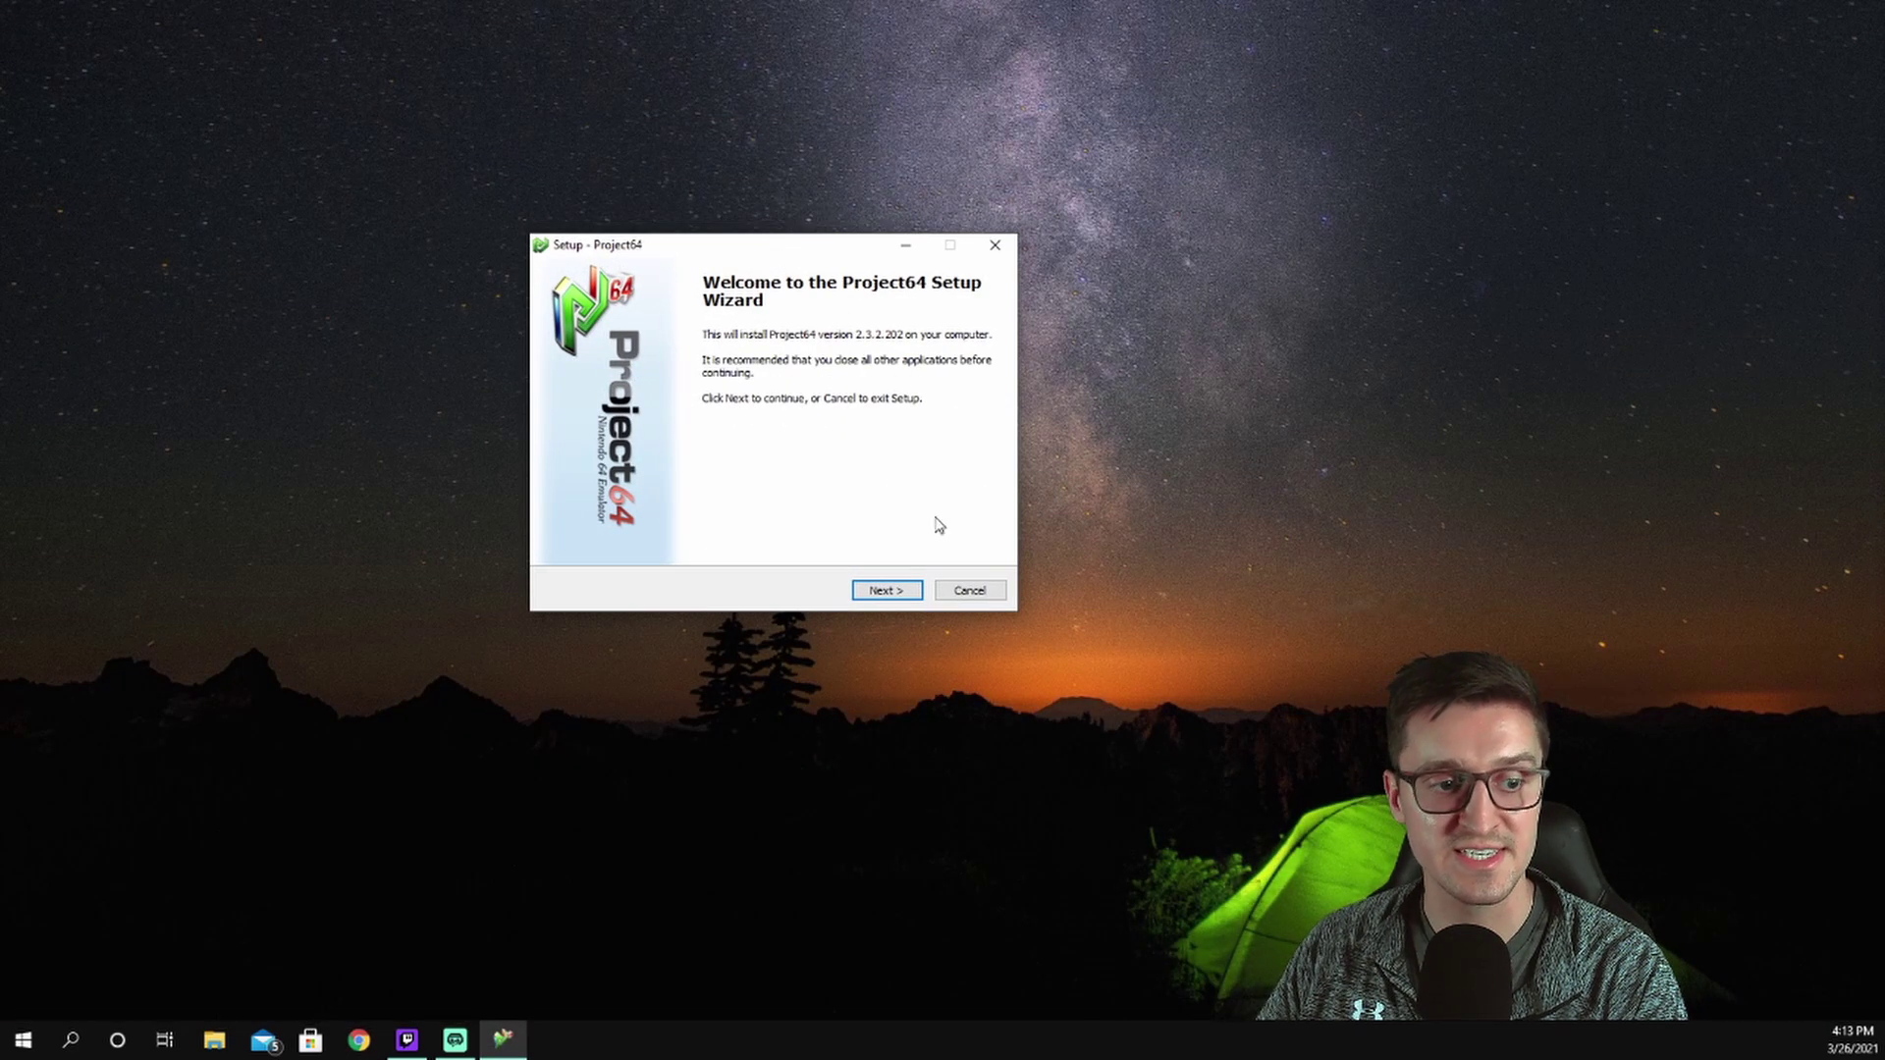
click(887, 590)
click(945, 408)
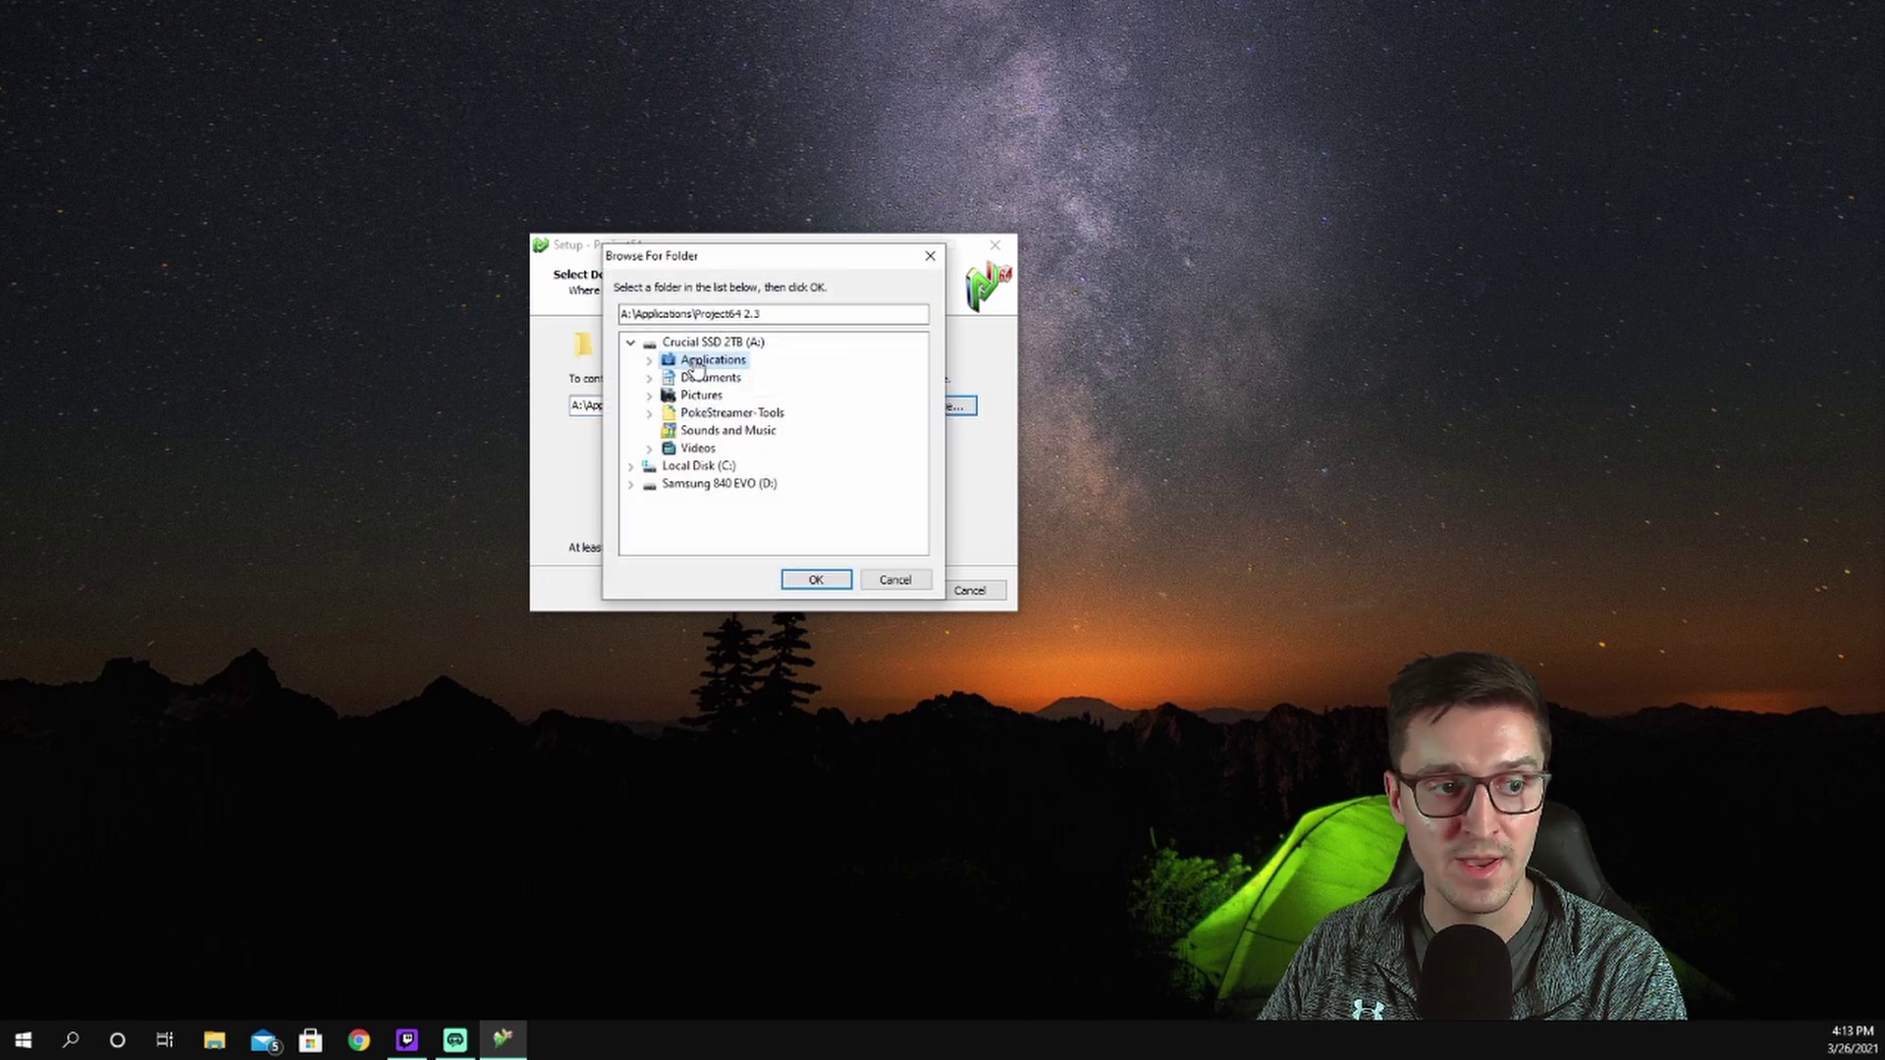
click(816, 581)
click(732, 410)
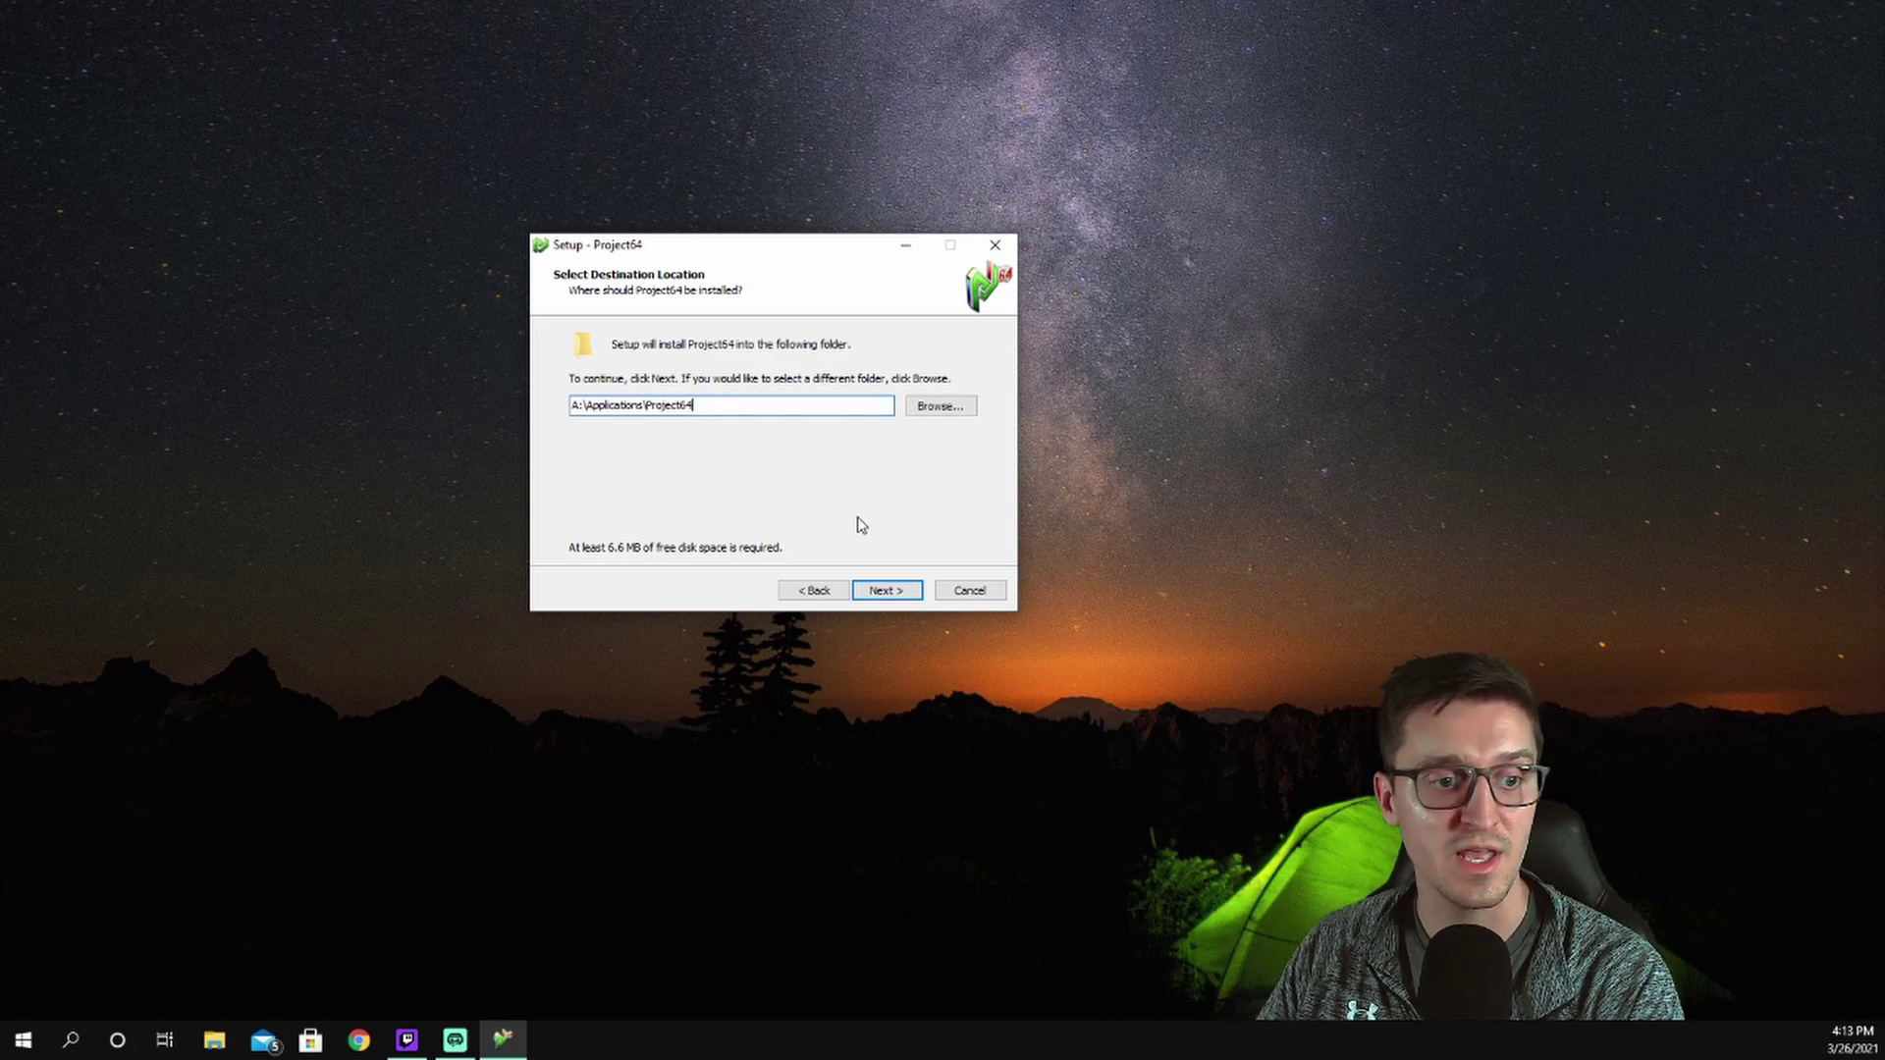
click(887, 590)
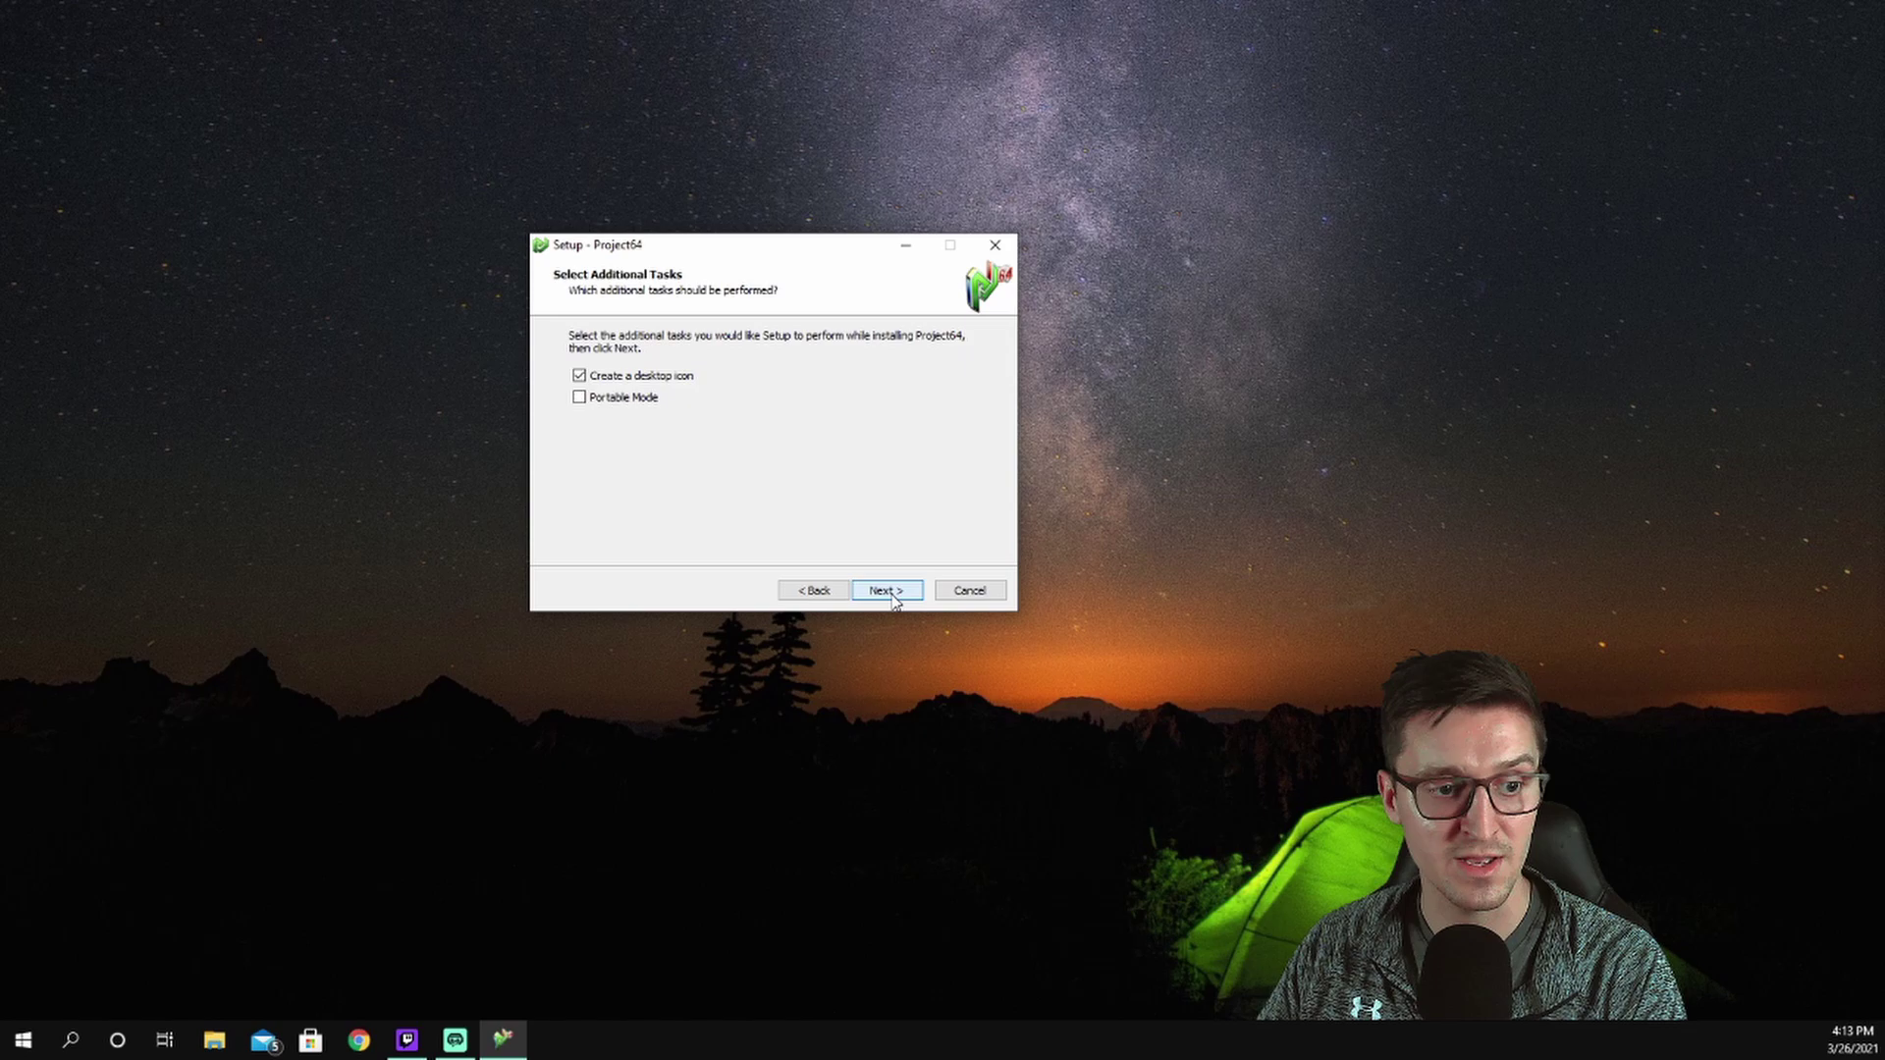
click(893, 595)
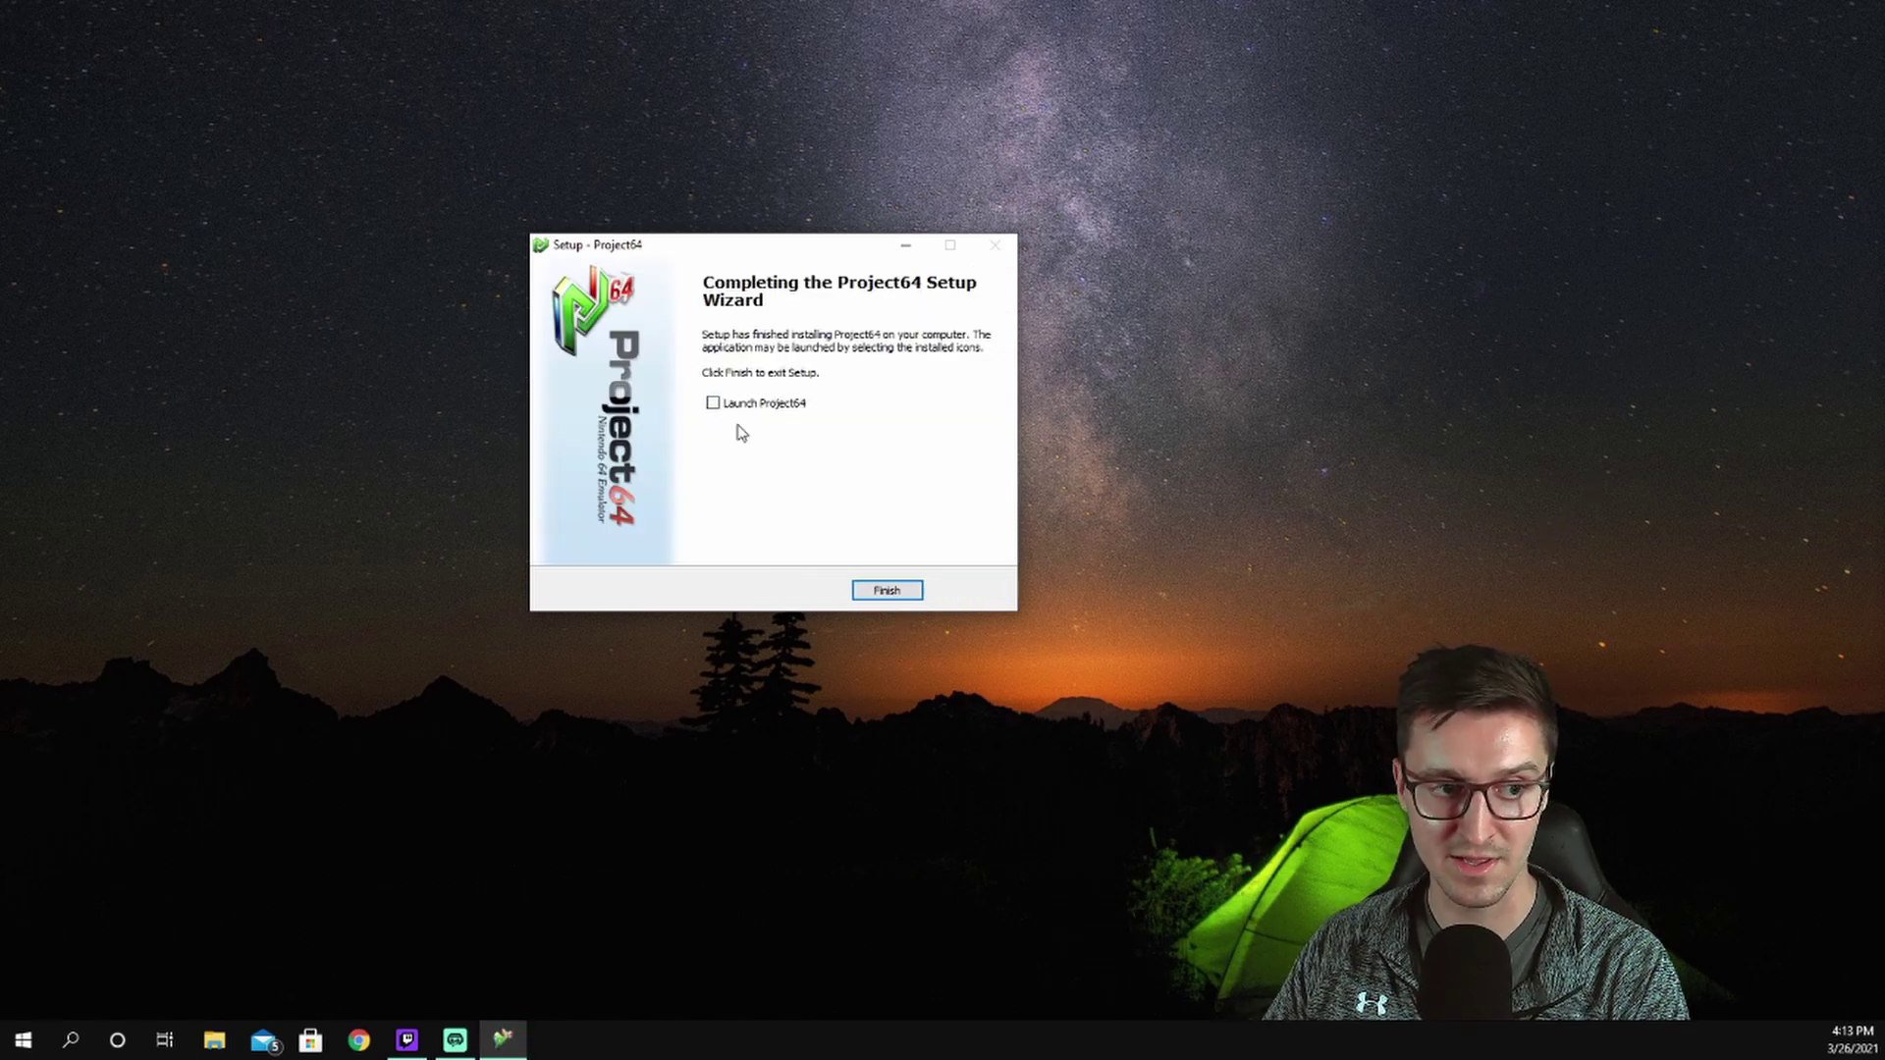
click(888, 591)
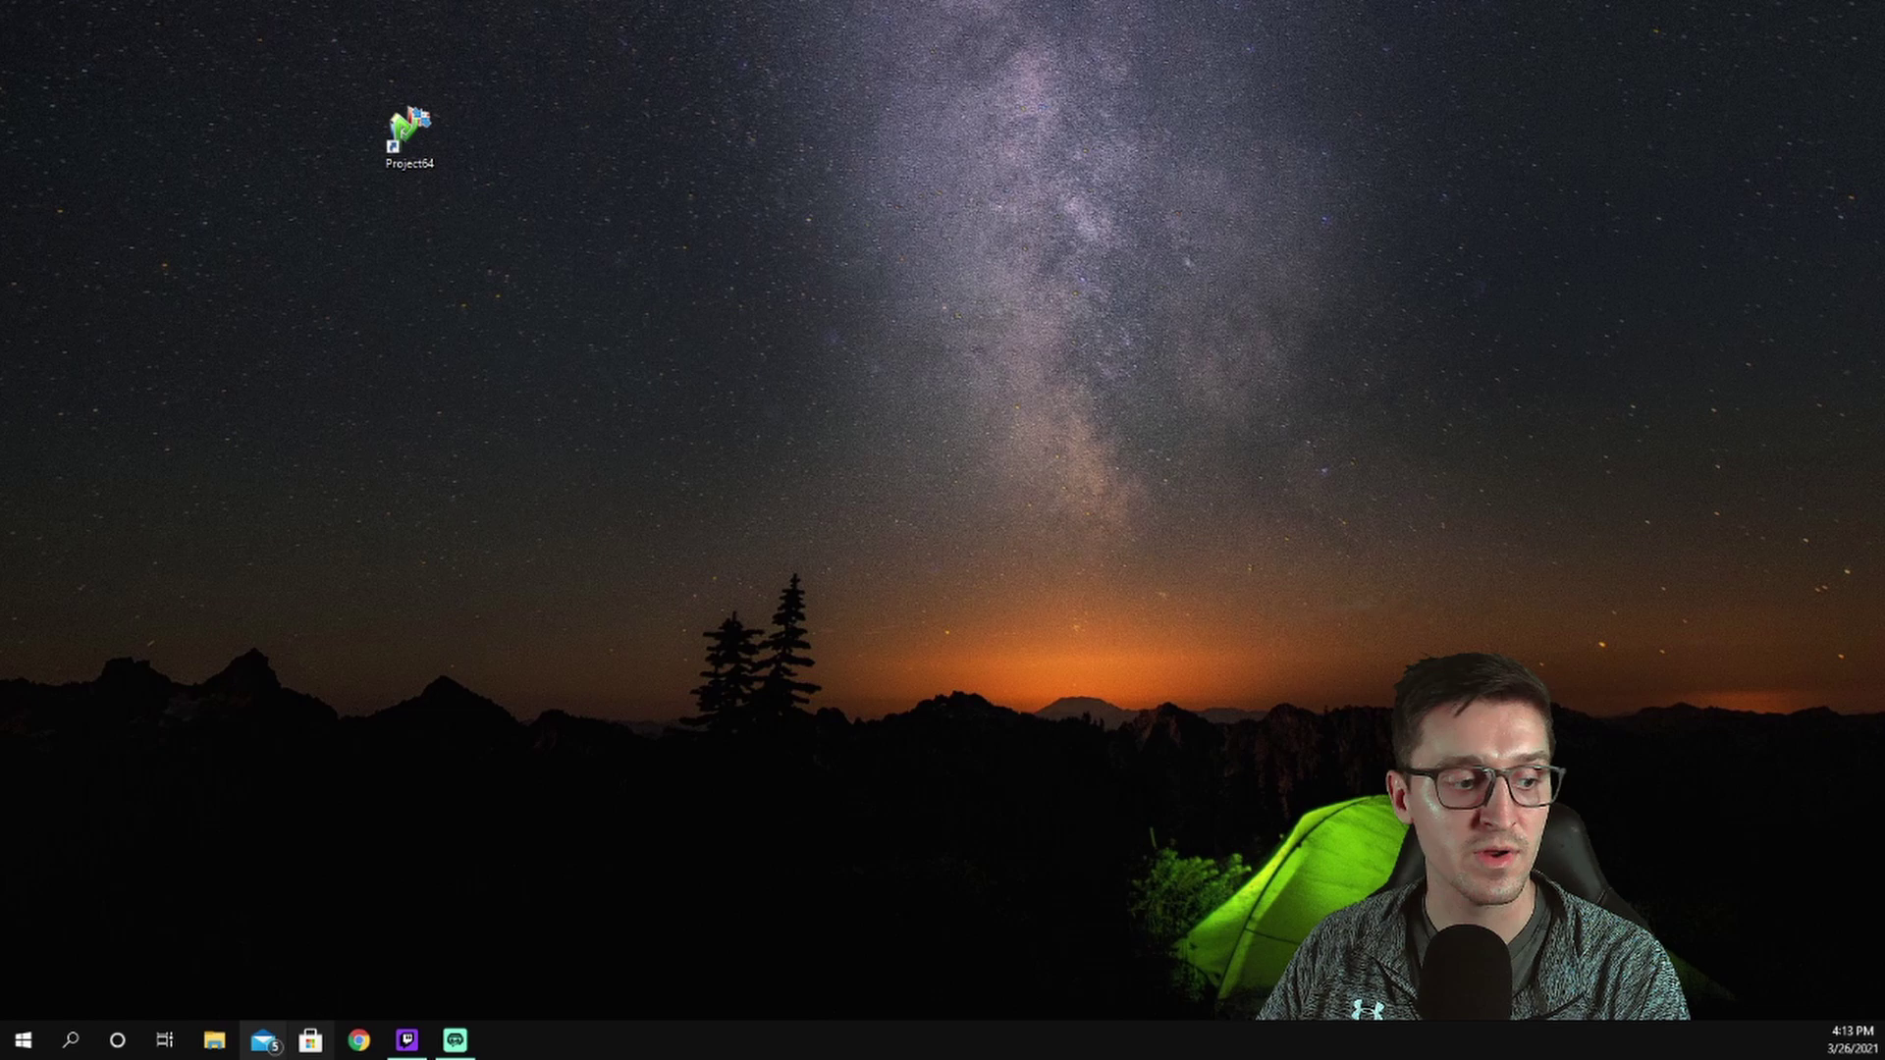
Step: Search 'ds4windows download' in Chrome and open the DS4Windows GitHub Pages site
click(359, 1041)
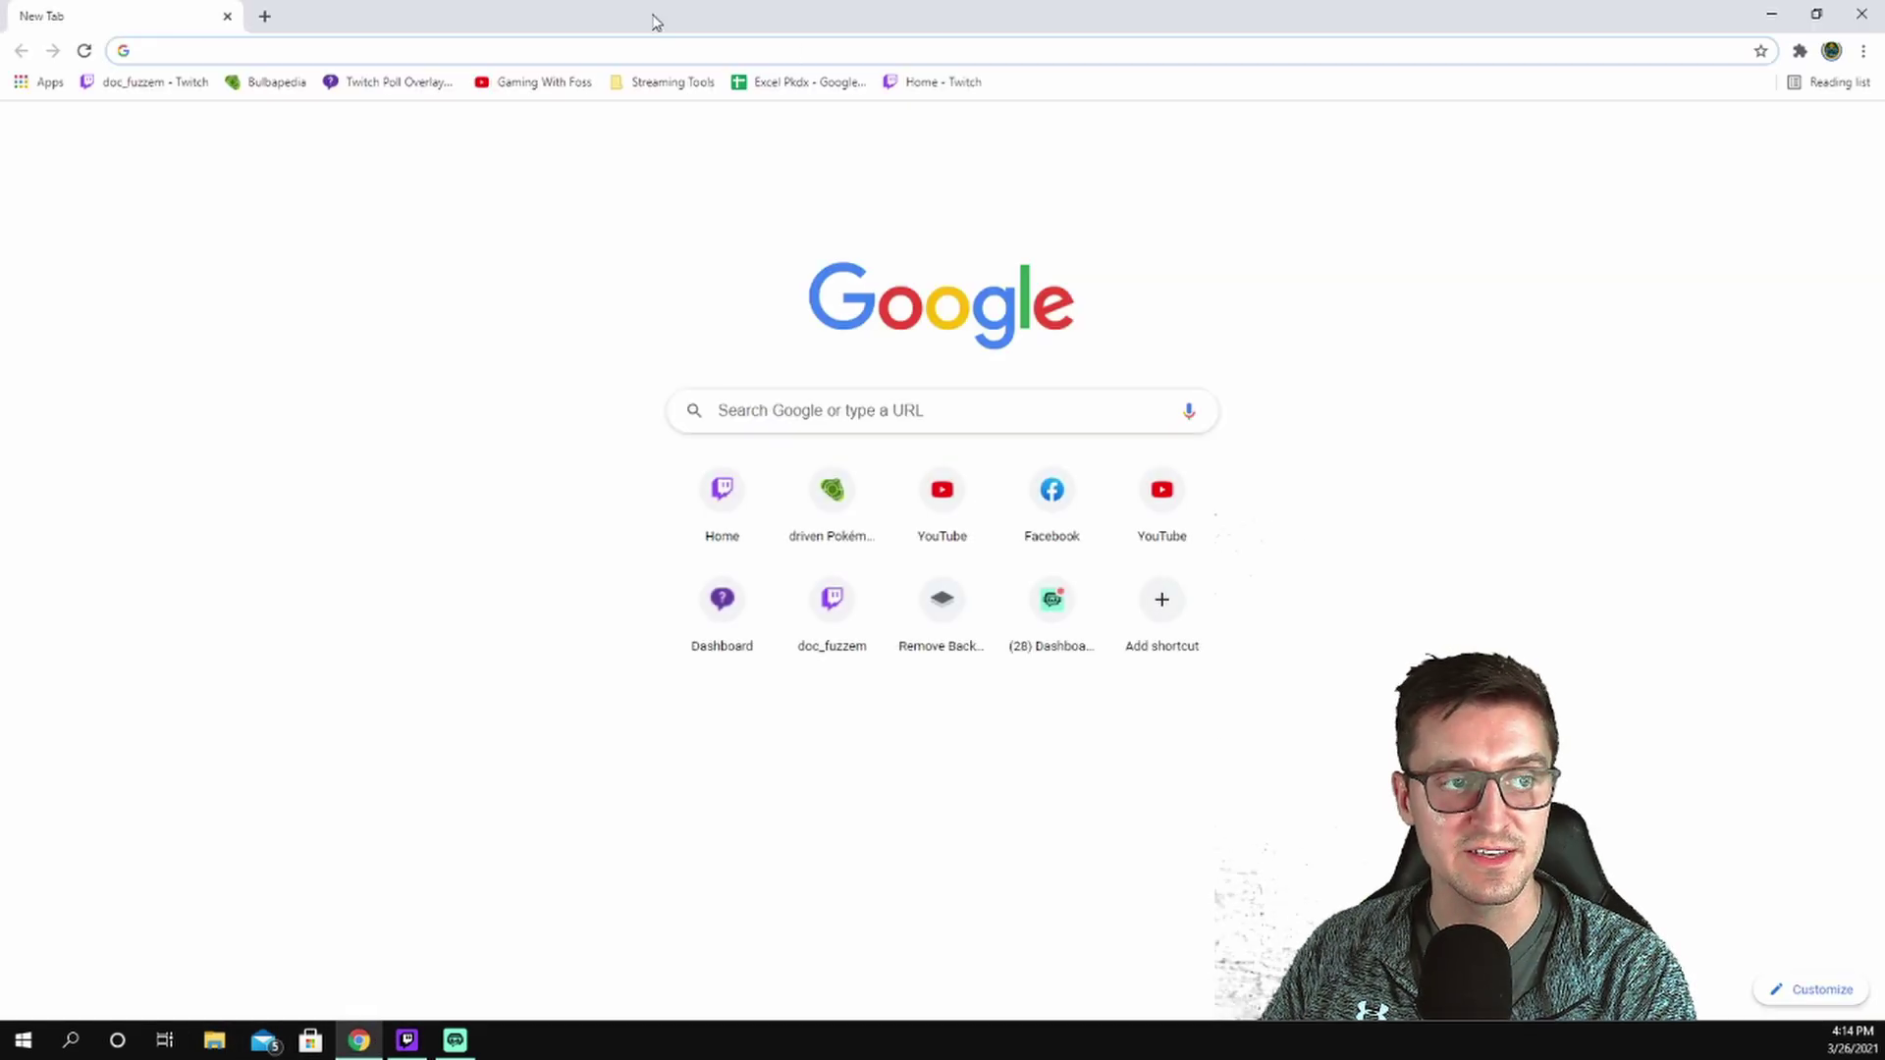
click(629, 47)
text(d)
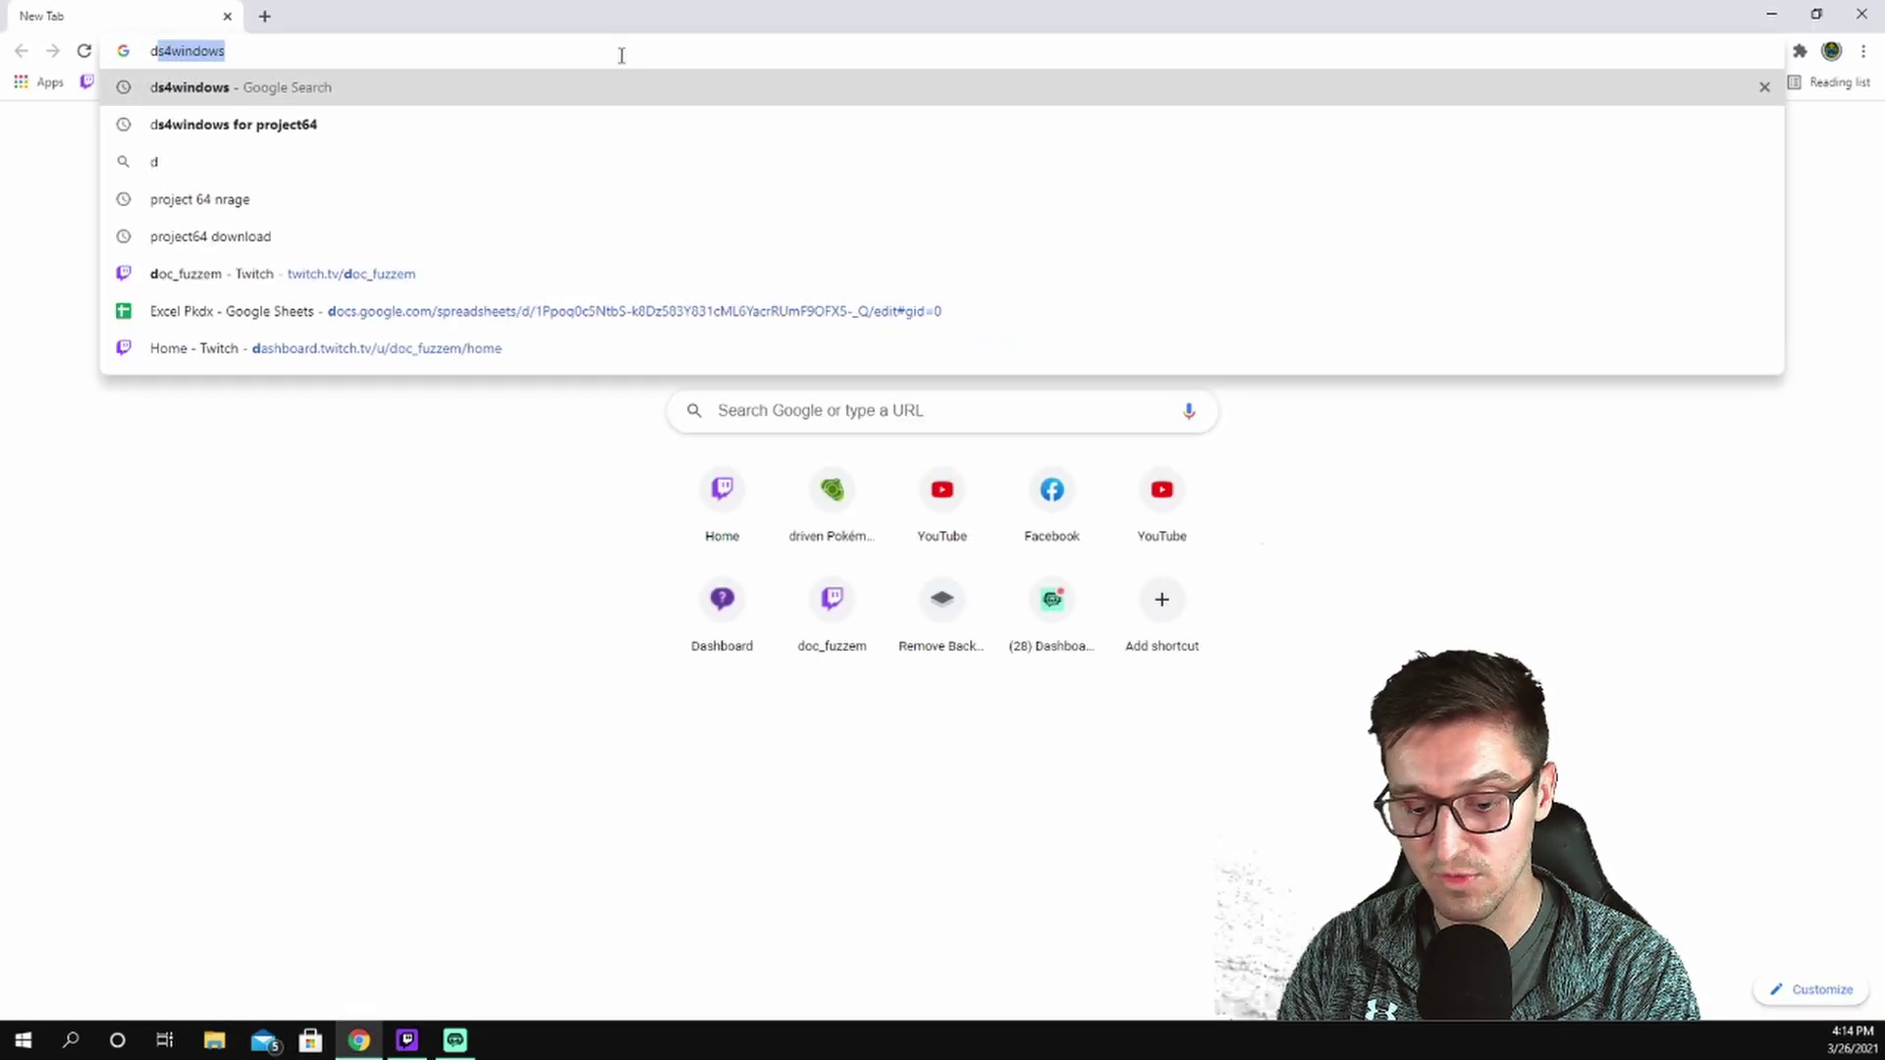
text(s4)
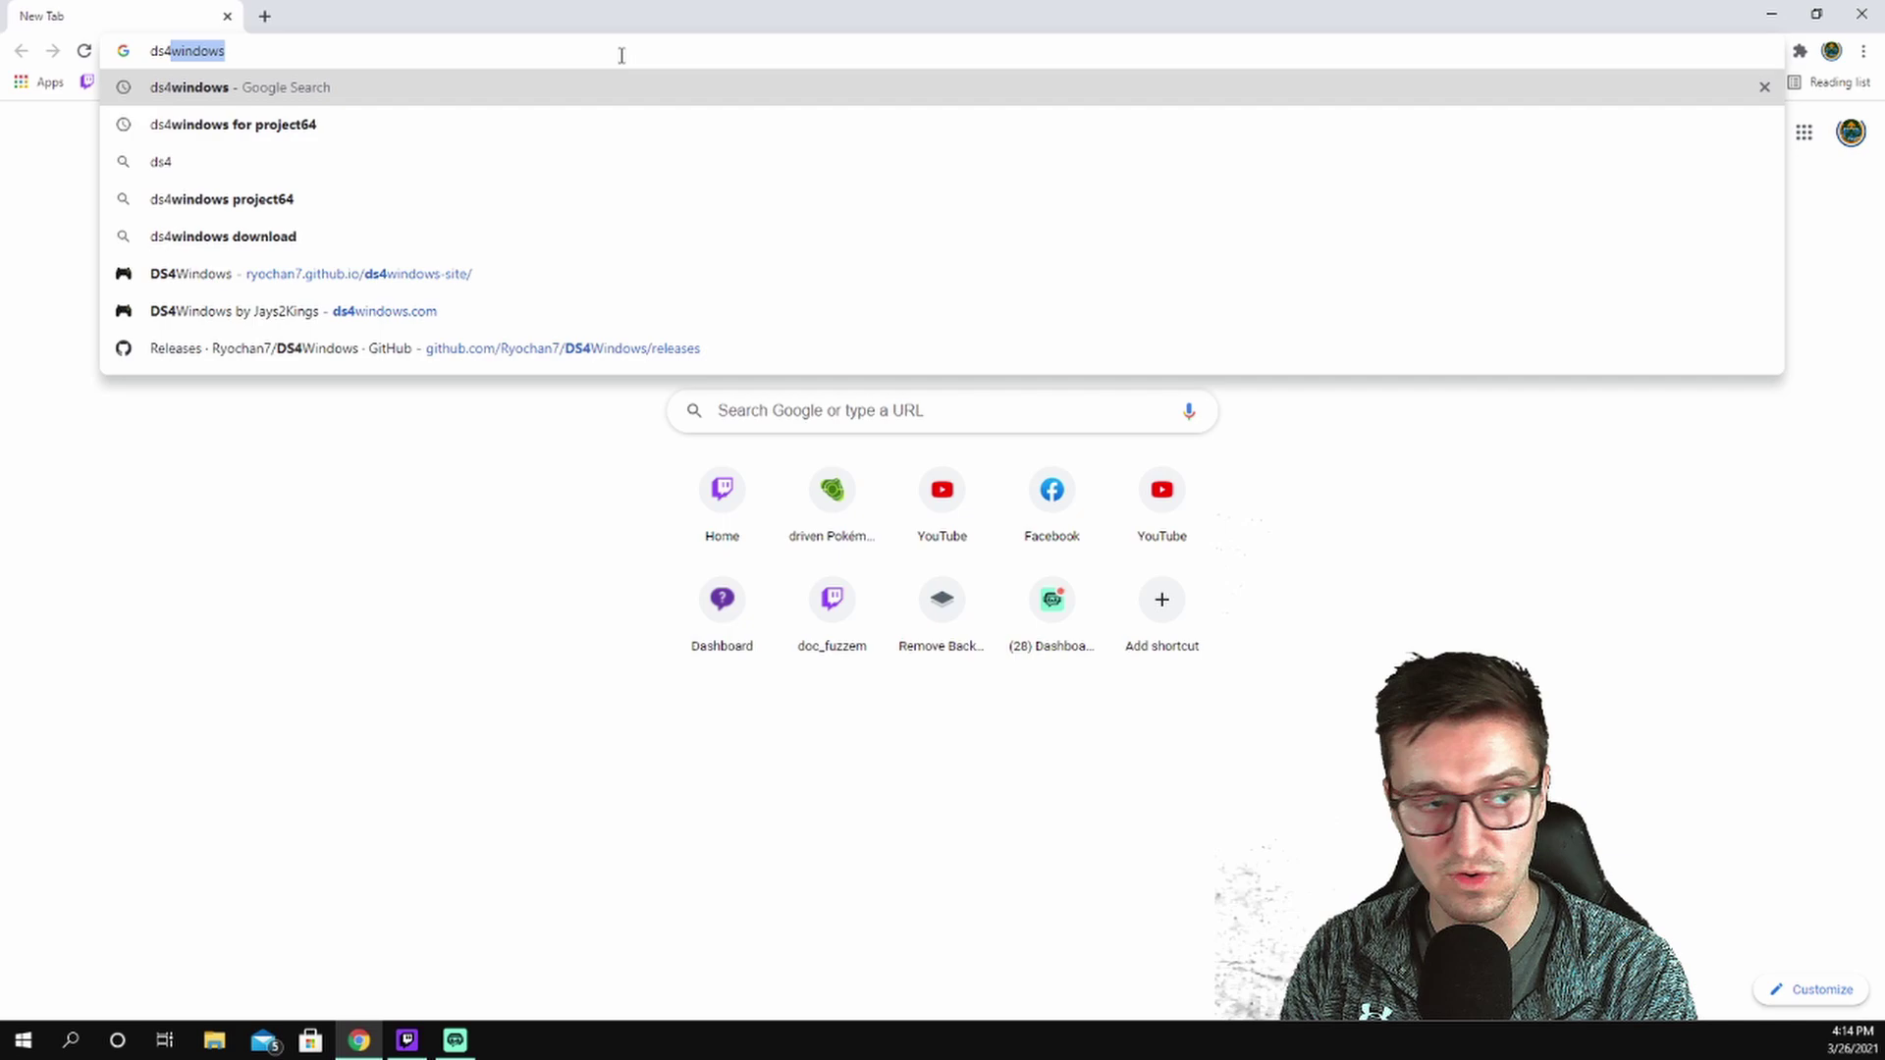
text(windows)
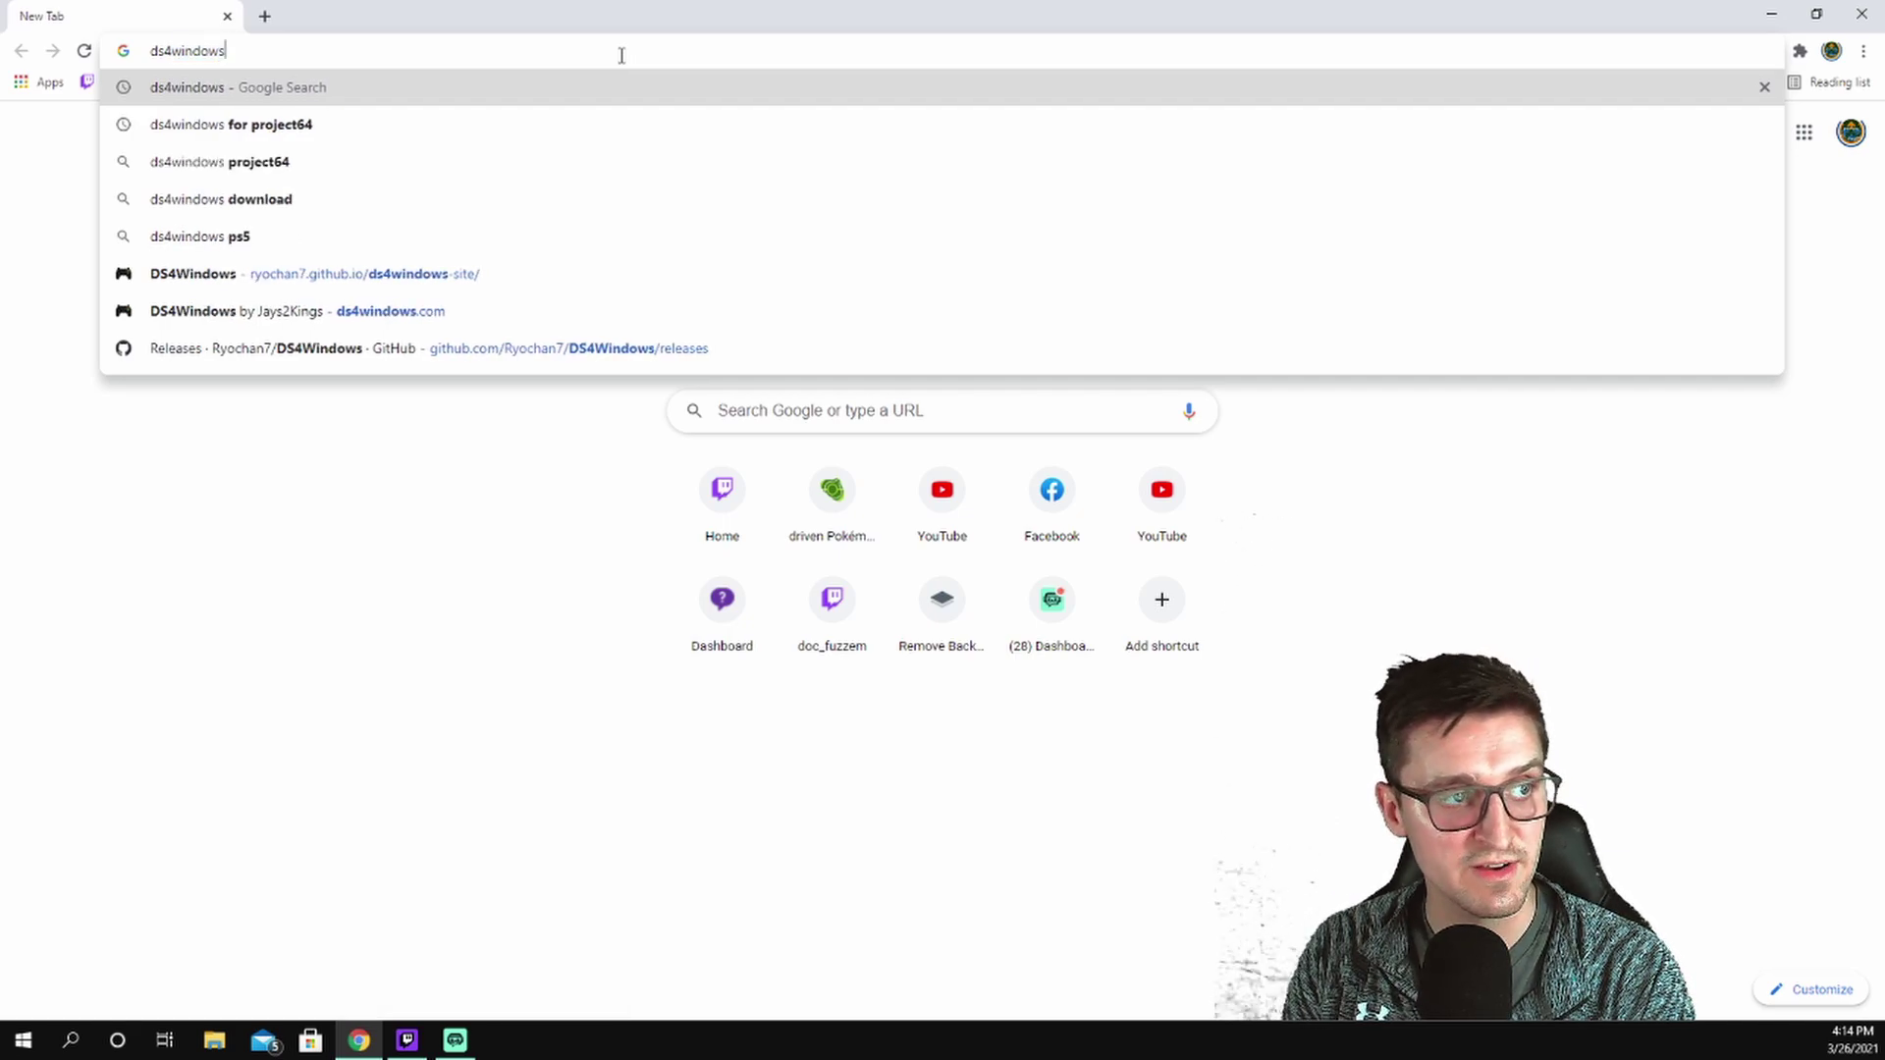
key(Down)
key(Down)
key(Down)
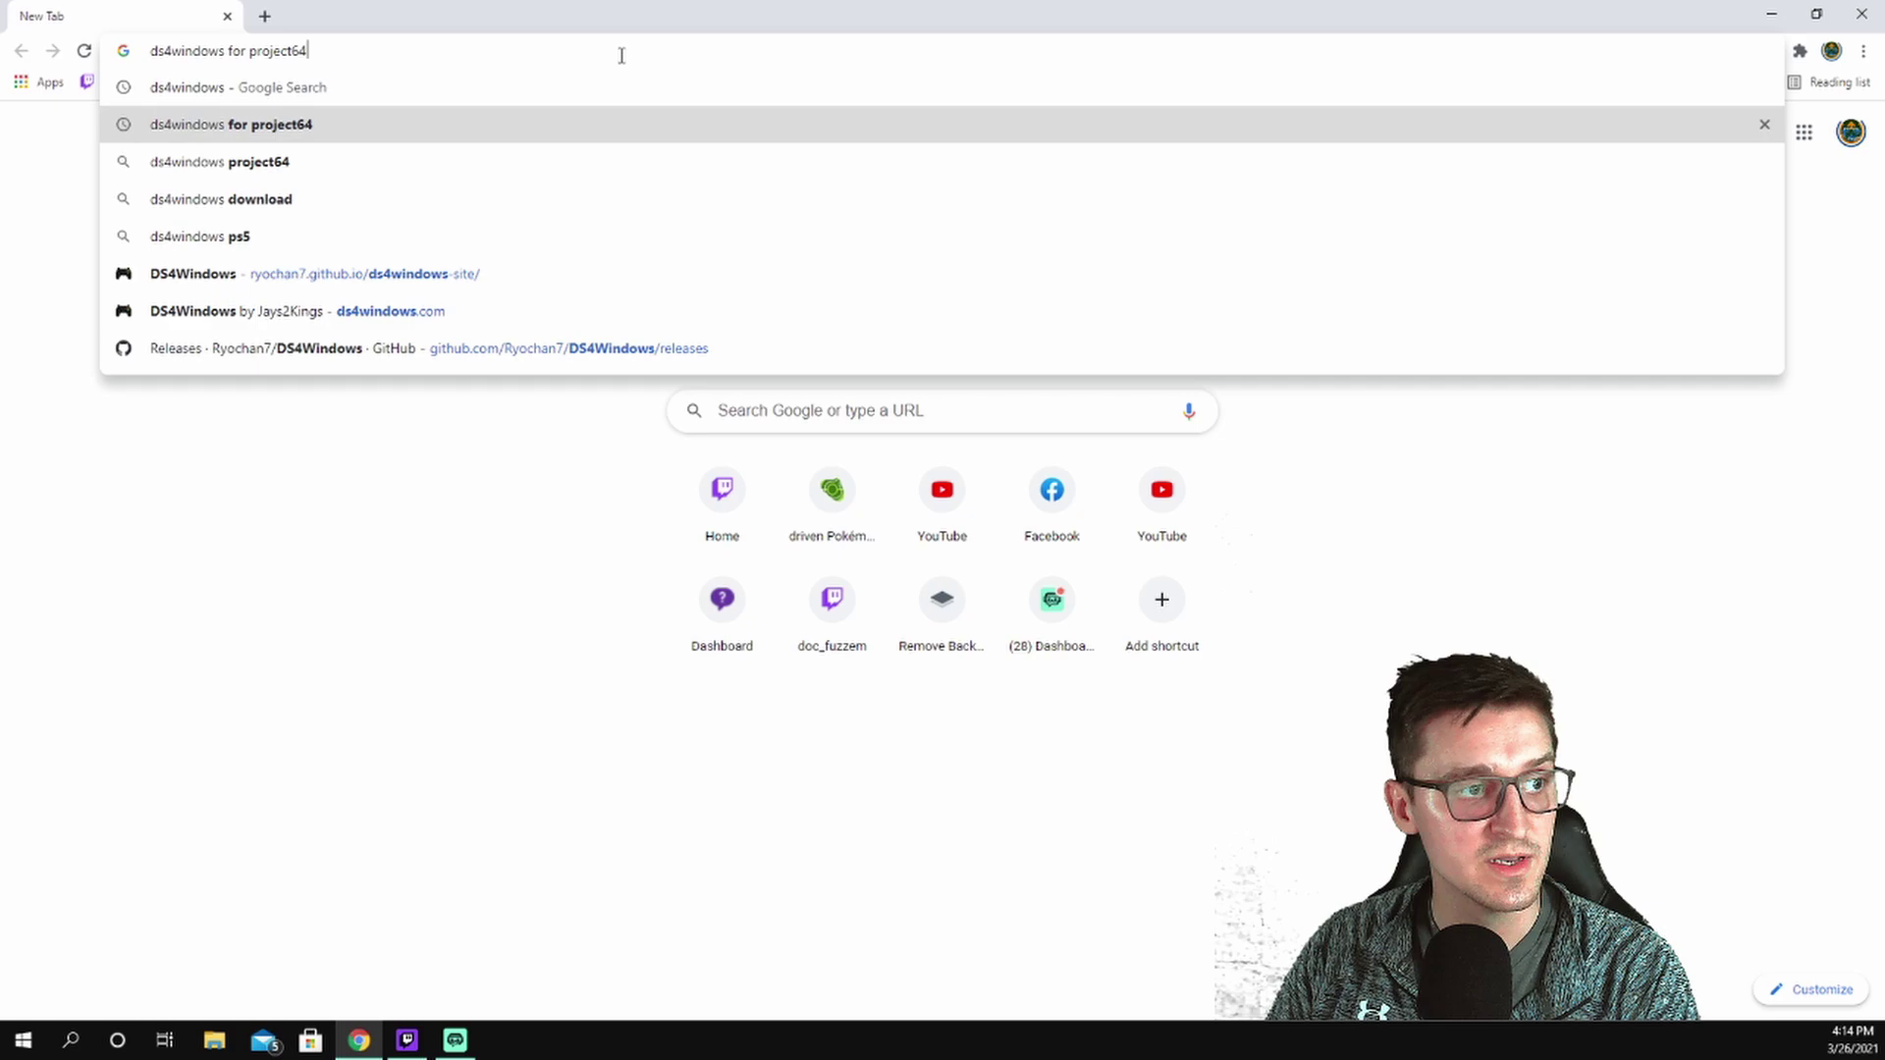
key(Return)
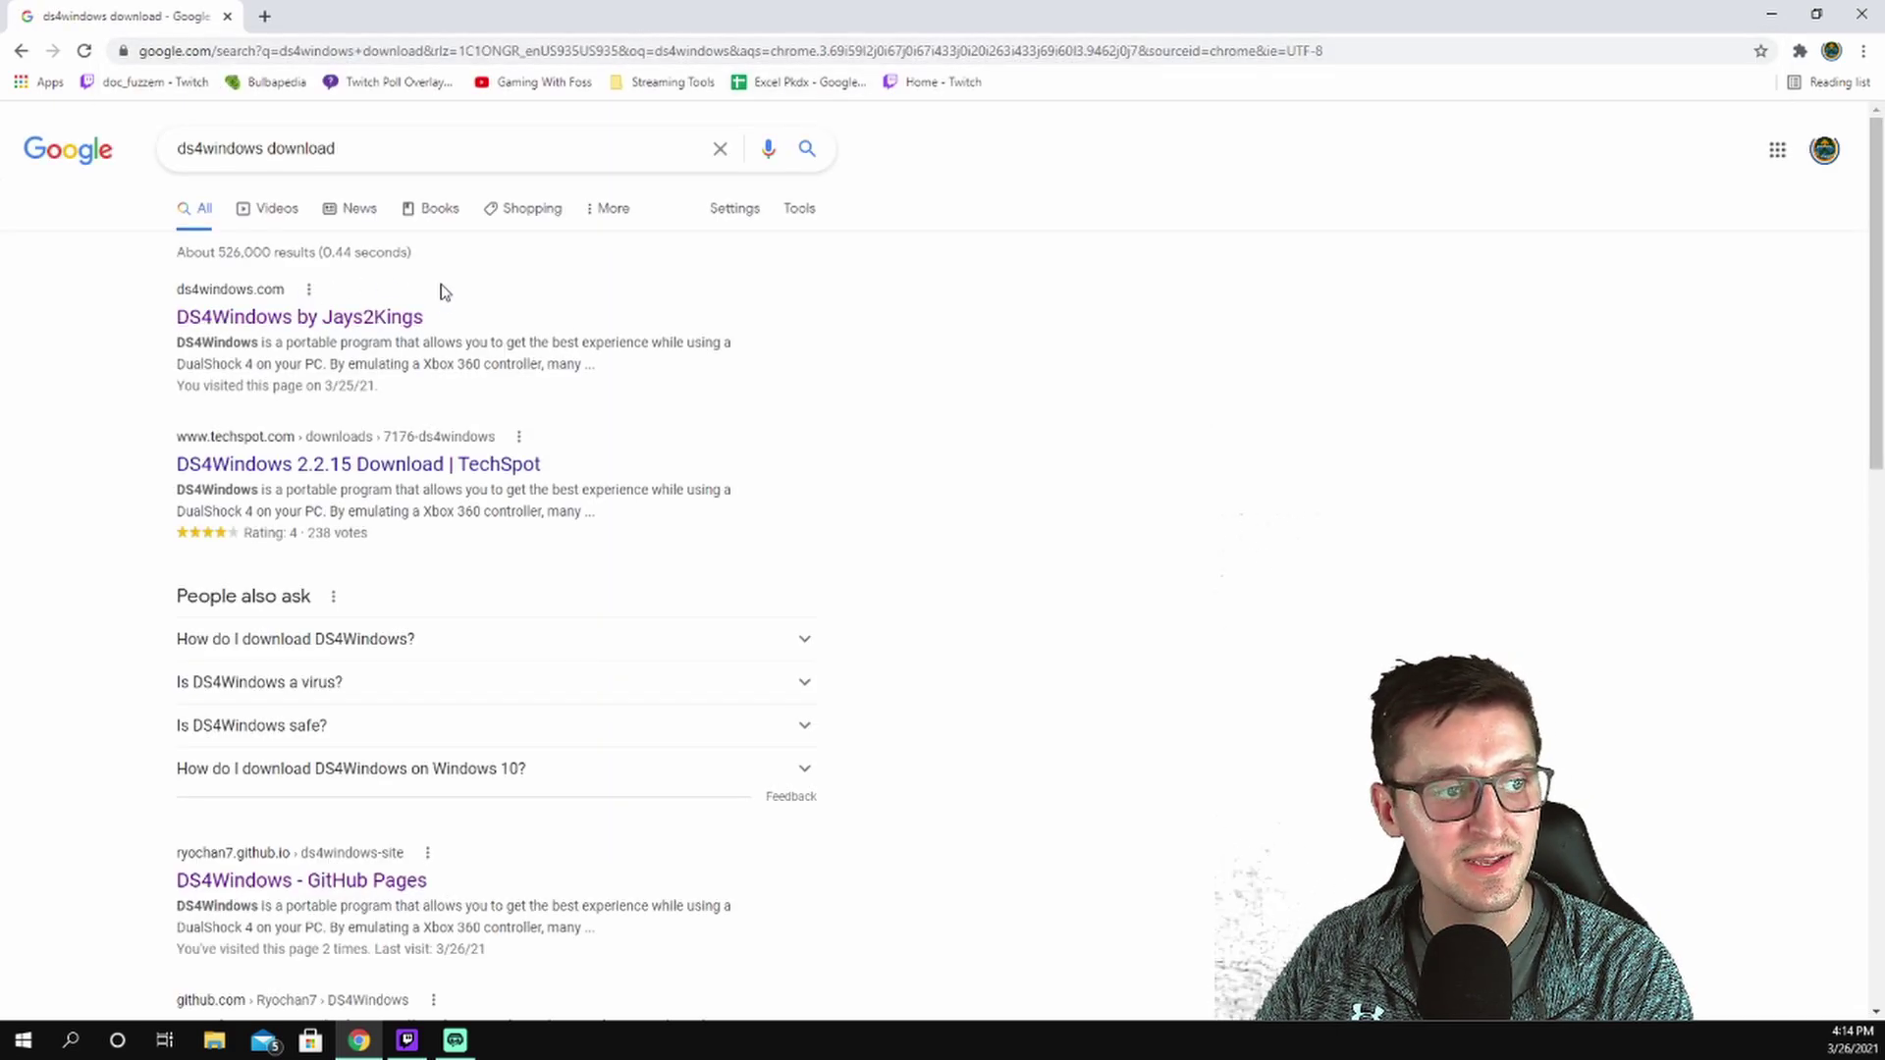
scroll(594, 481, down, 1)
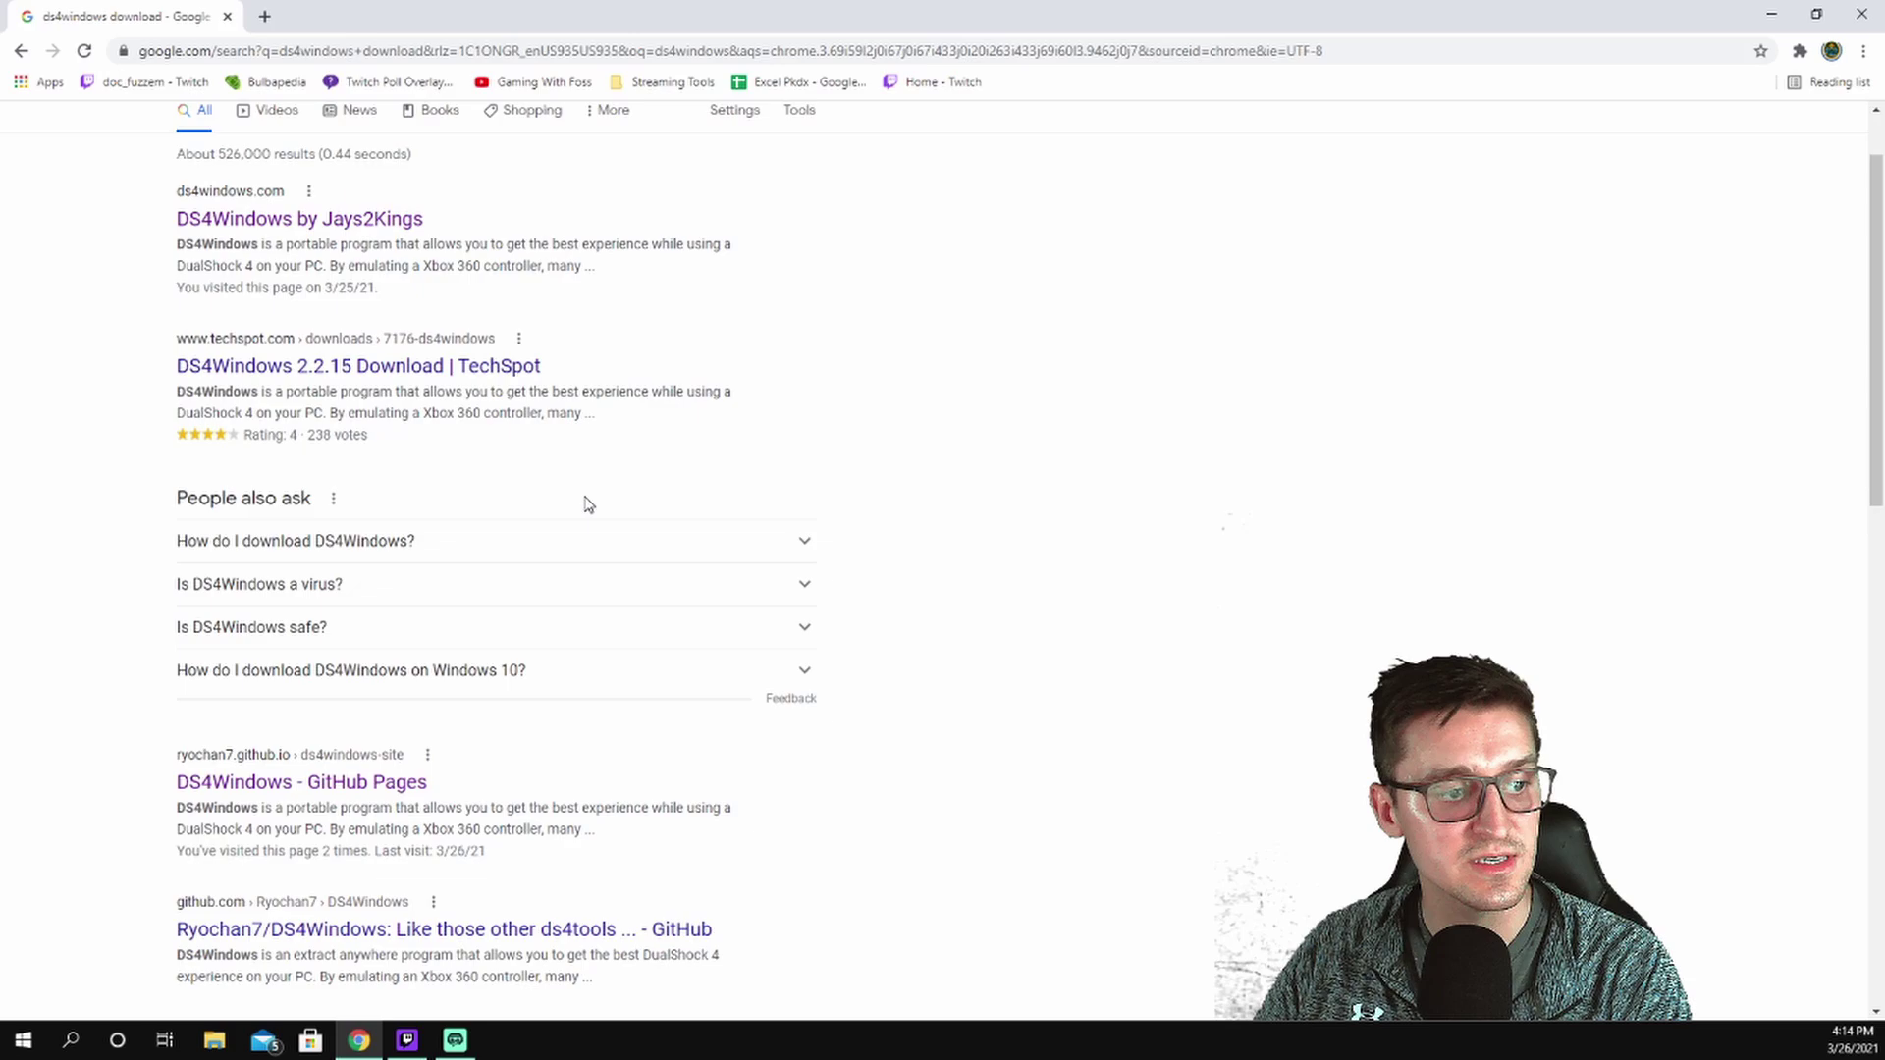
scroll(465, 775, down, 1)
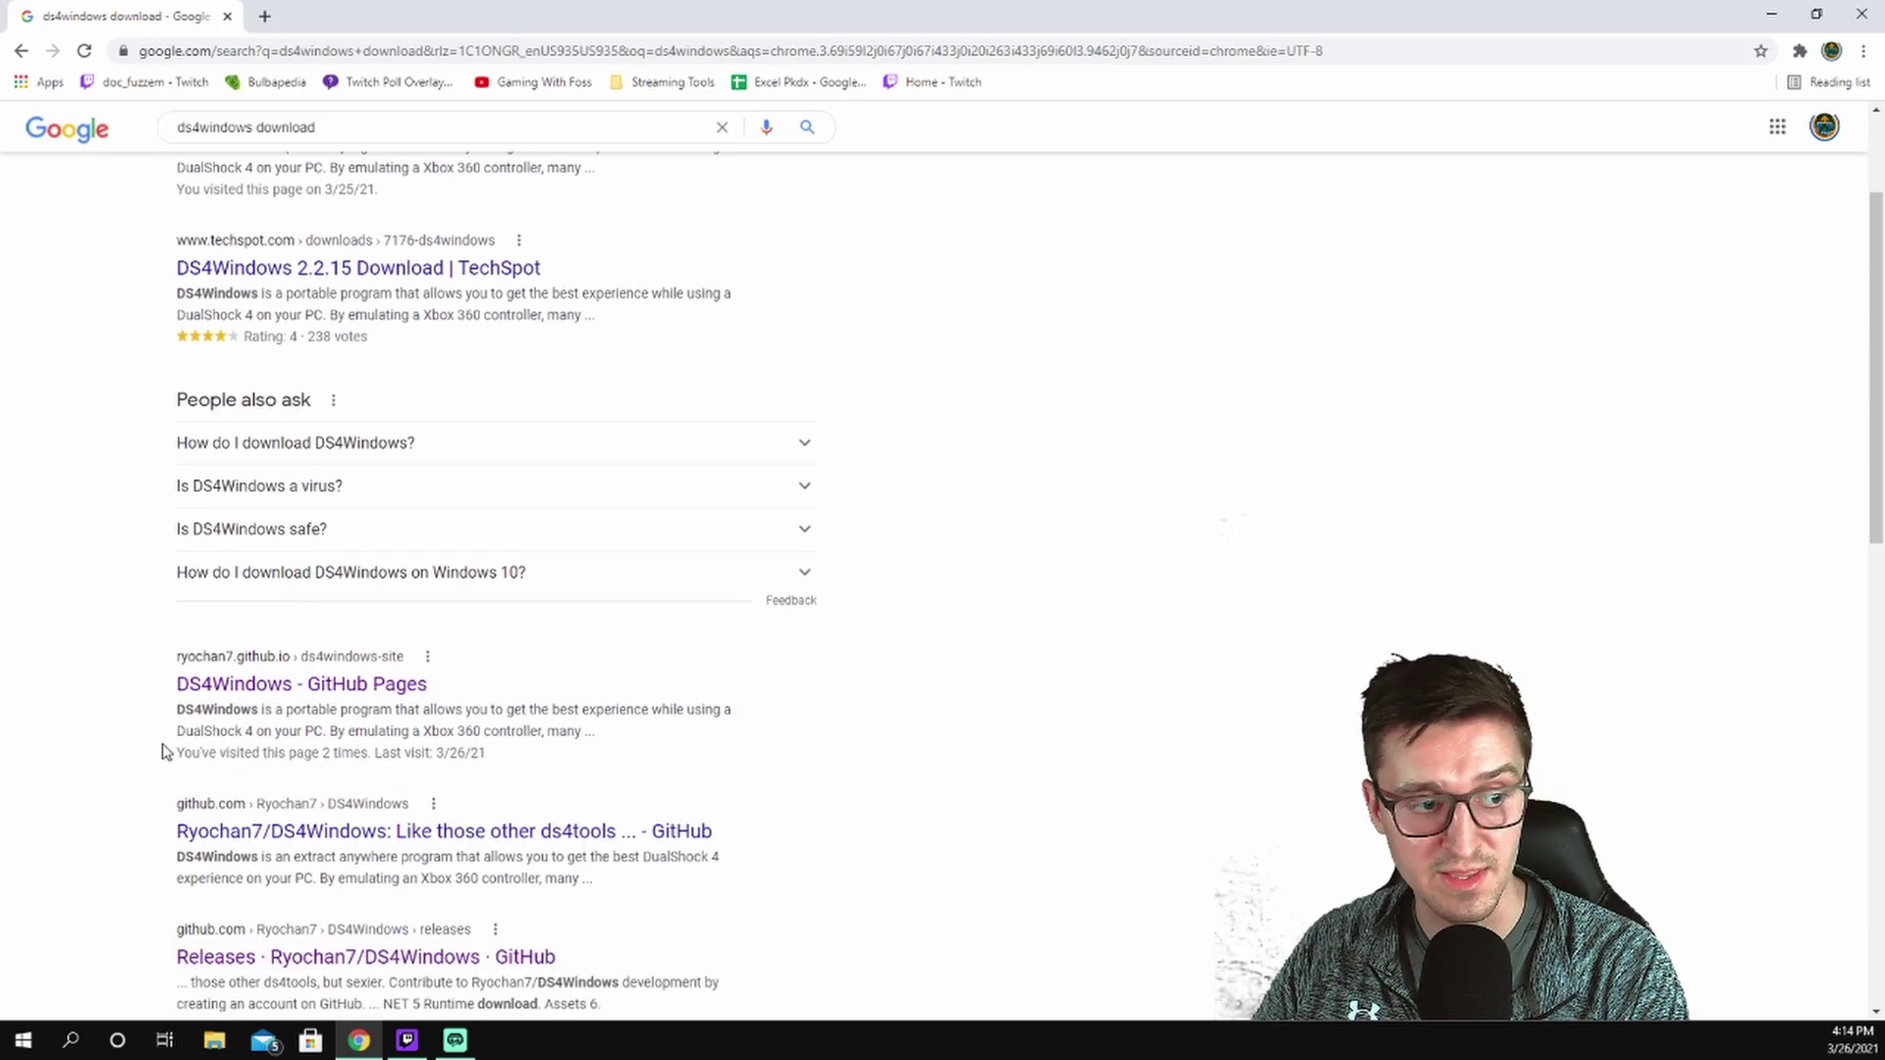
click(253, 692)
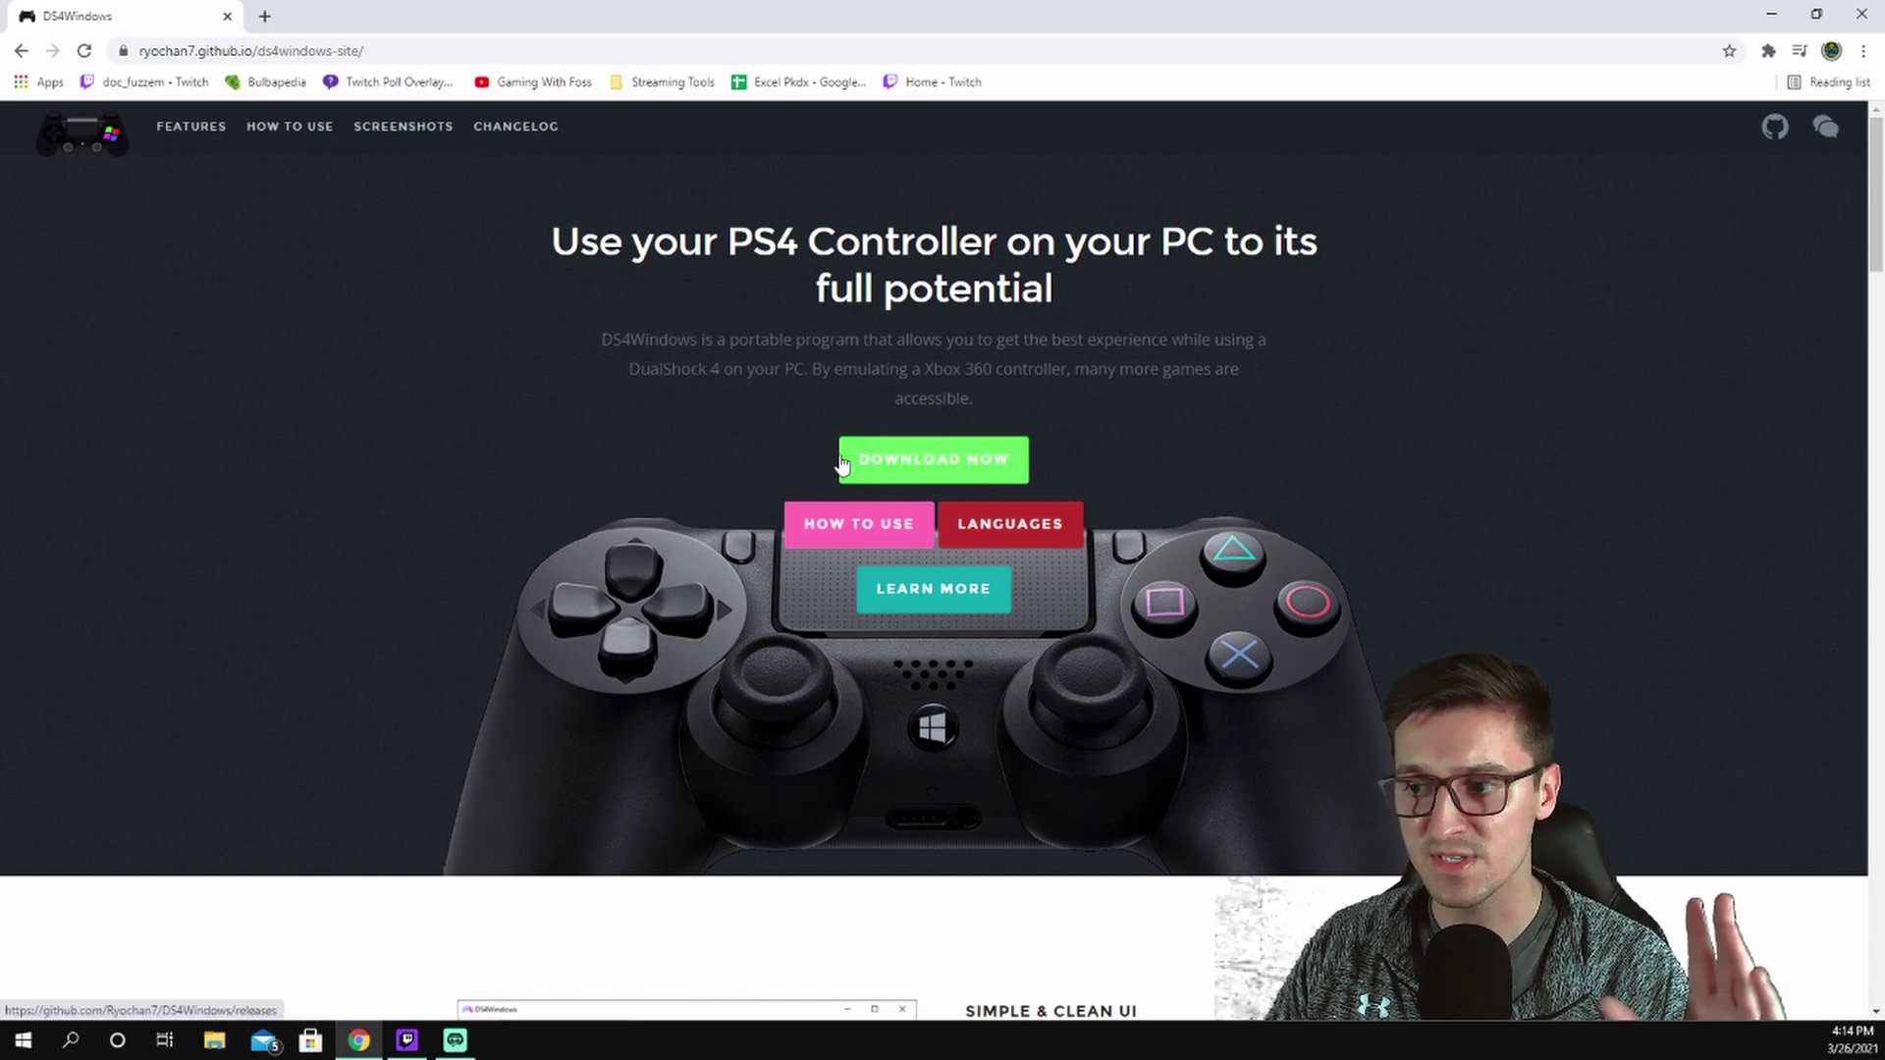
Step: Download DS4Windows_2.2.15_x86.zip from the GitHub releases and open it
click(936, 465)
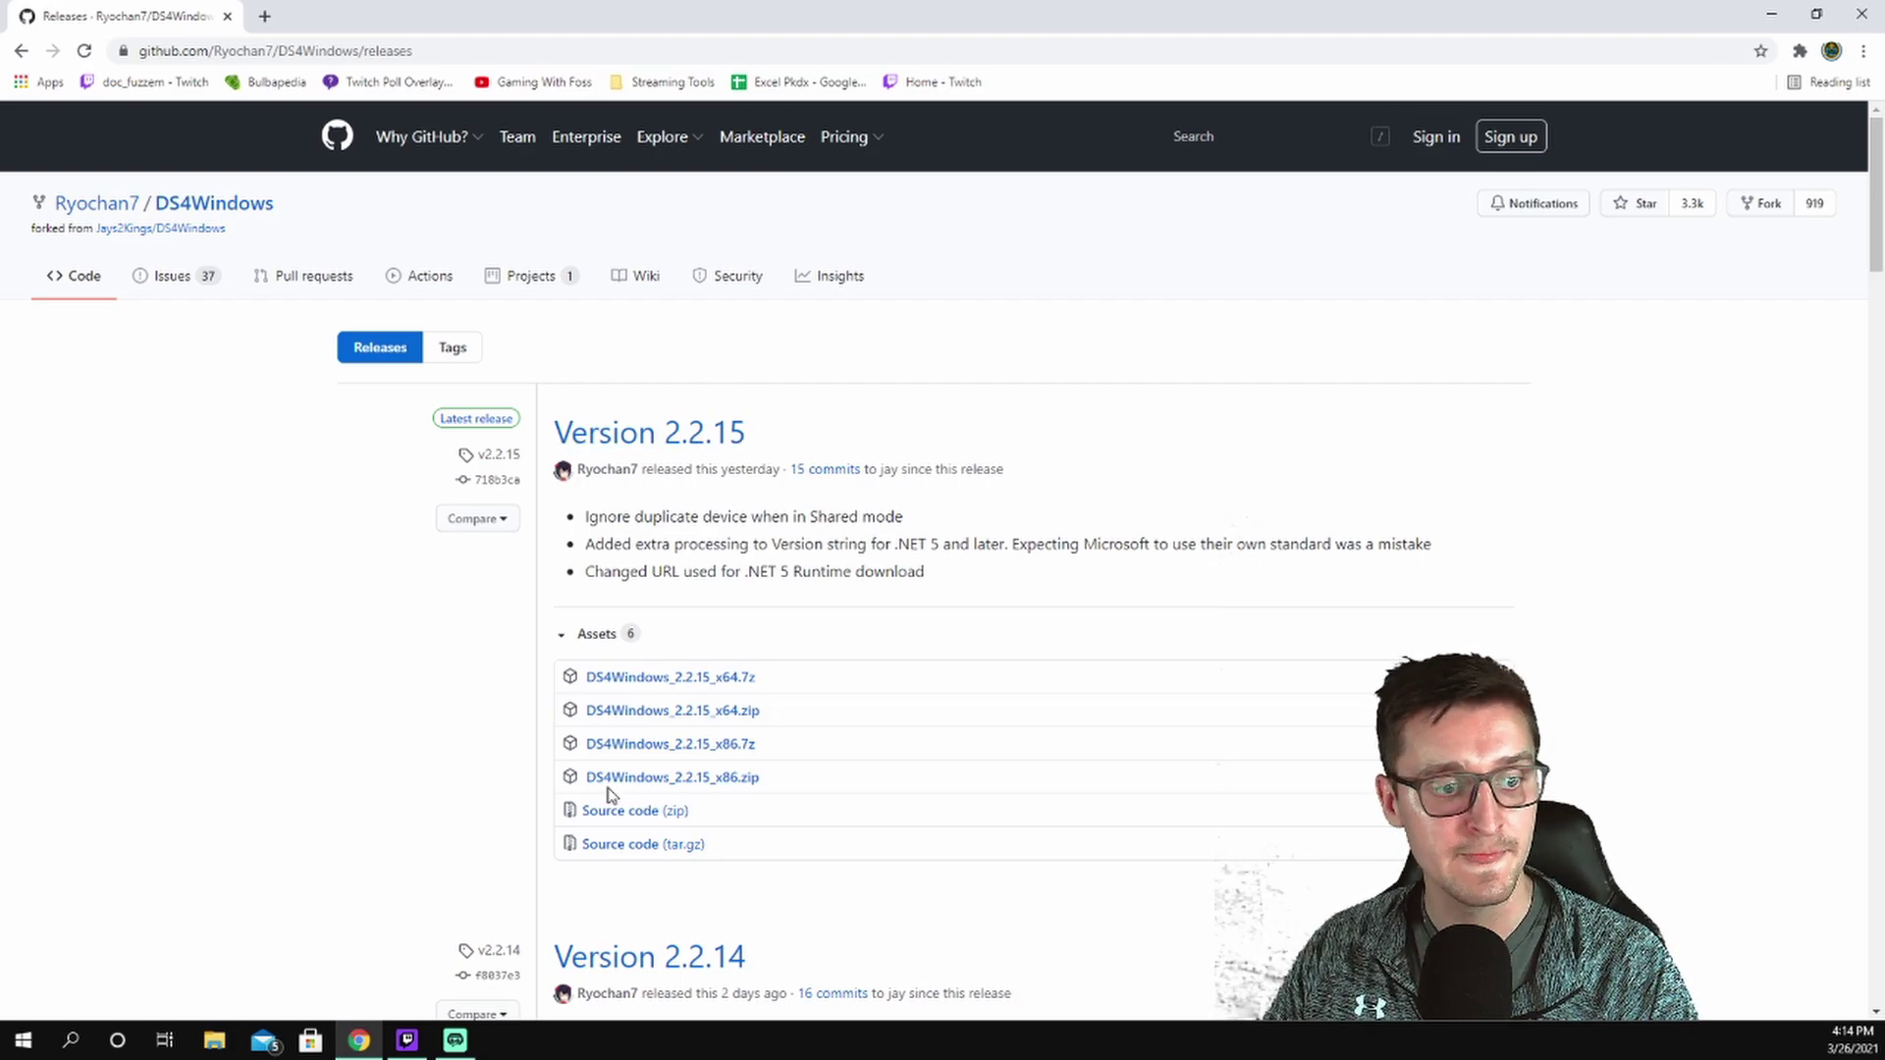
click(750, 790)
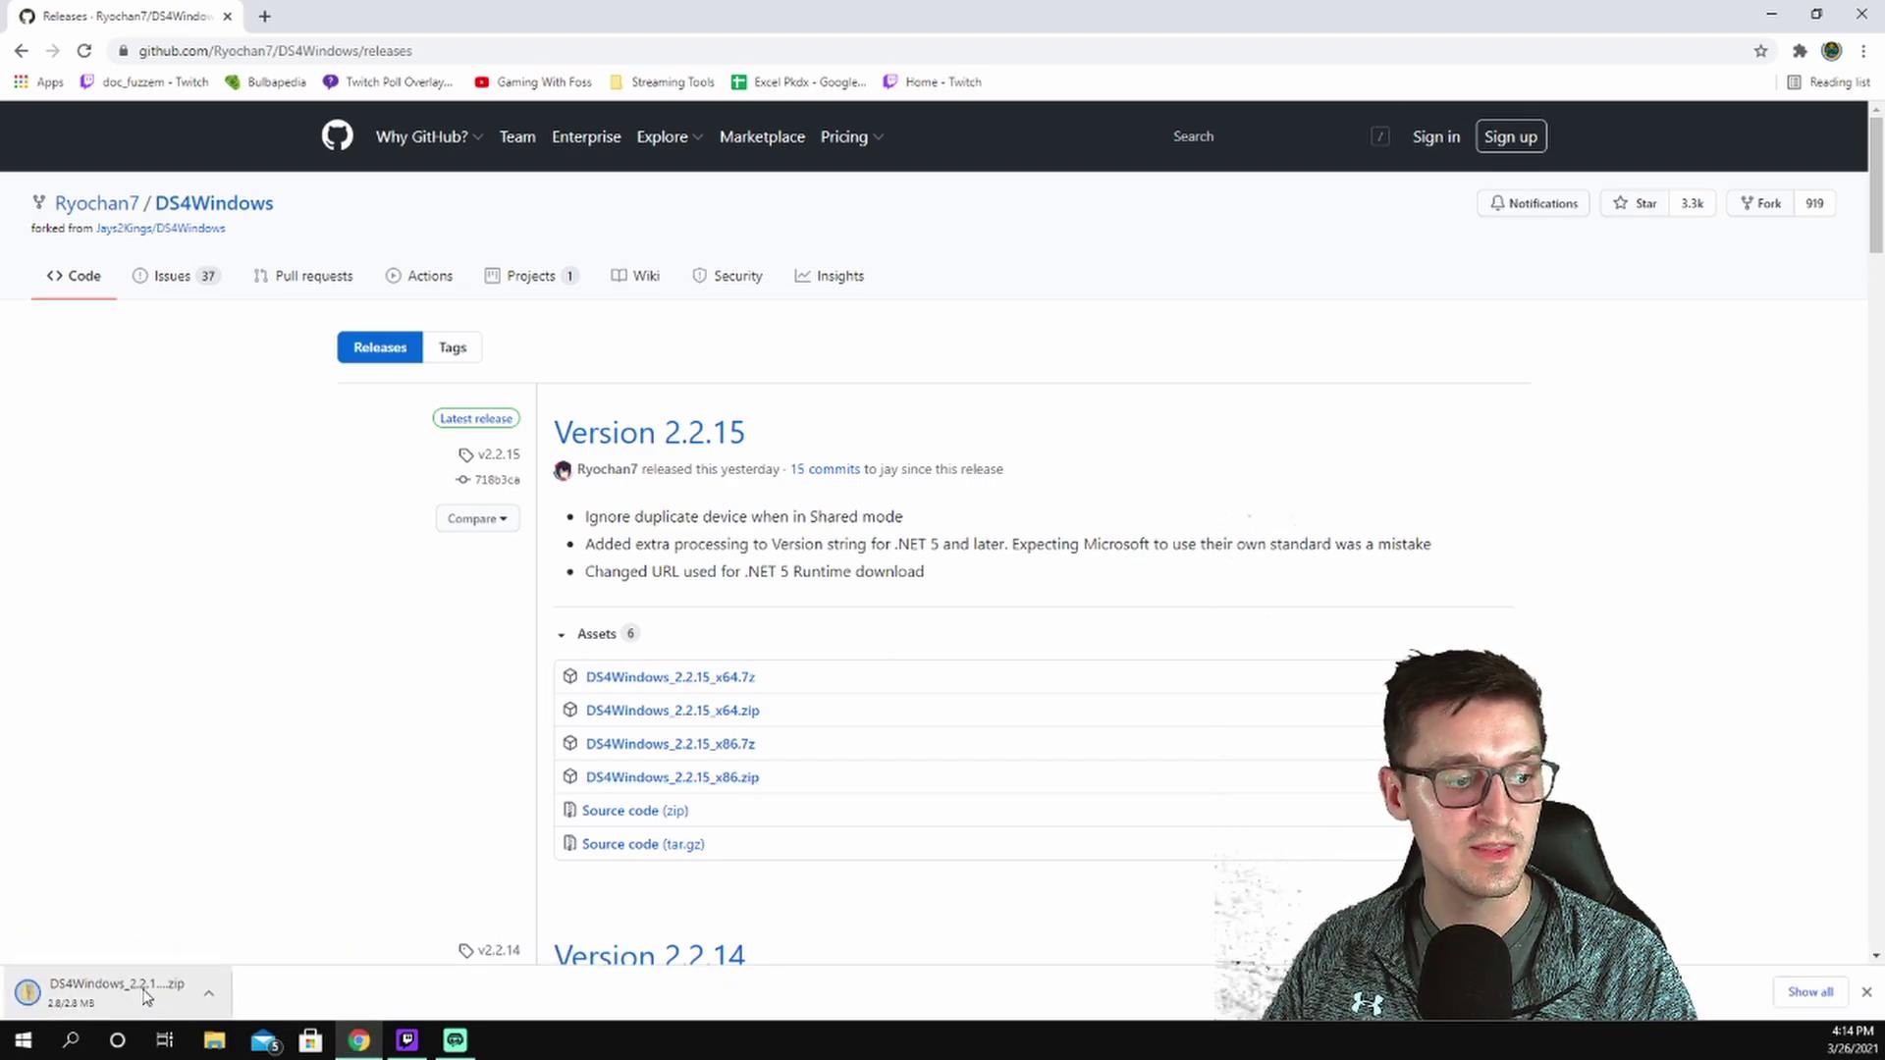
click(154, 997)
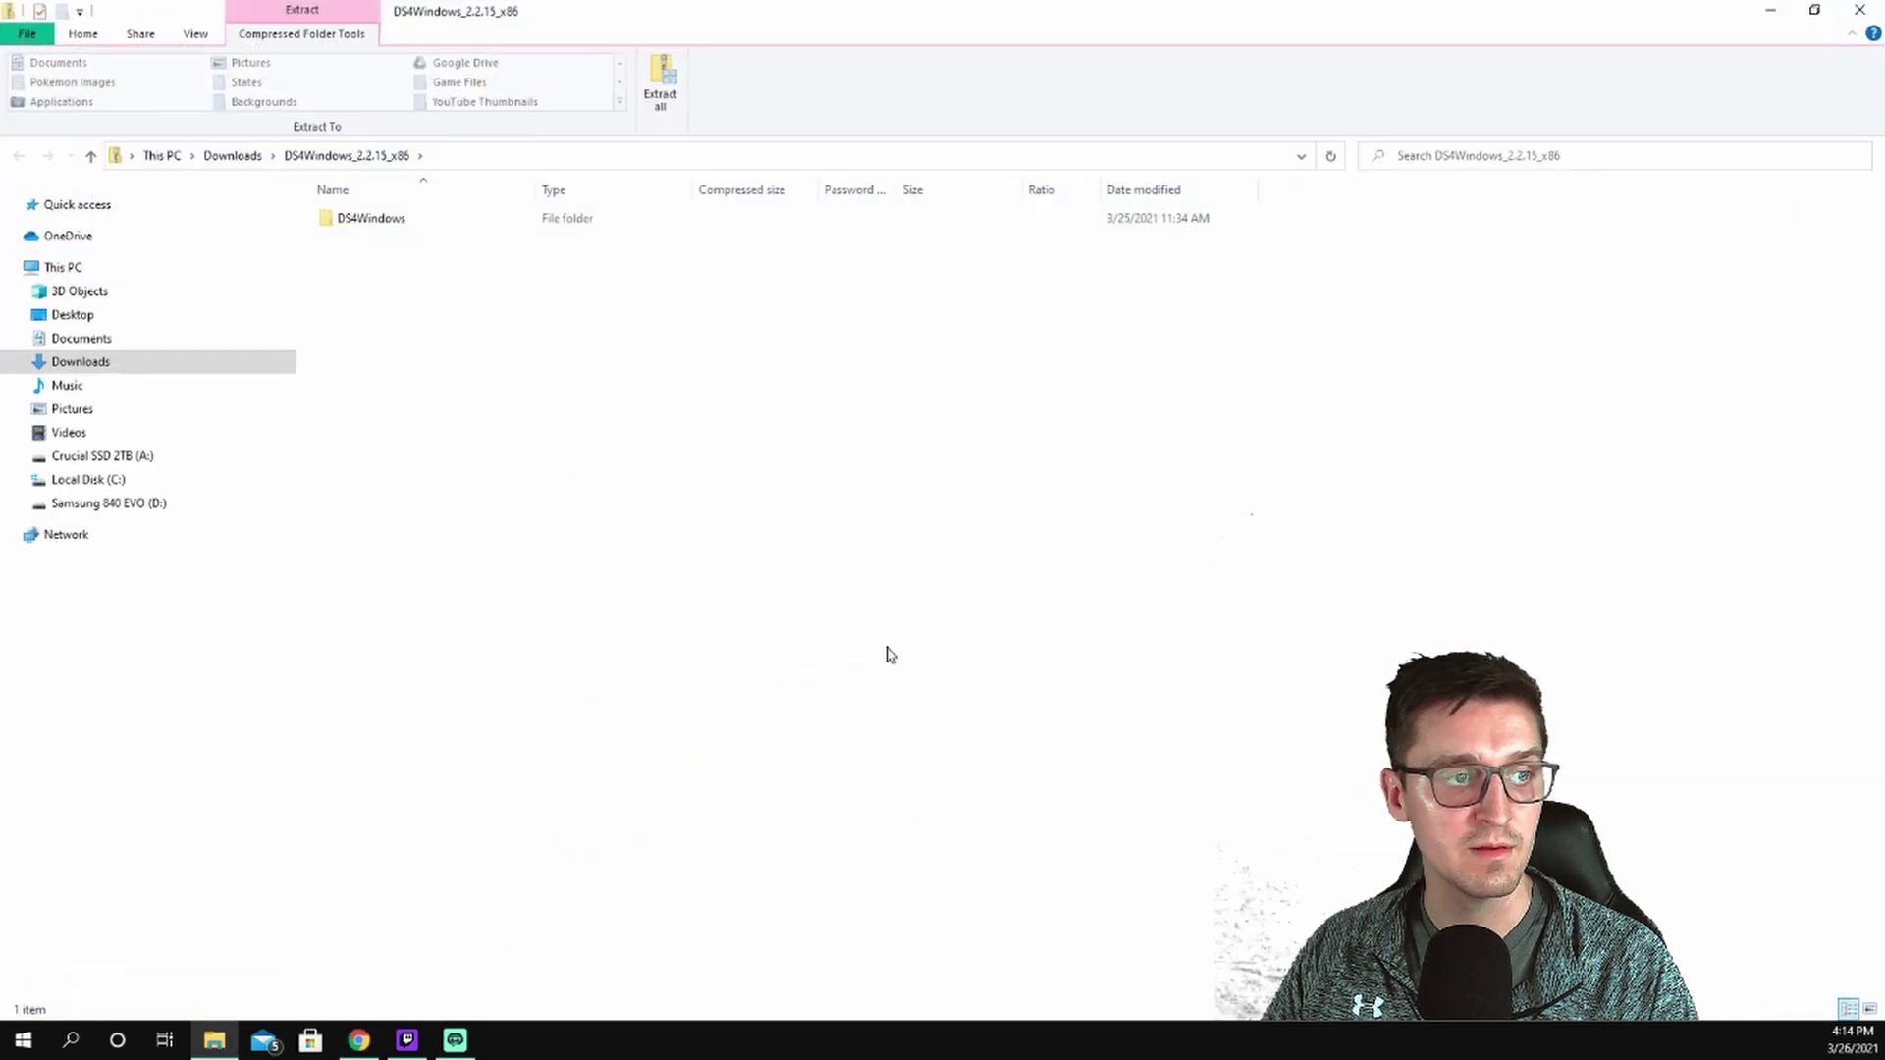
Step: Extract the DS4Windows zip from Downloads into A:\Applications on the Crucial SSD 2TB drive
click(59, 363)
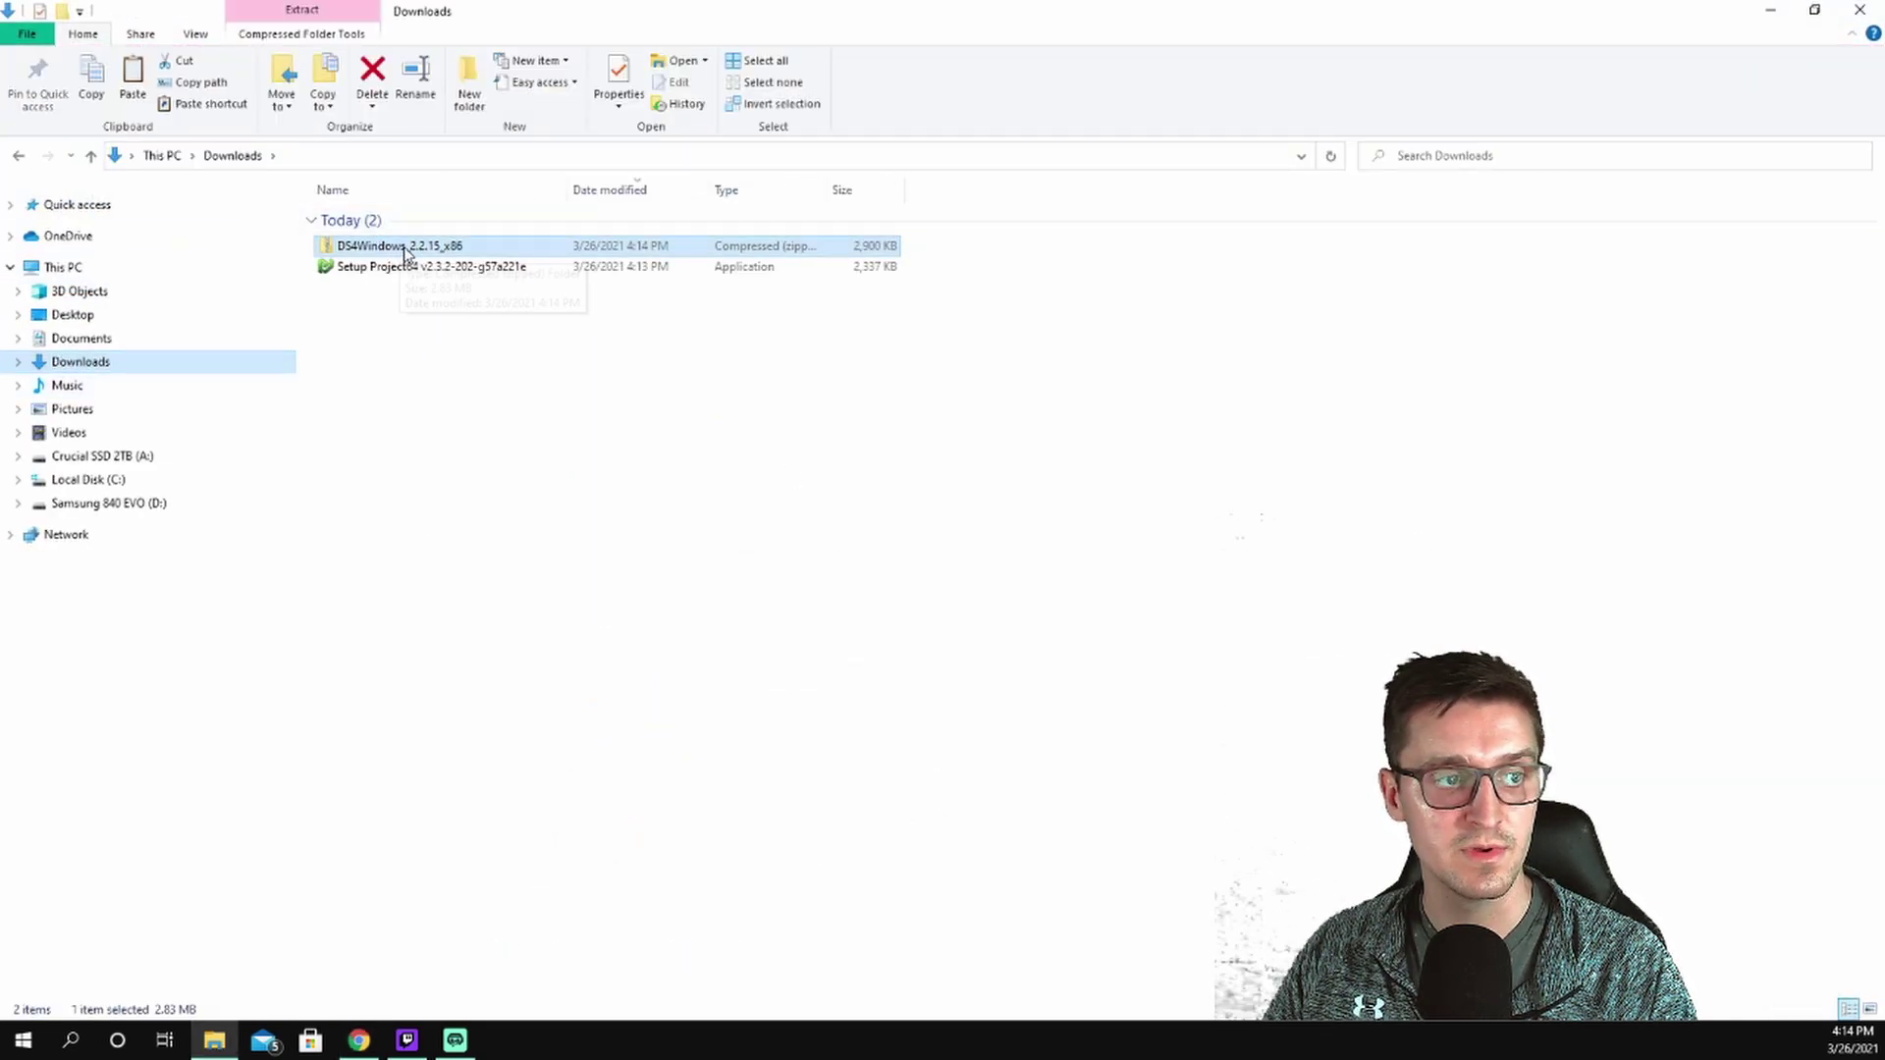
right_click(405, 248)
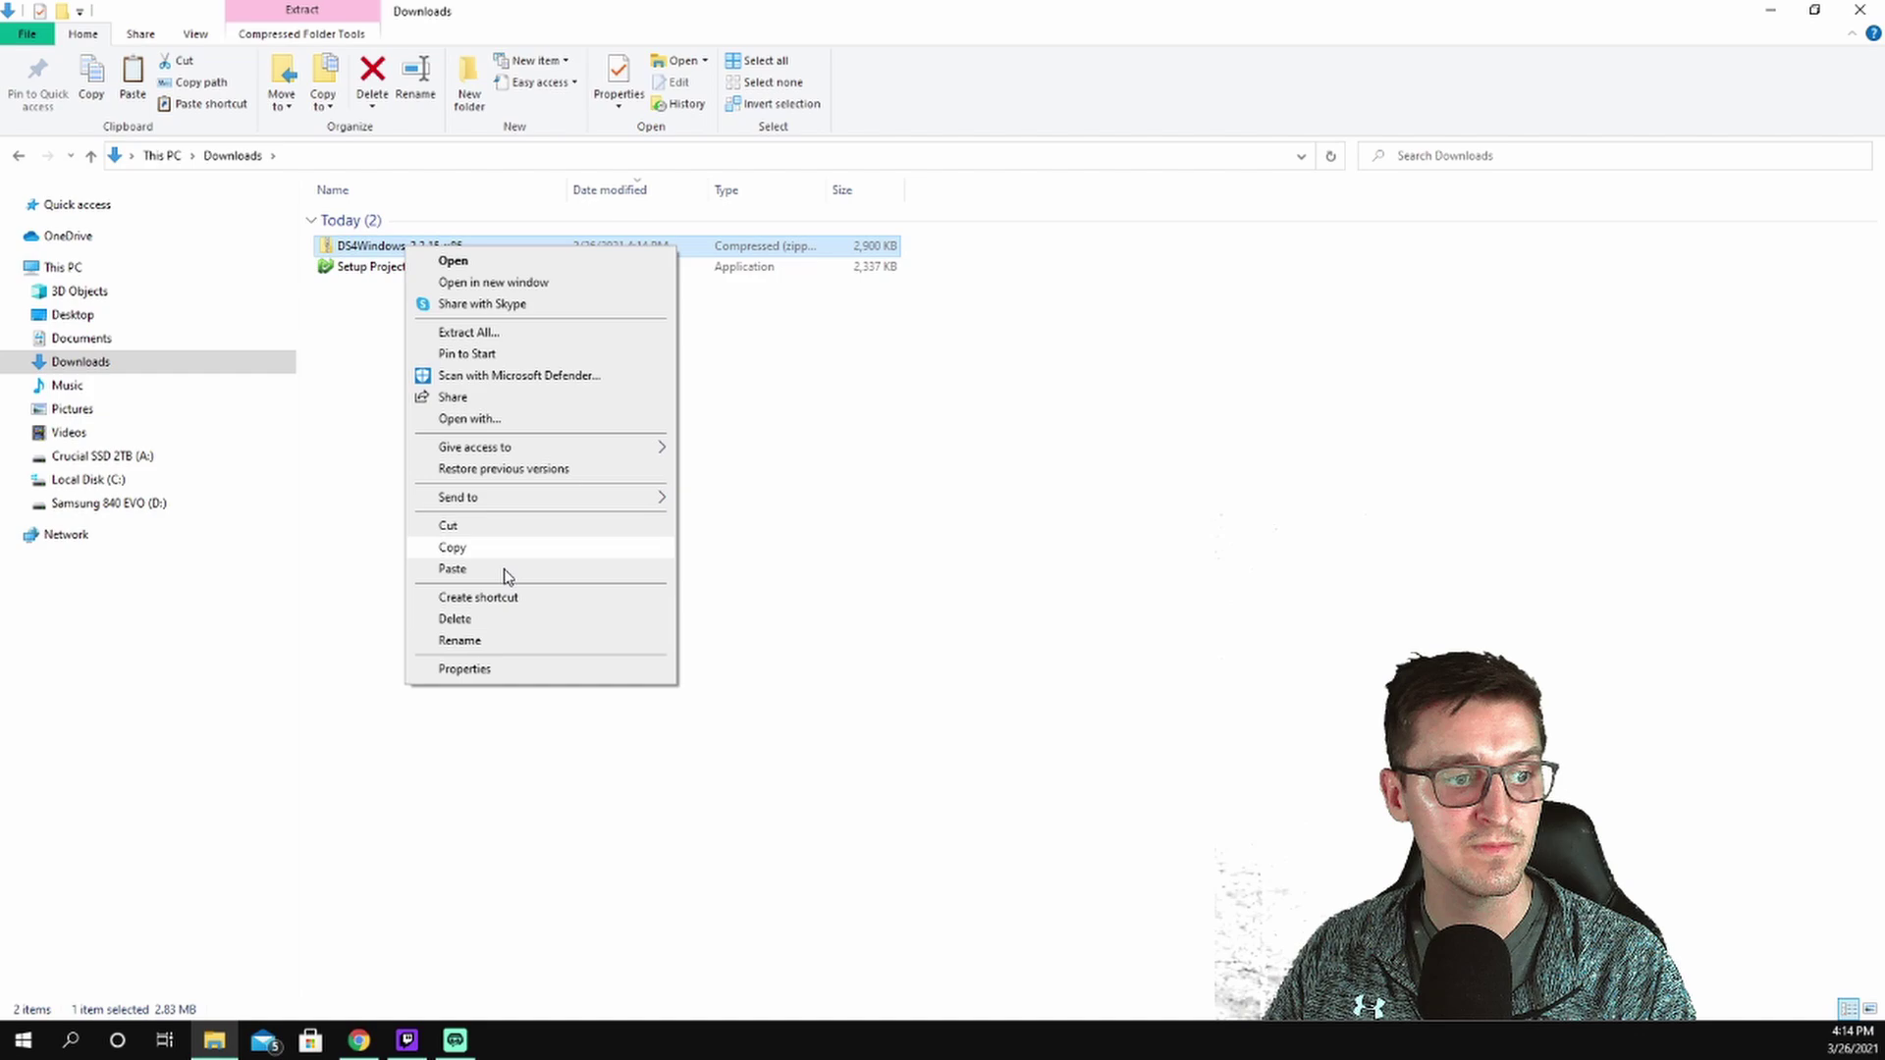
click(491, 334)
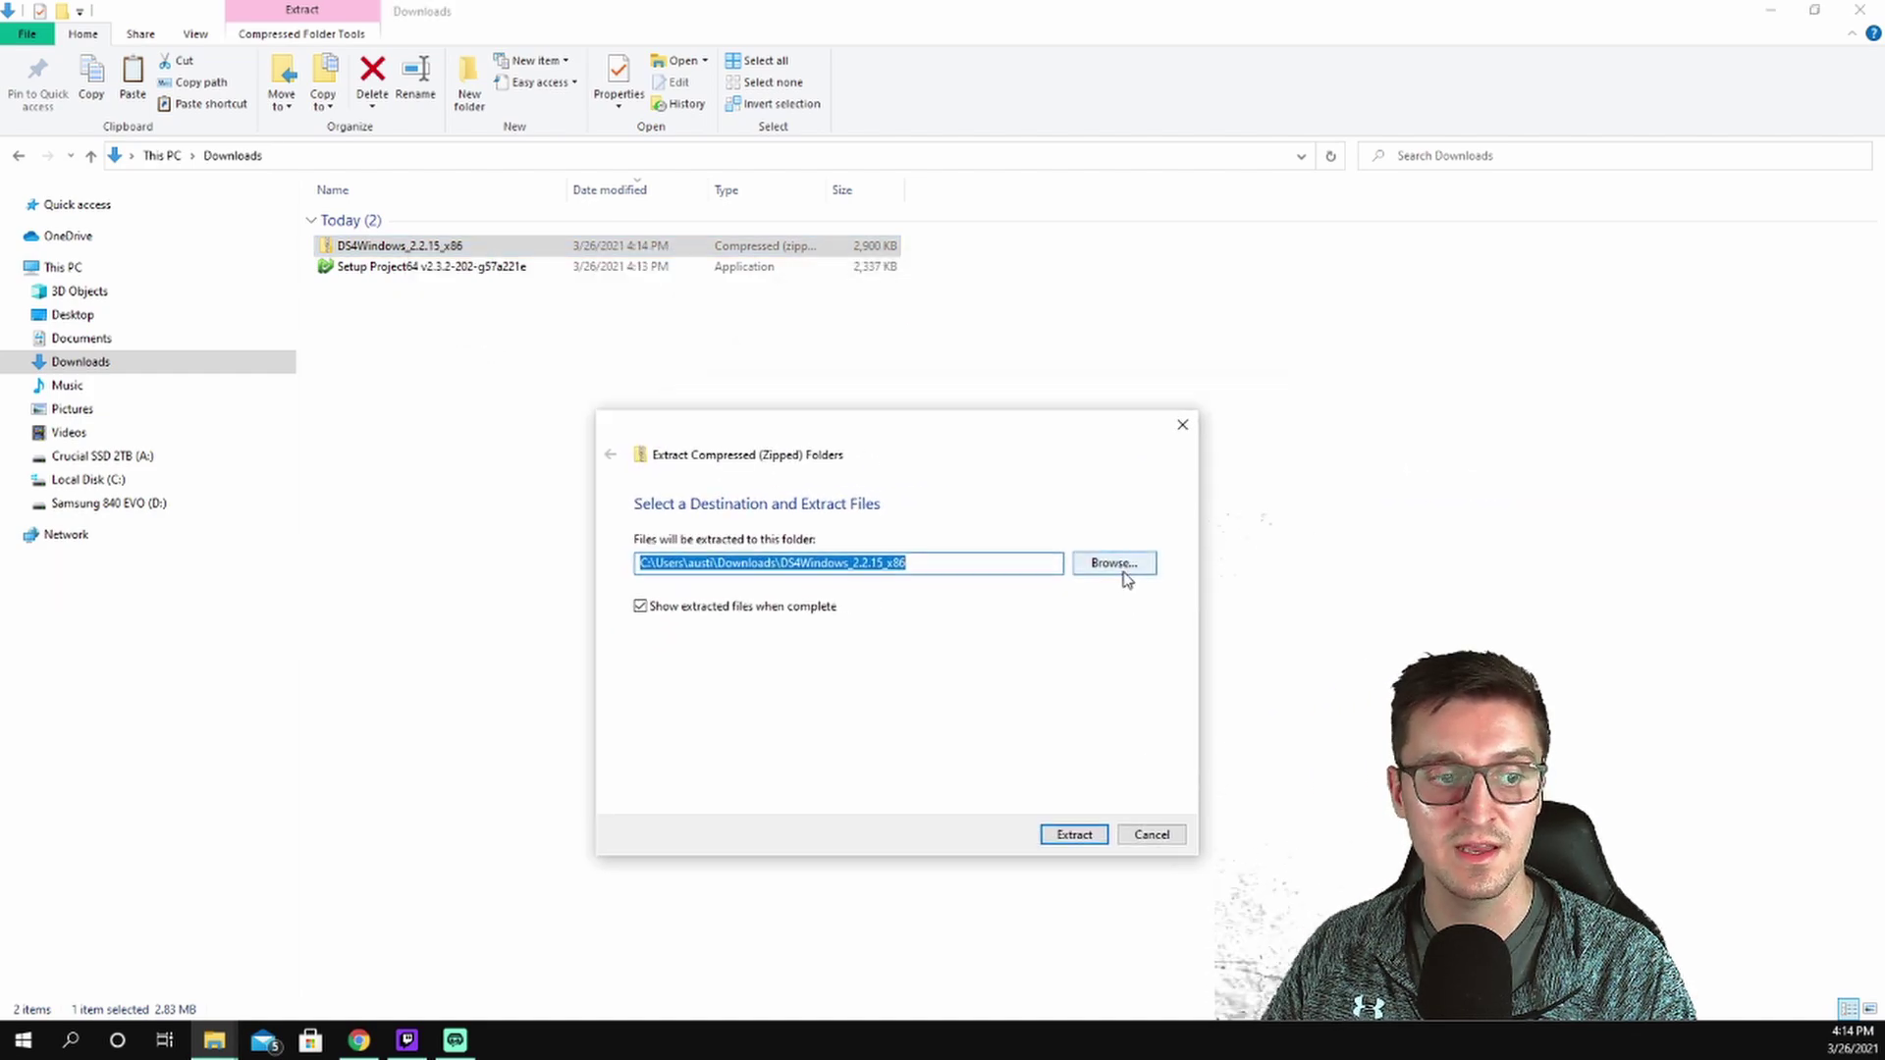
click(1124, 567)
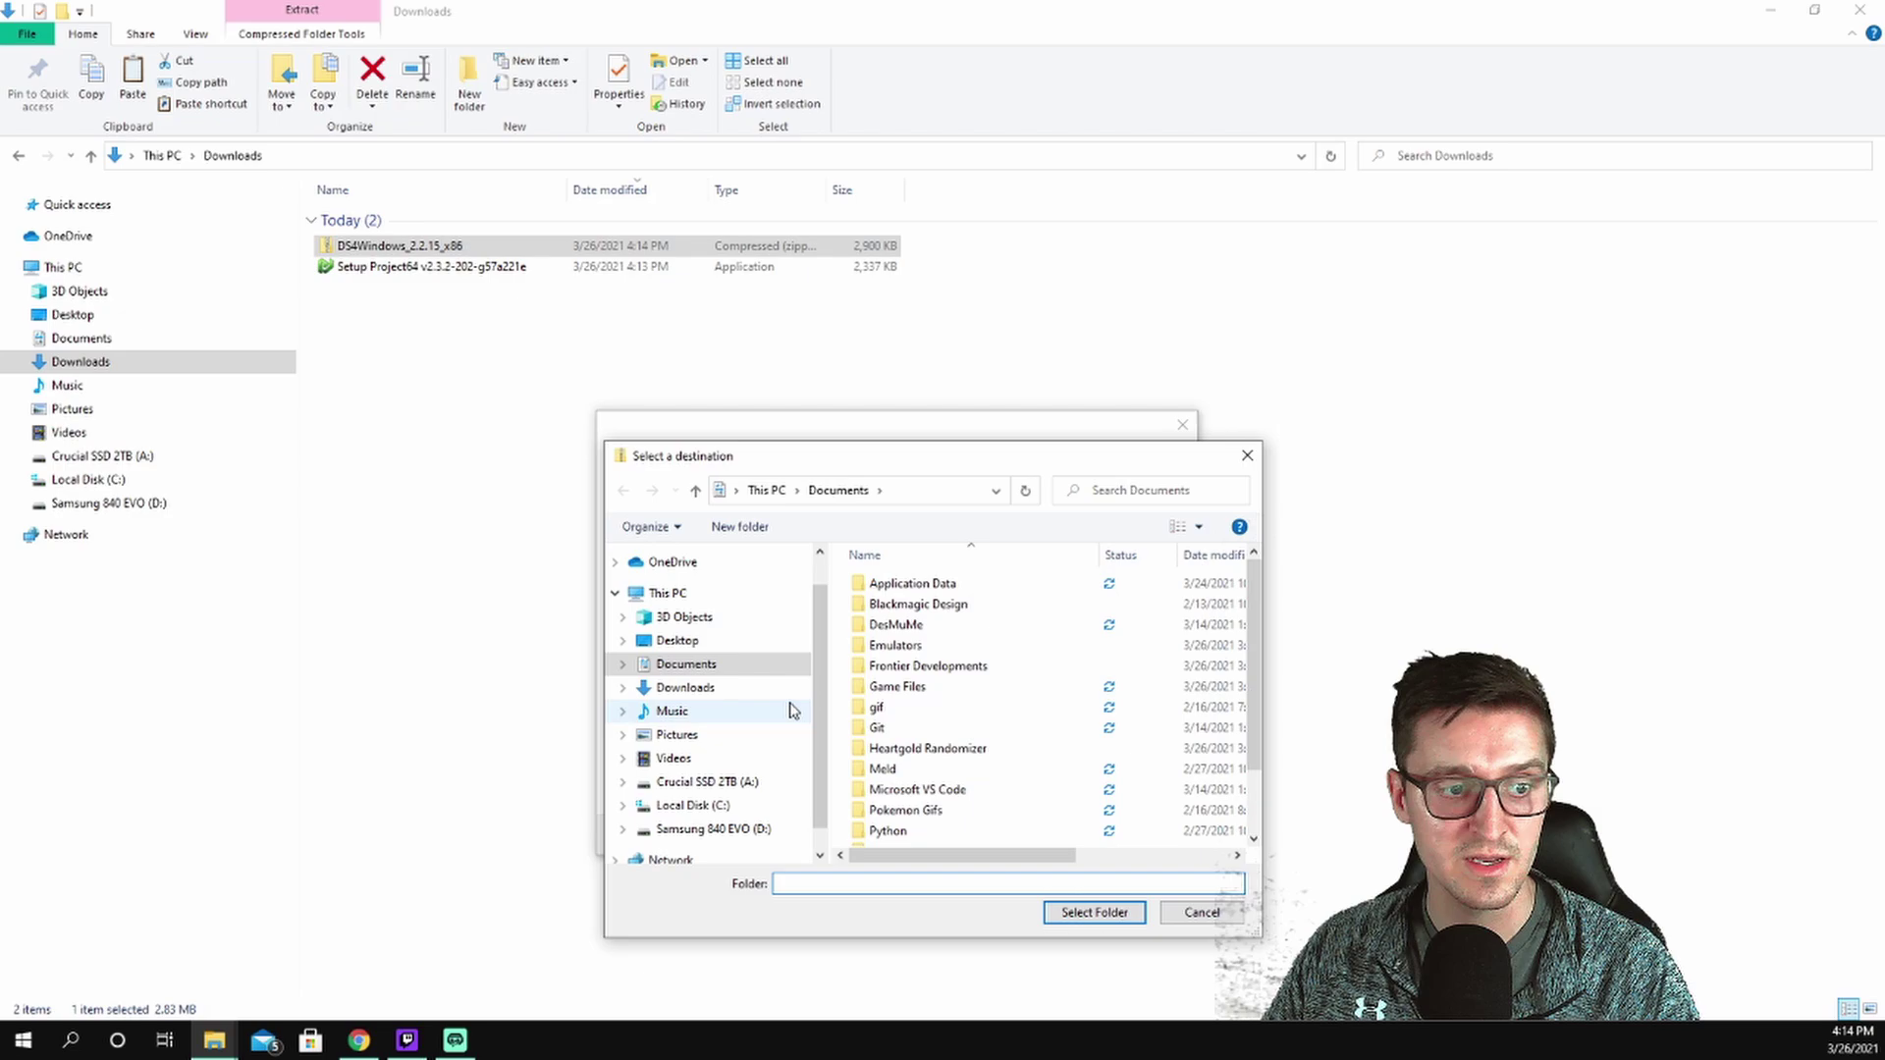
click(723, 783)
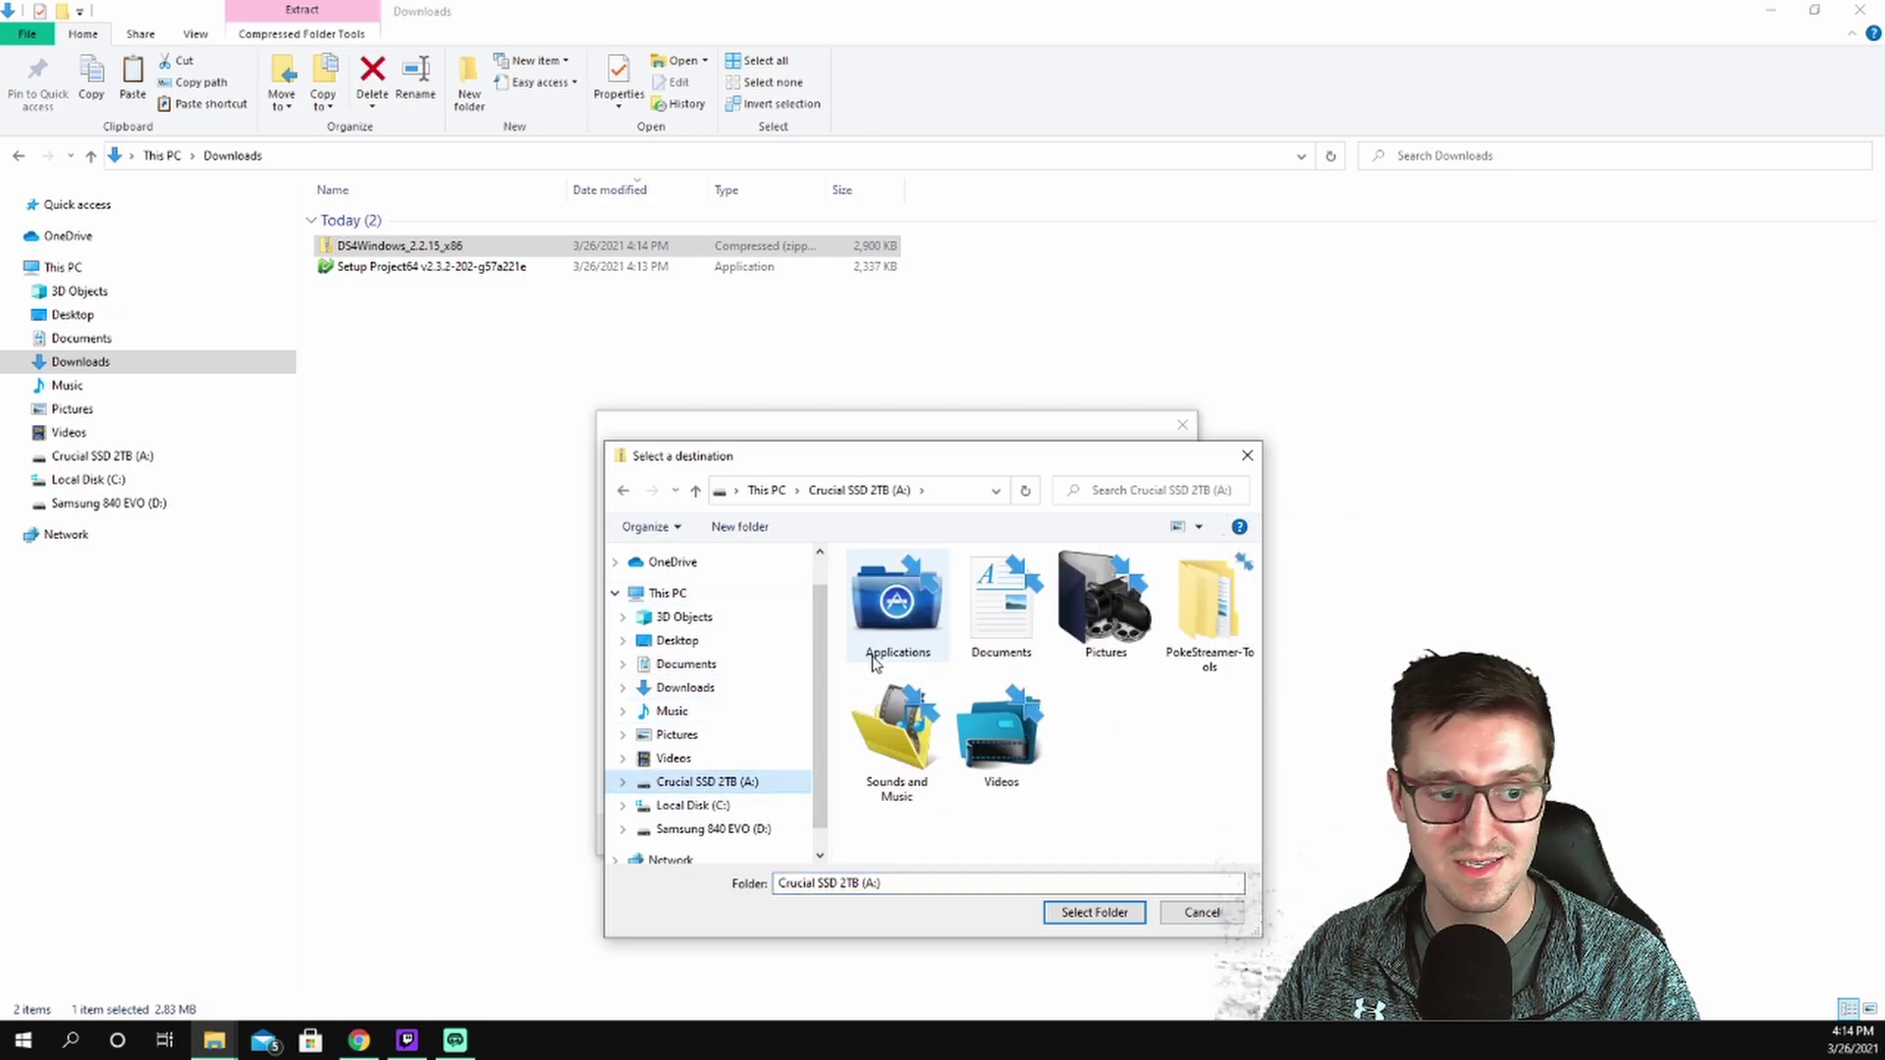
double_click(882, 615)
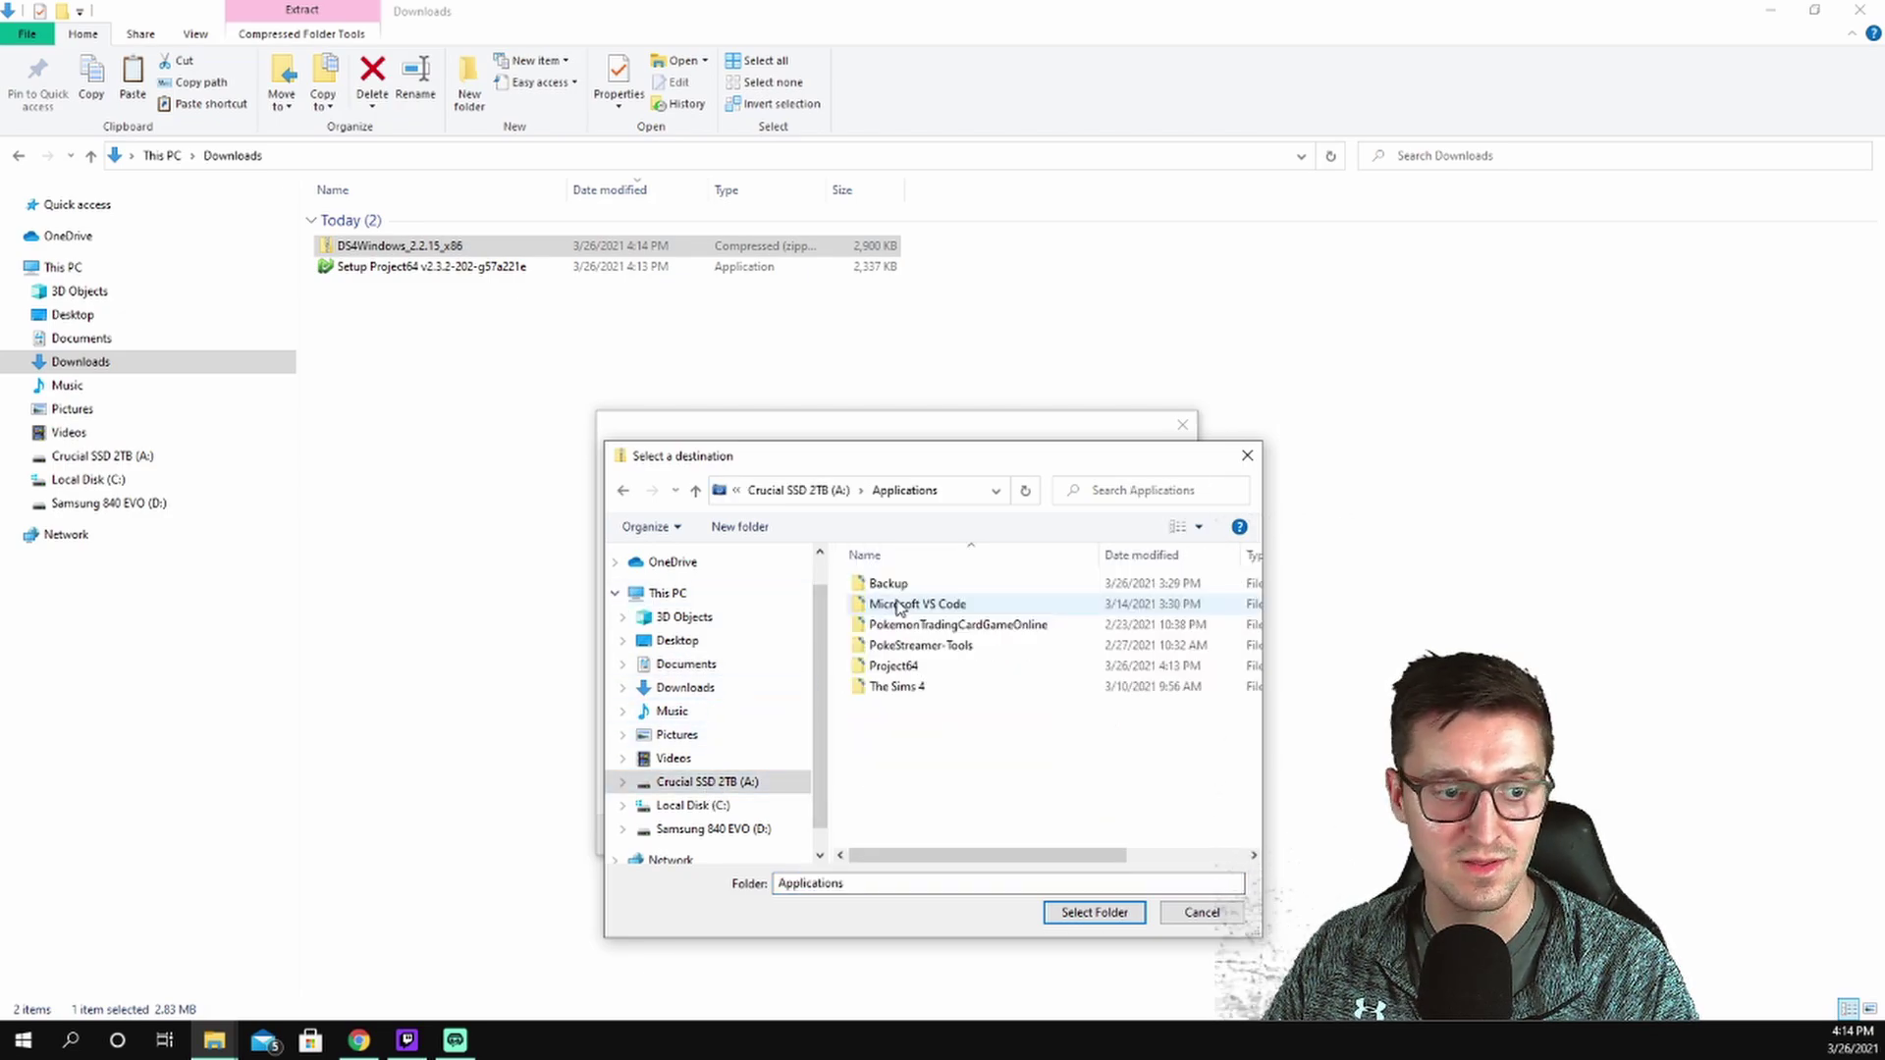
click(1095, 912)
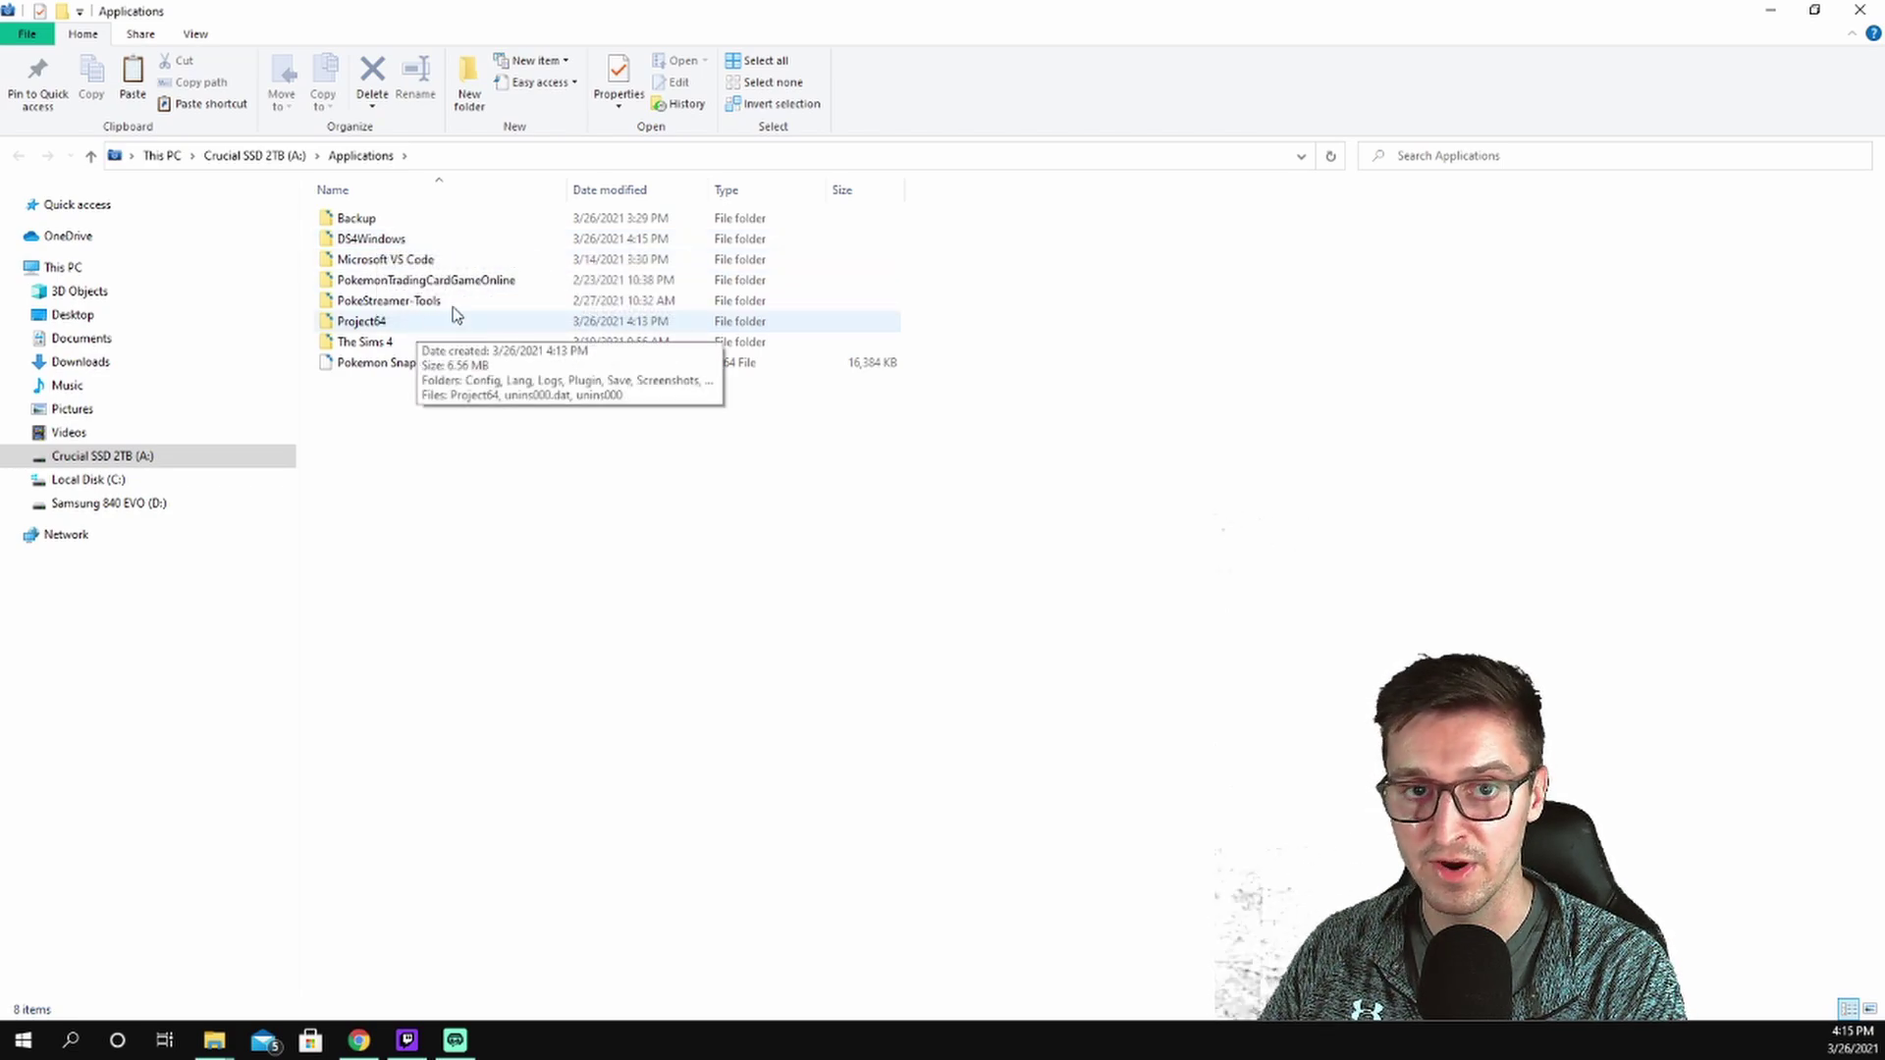
Step: Close the Applications and Downloads Explorer windows
drag(1459, 26, 1517, 148)
click(1725, 147)
click(1861, 10)
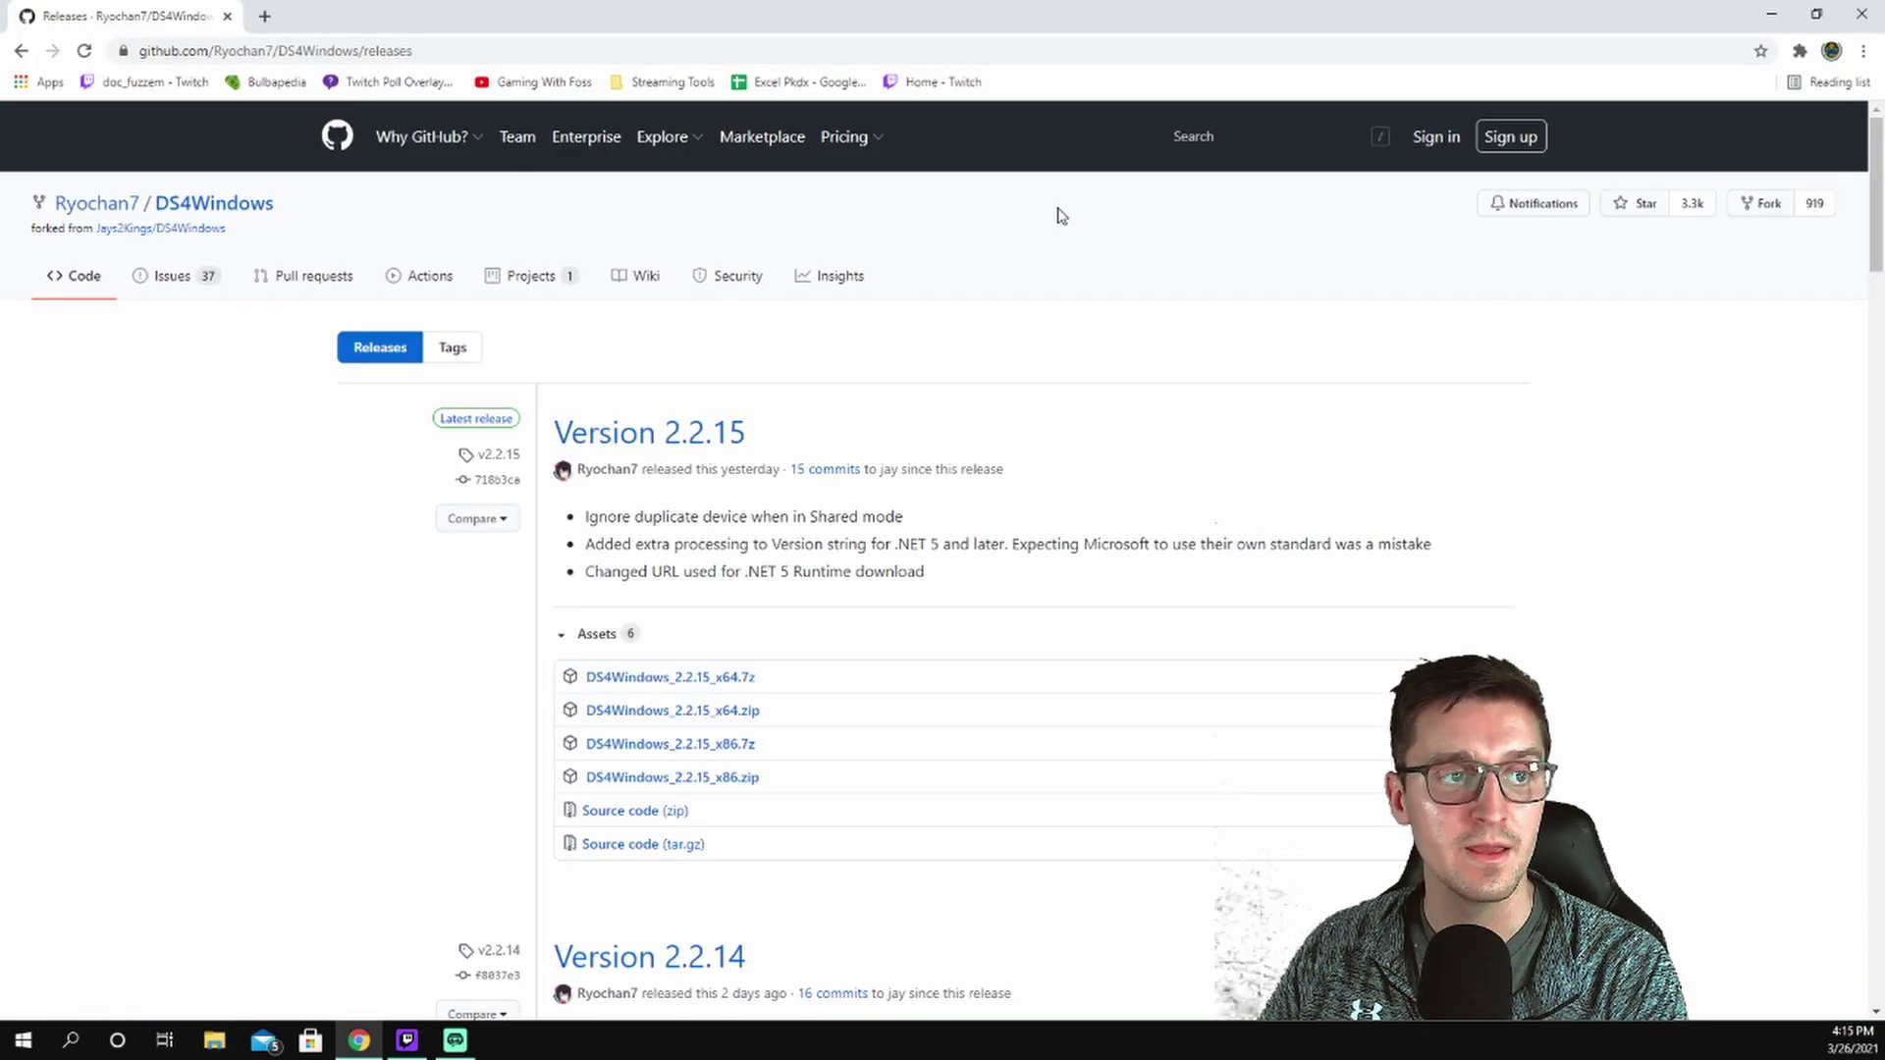
Step: Search 'project64 nrage' and download the NRage Input Plugin from SourceForge
click(630, 54)
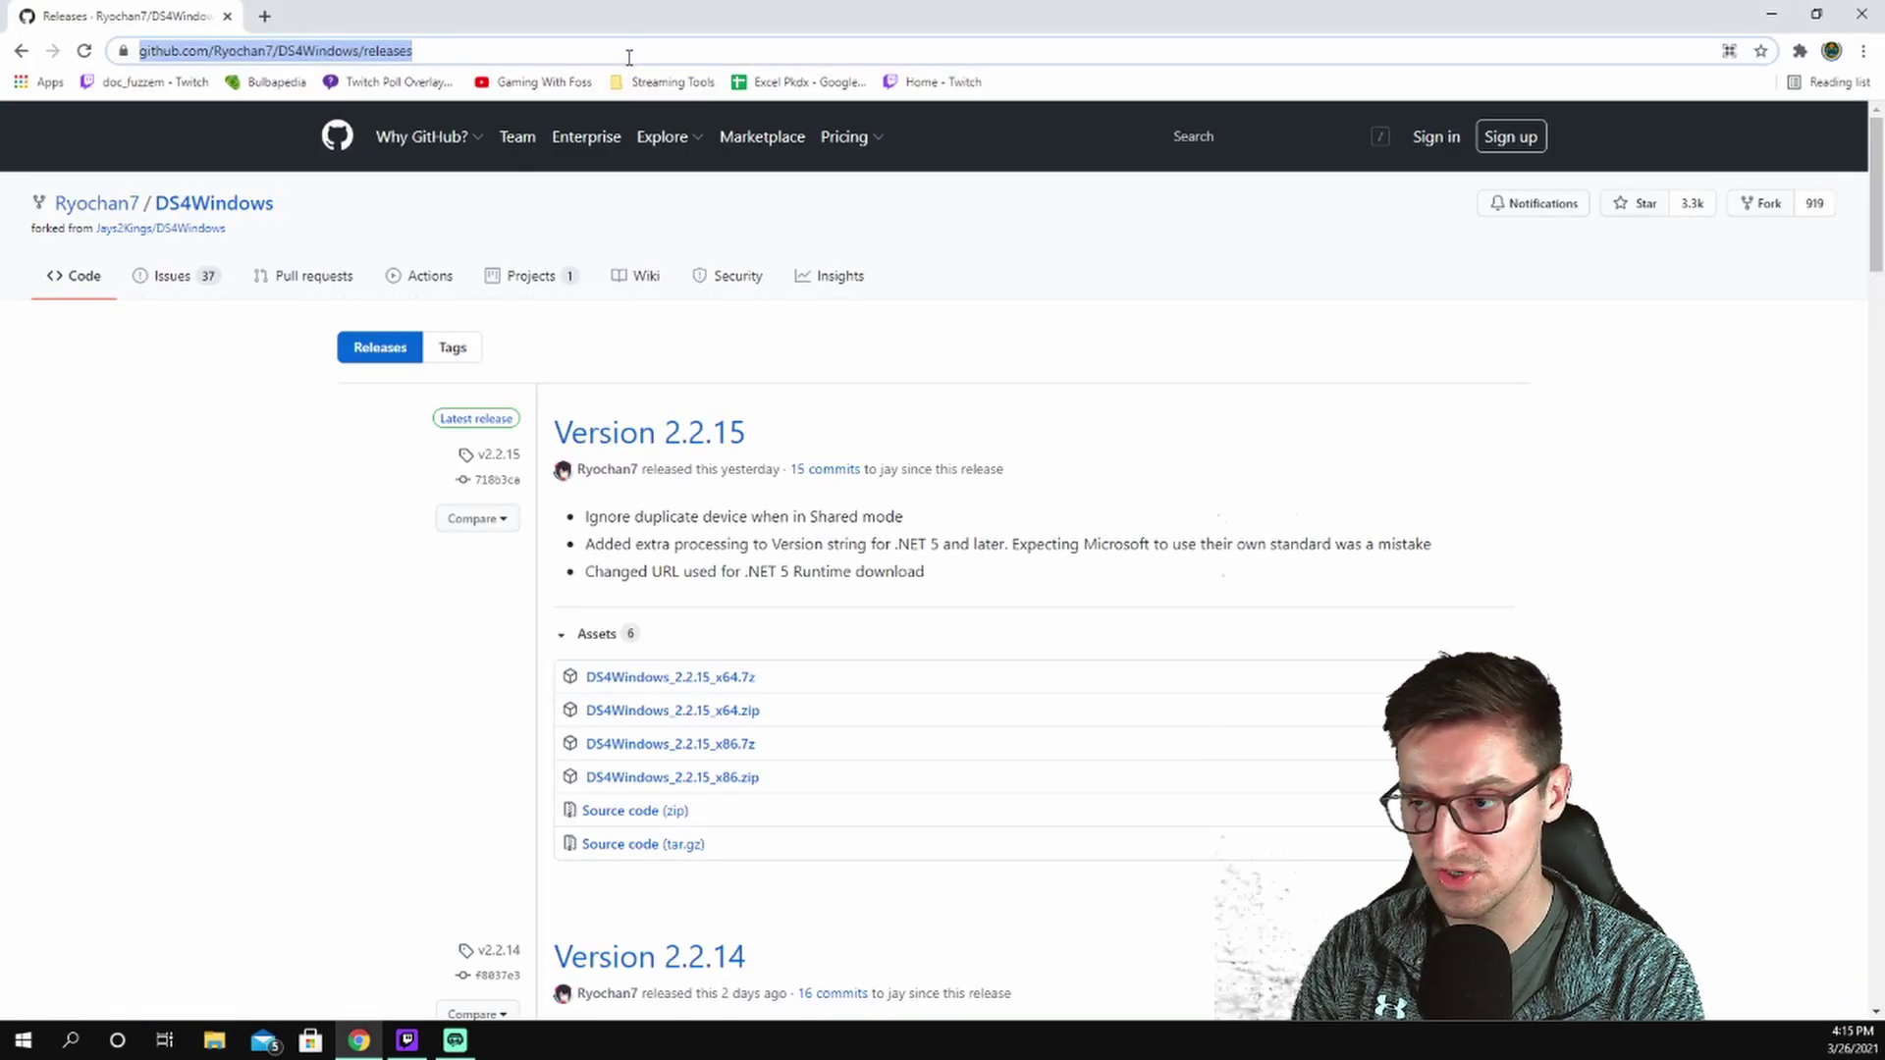
text(project)
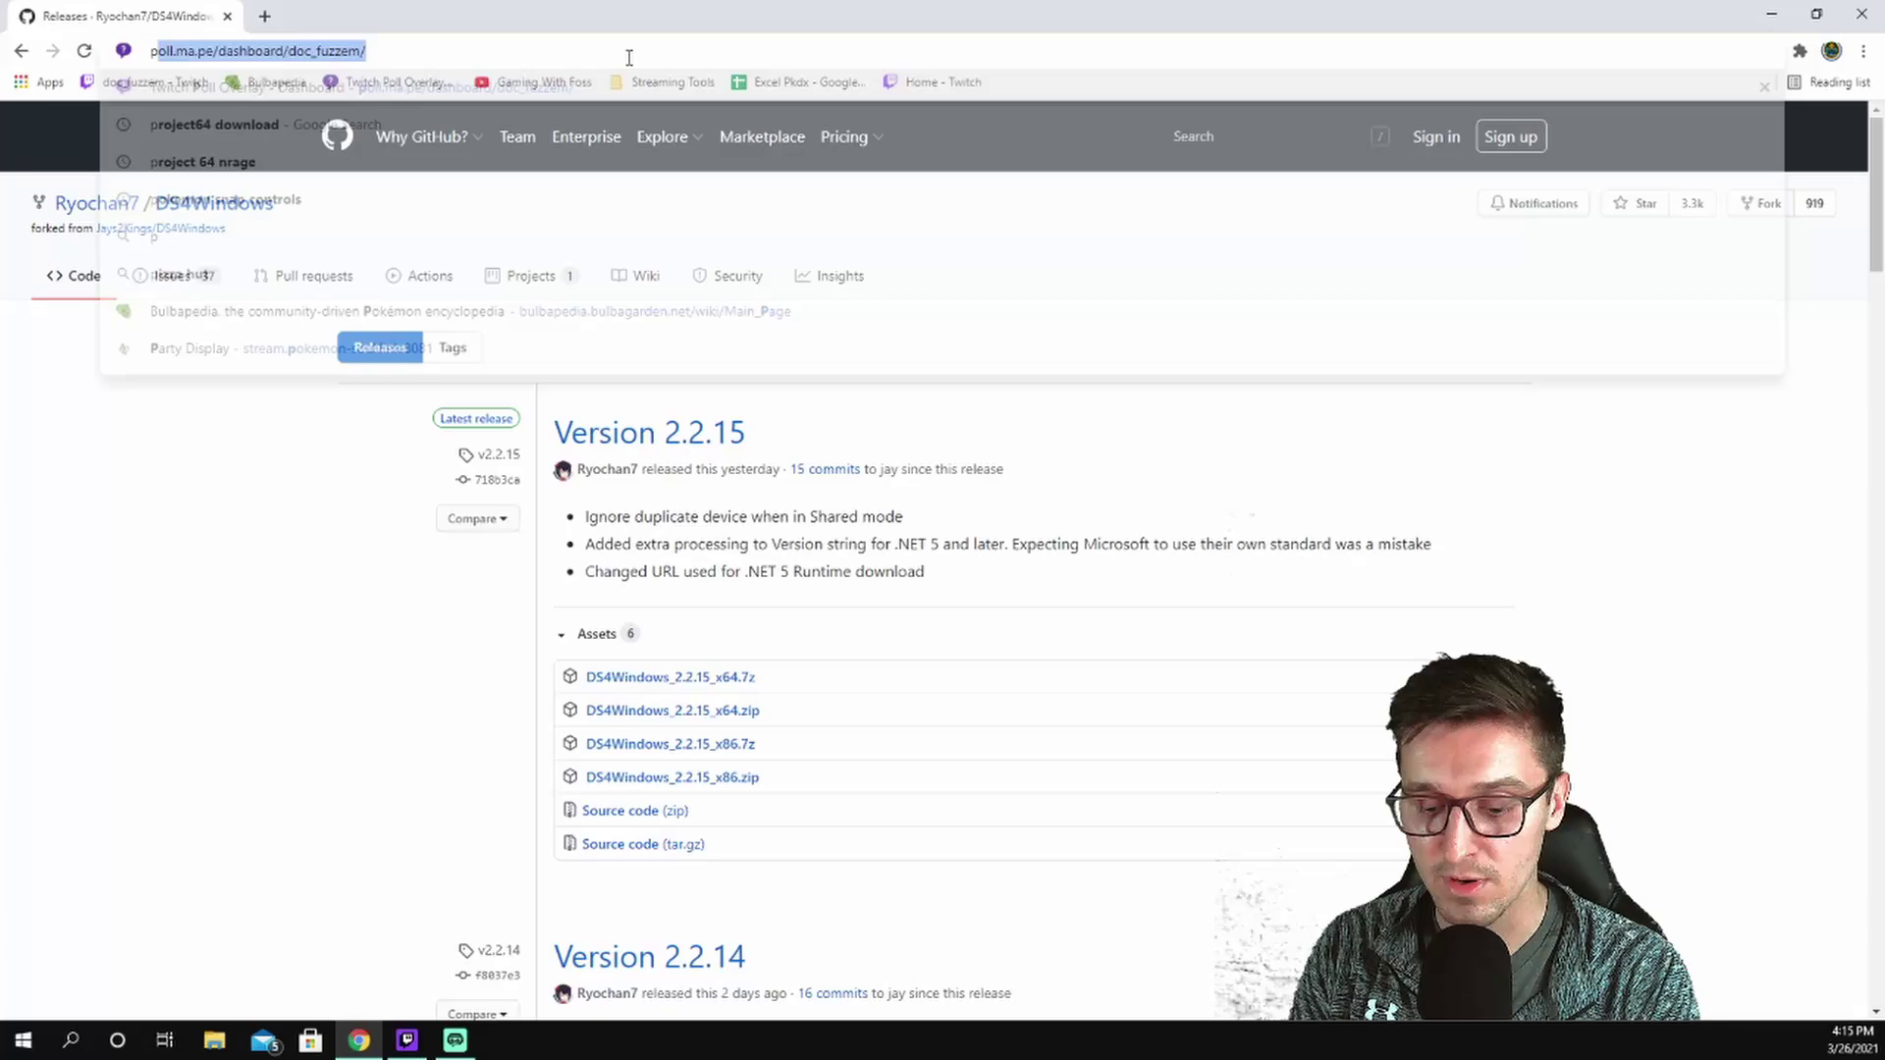
text(64 )
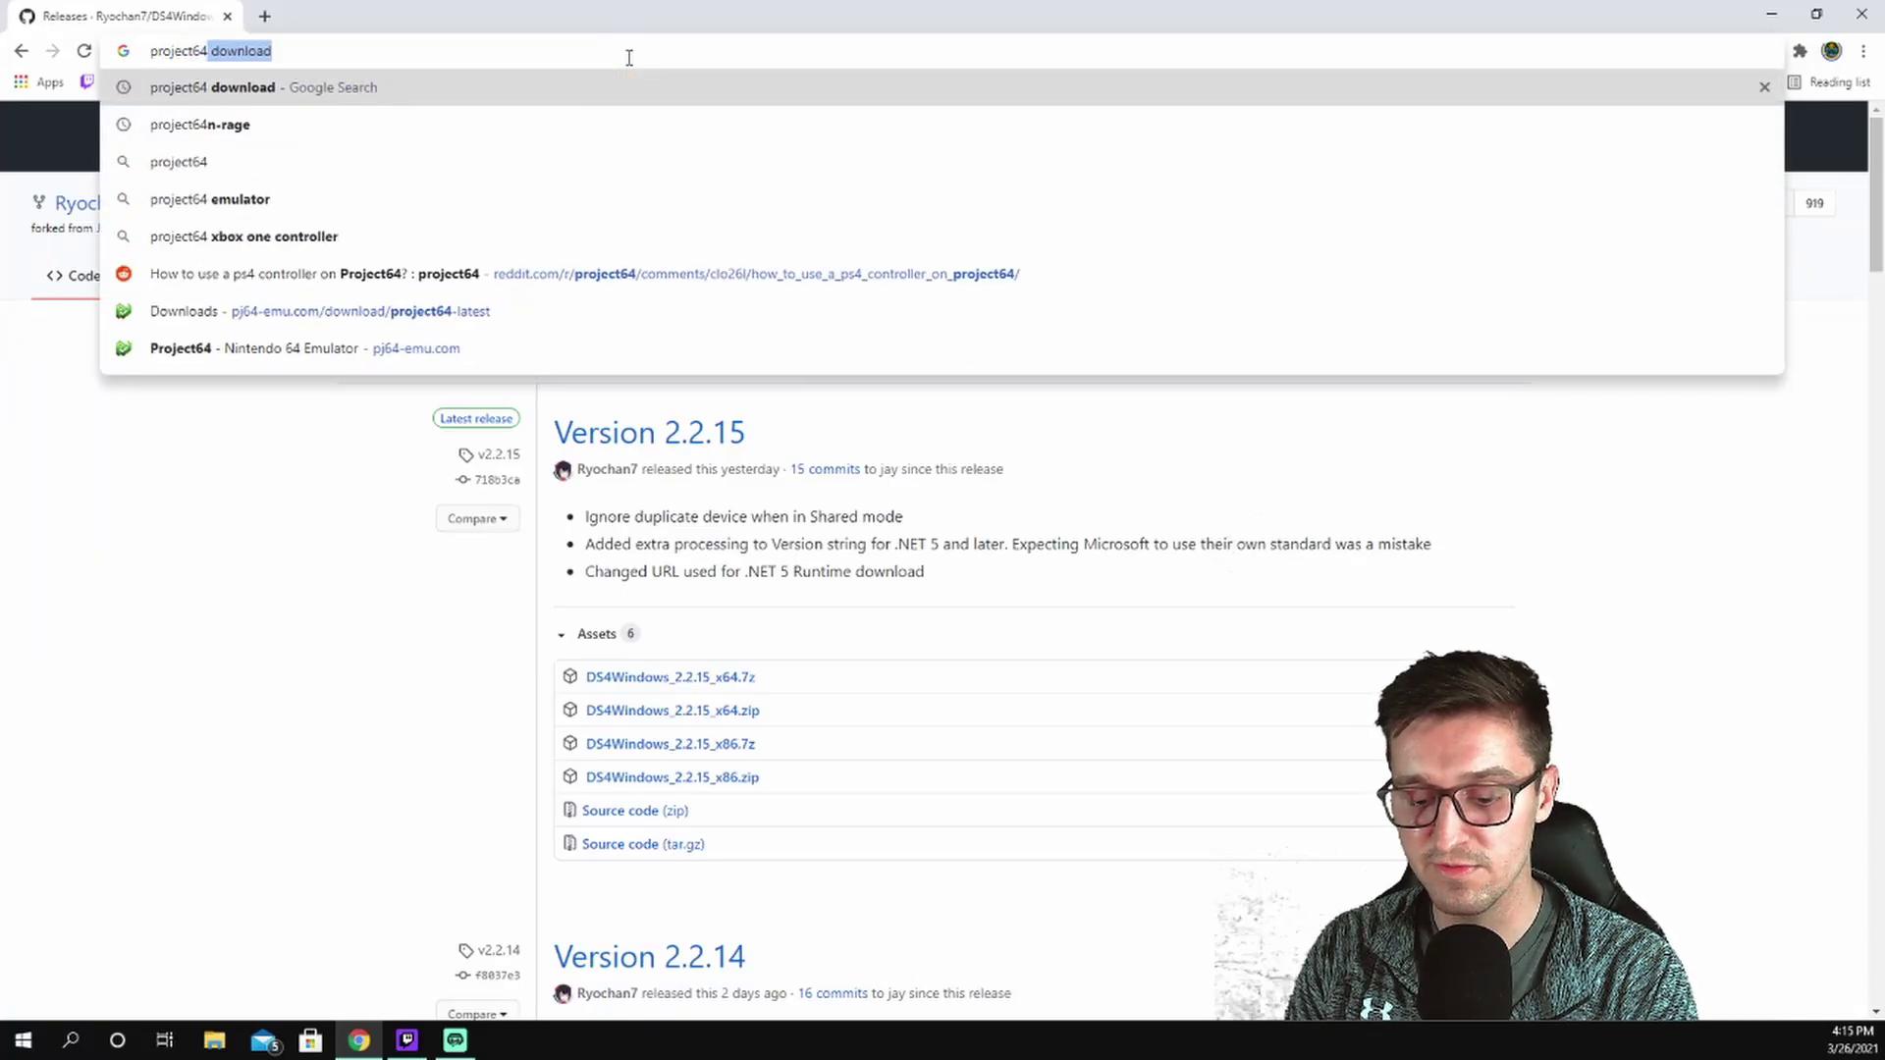
text(nrage)
key(Return)
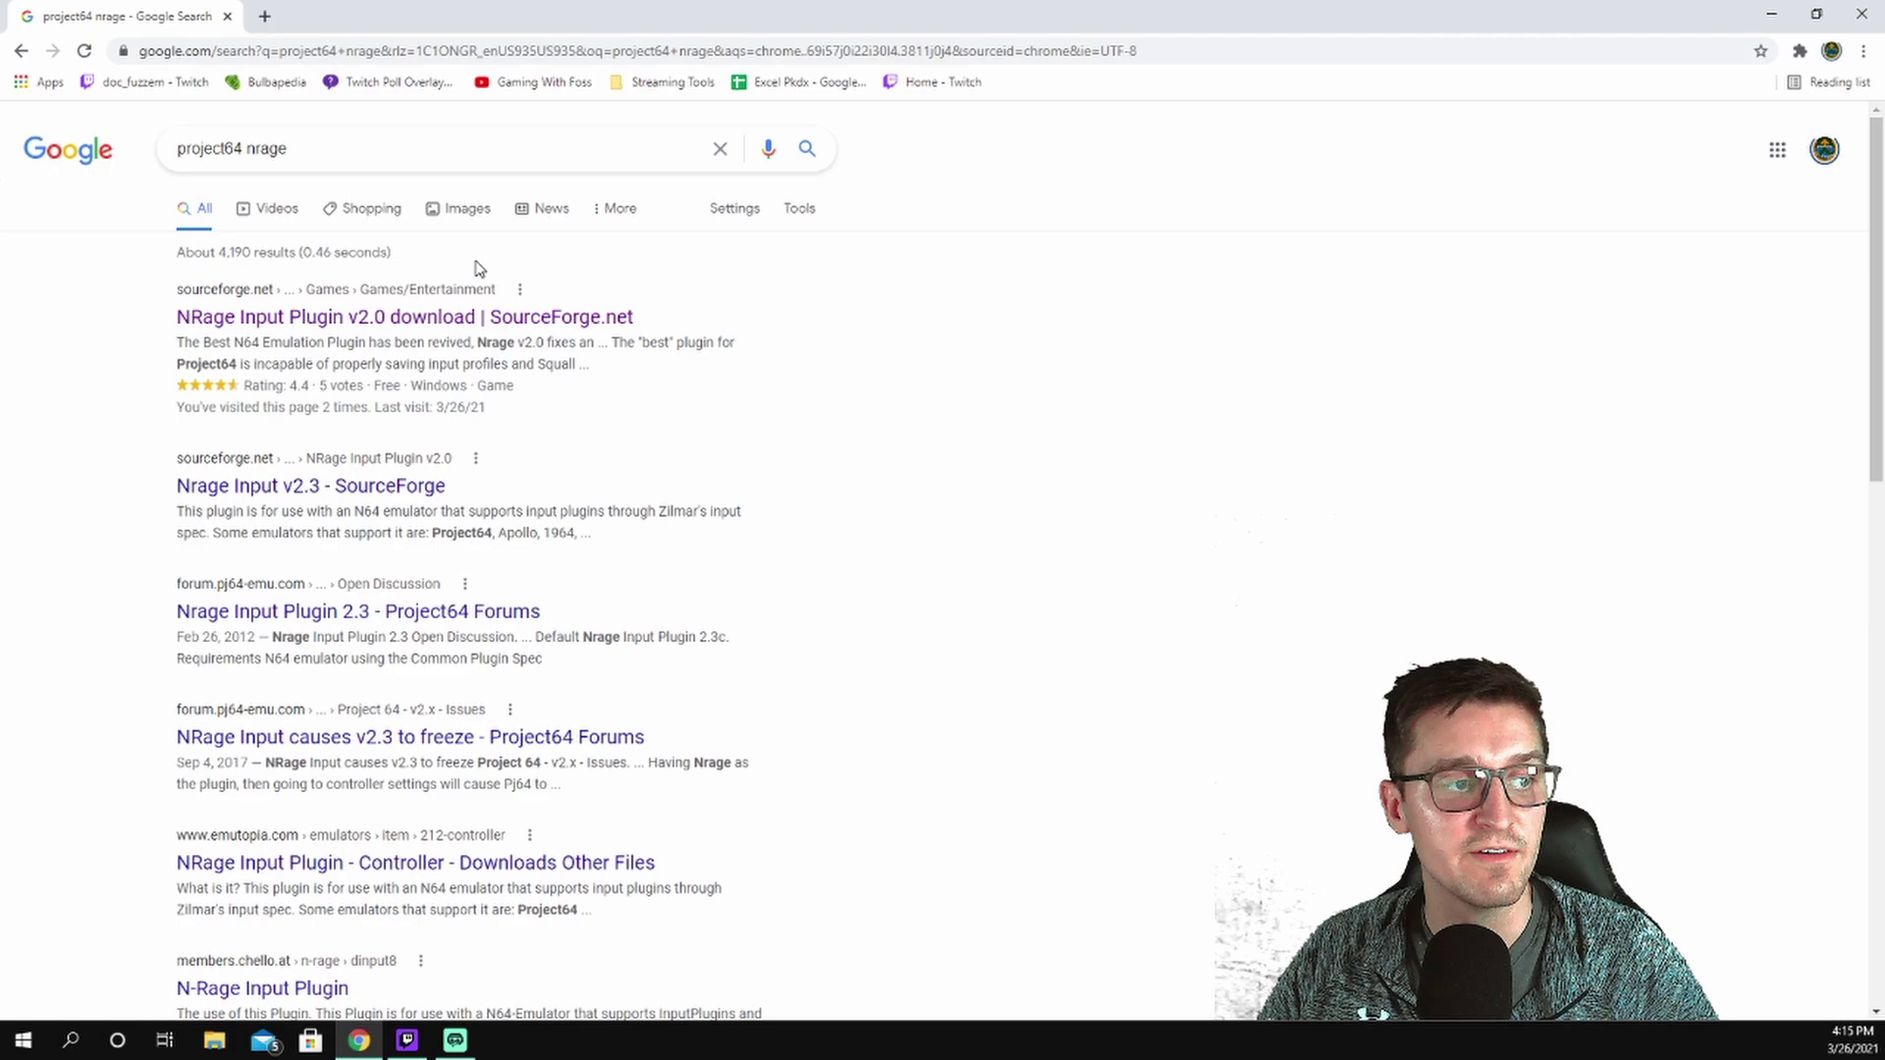
click(316, 317)
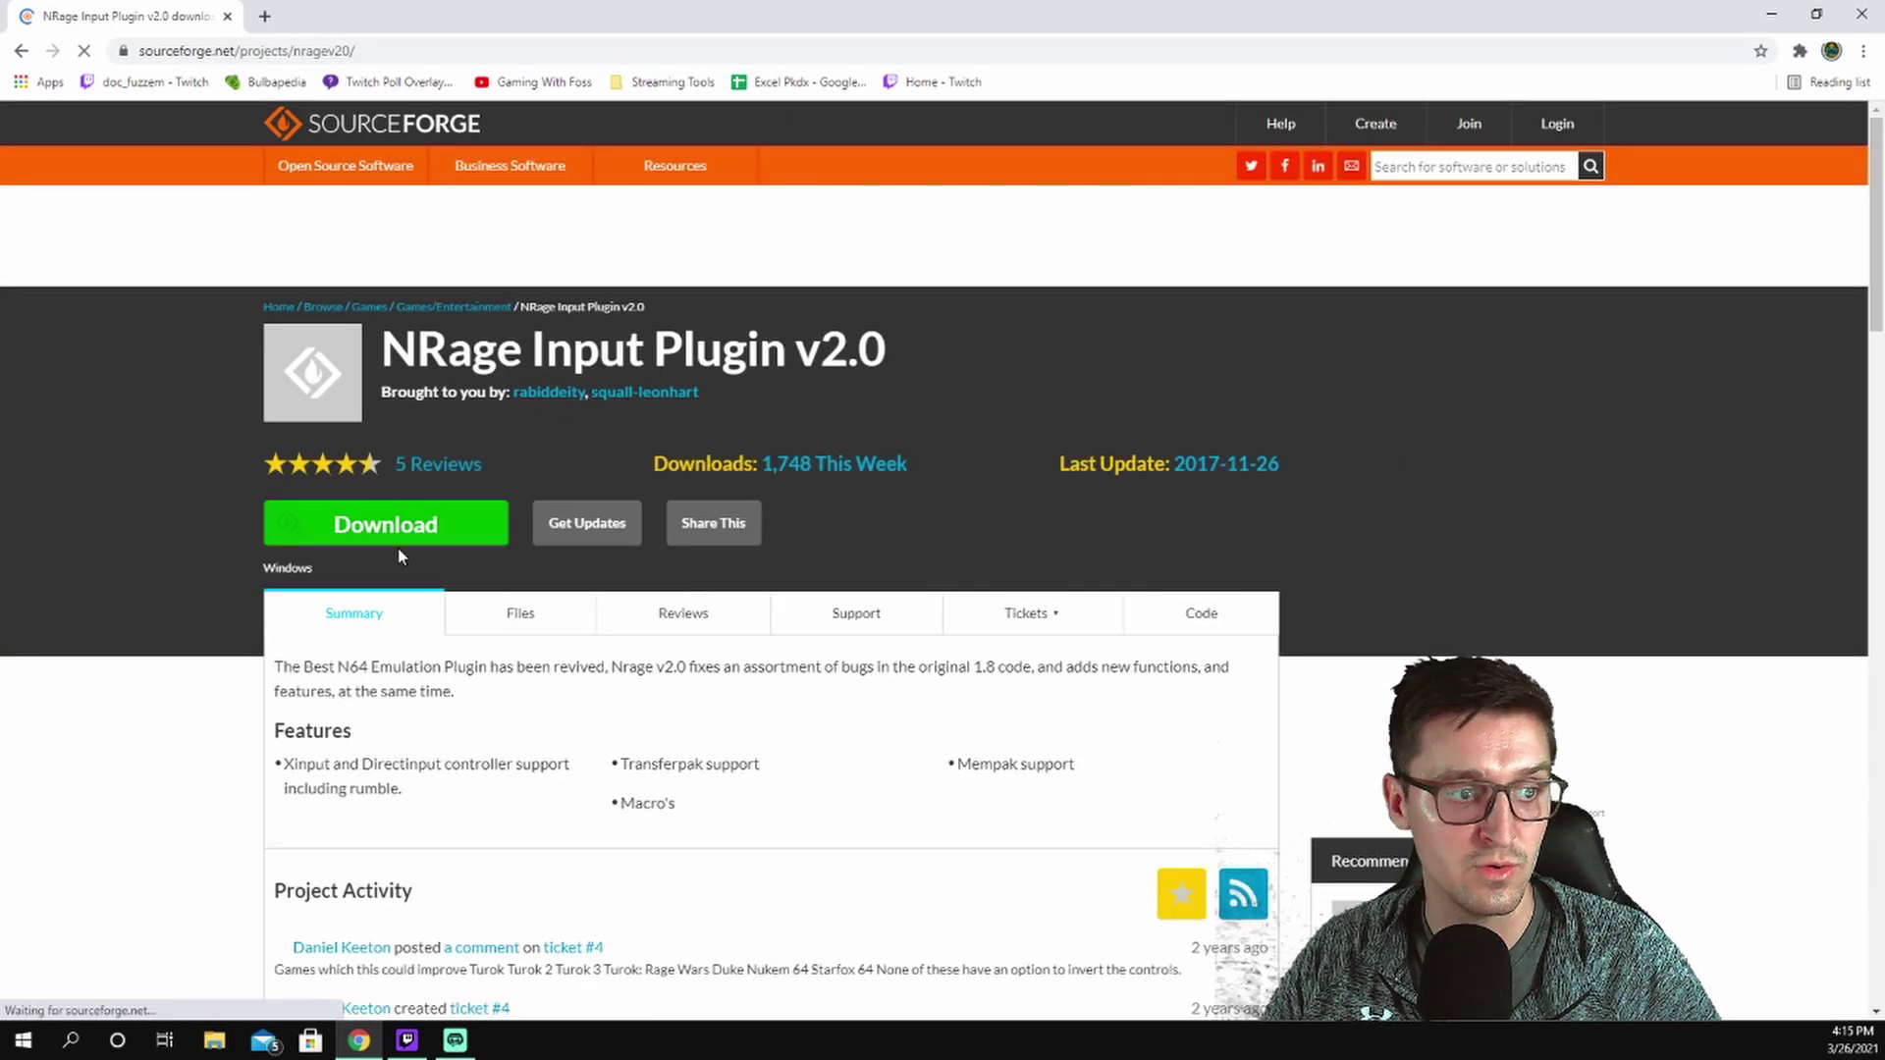
click(419, 535)
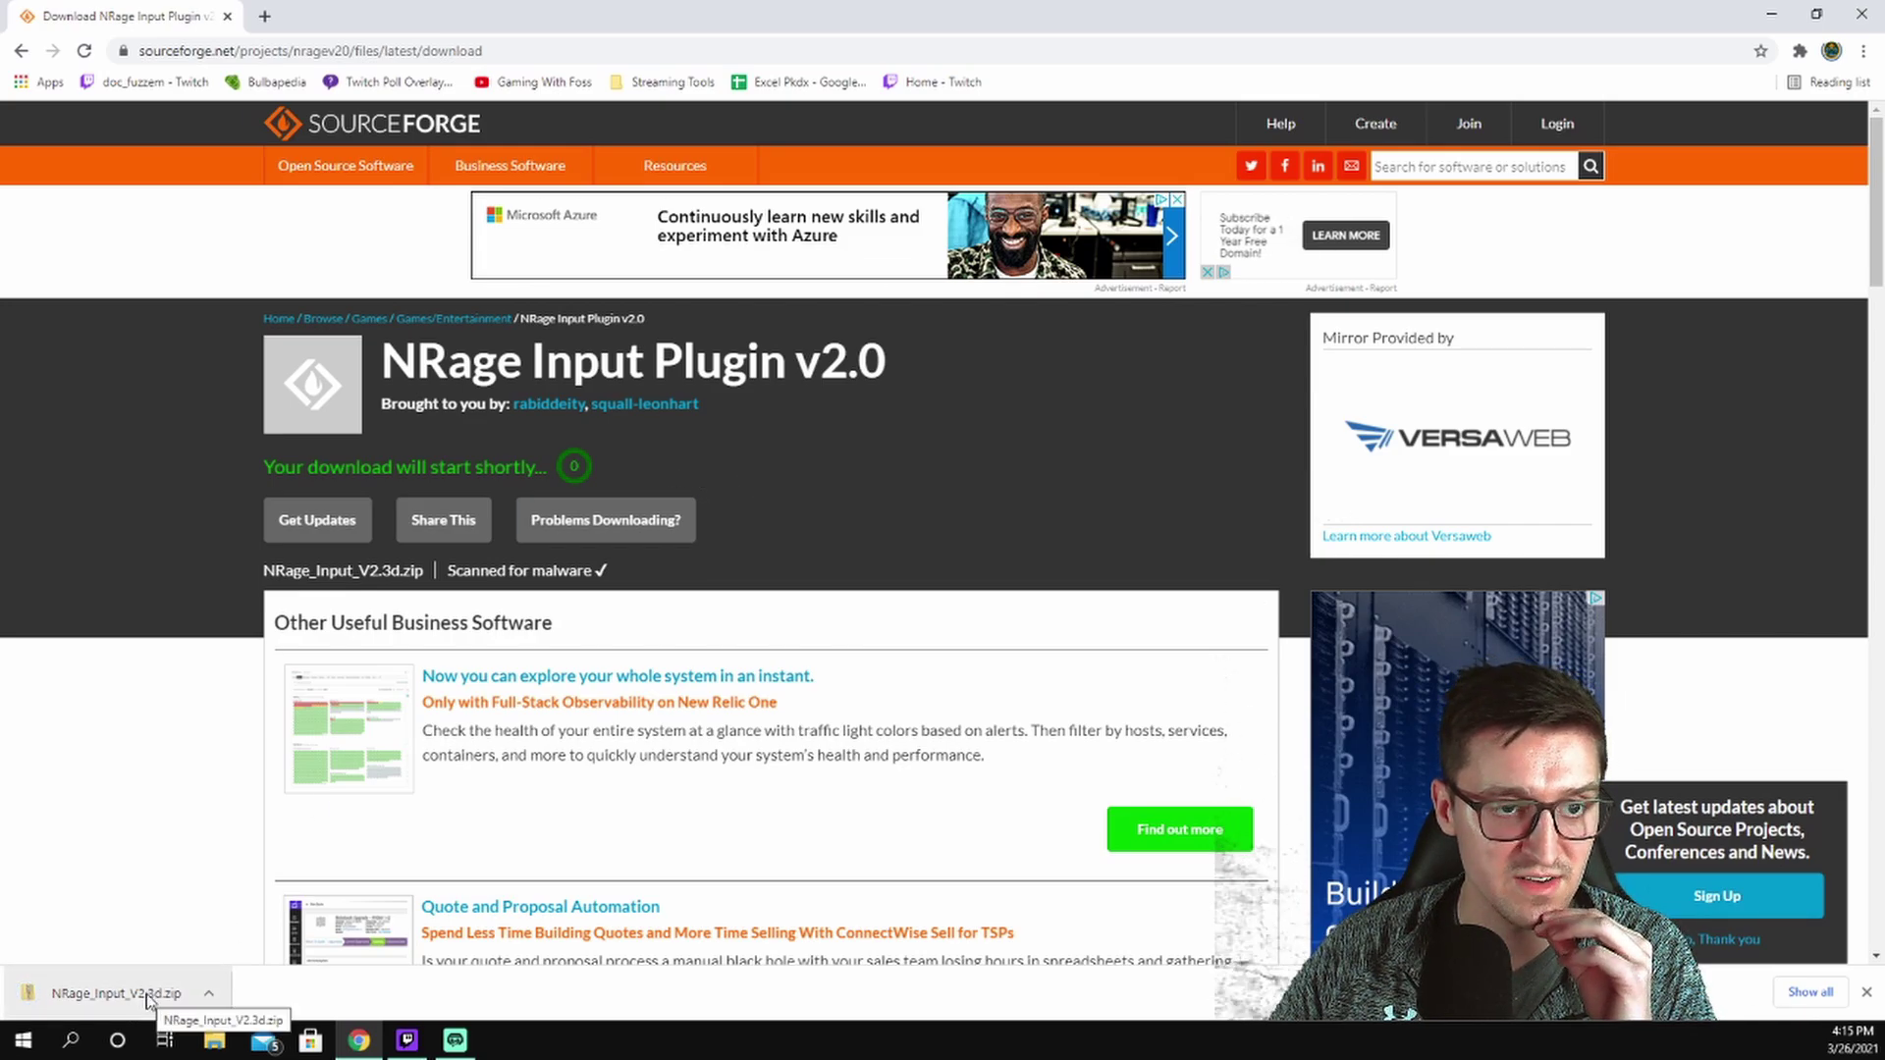
Step: Close Chrome and start extracting the NRage_Input_V2.3d zip from Downloads
click(1862, 14)
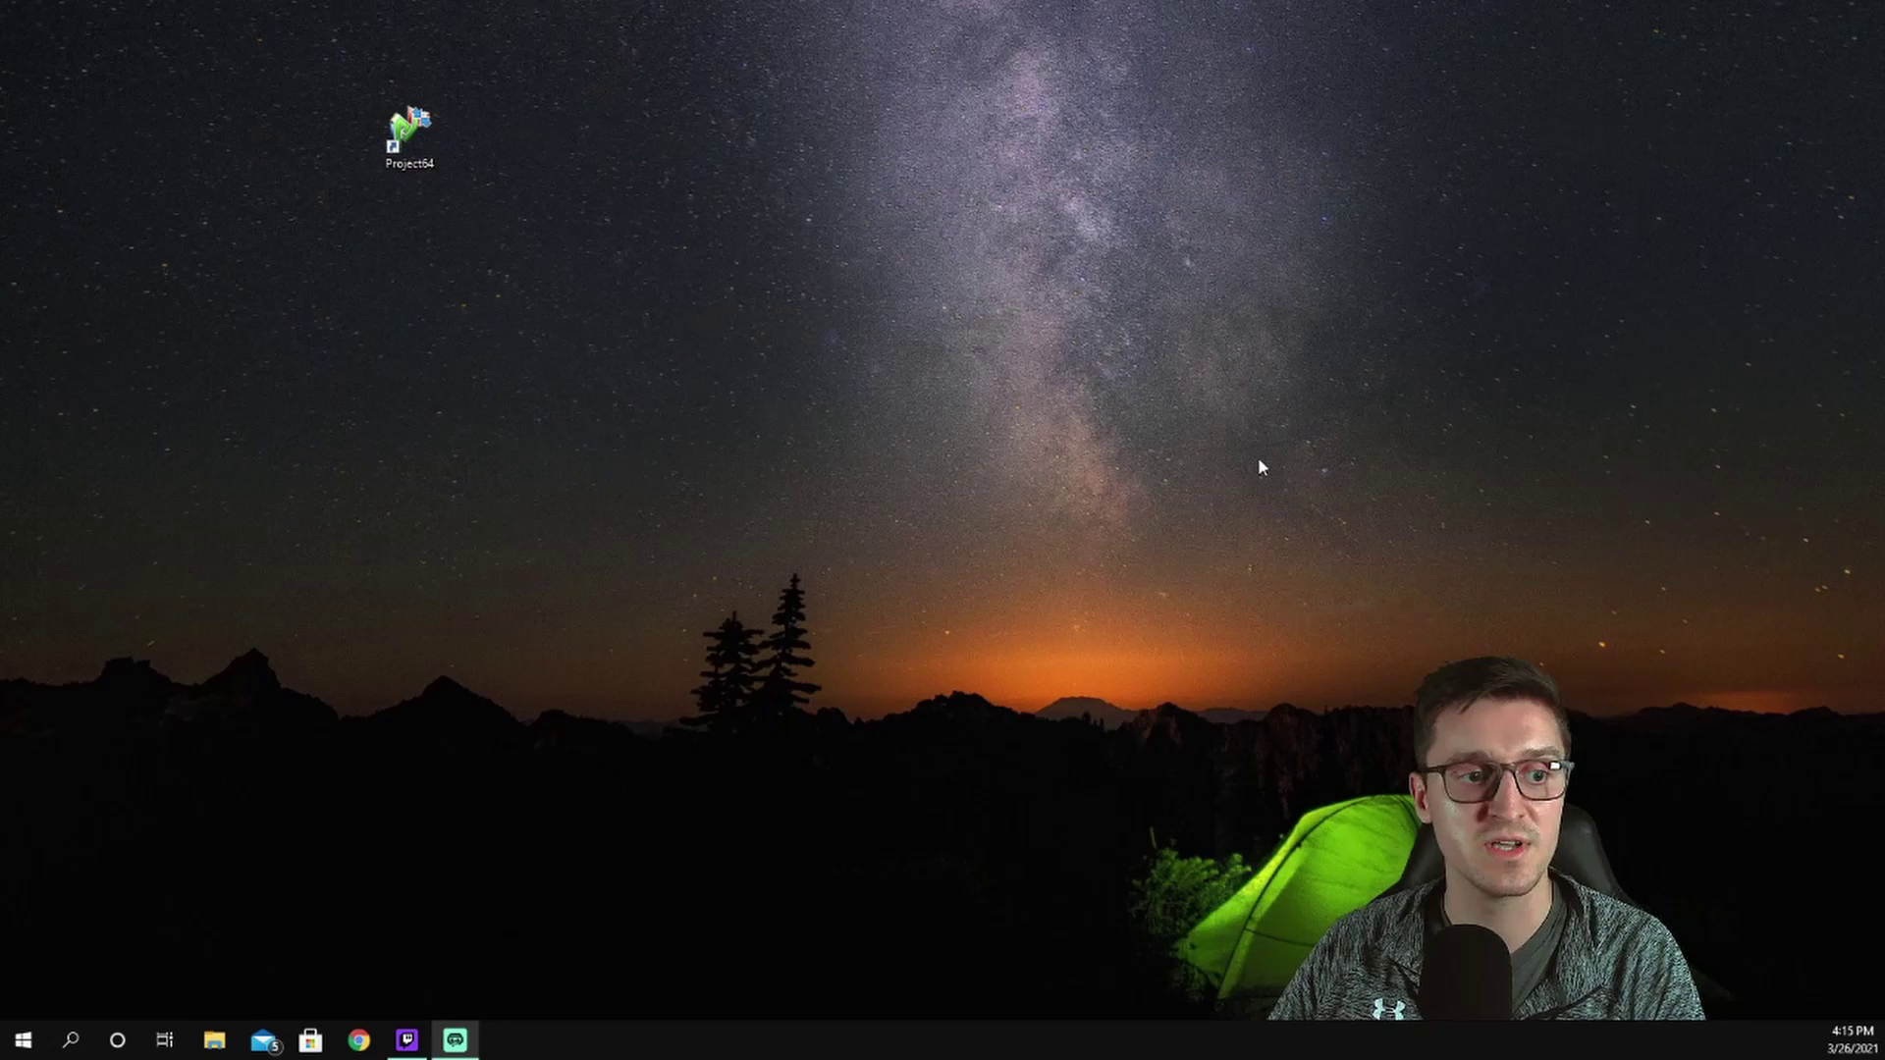
click(214, 1040)
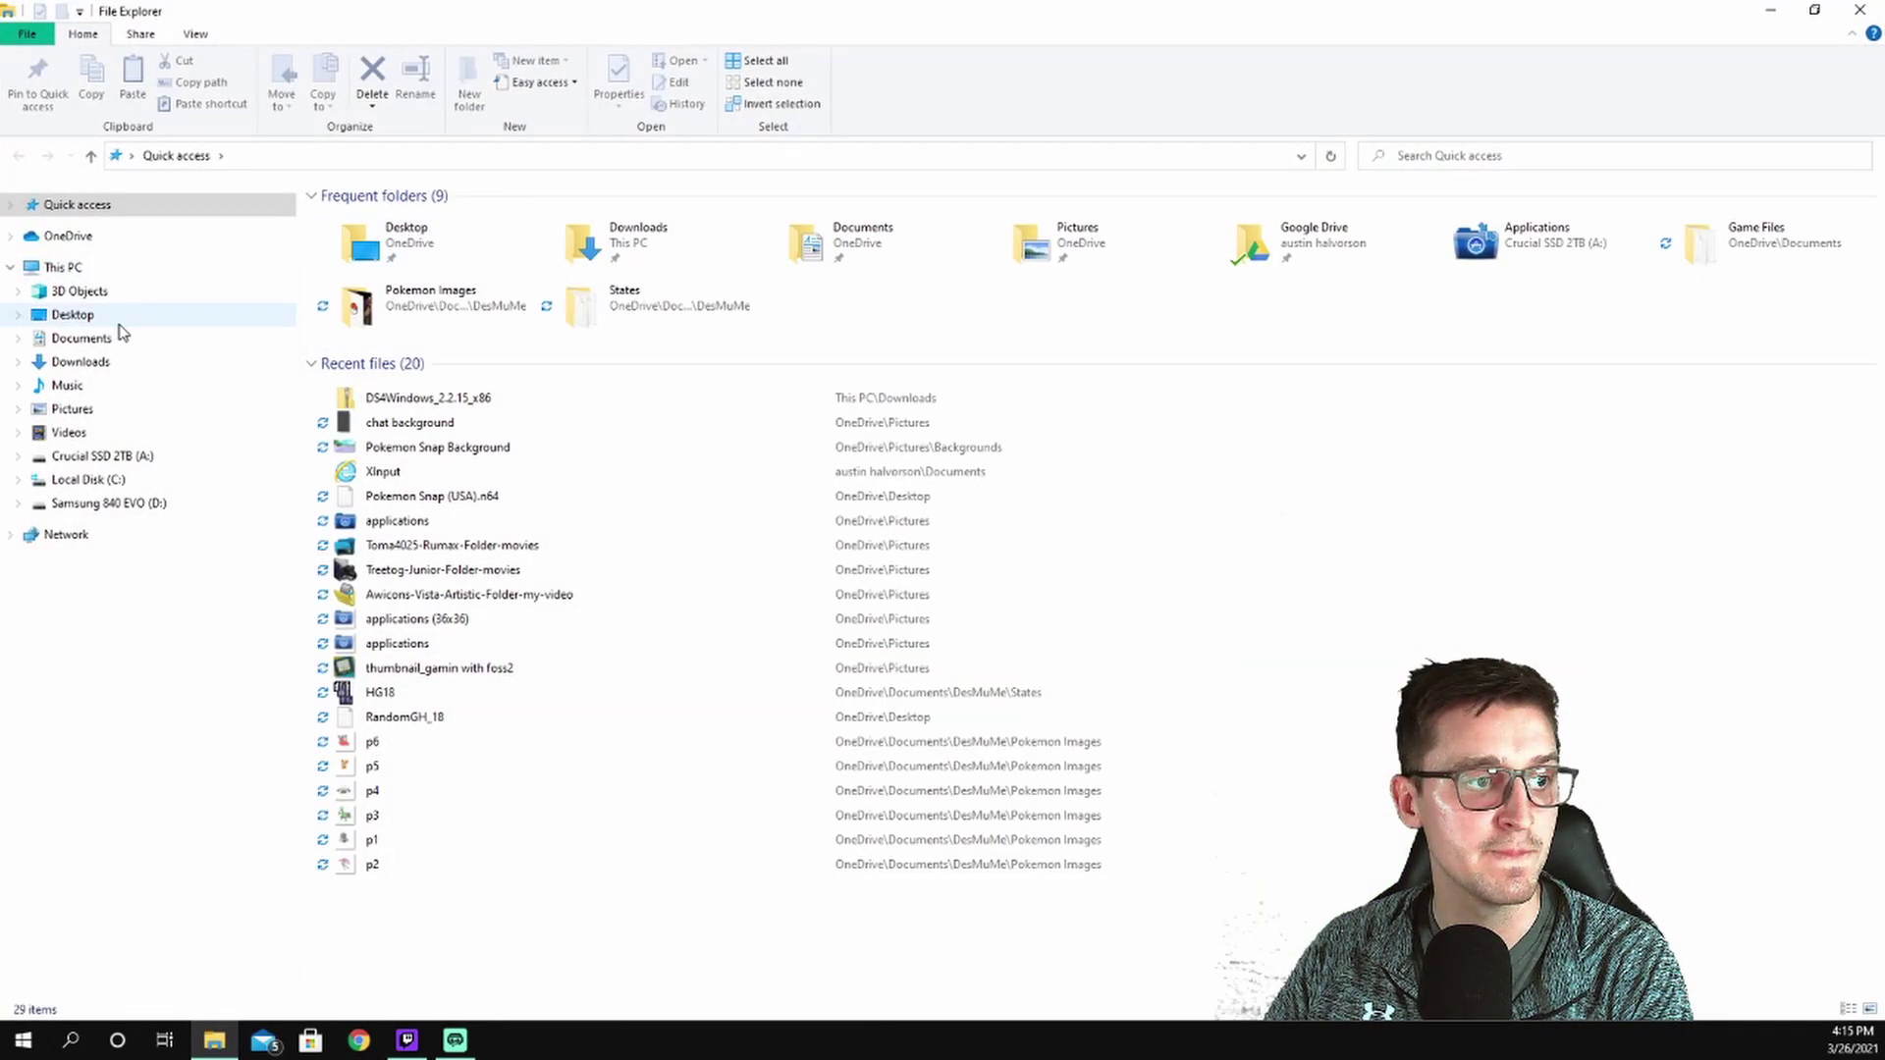
click(87, 340)
click(79, 361)
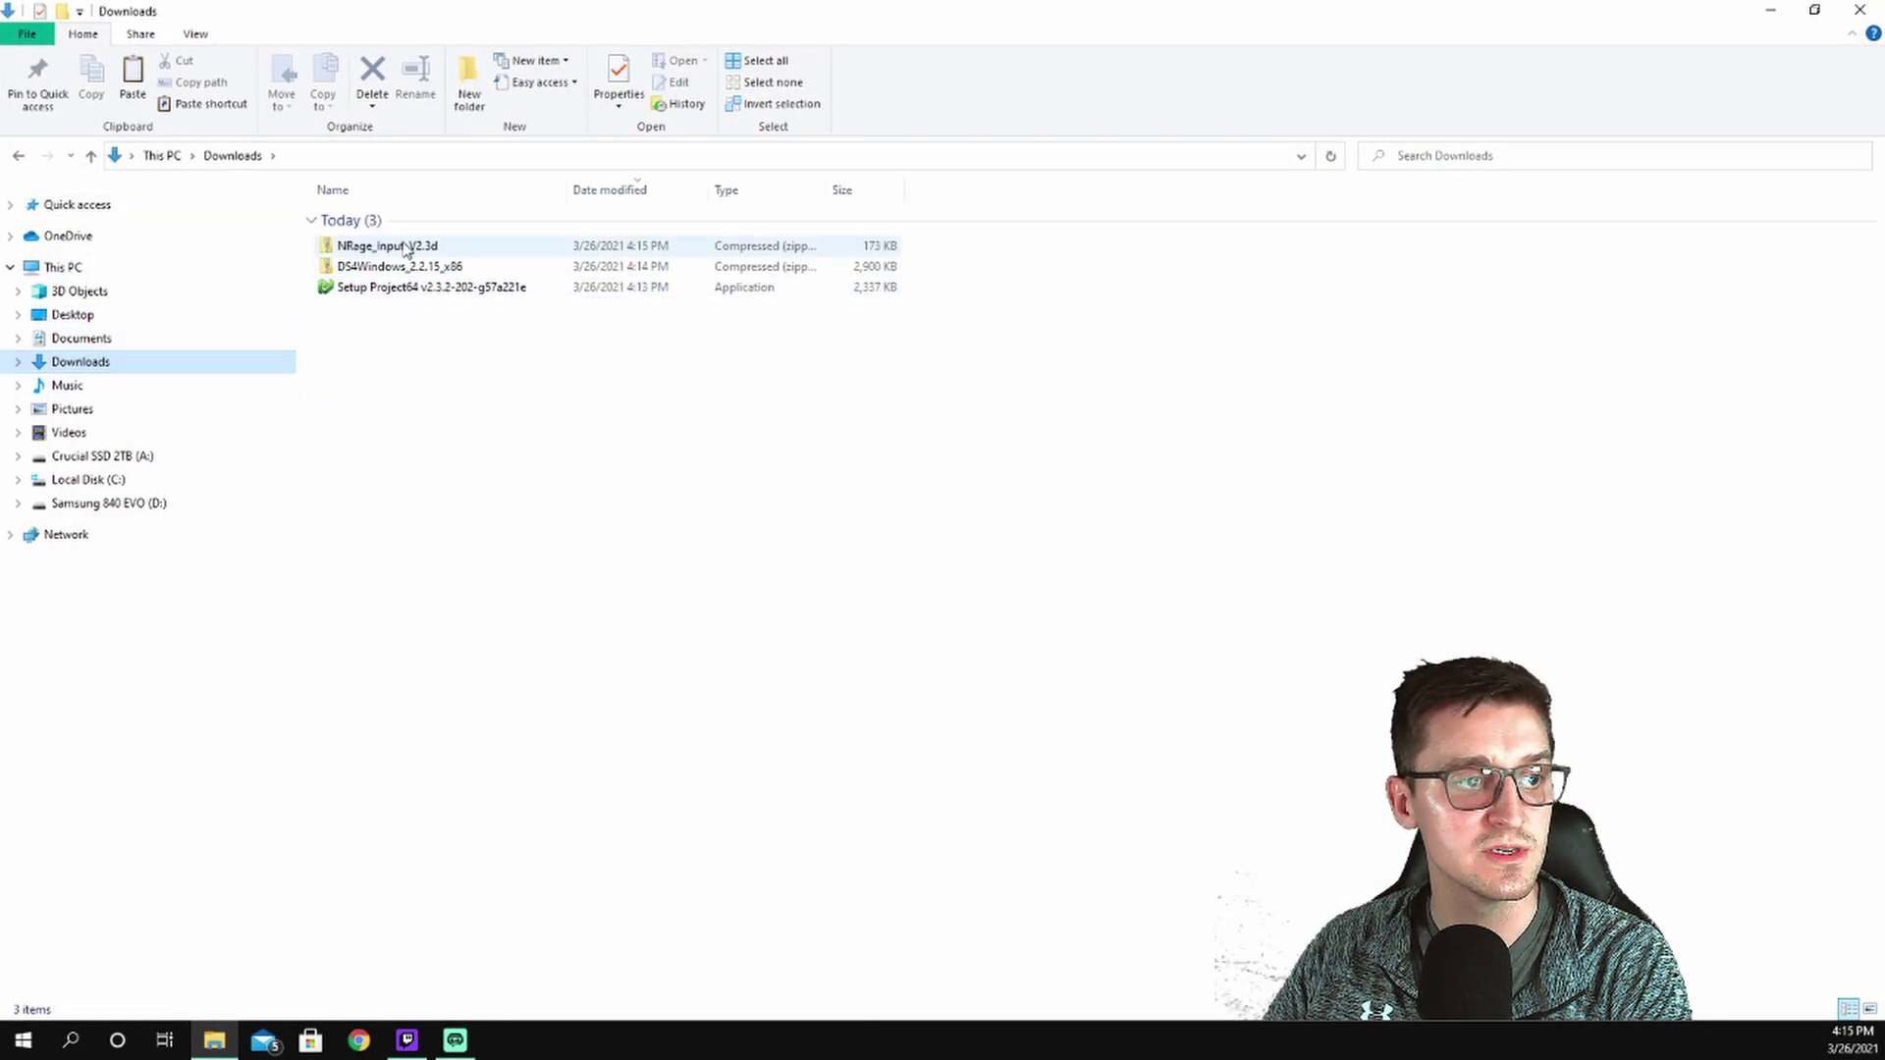
click(455, 247)
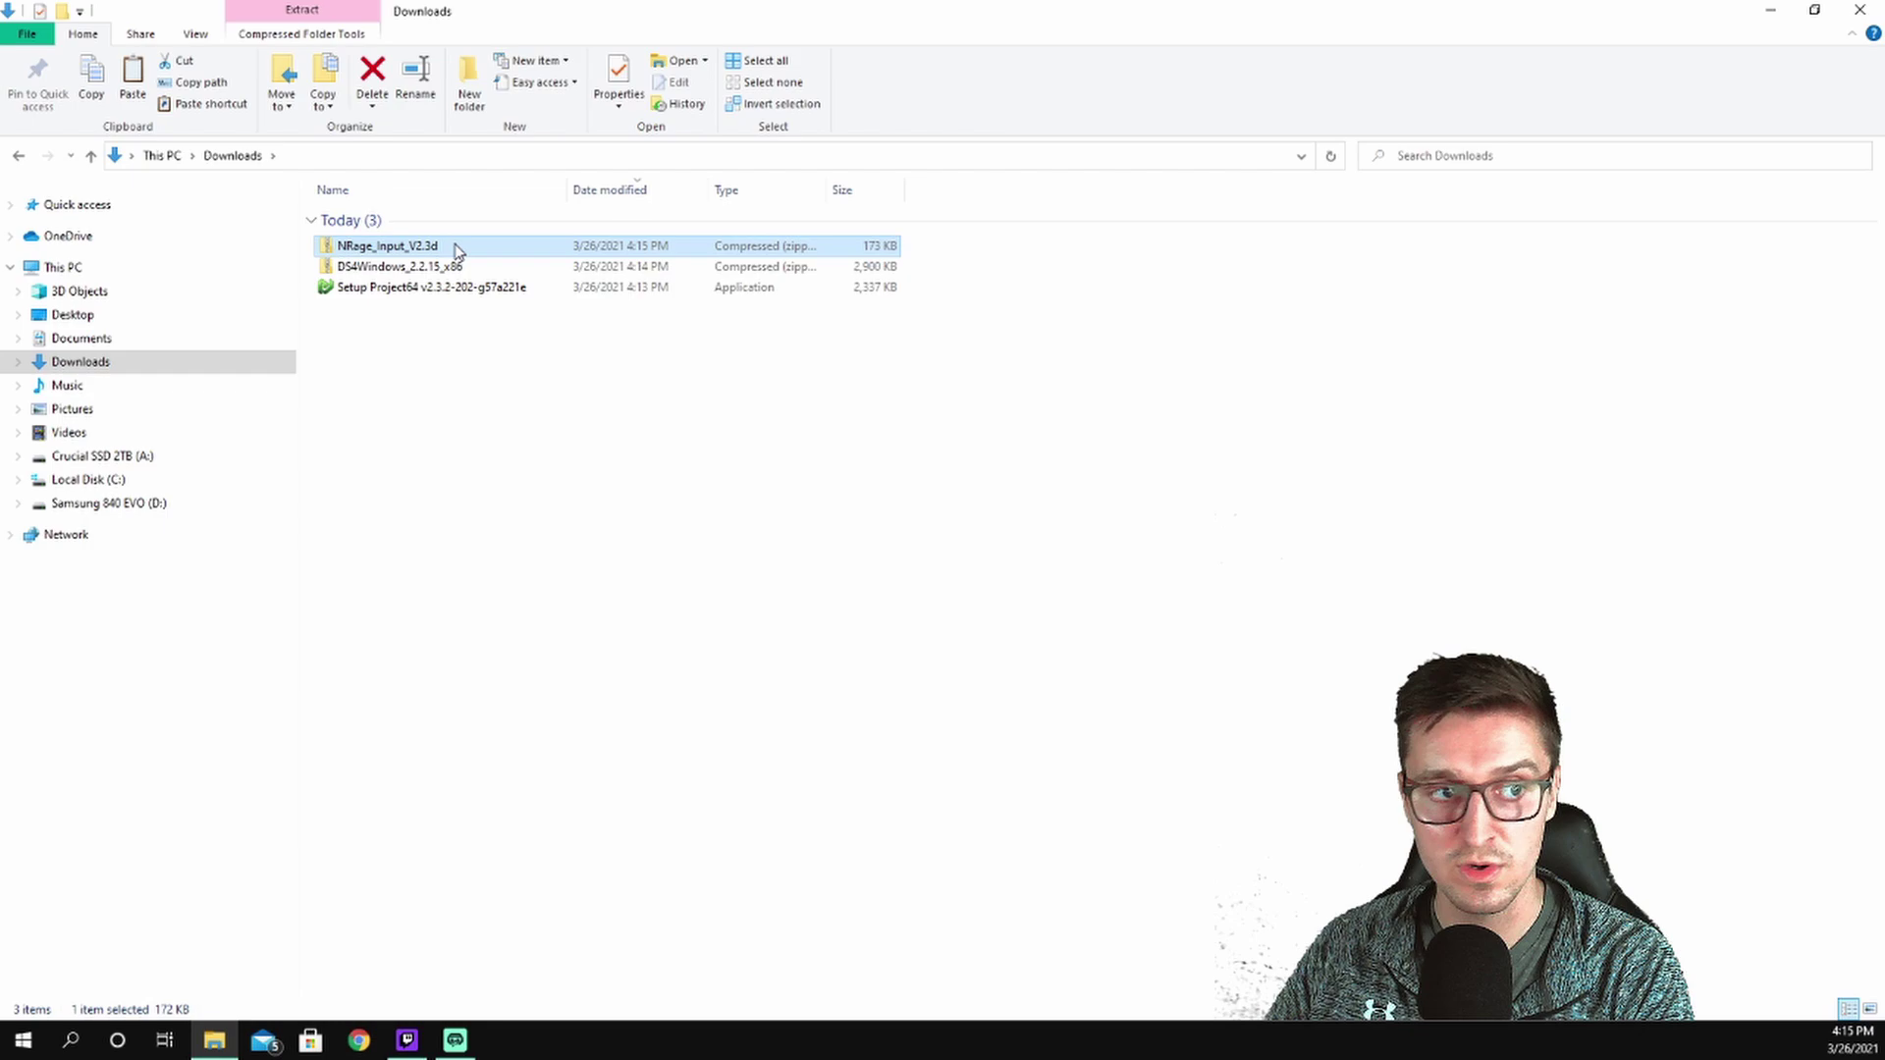
right_click(454, 244)
click(559, 333)
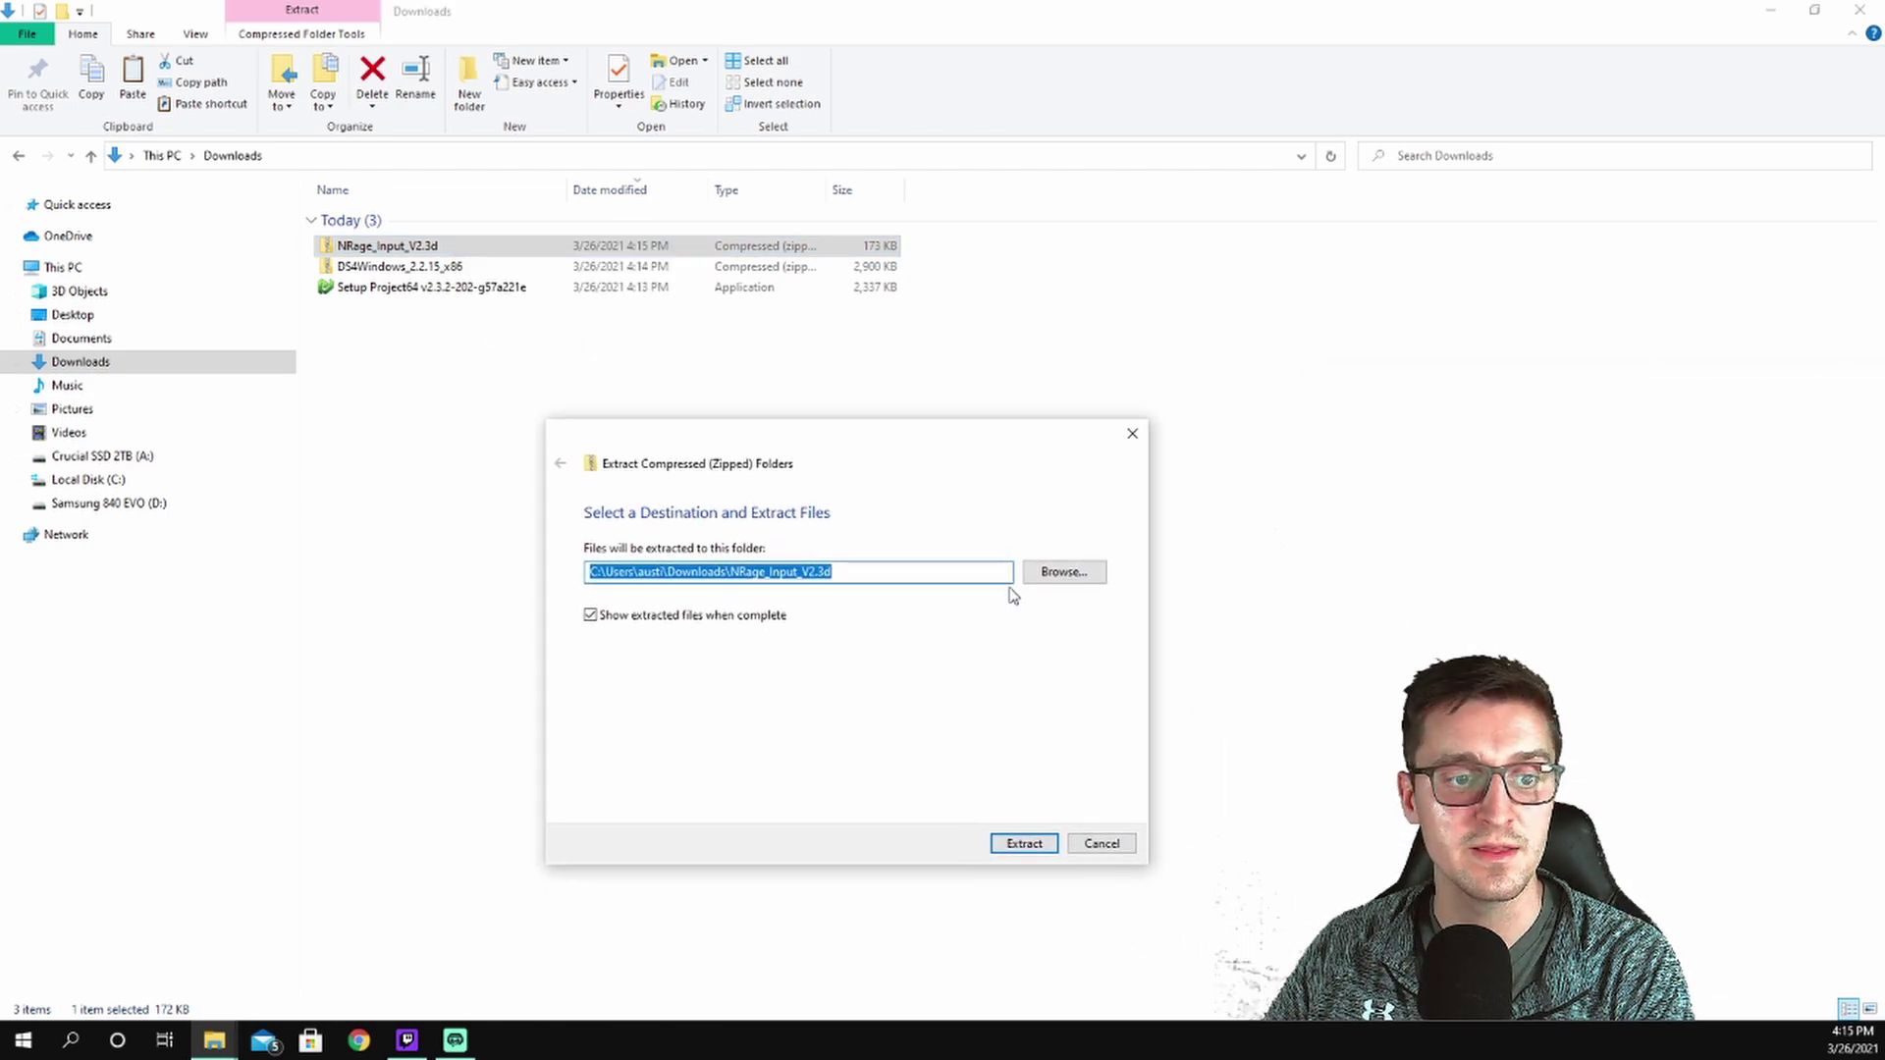
Step: Extract the plugin into A:\Applications\Project64\Plugin\Input, then close the folder window
click(1077, 580)
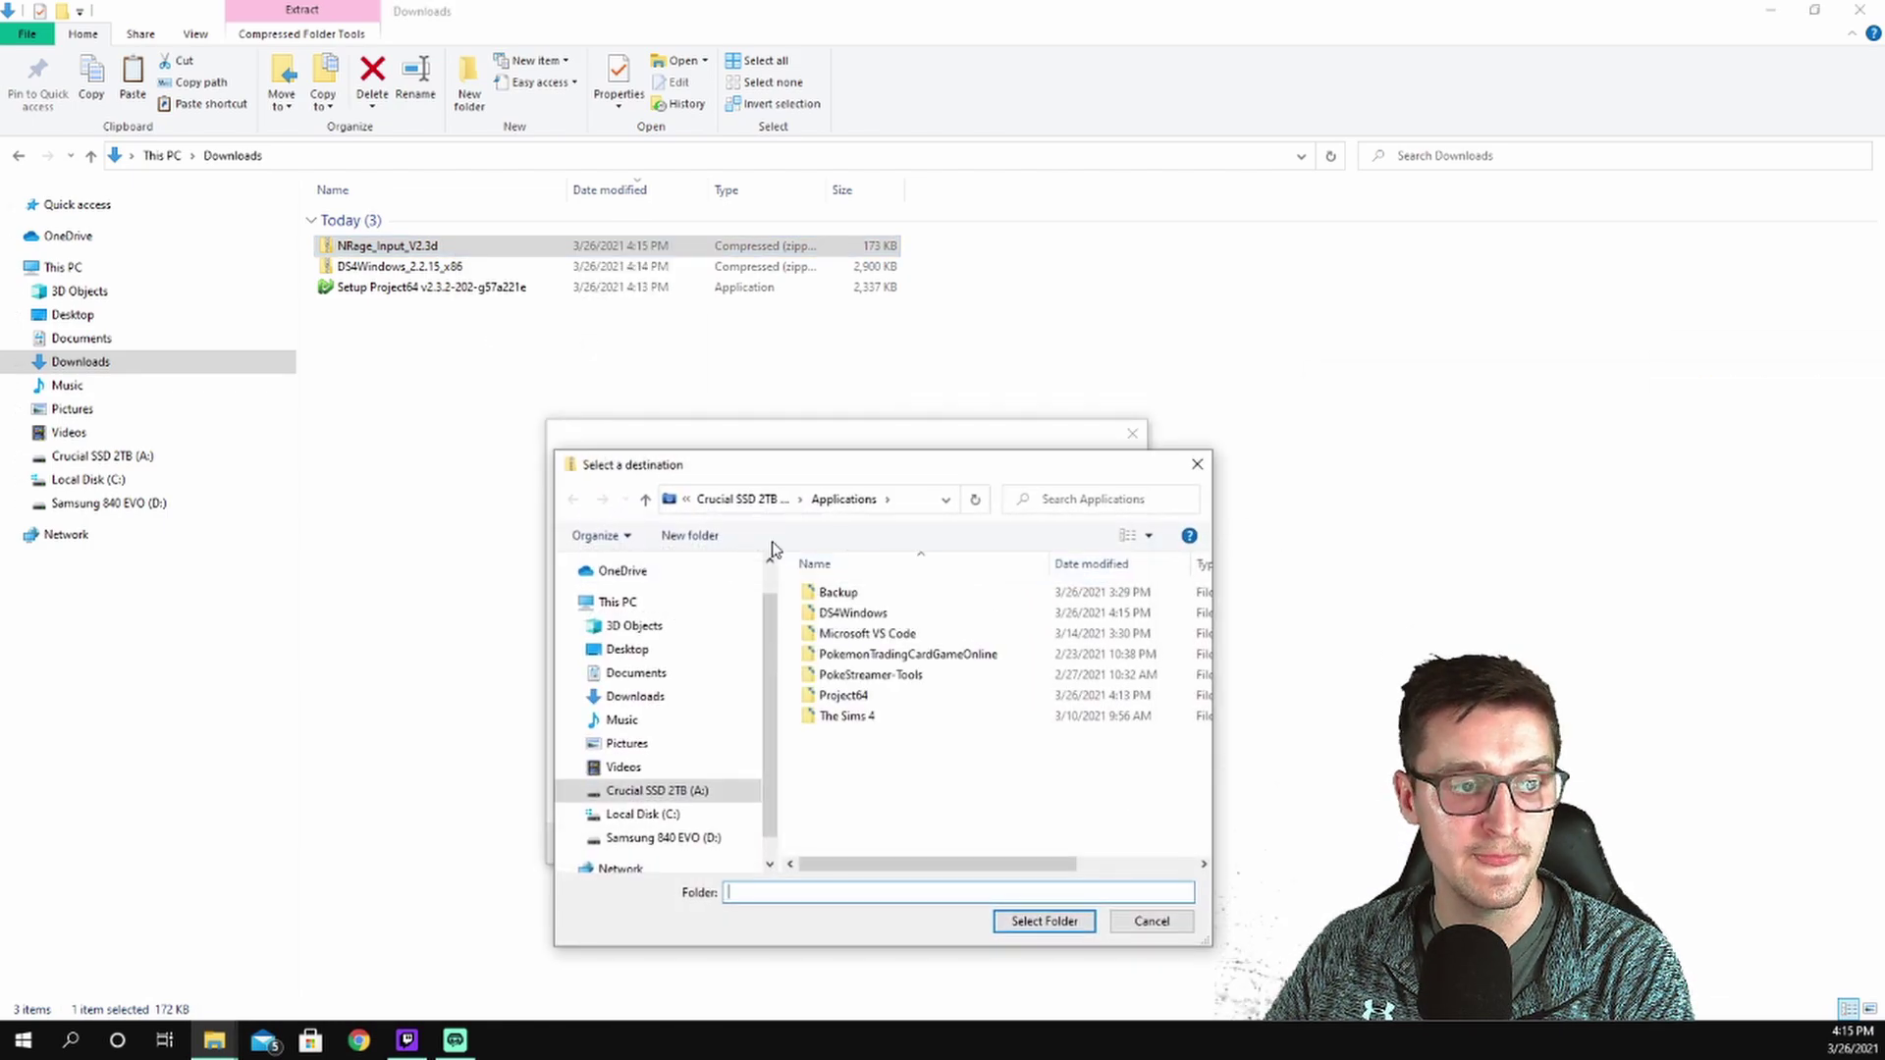
click(653, 790)
double_click(844, 611)
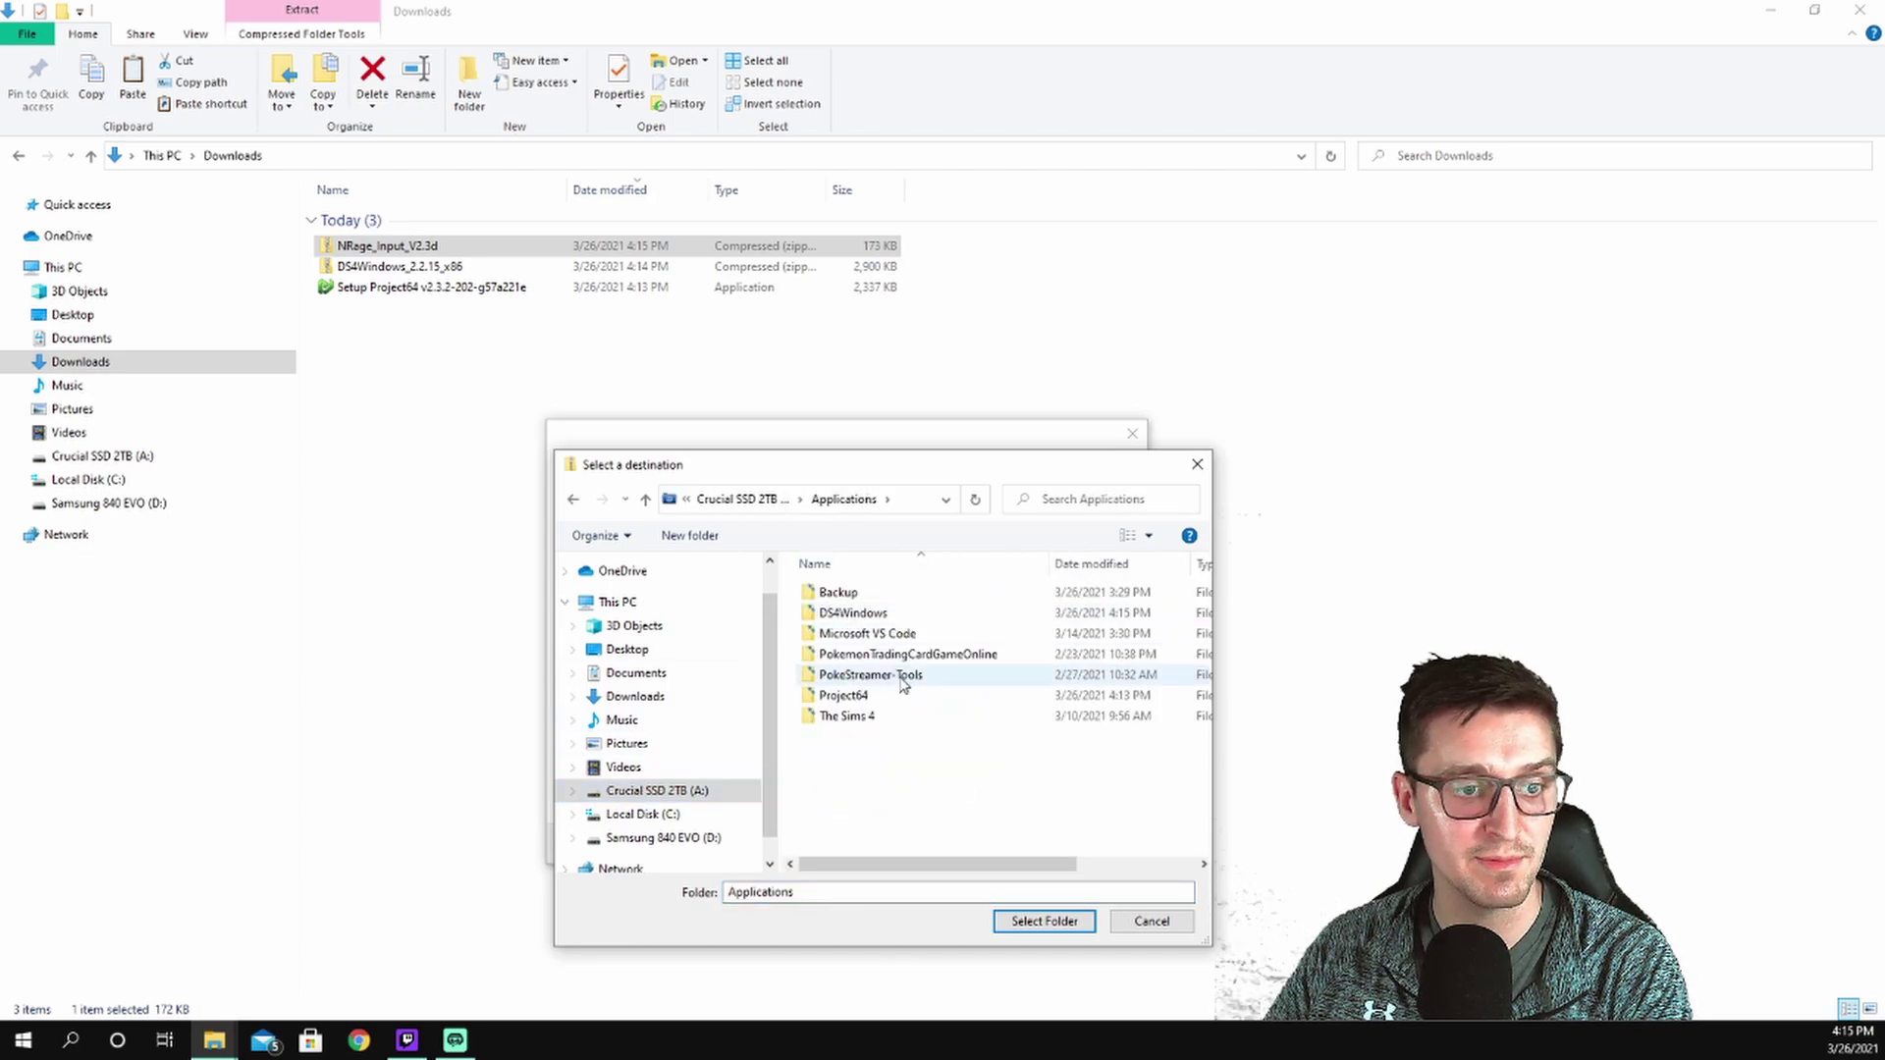
double_click(844, 696)
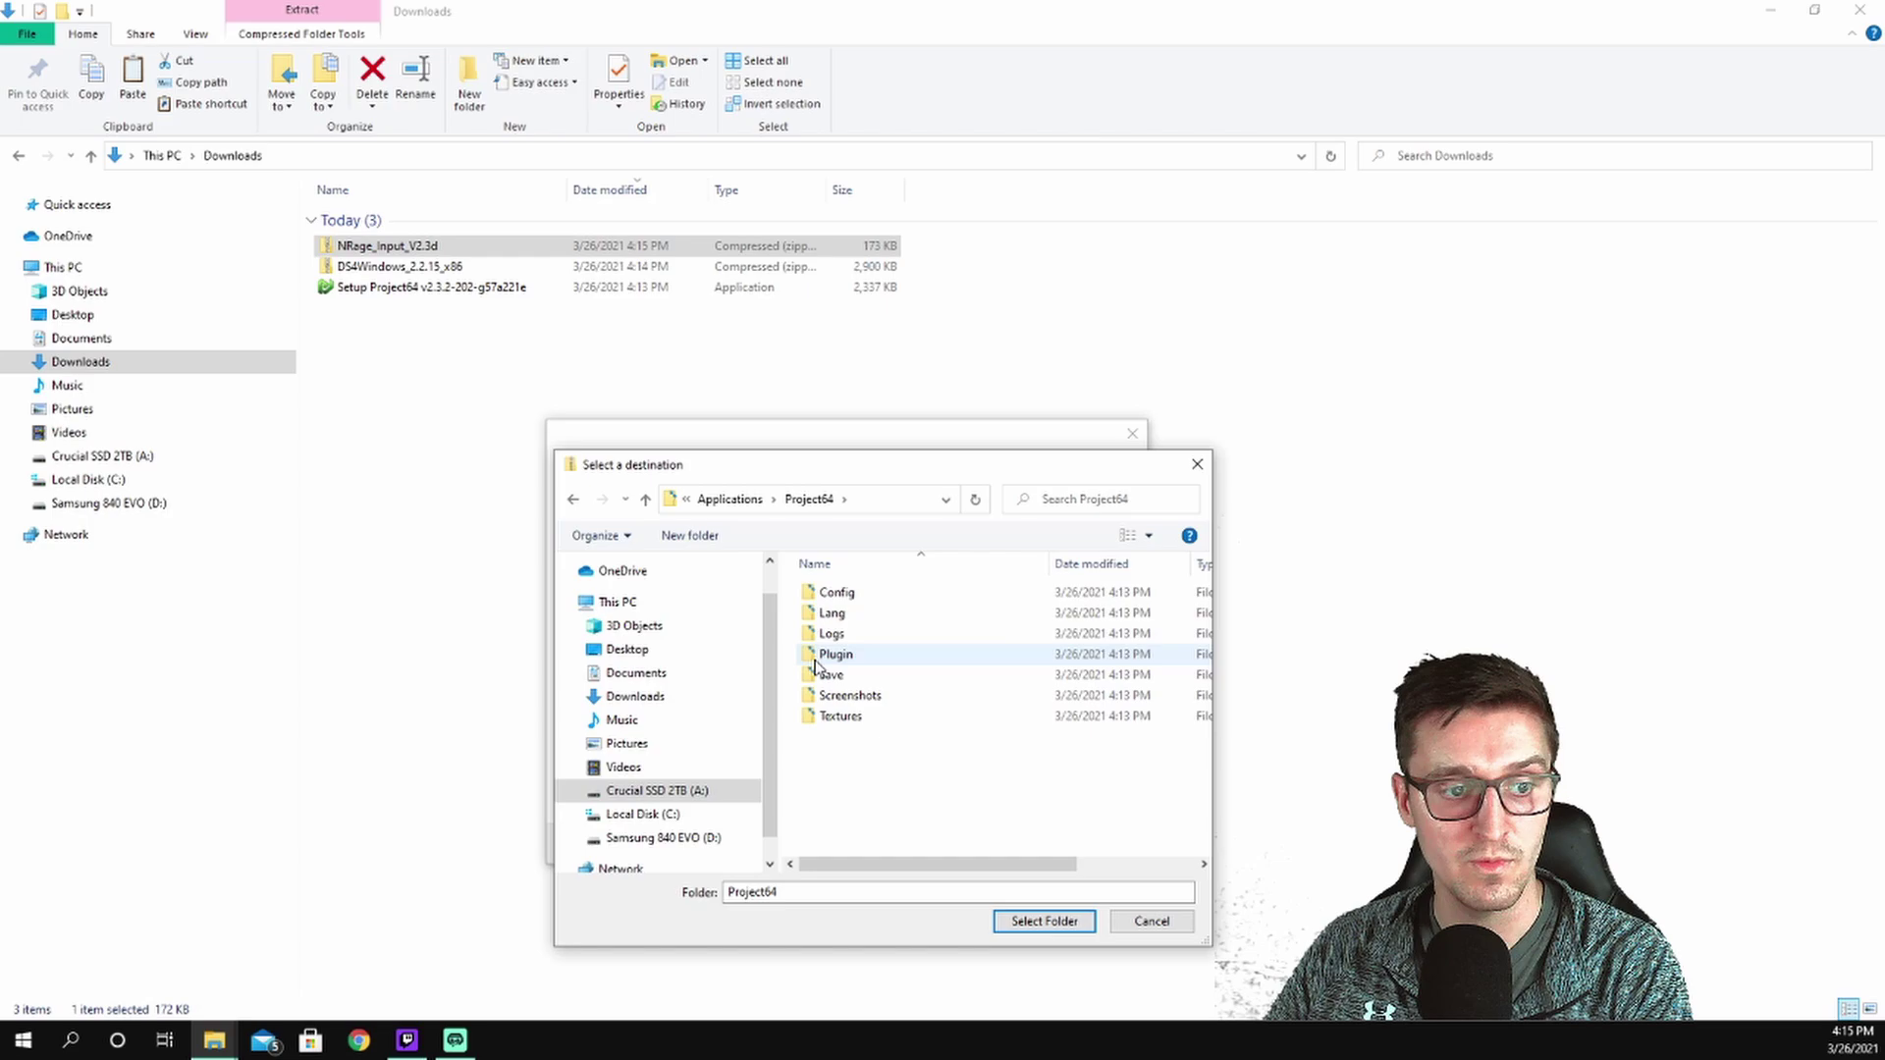
double_click(839, 659)
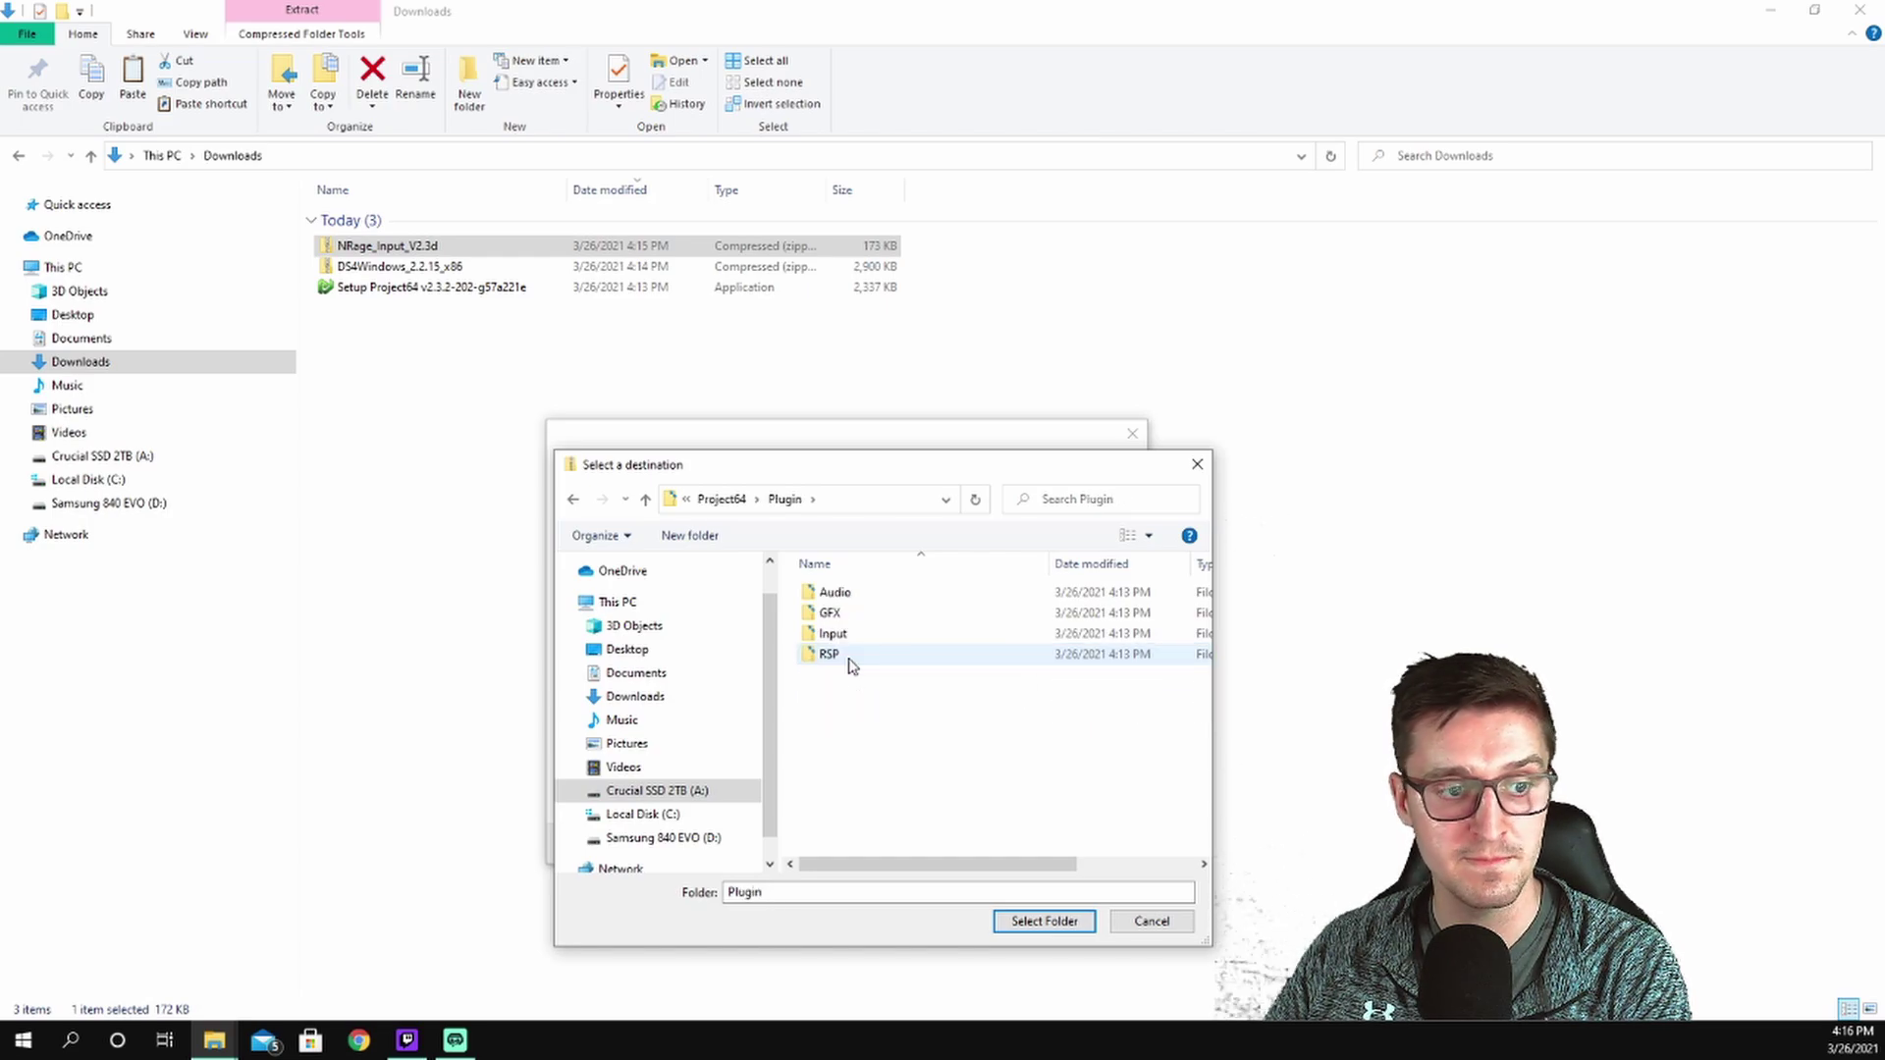
double_click(832, 635)
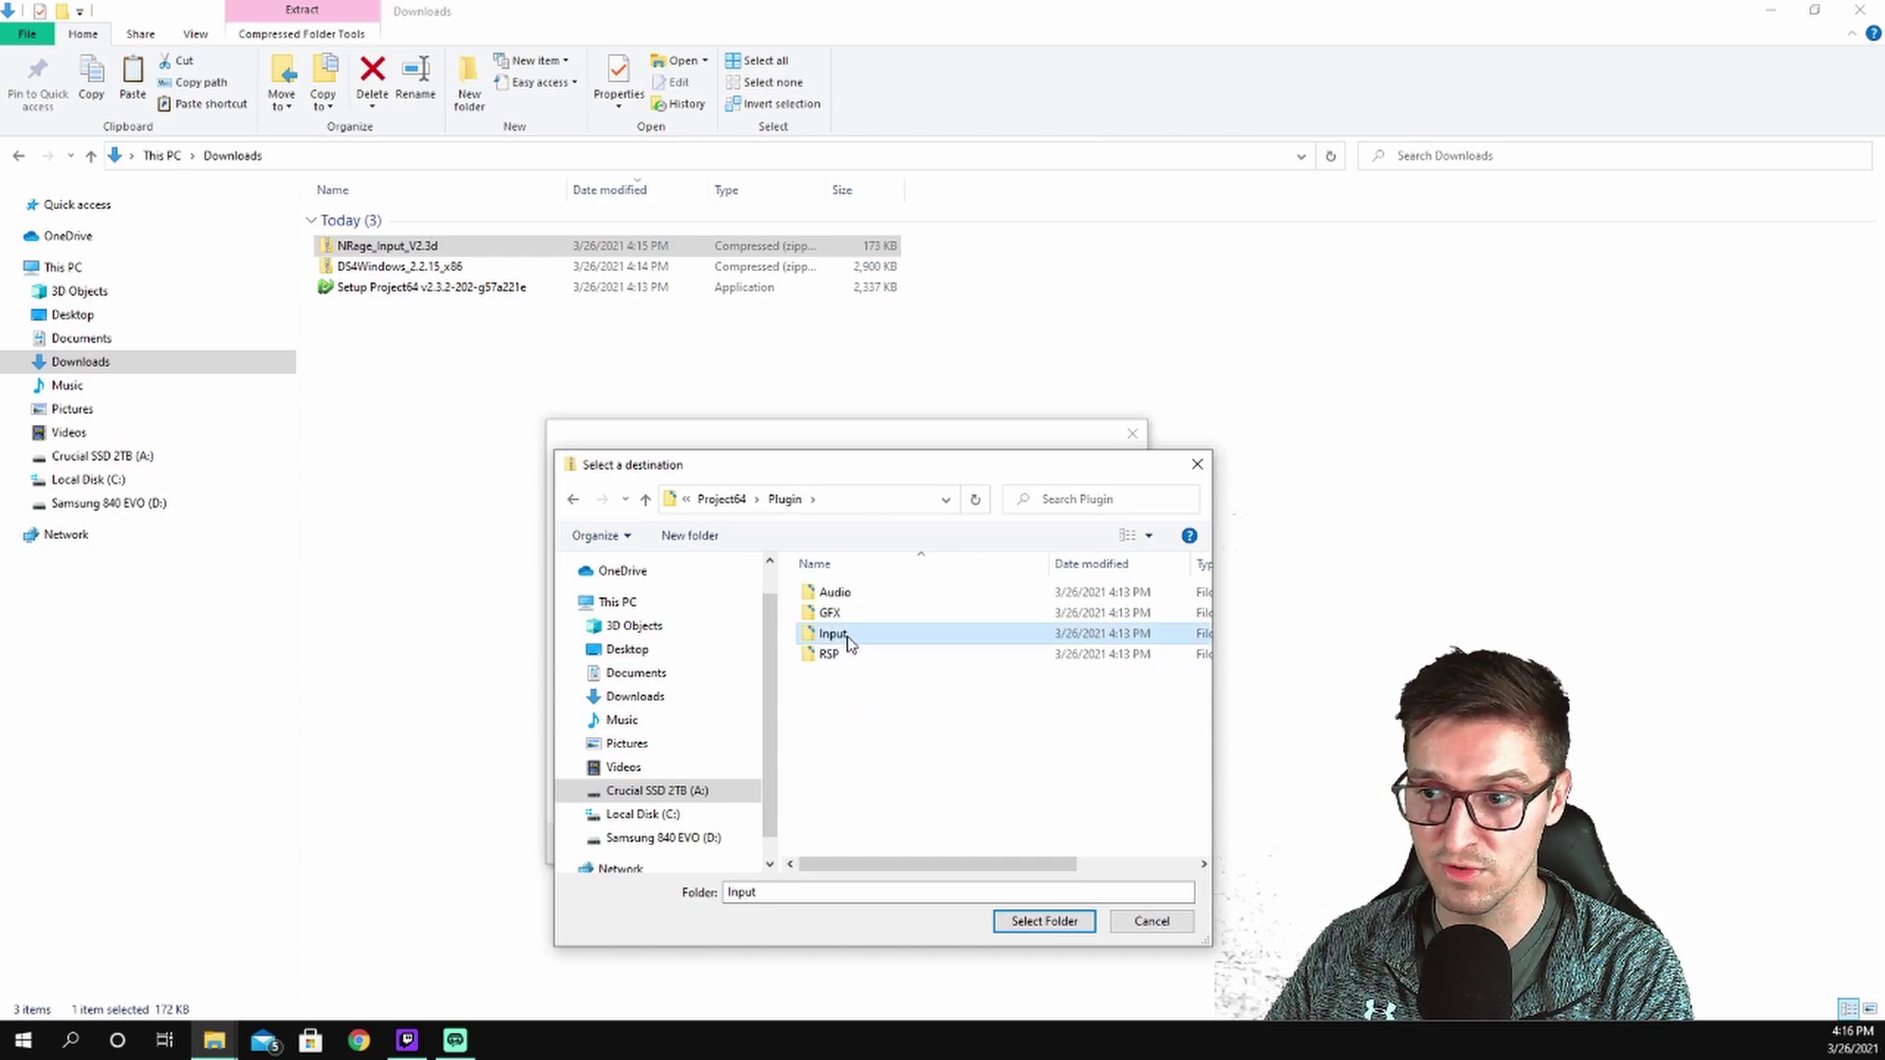
click(1031, 919)
click(1024, 844)
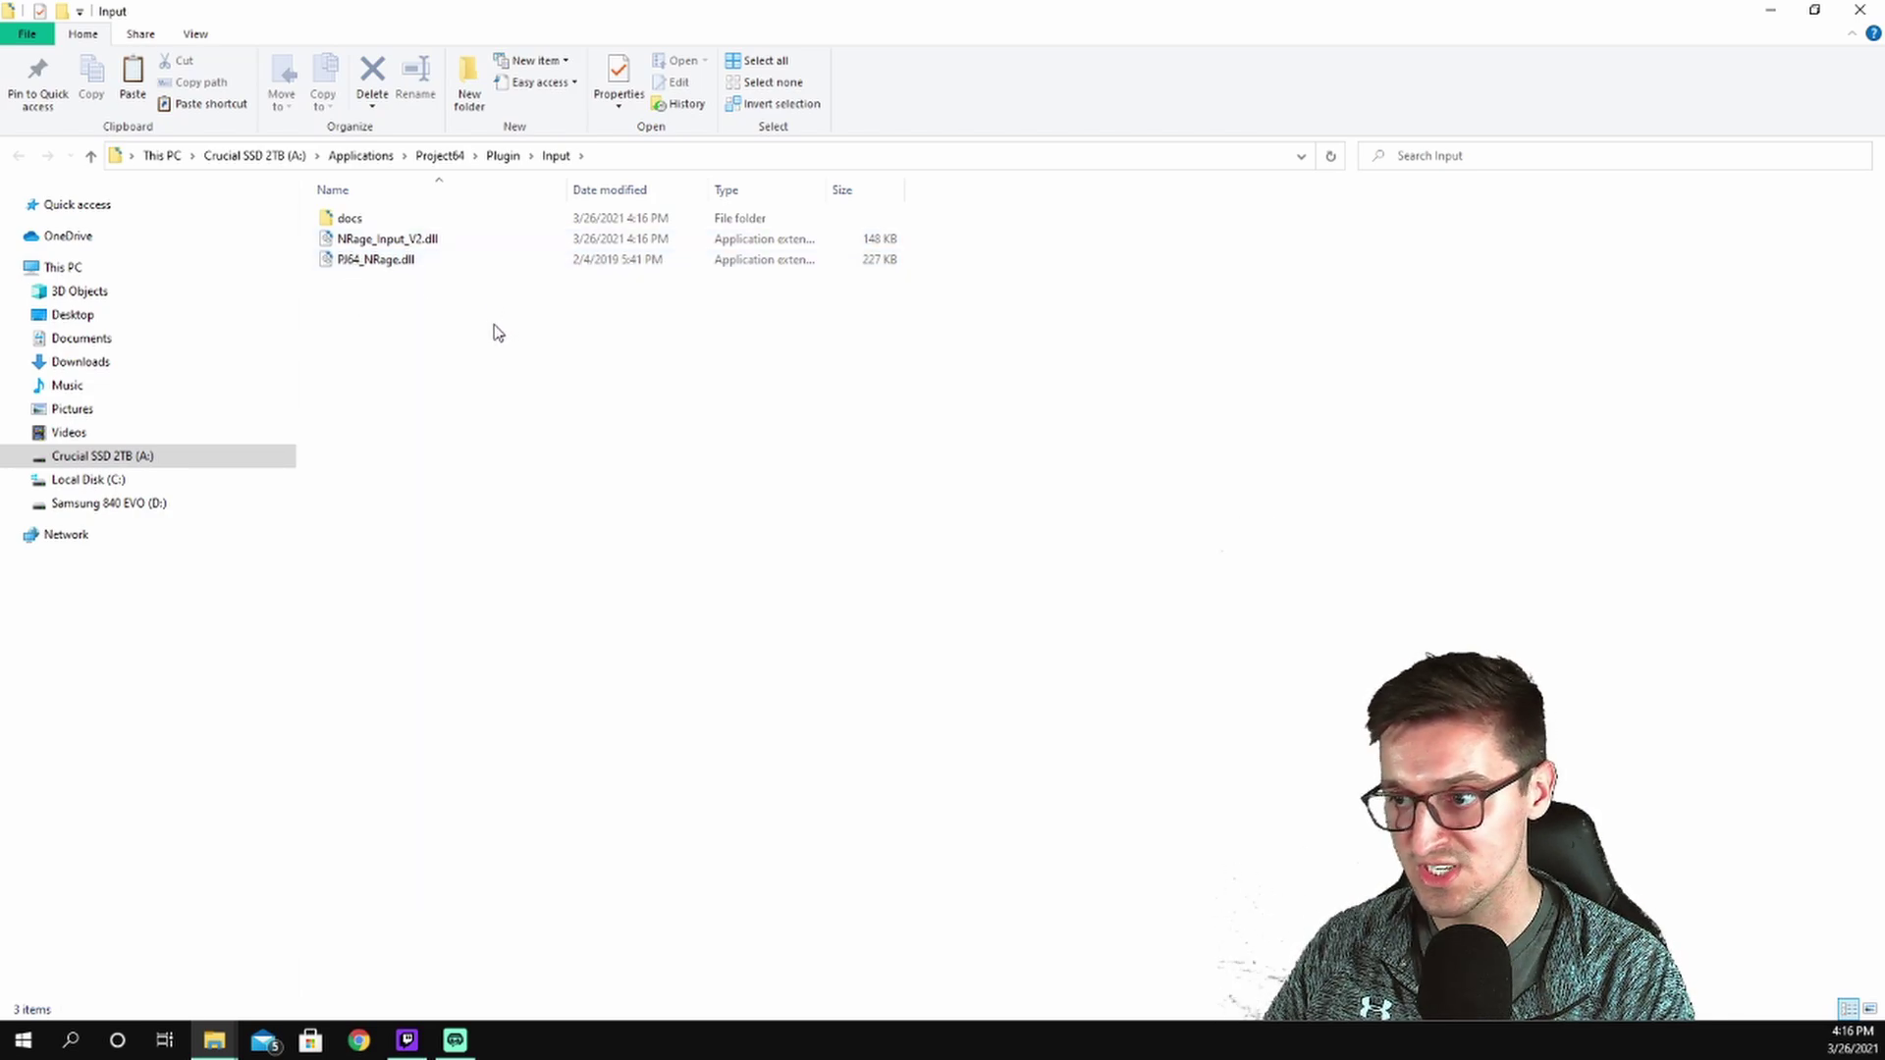
click(1860, 14)
Step: Move the Project64 icon left and create a DS4Windows shortcut in A:\Applications\DS4Windows
click(1861, 12)
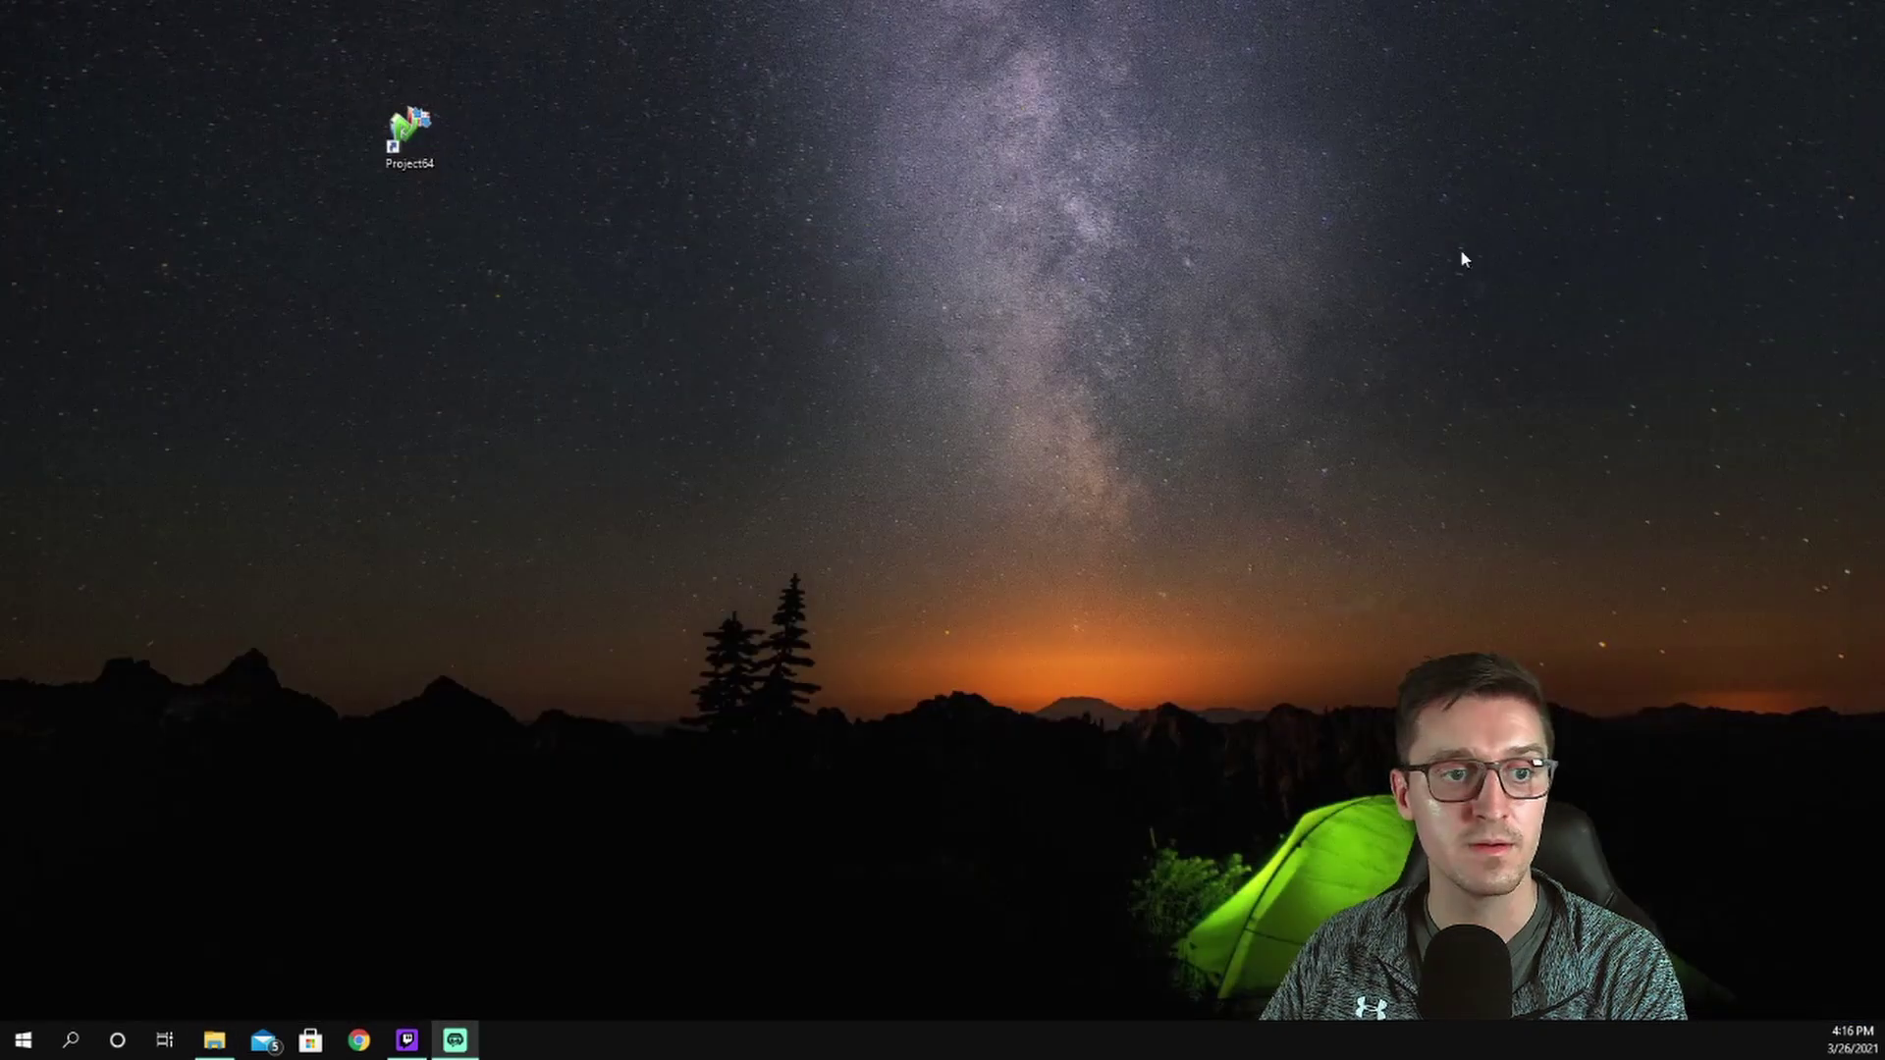
drag(410, 133, 260, 138)
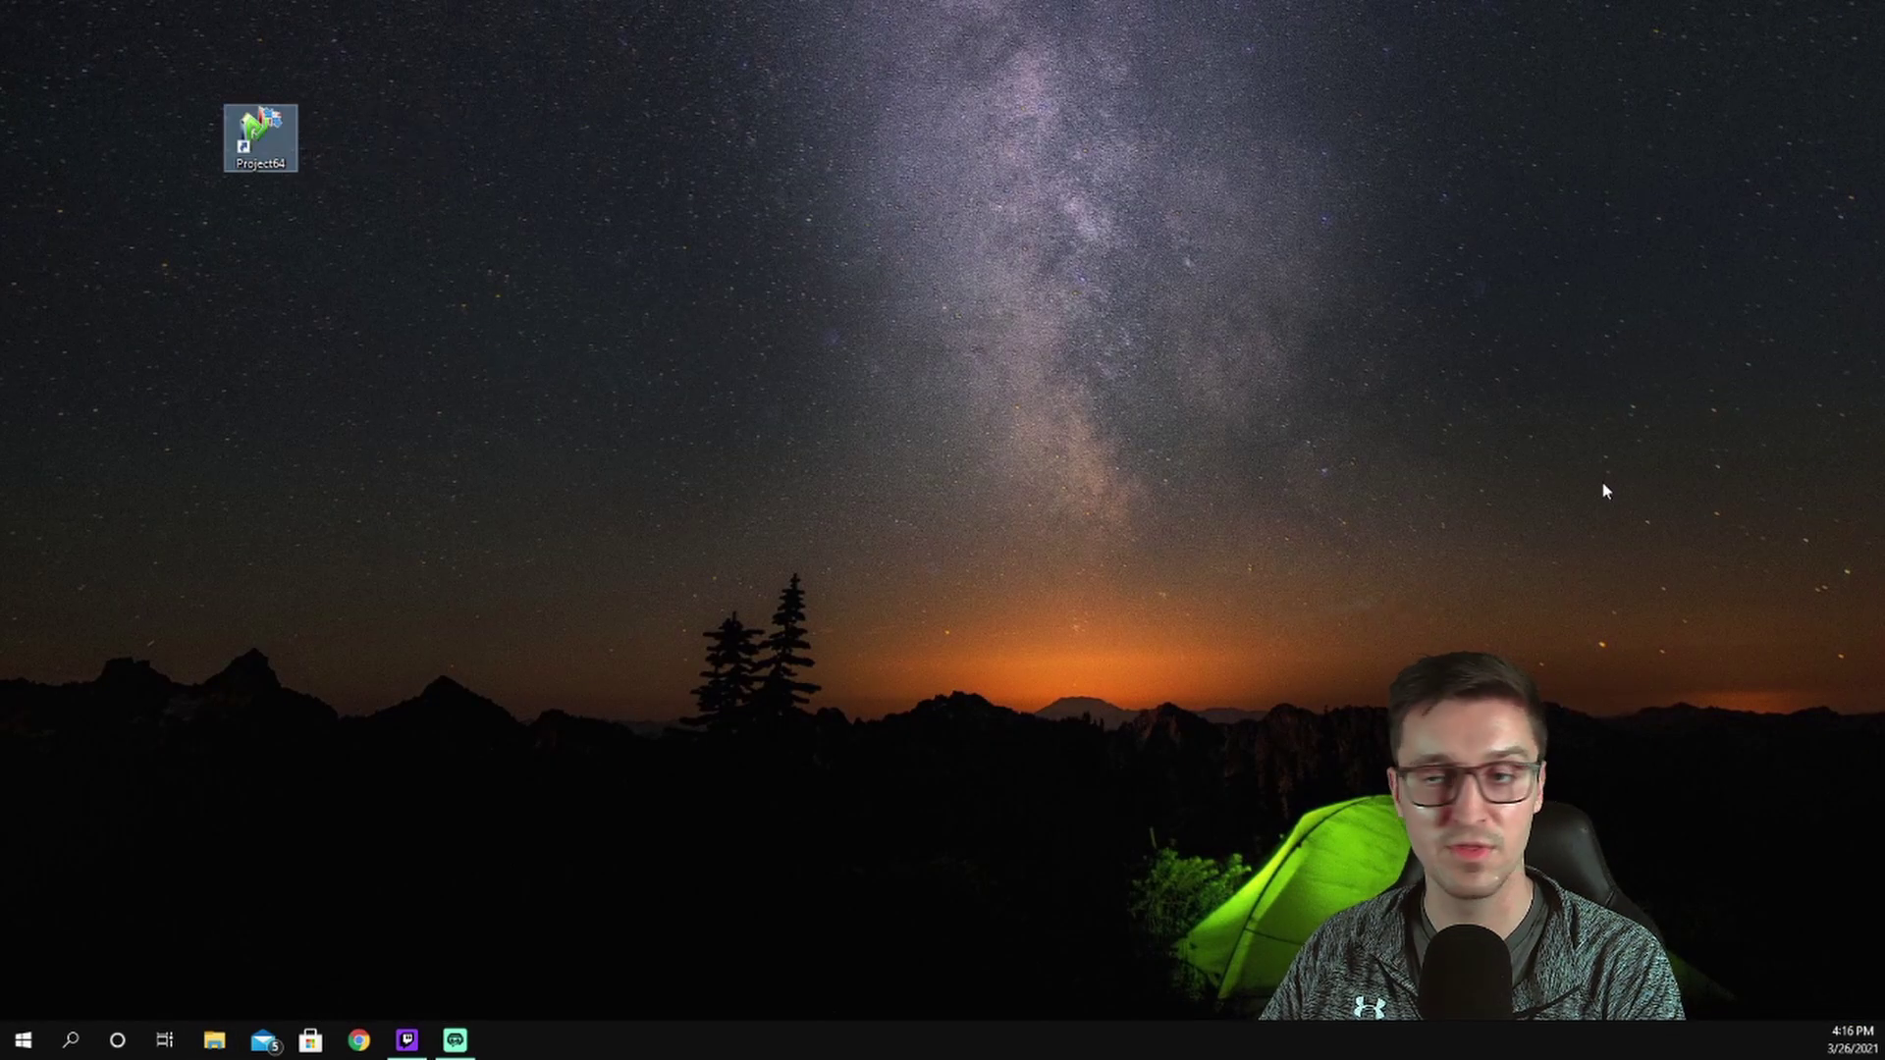
click(214, 1040)
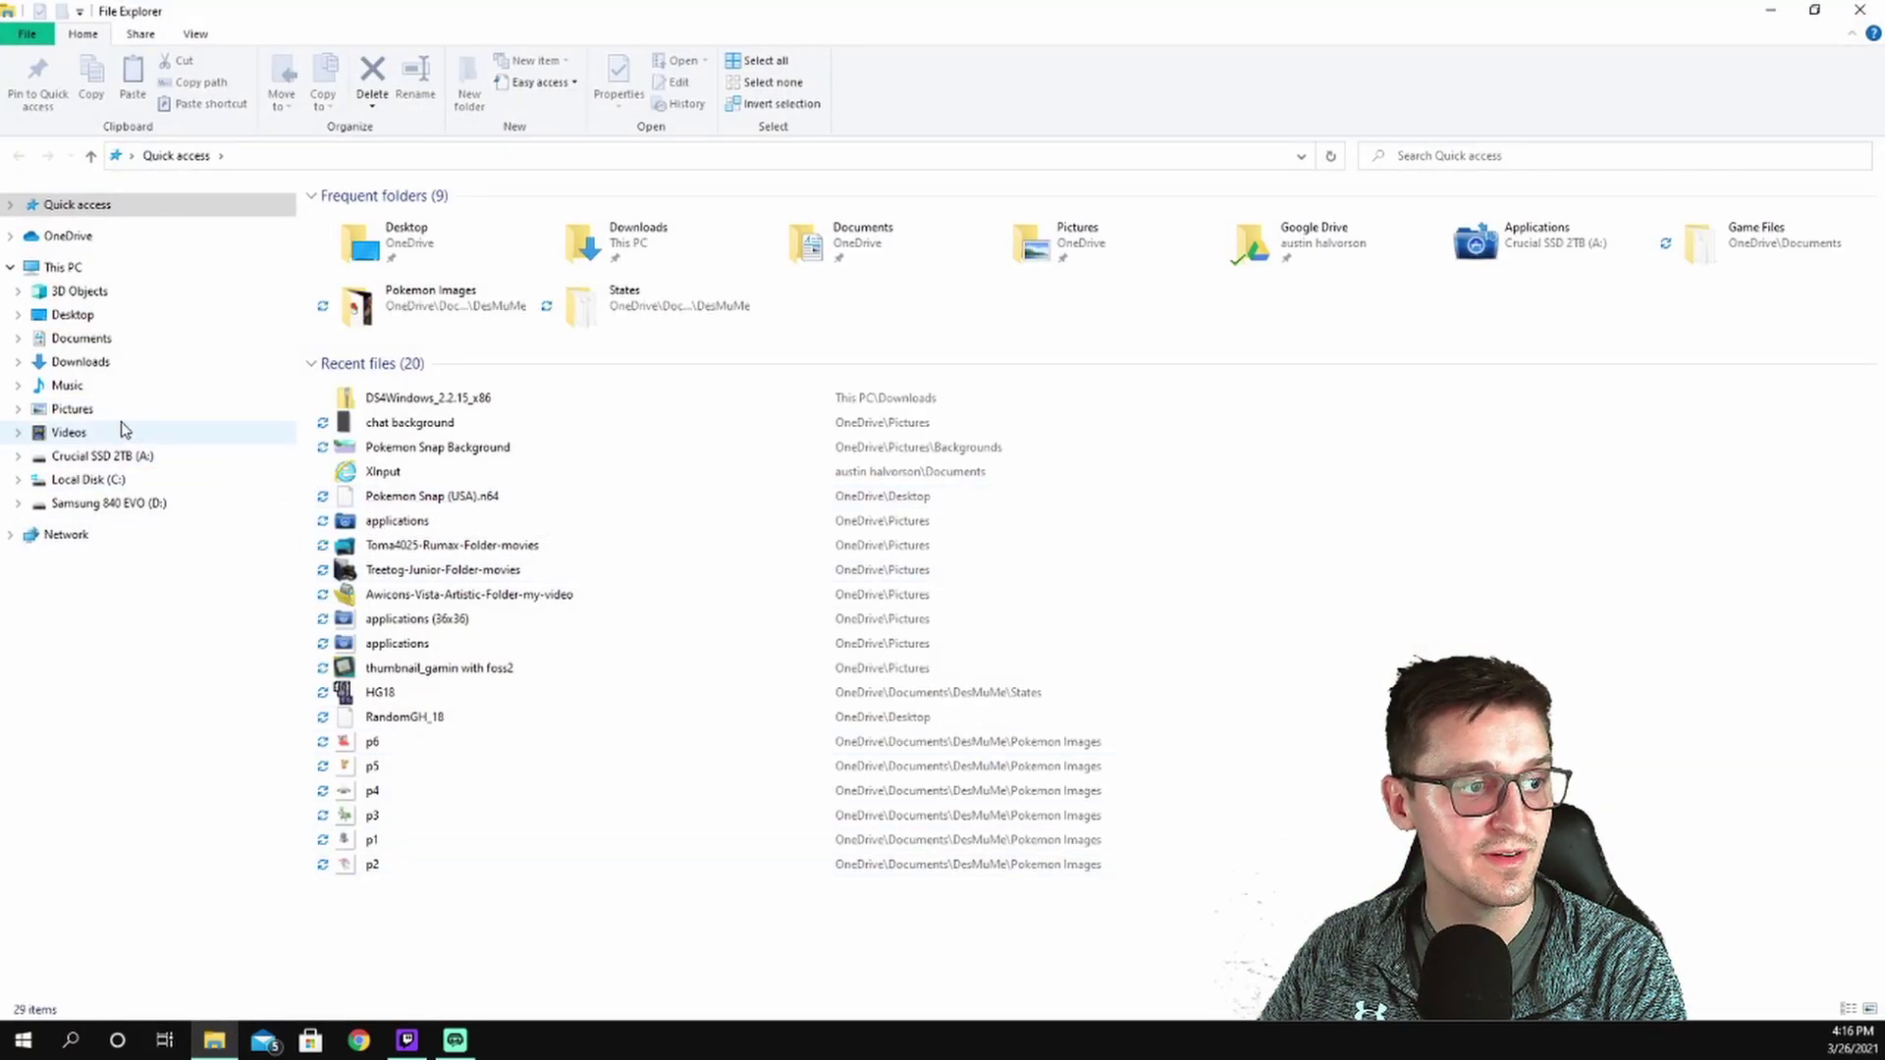
click(103, 456)
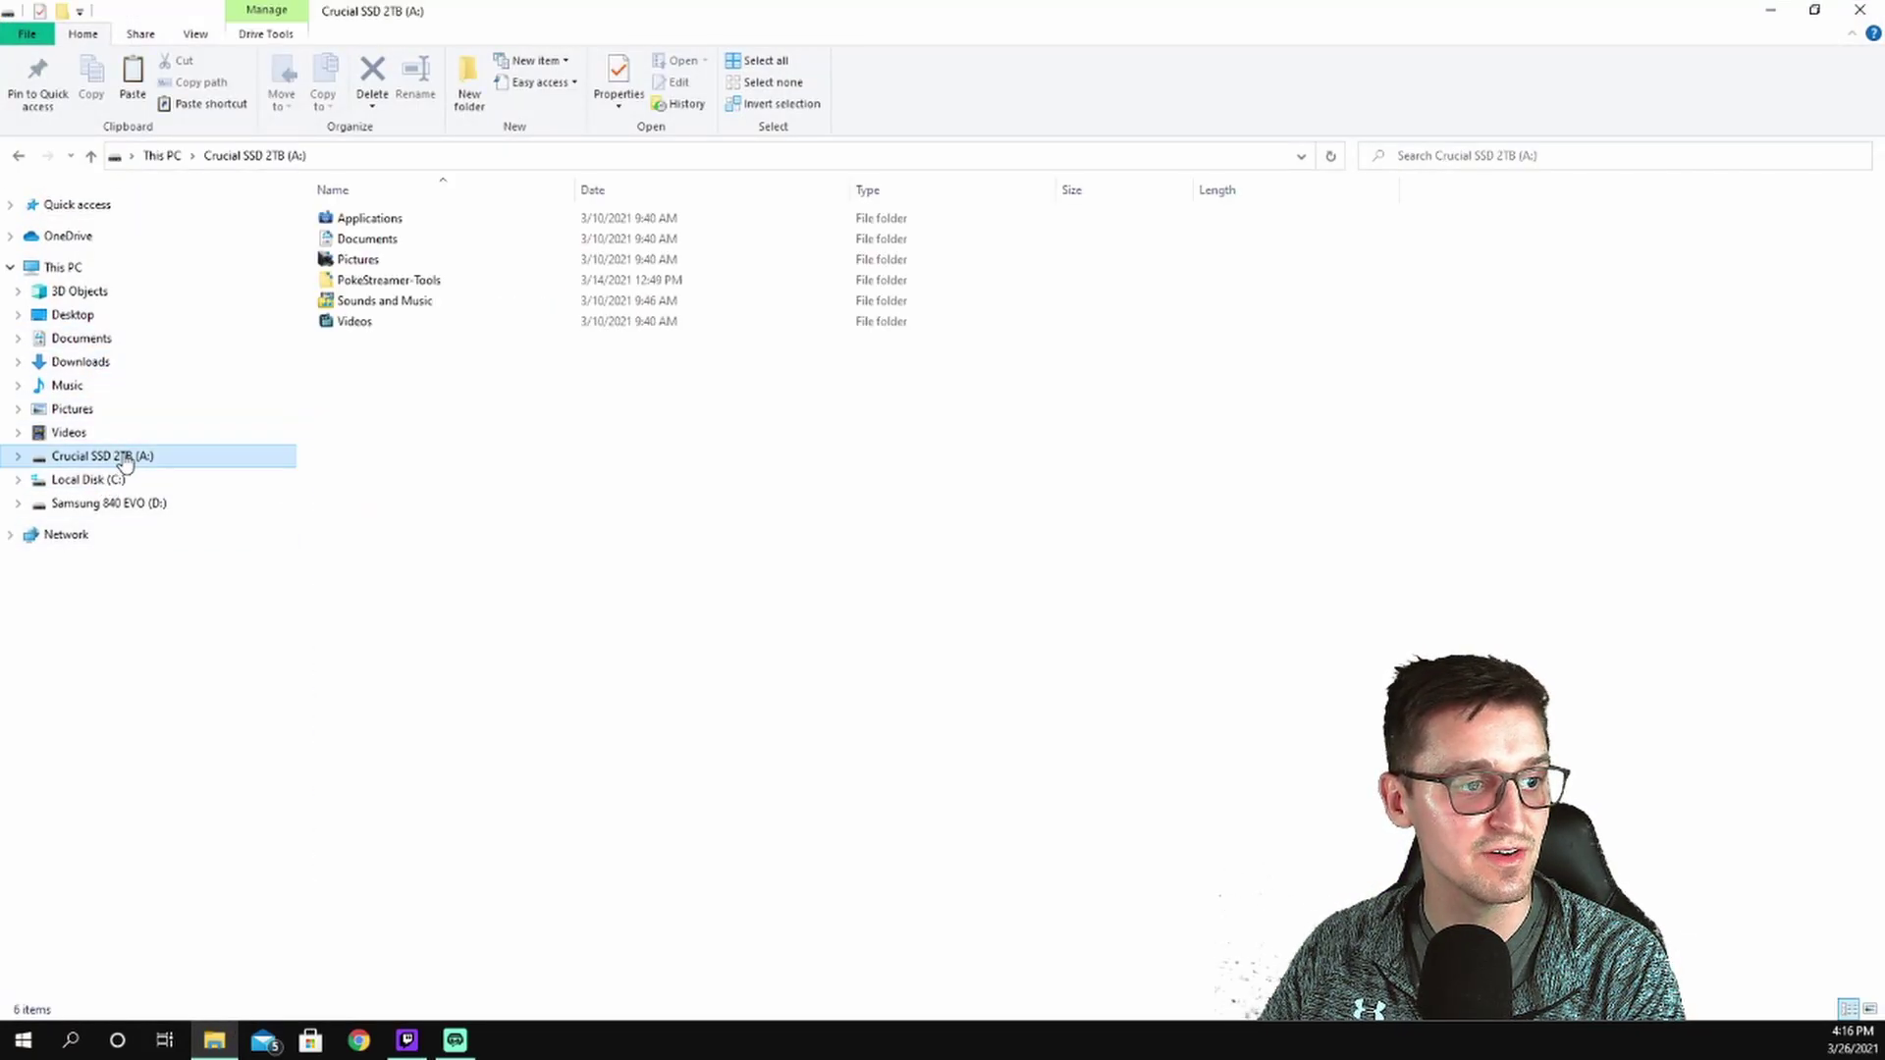
double_click(396, 224)
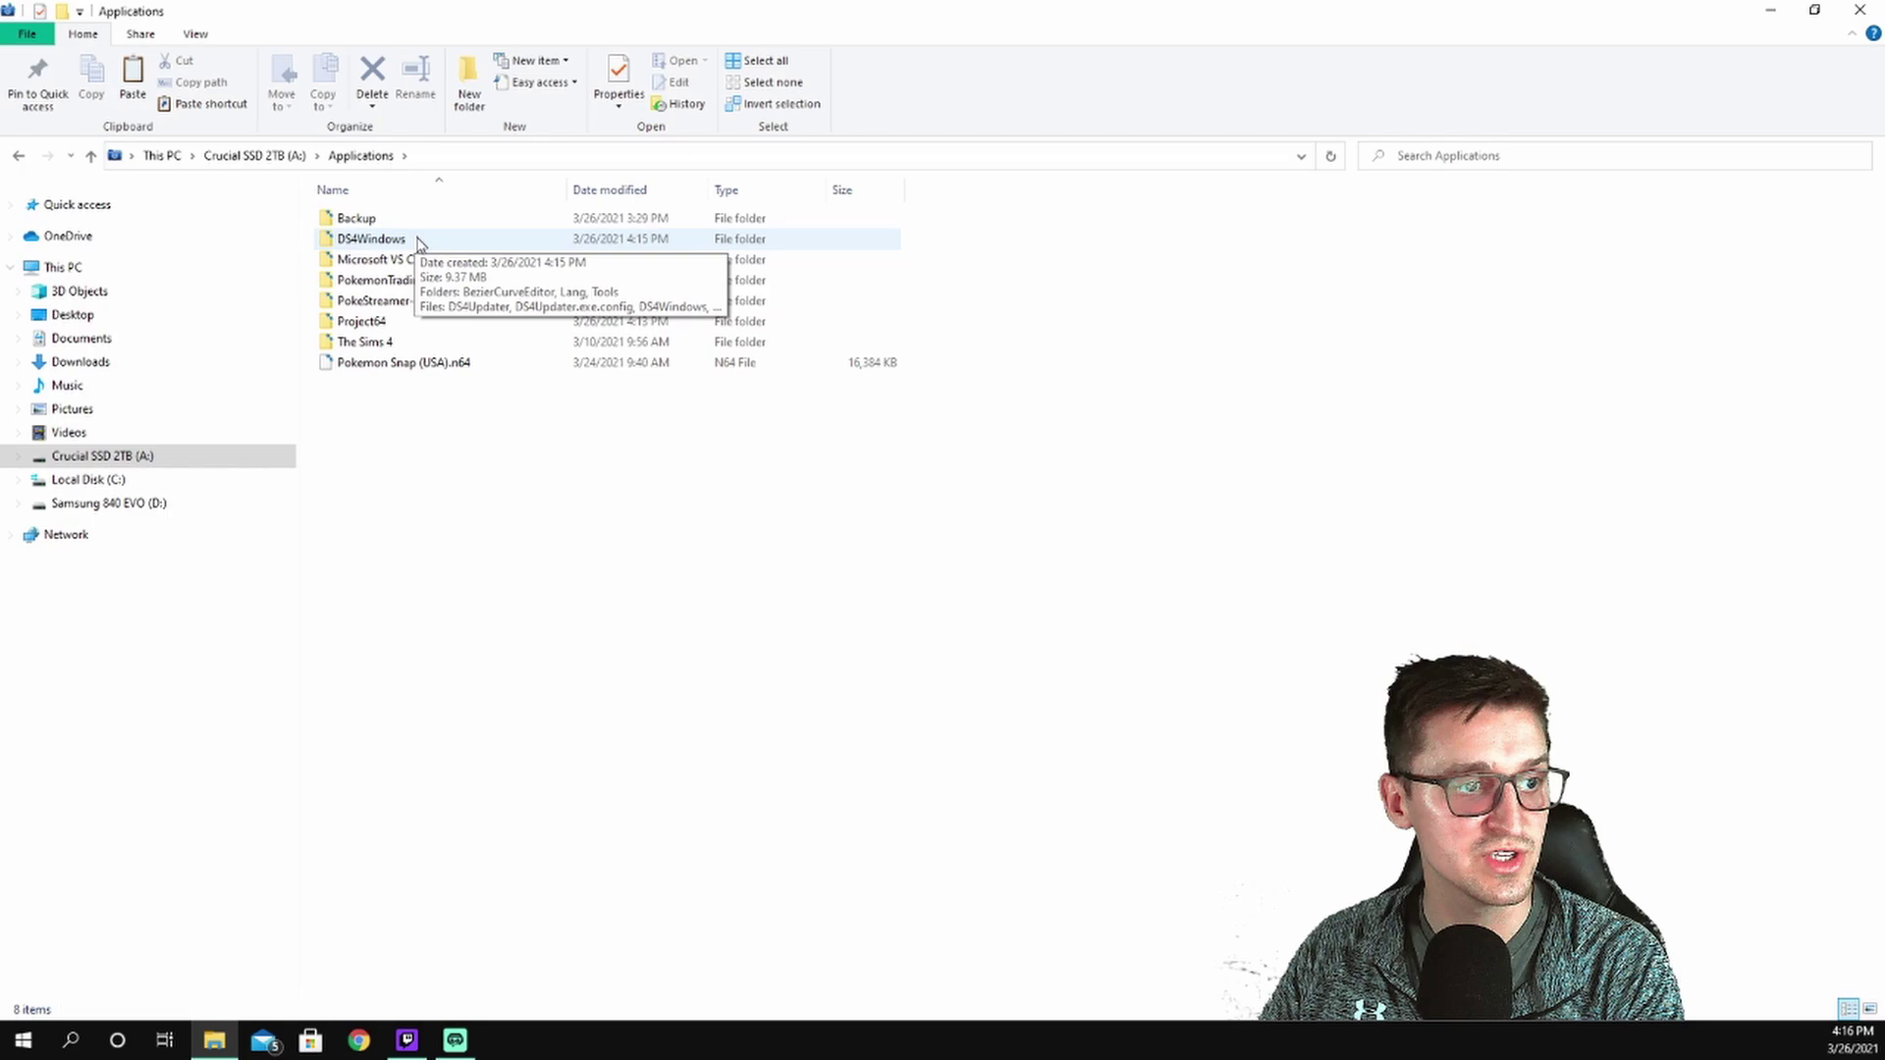
double_click(393, 238)
click(384, 322)
right_click(396, 323)
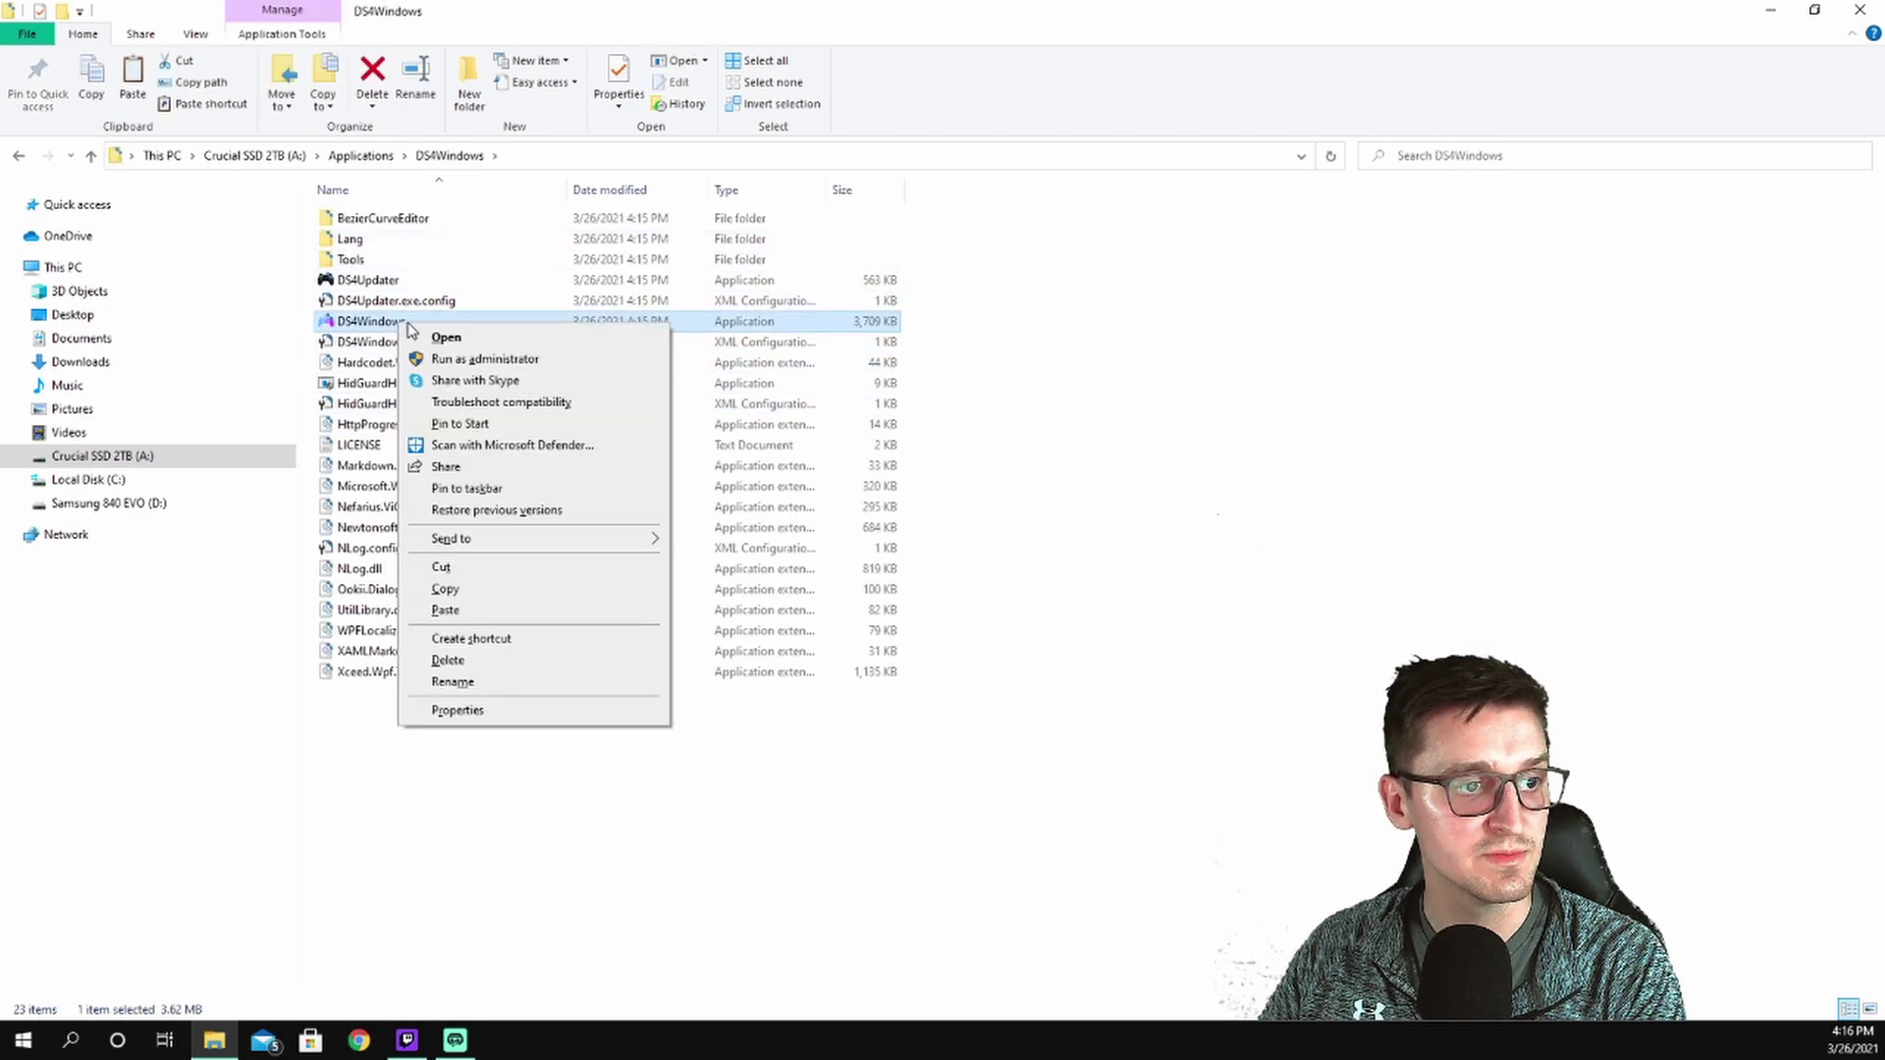
click(471, 639)
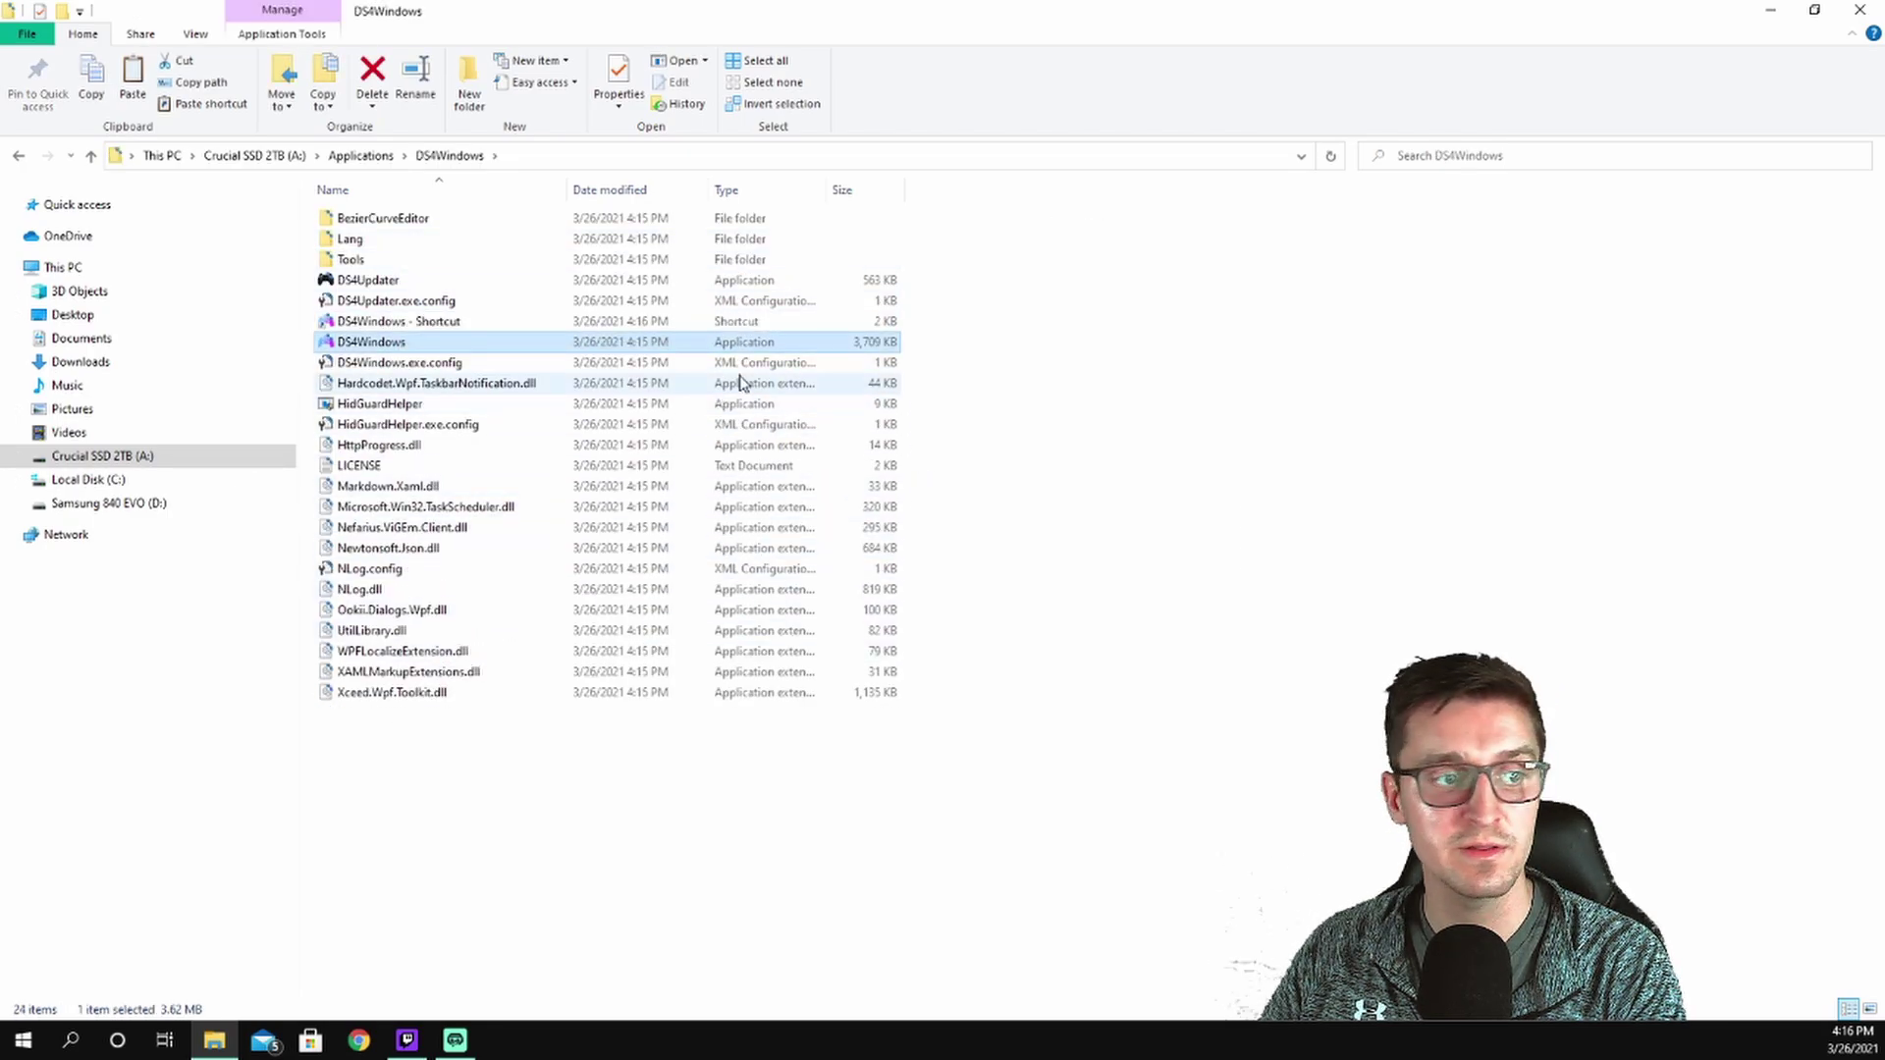
Step: Drag the DS4Windows shortcut onto the desktop beside Project64 and close Explorer
double_click(791, 22)
drag(783, 103, 786, 391)
drag(631, 673, 416, 143)
click(1312, 357)
click(986, 432)
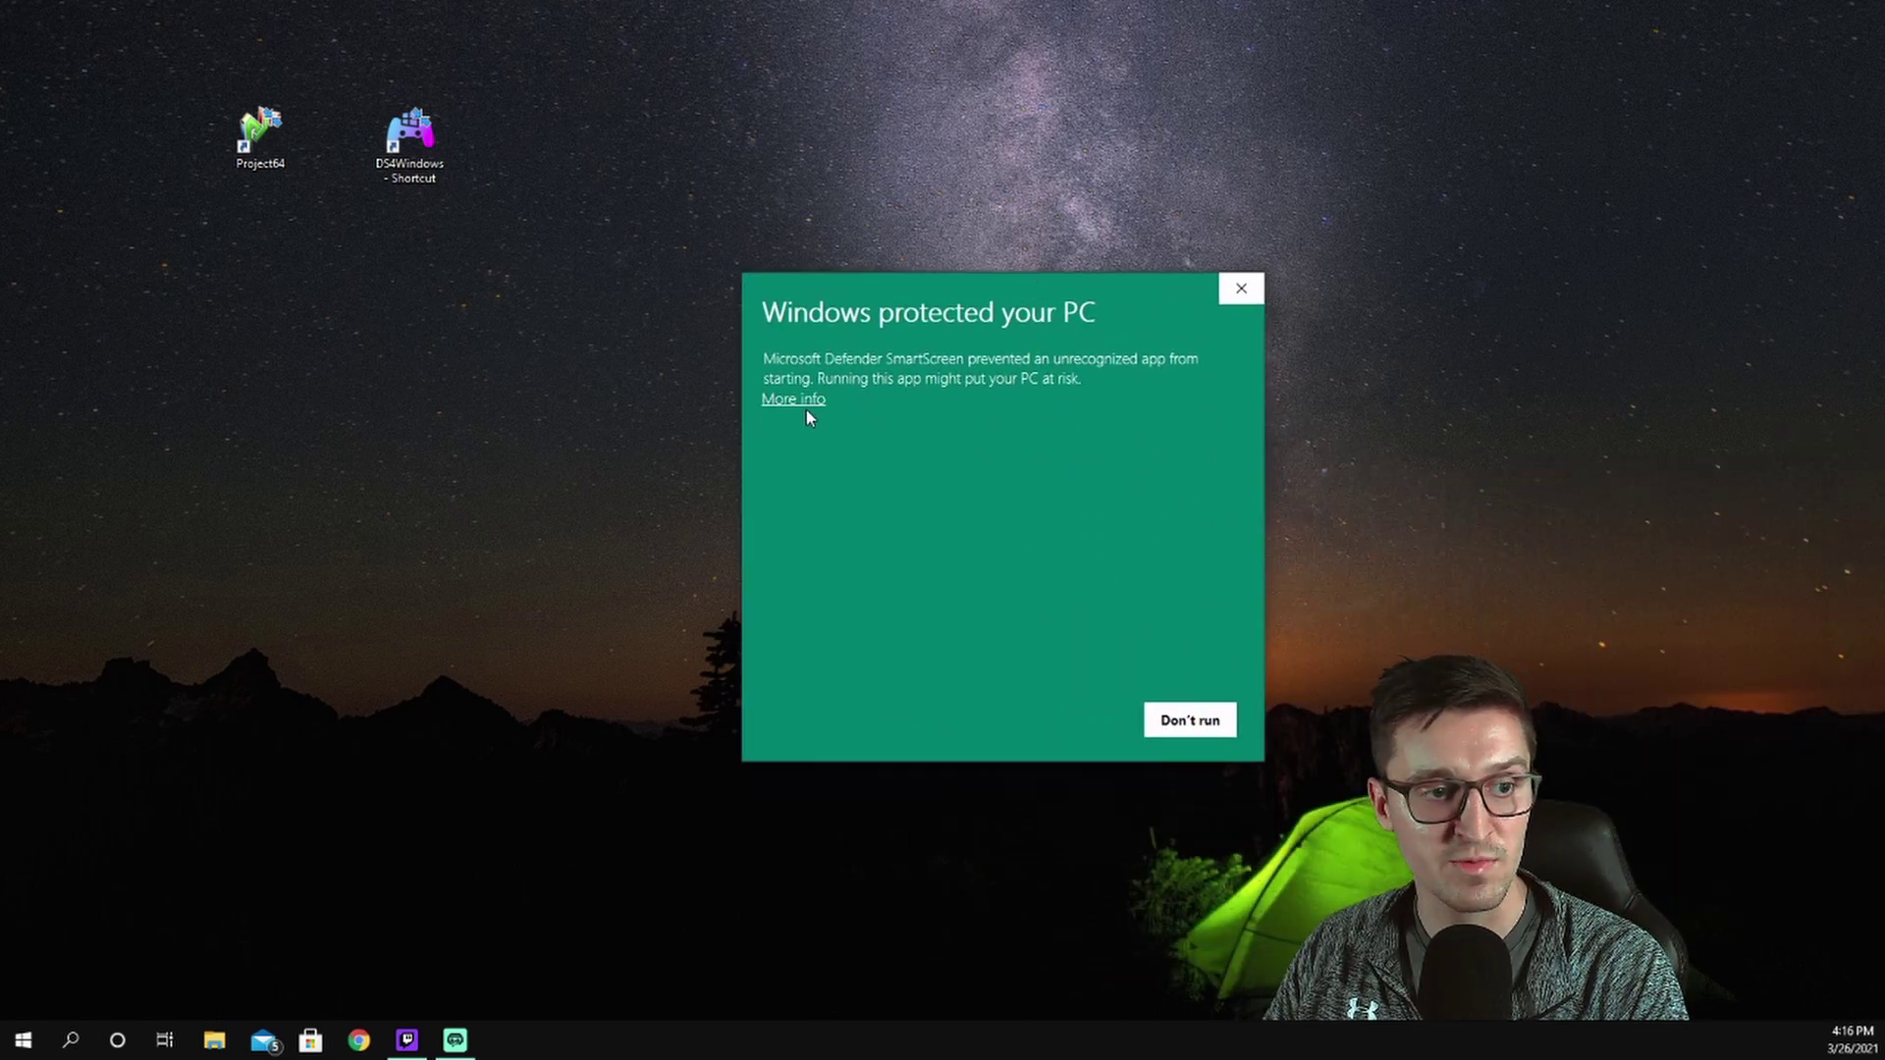
Step: Run DS4Windows past the SmartScreen warning and save its settings in the Program Folder
click(802, 402)
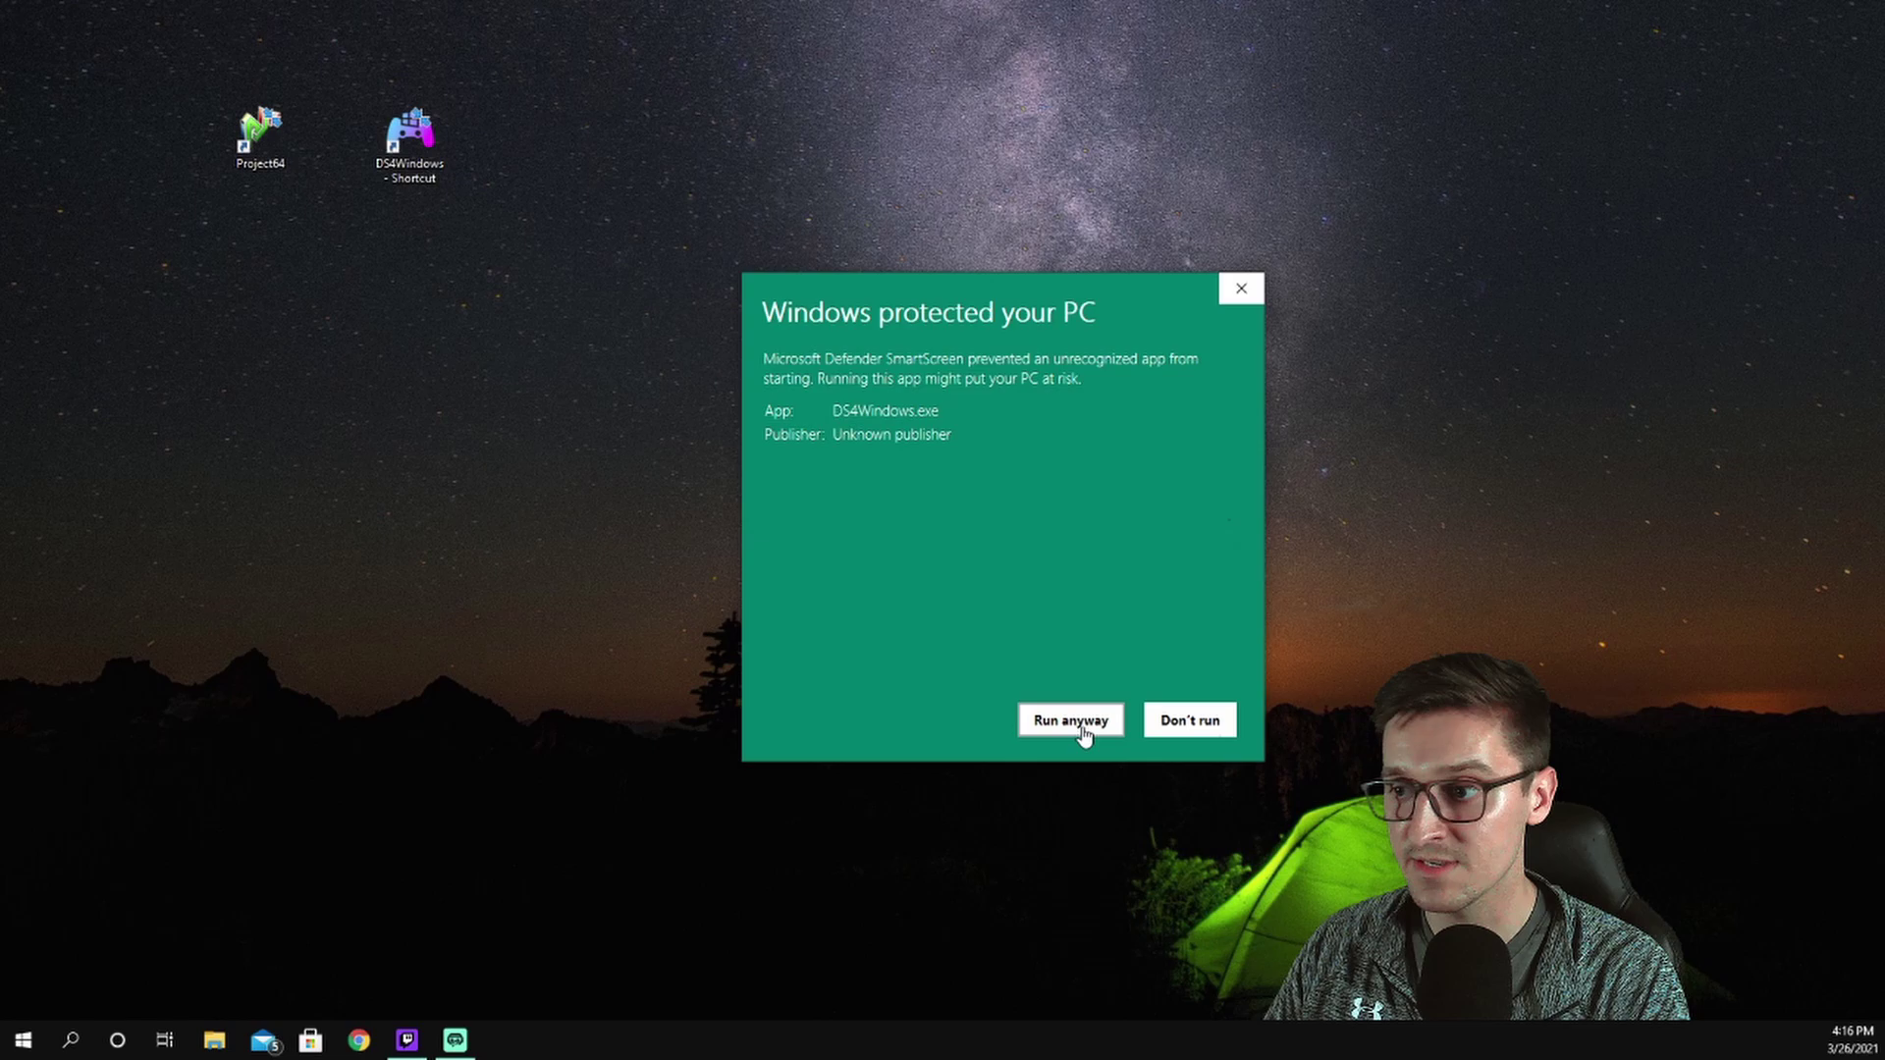
click(1071, 723)
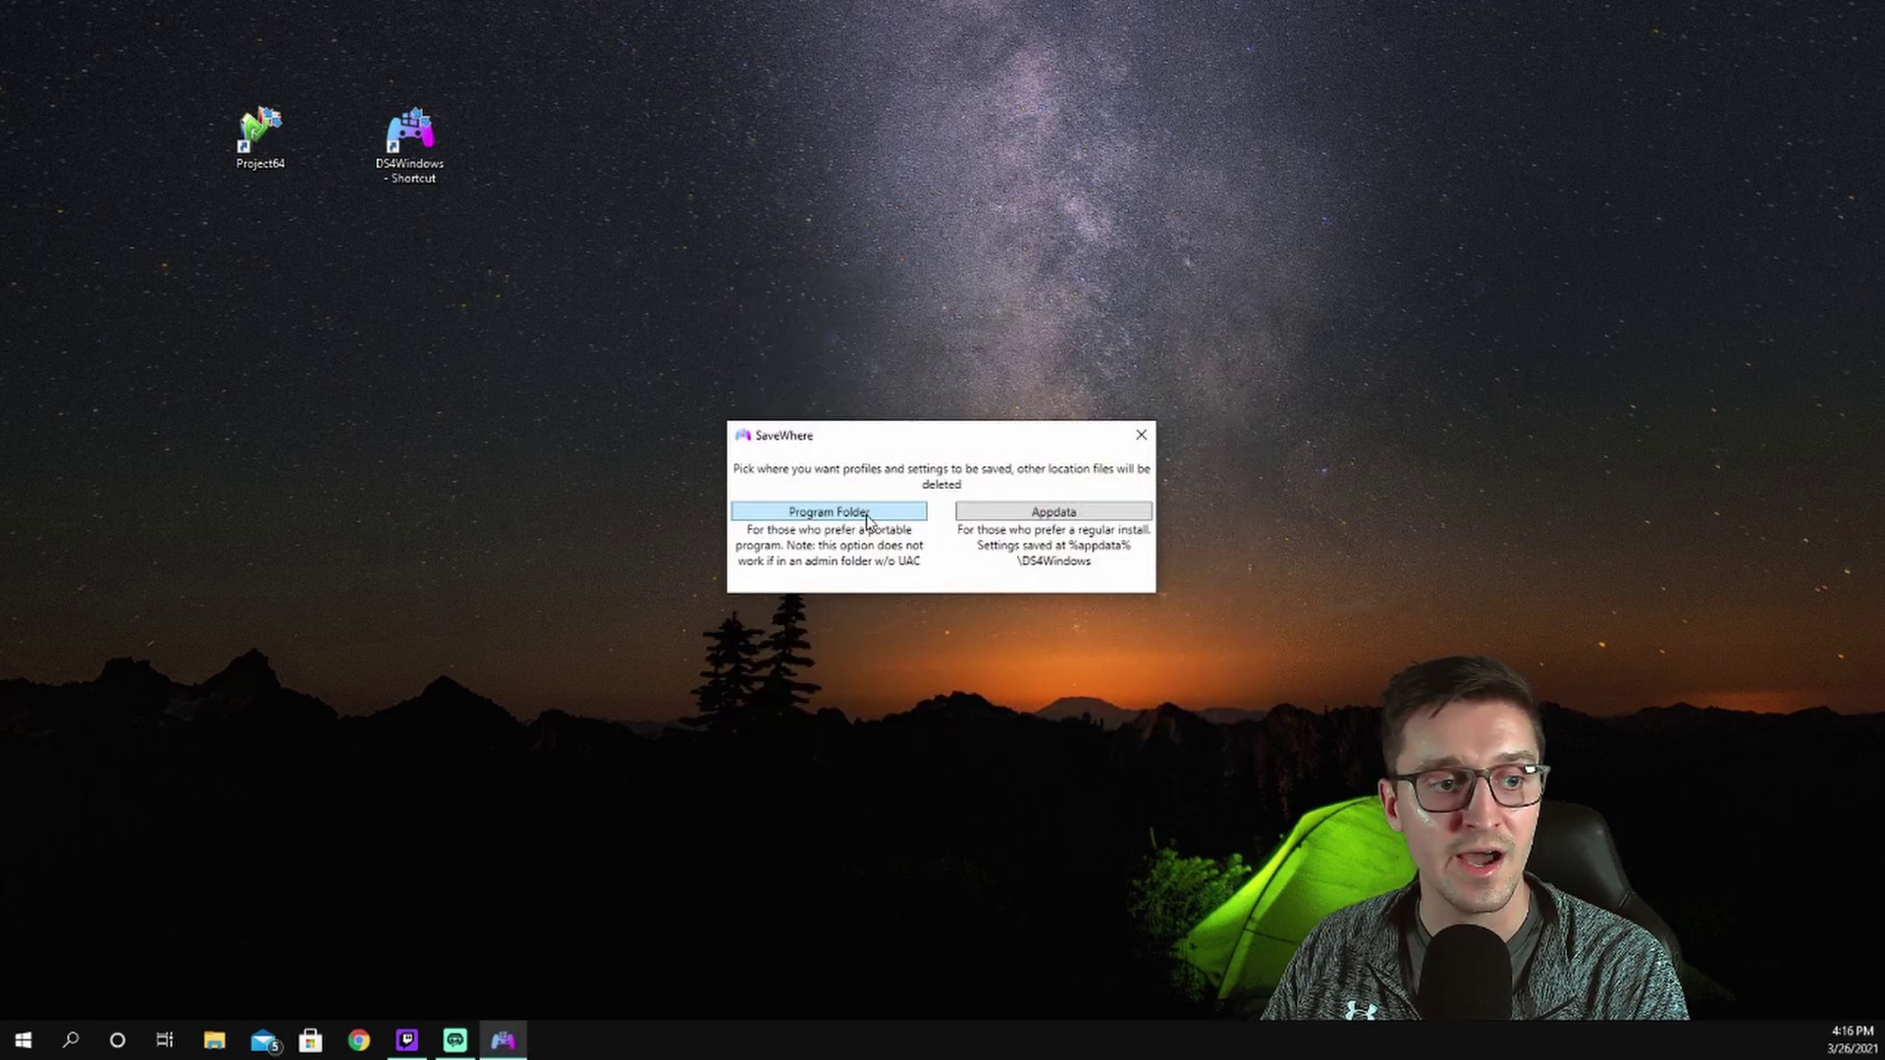
click(868, 515)
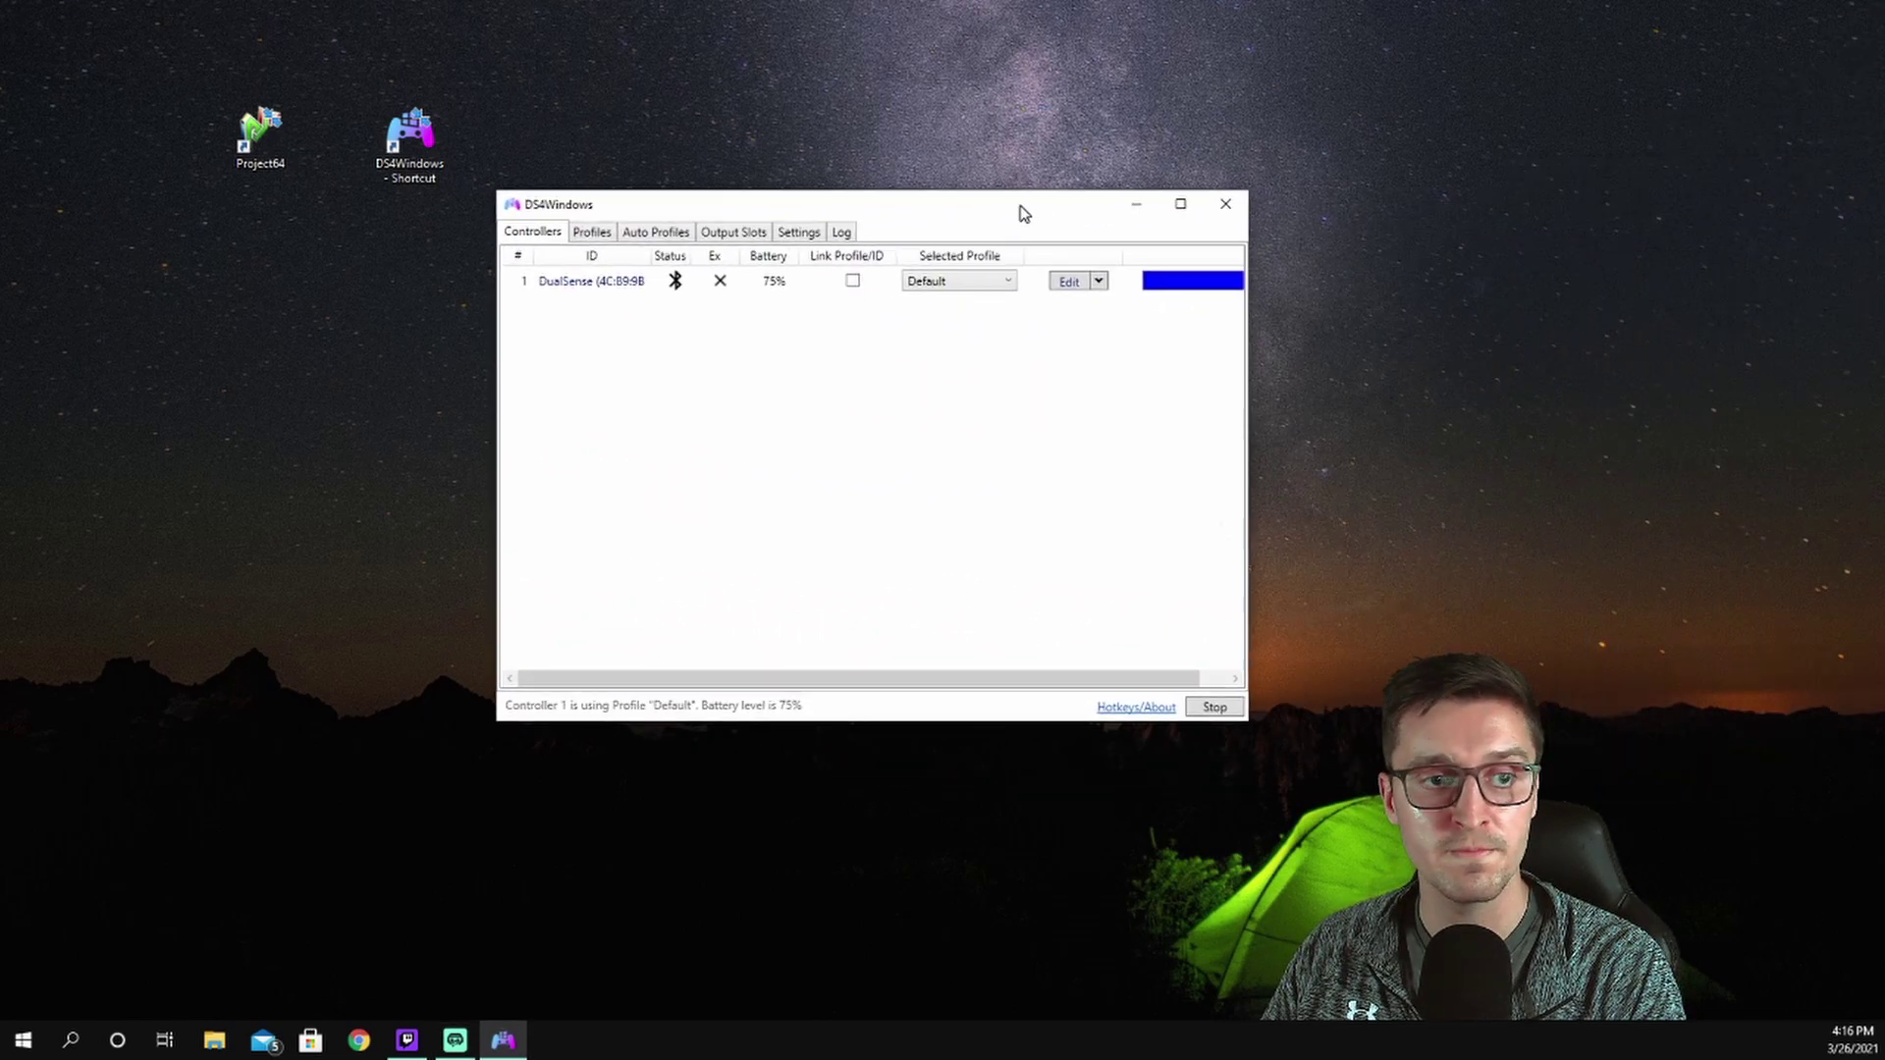
drag(1018, 210, 1073, 231)
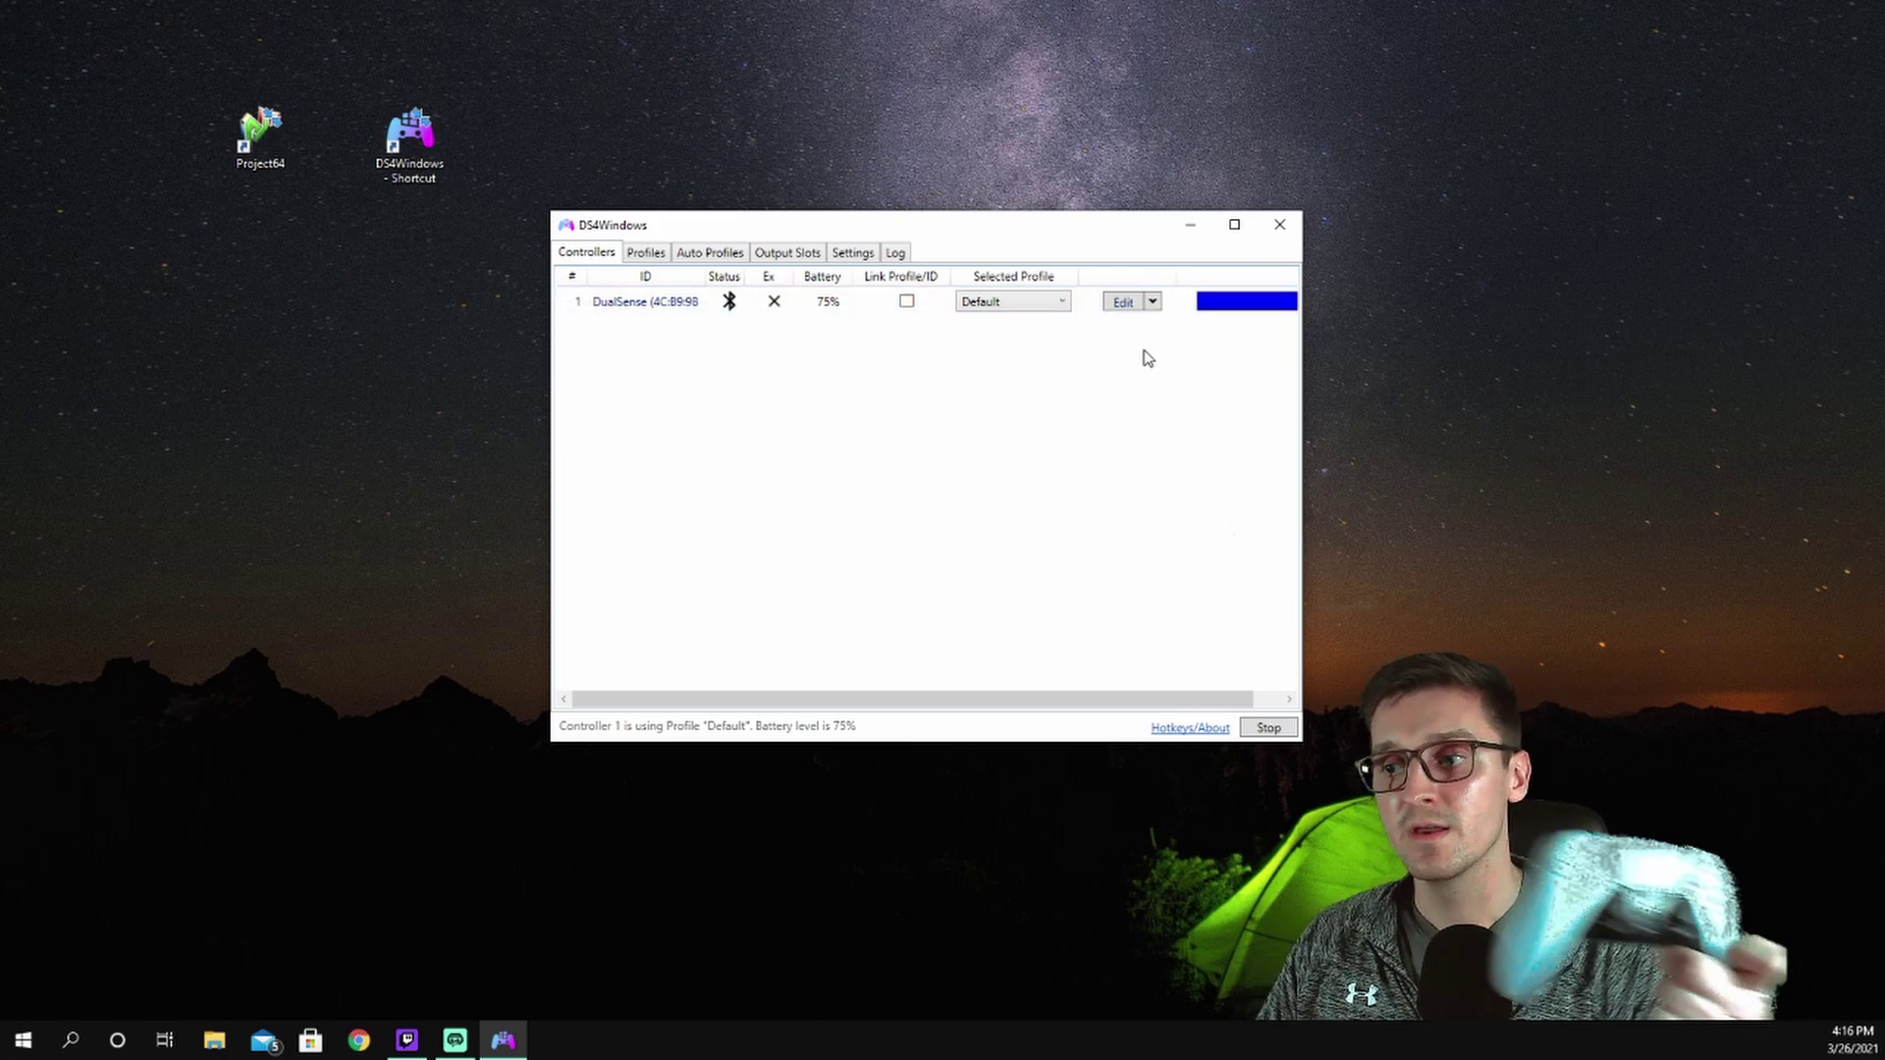
Step: Set the DualSense lightbar to dark teal #FF003E4F (R 0, G 62, B 79), then show Settings
click(1165, 295)
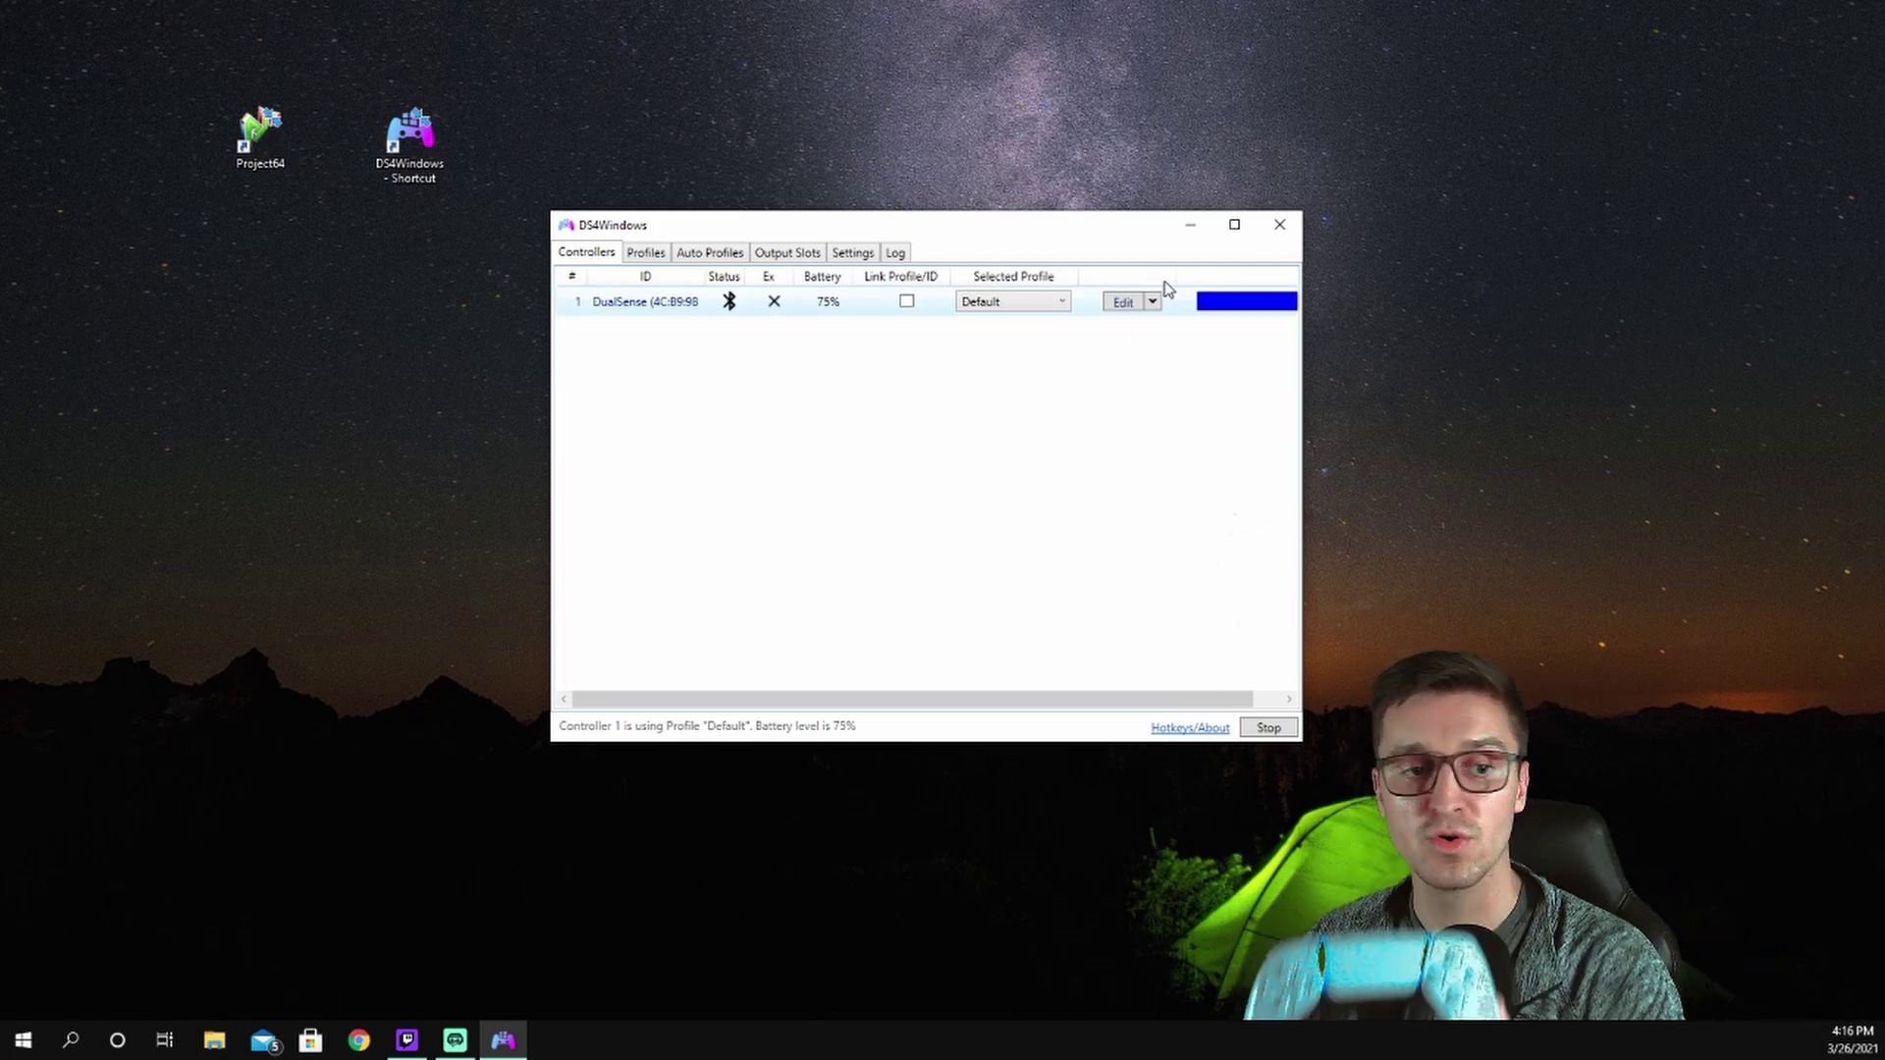
right_click(1267, 306)
click(1305, 332)
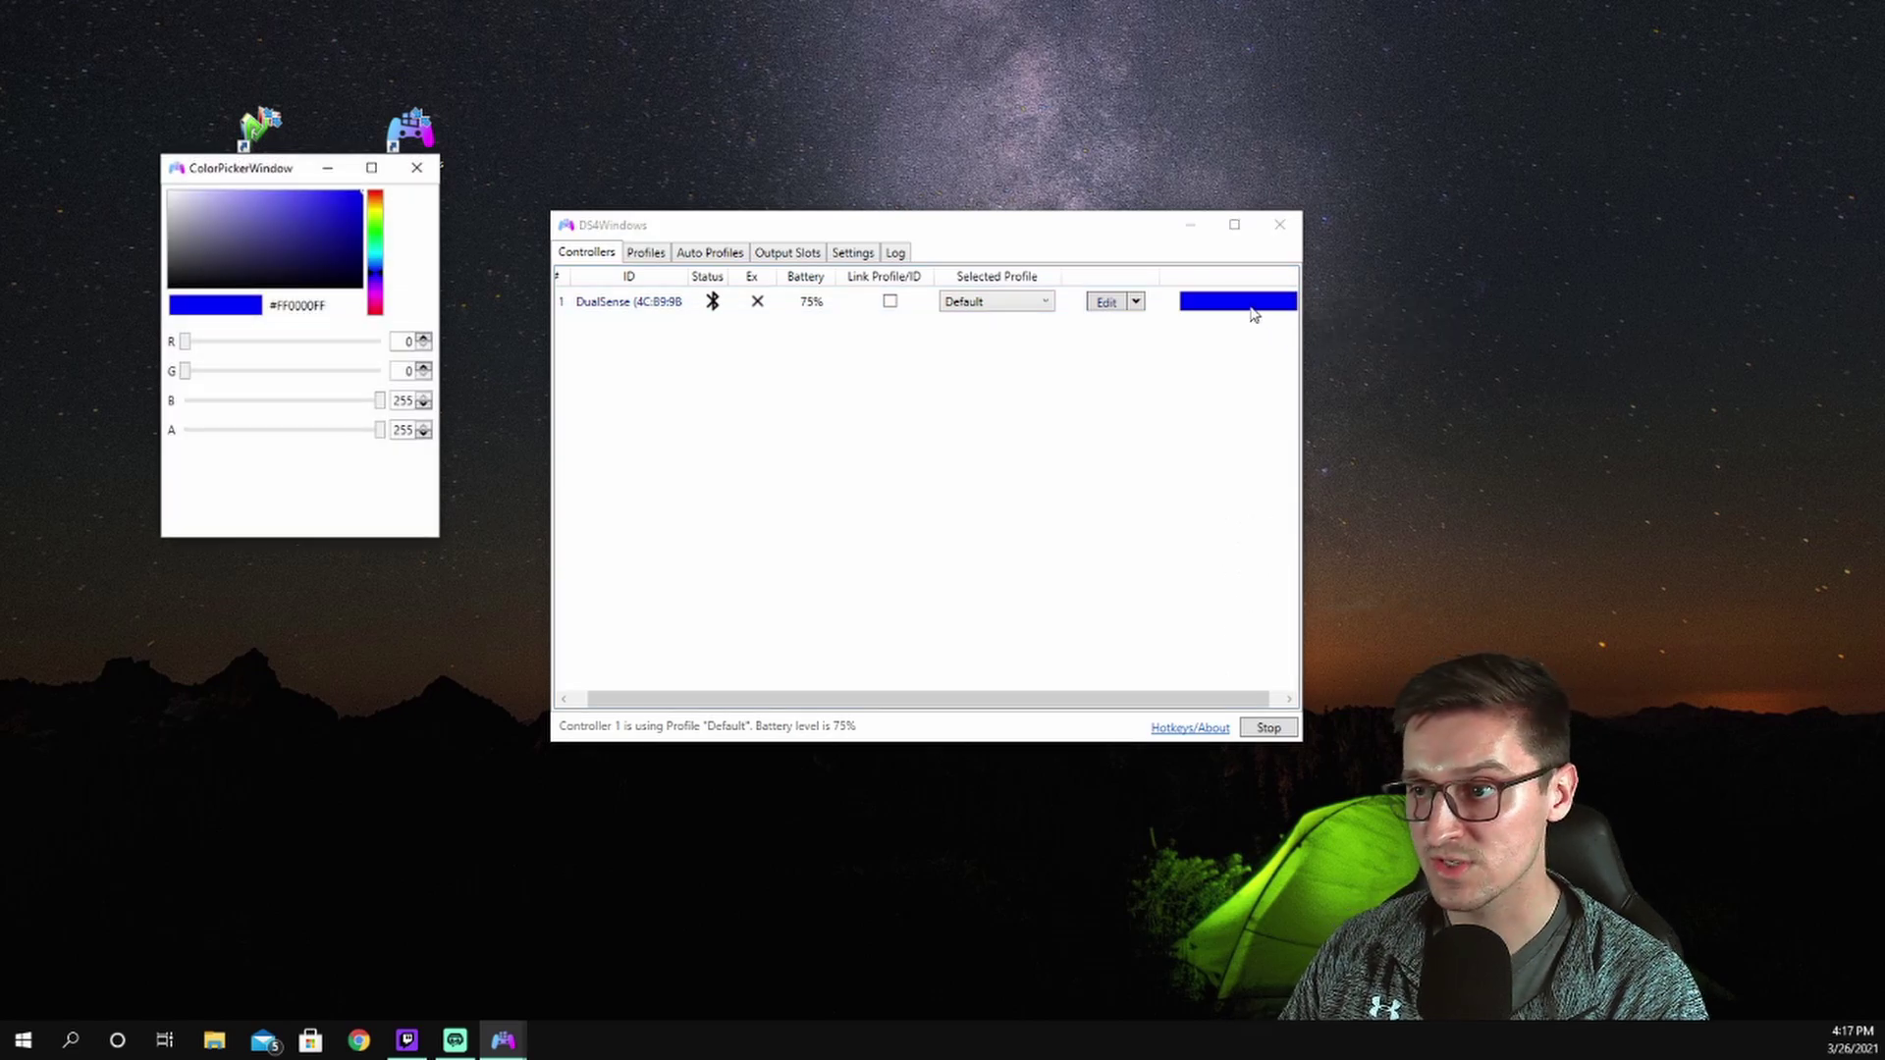
click(374, 222)
click(357, 206)
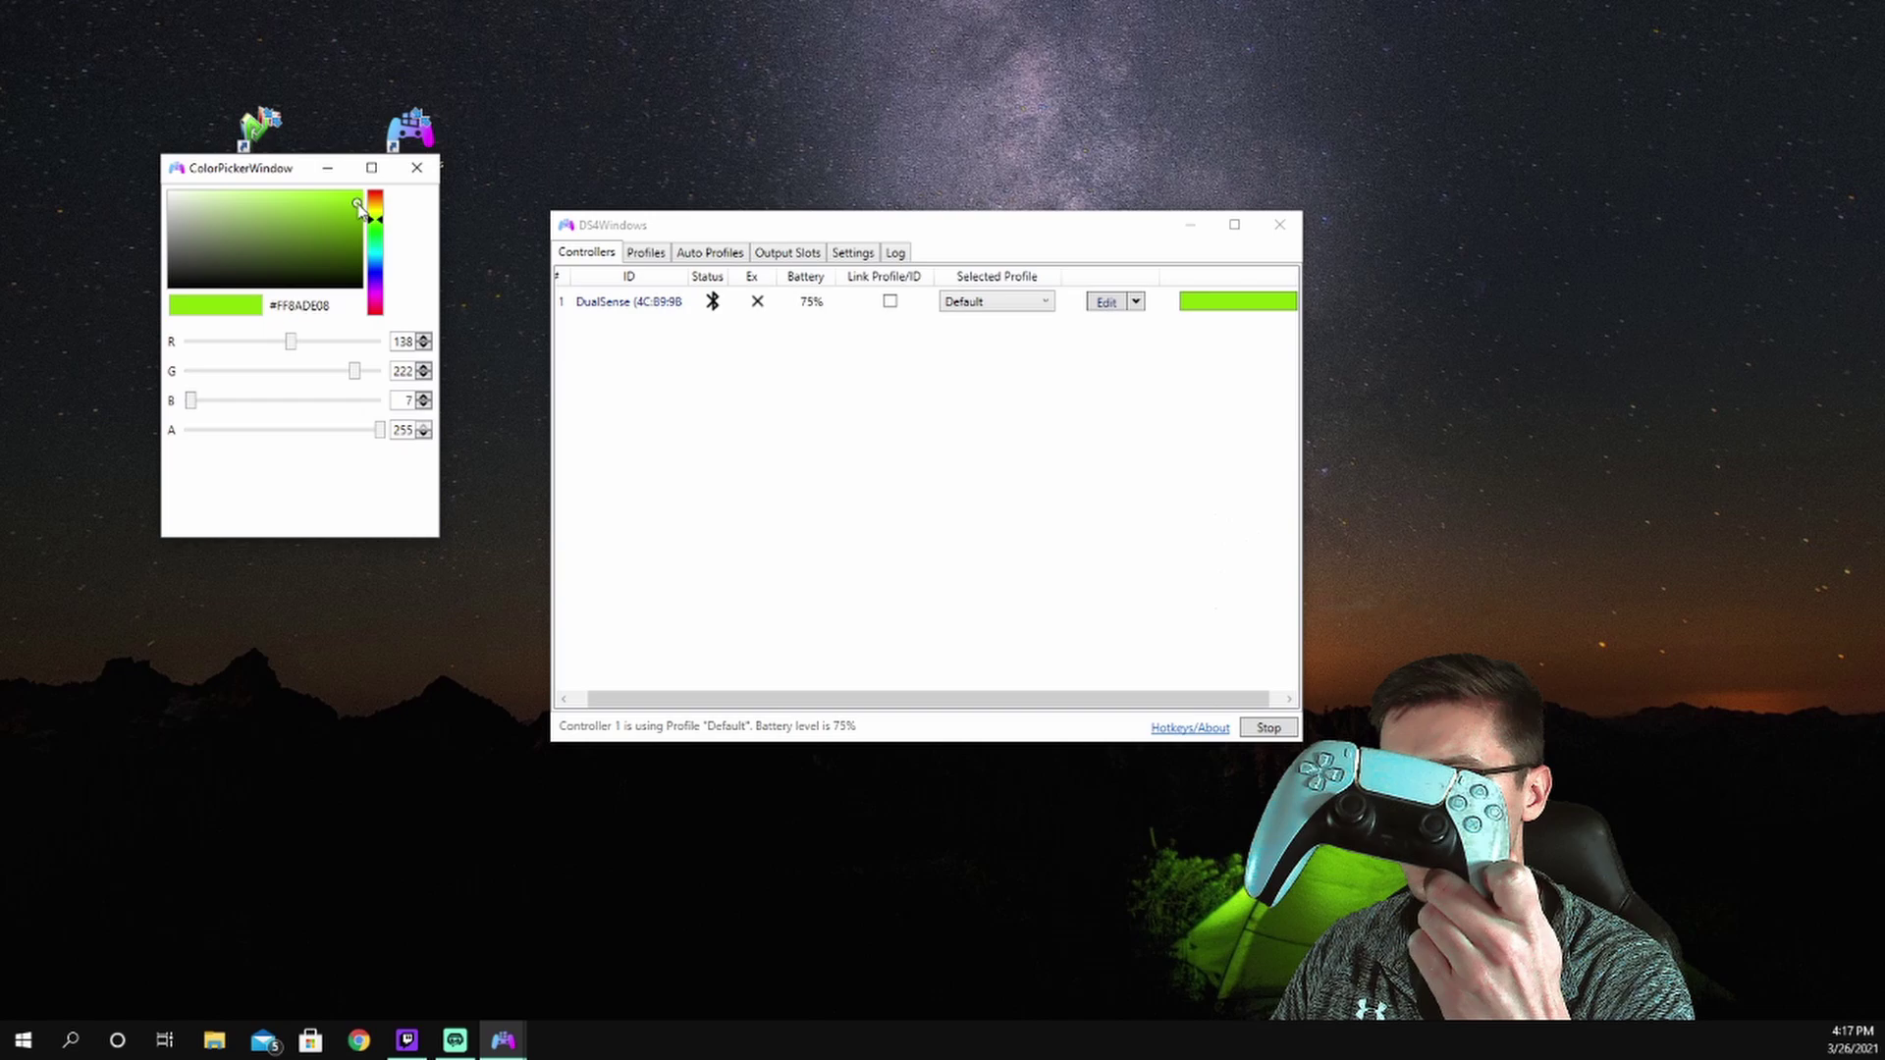
mouse_move(357, 206)
mouse_down()
mouse_move(359, 289)
mouse_move(362, 257)
mouse_up()
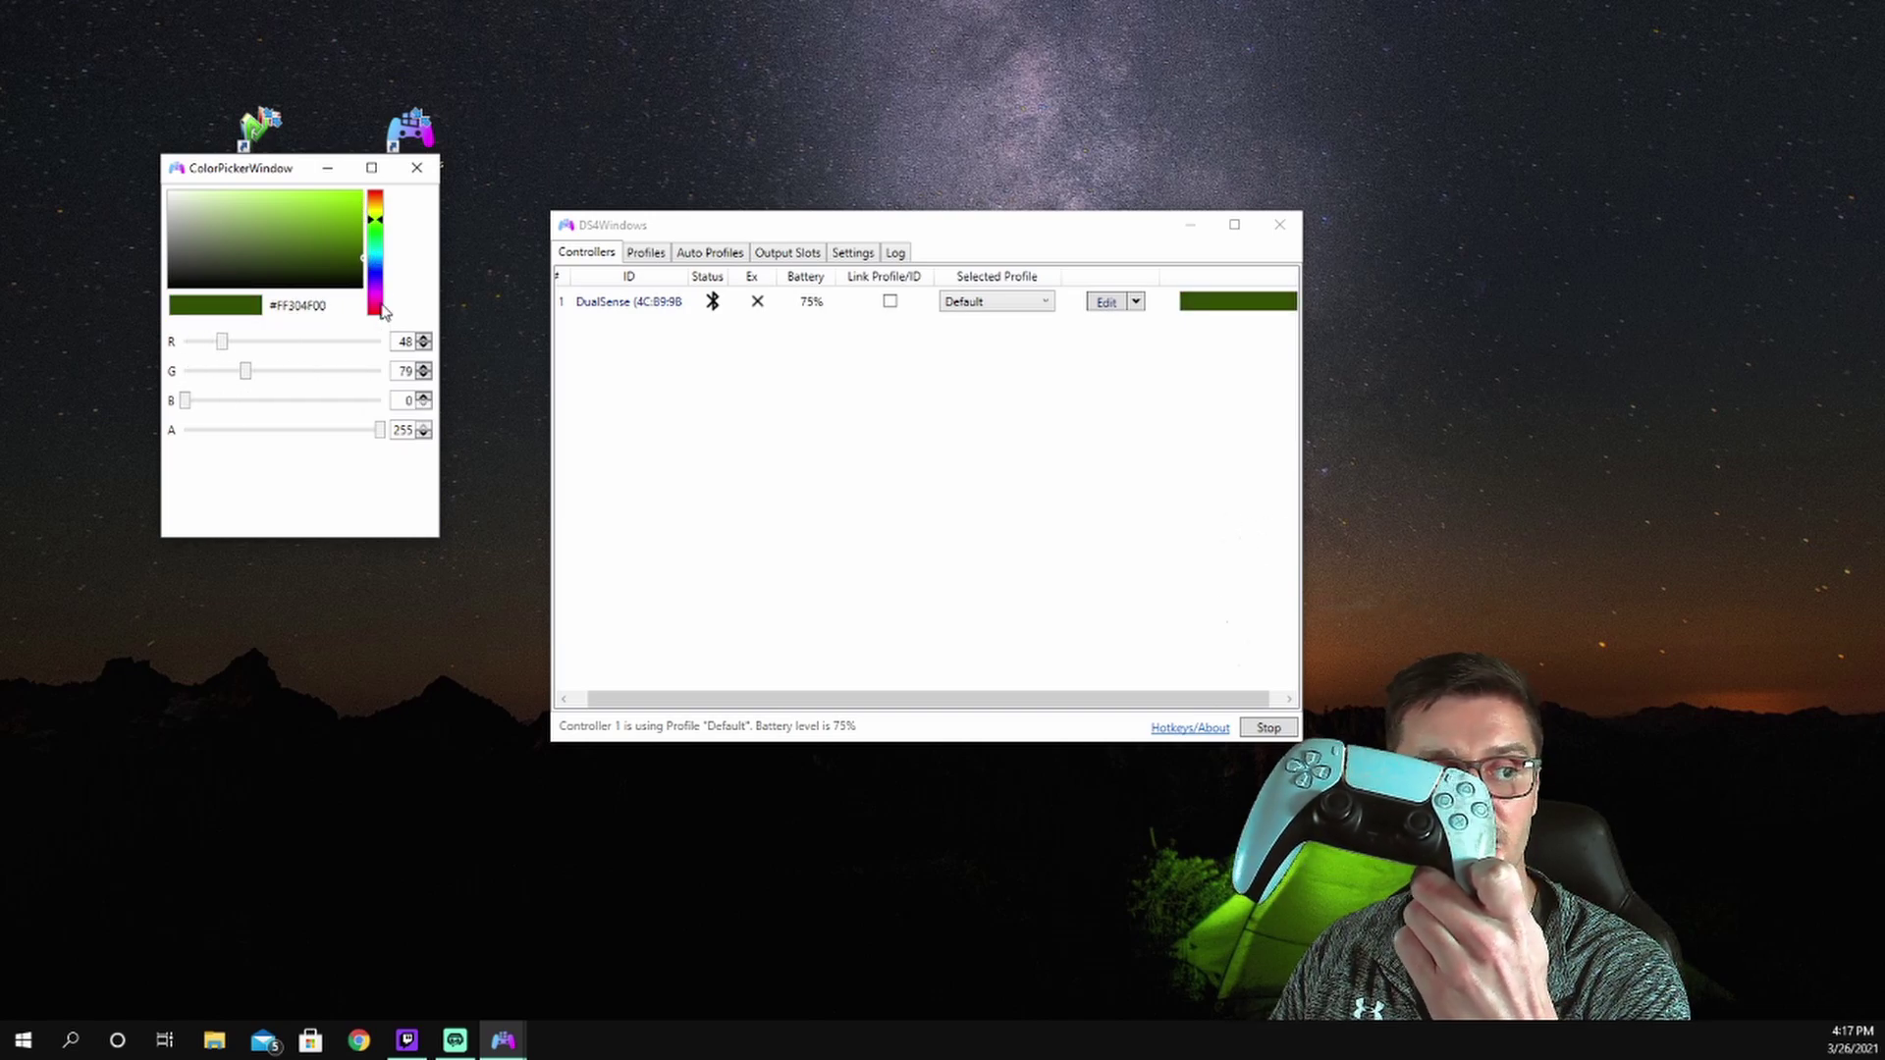
click(375, 229)
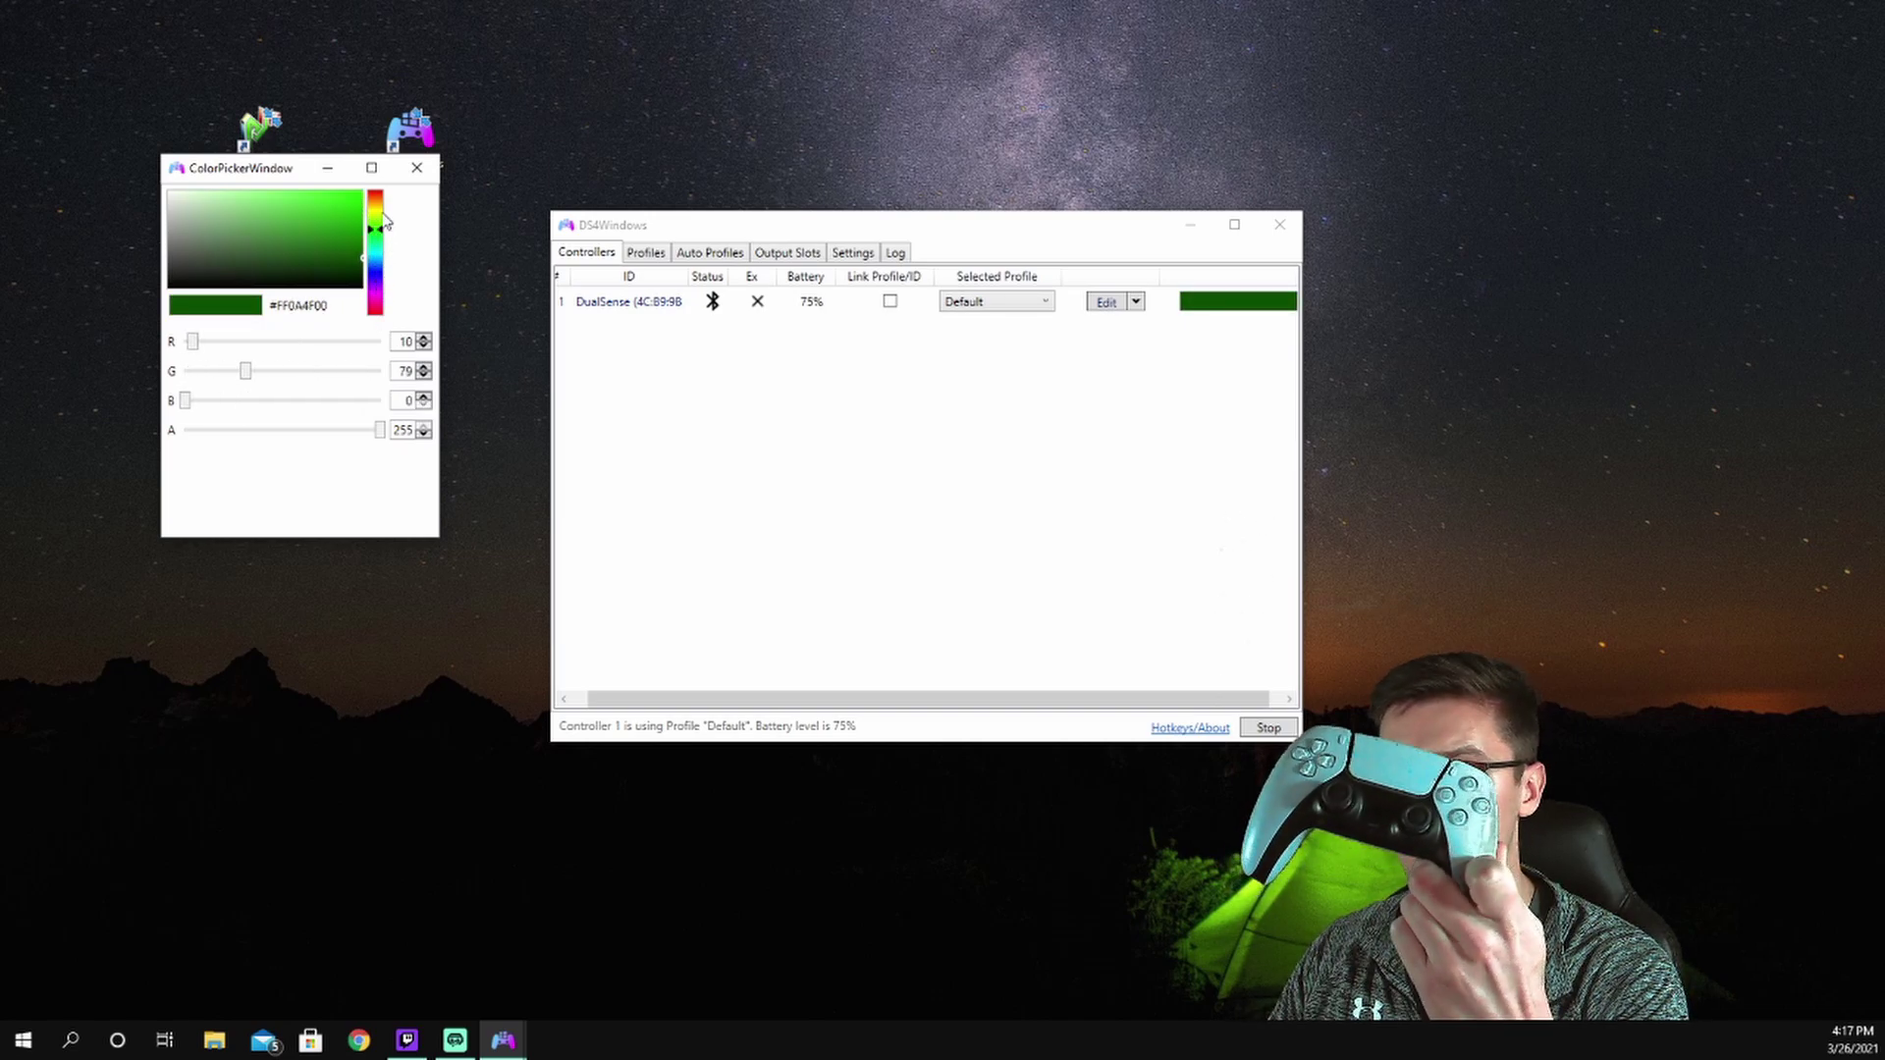
mouse_move(383, 253)
mouse_down()
mouse_move(378, 275)
mouse_move(378, 216)
mouse_move(378, 263)
mouse_up()
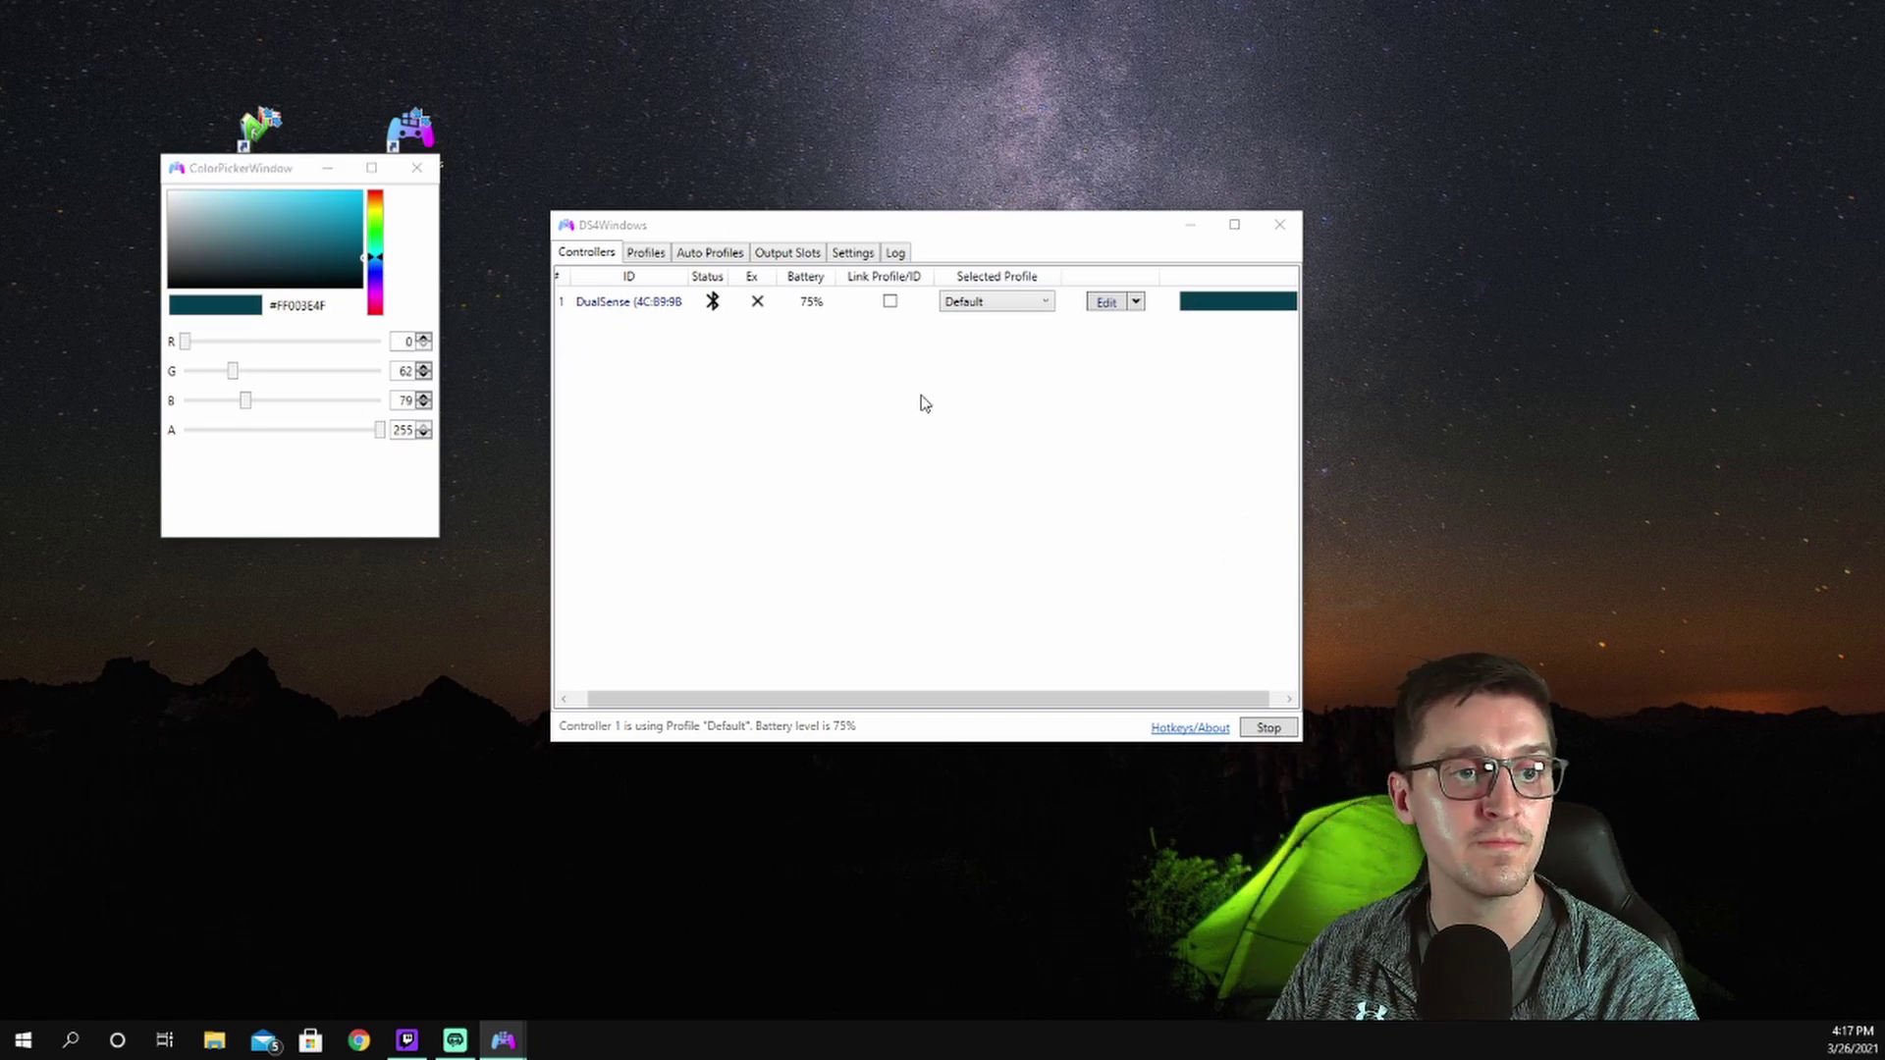
click(414, 171)
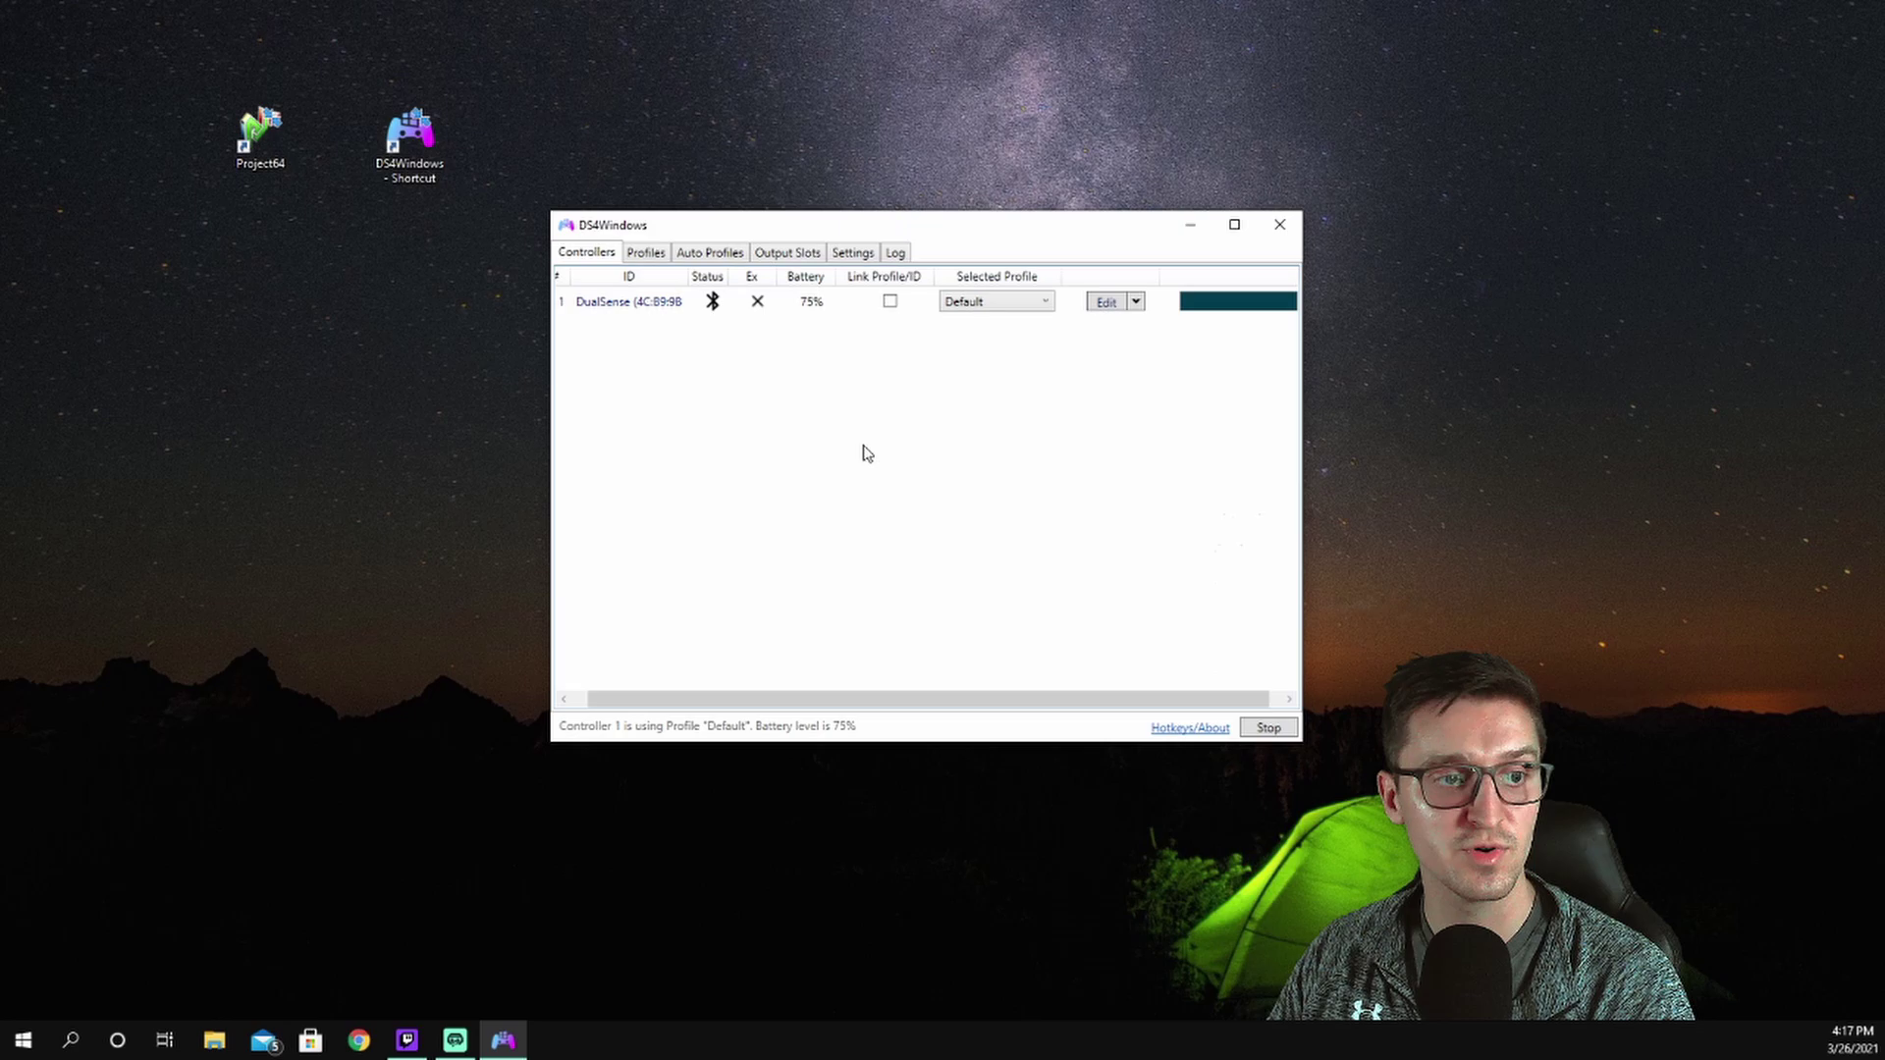
click(863, 256)
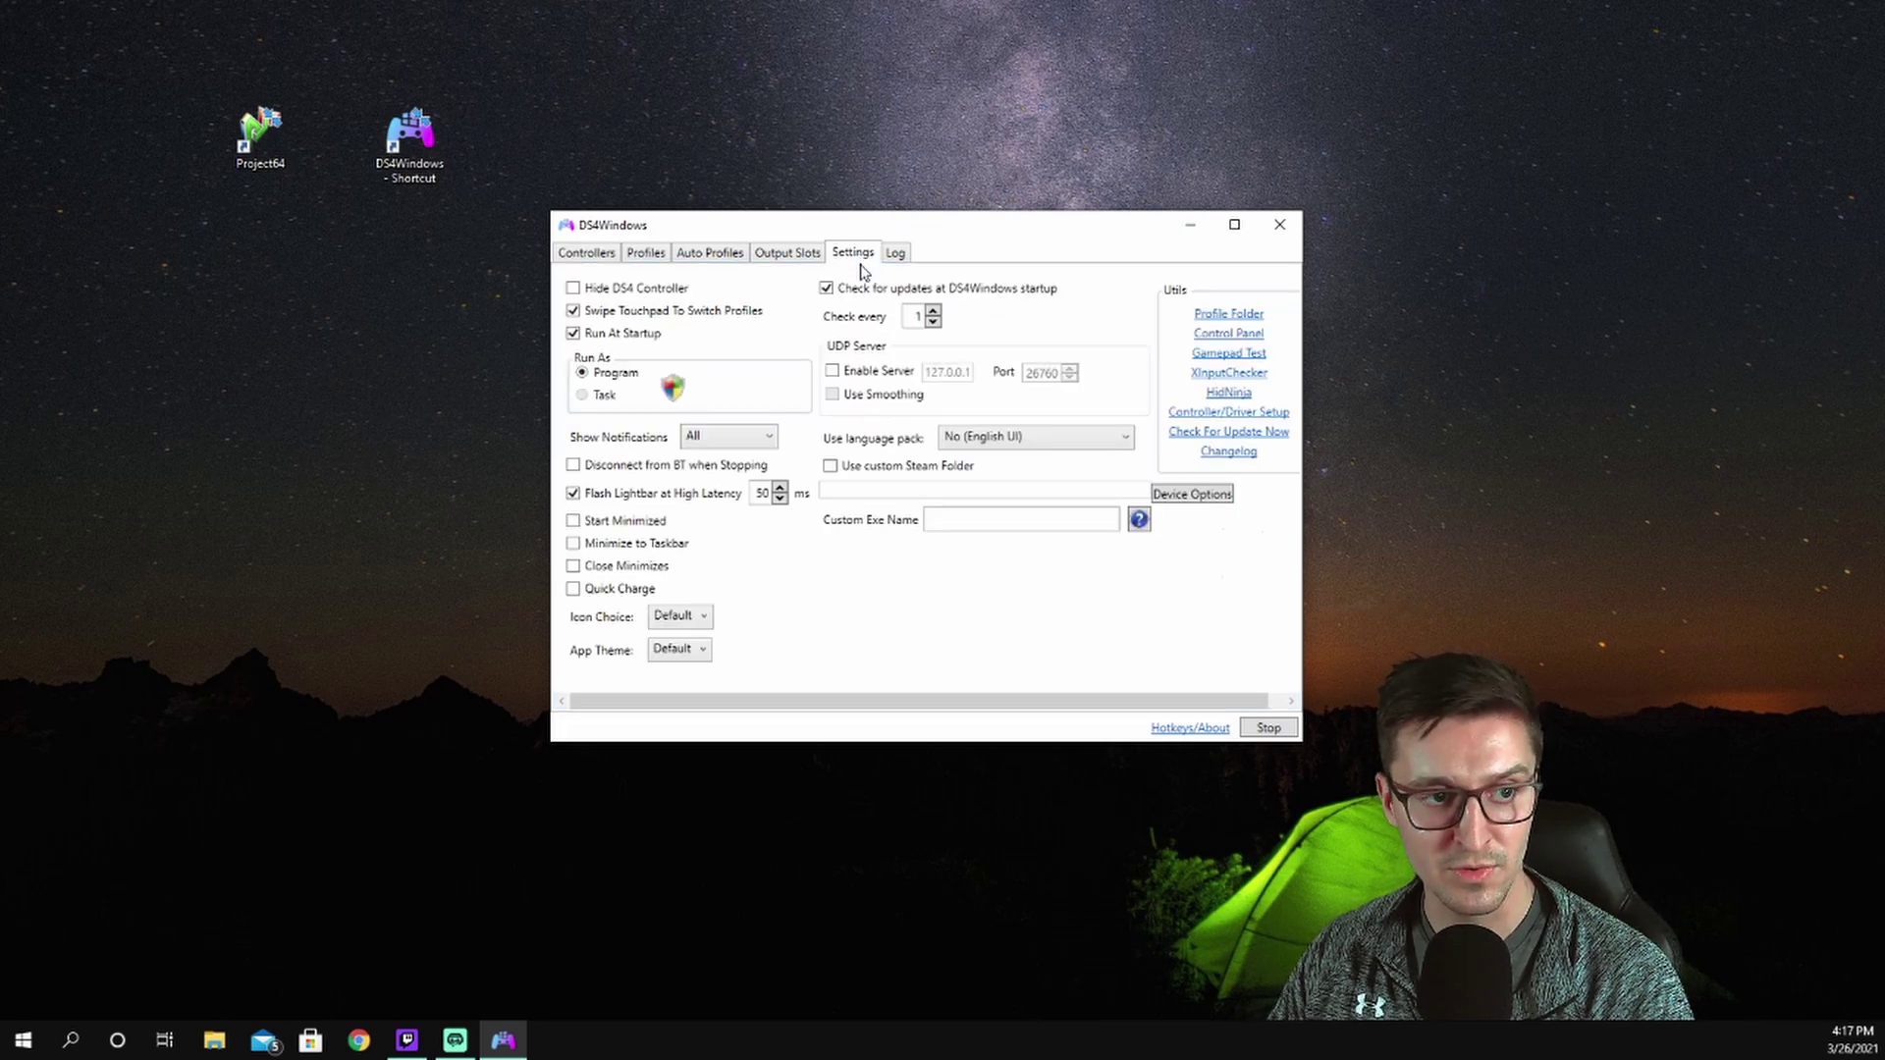
Step: Launch XInputChecker from Settings, arrange it beside DS4Windows, and maximize it
click(1220, 377)
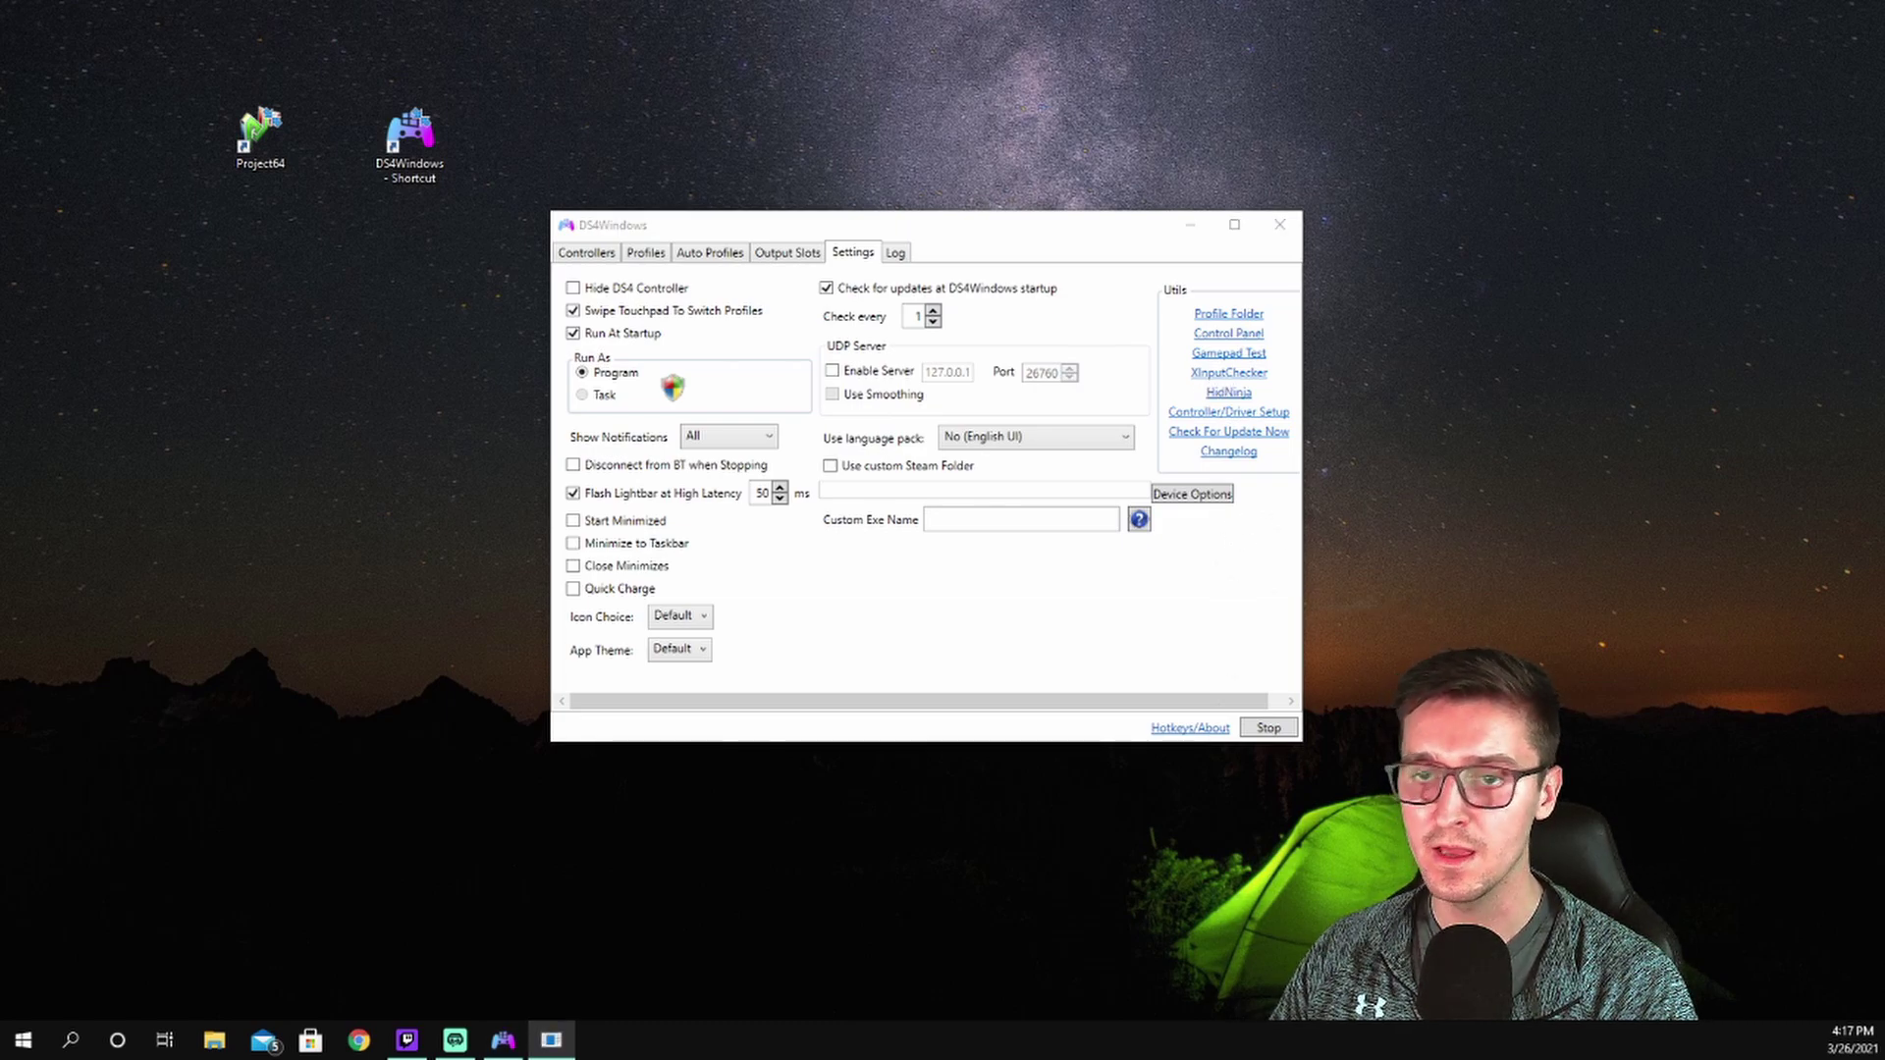
drag(1249, 222, 1379, 164)
drag(1021, 227, 521, 273)
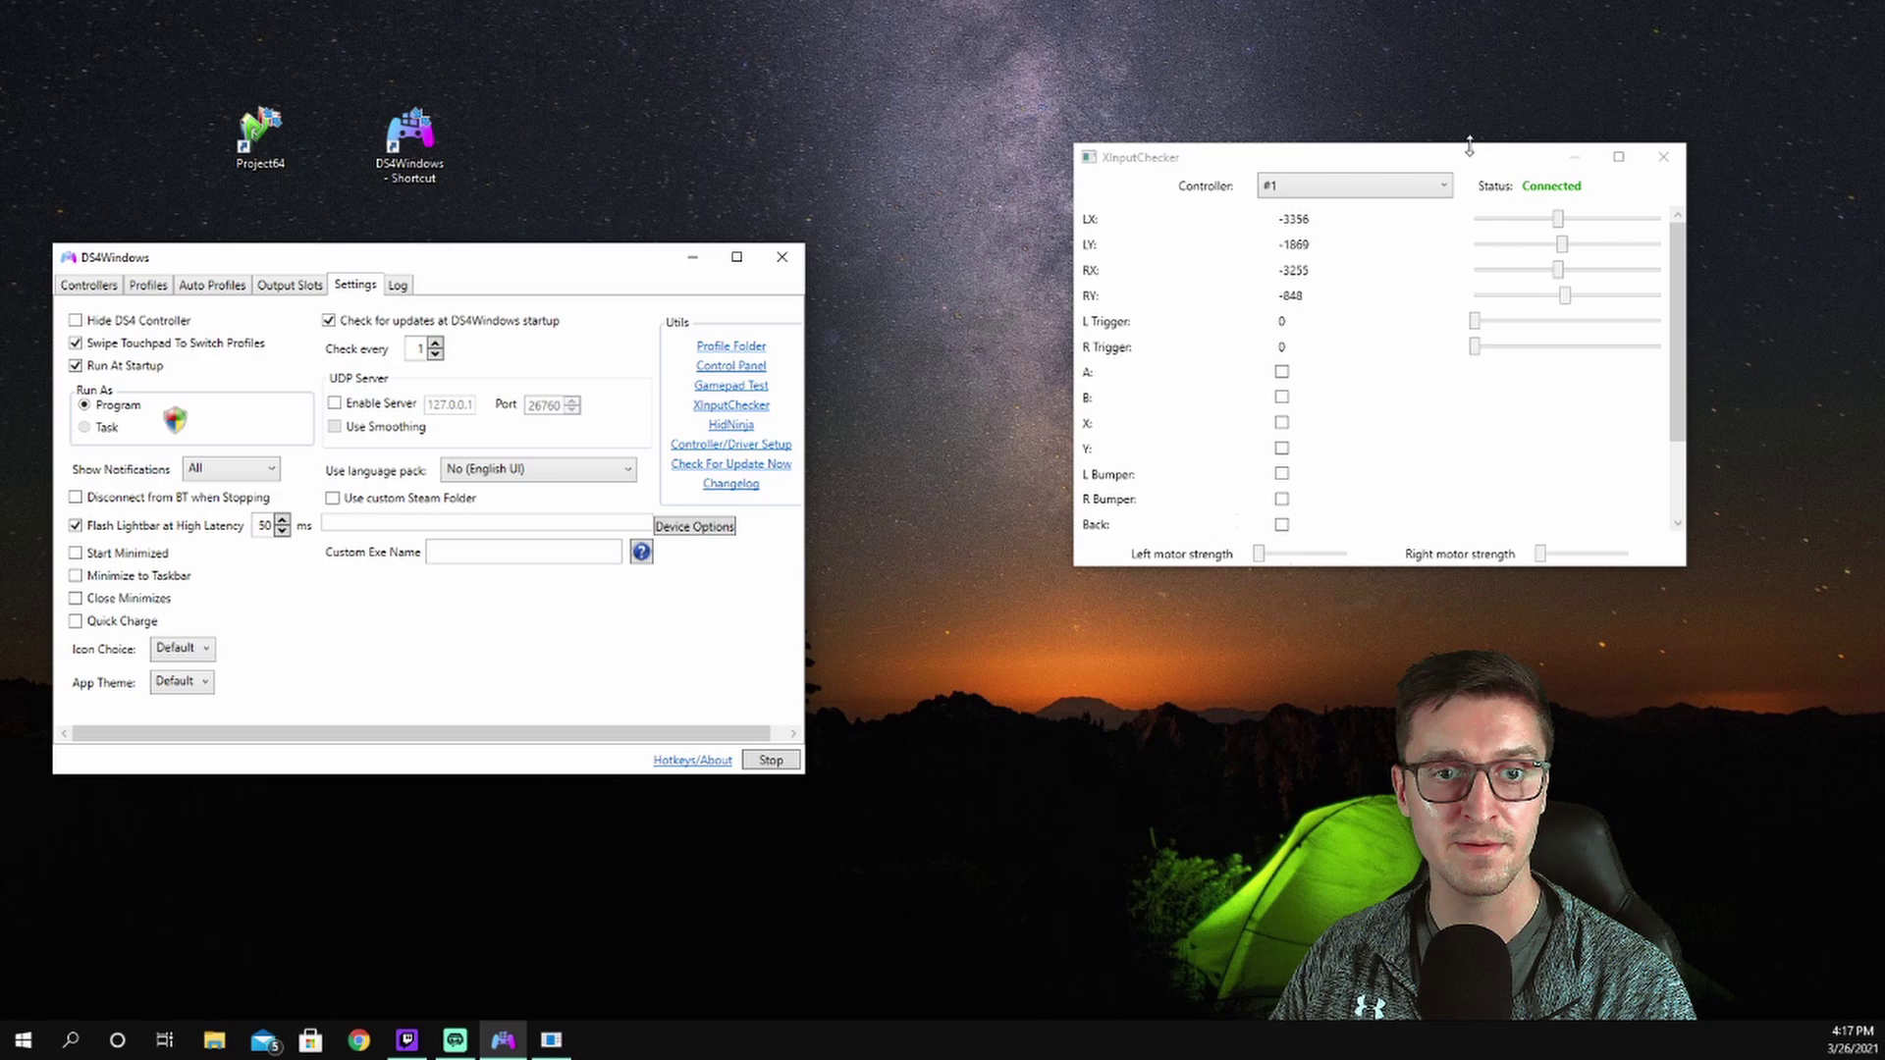
drag(1470, 145, 1395, 160)
double_click(1394, 160)
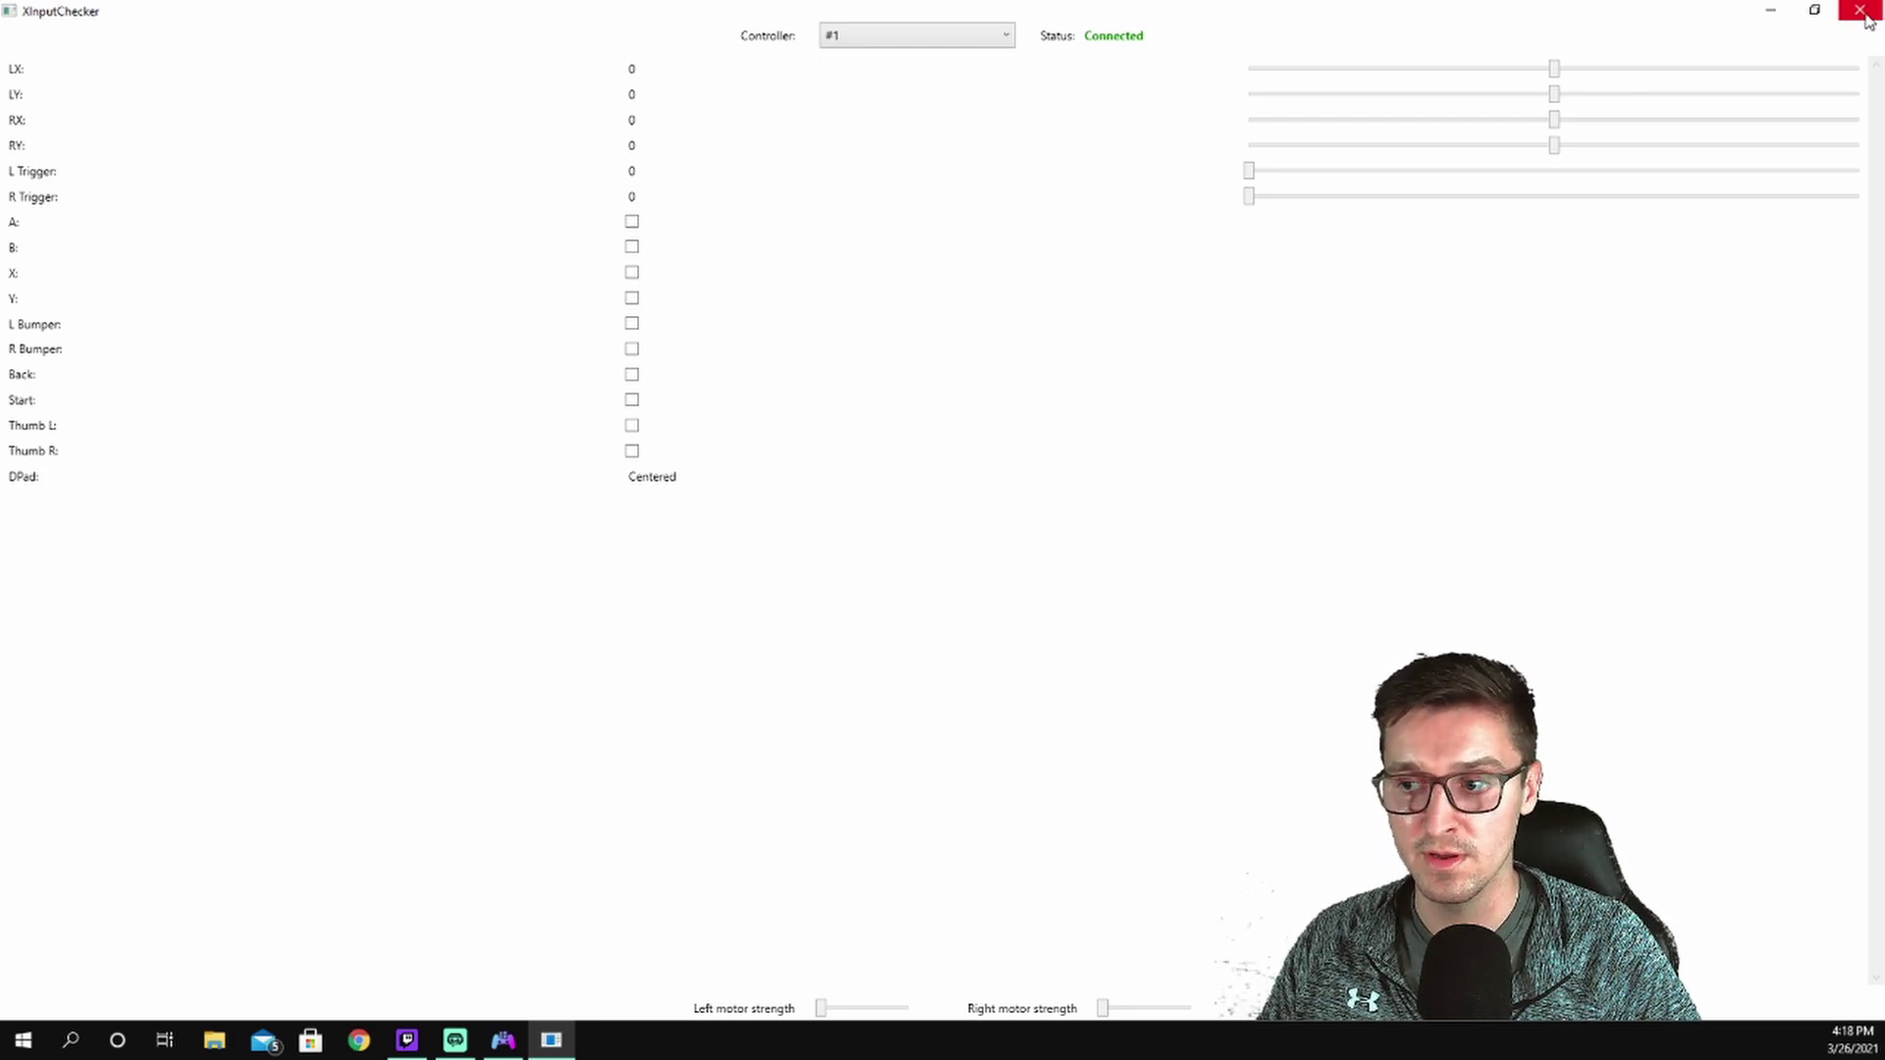
Step: Close XInputChecker and quit DS4Windows, confirming the controller disconnect
click(1861, 12)
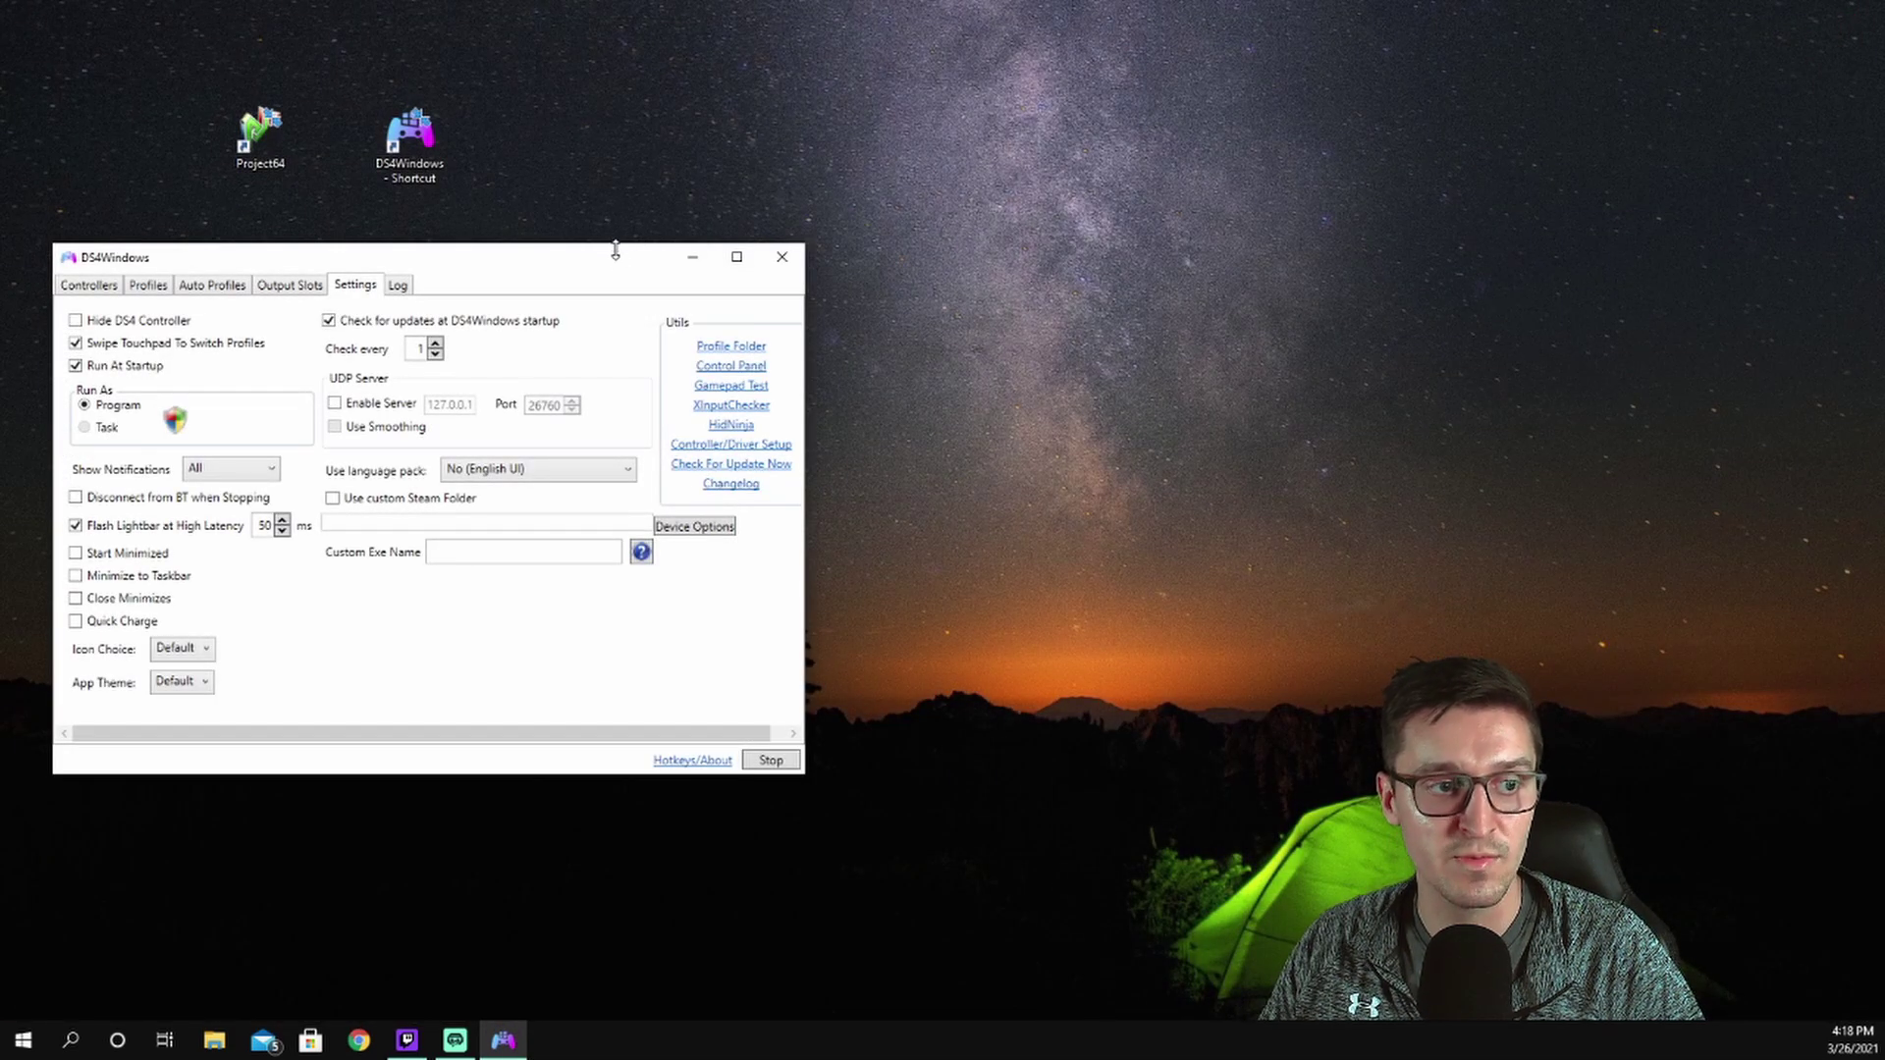
drag(615, 250, 982, 195)
click(1150, 200)
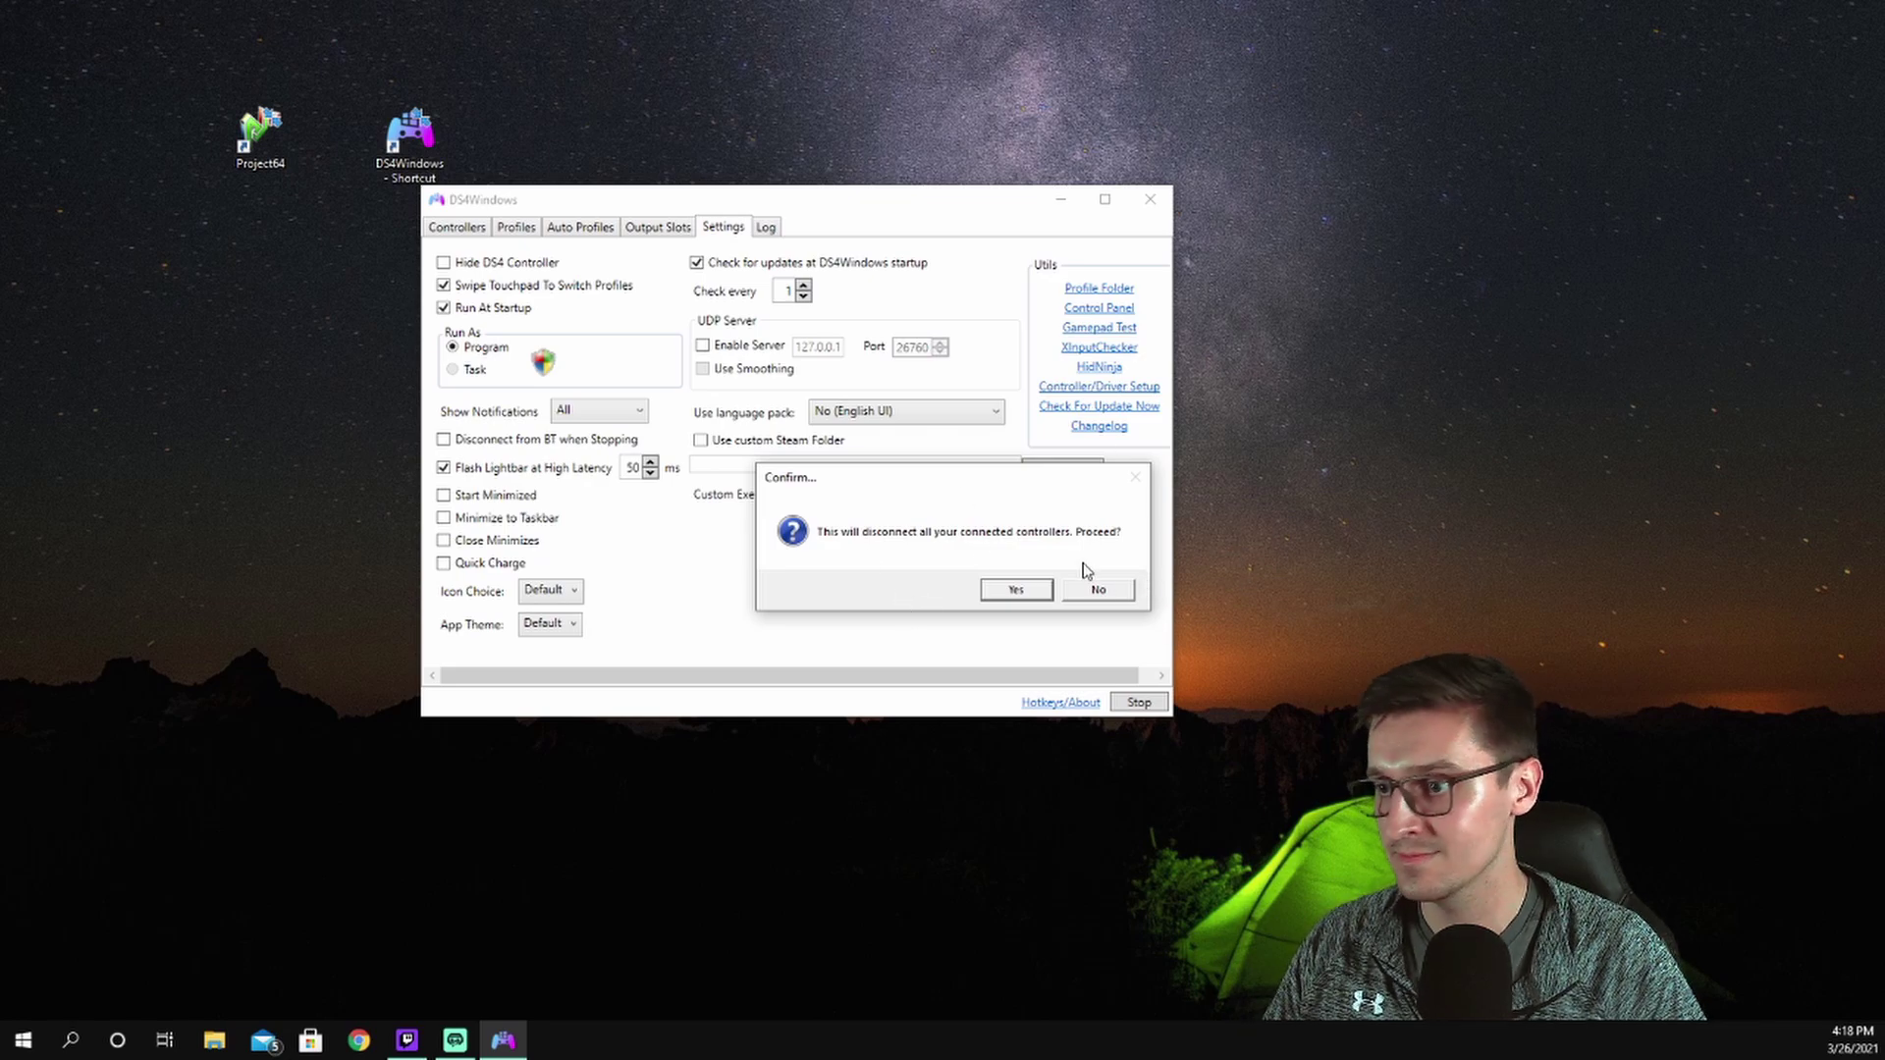
click(1014, 592)
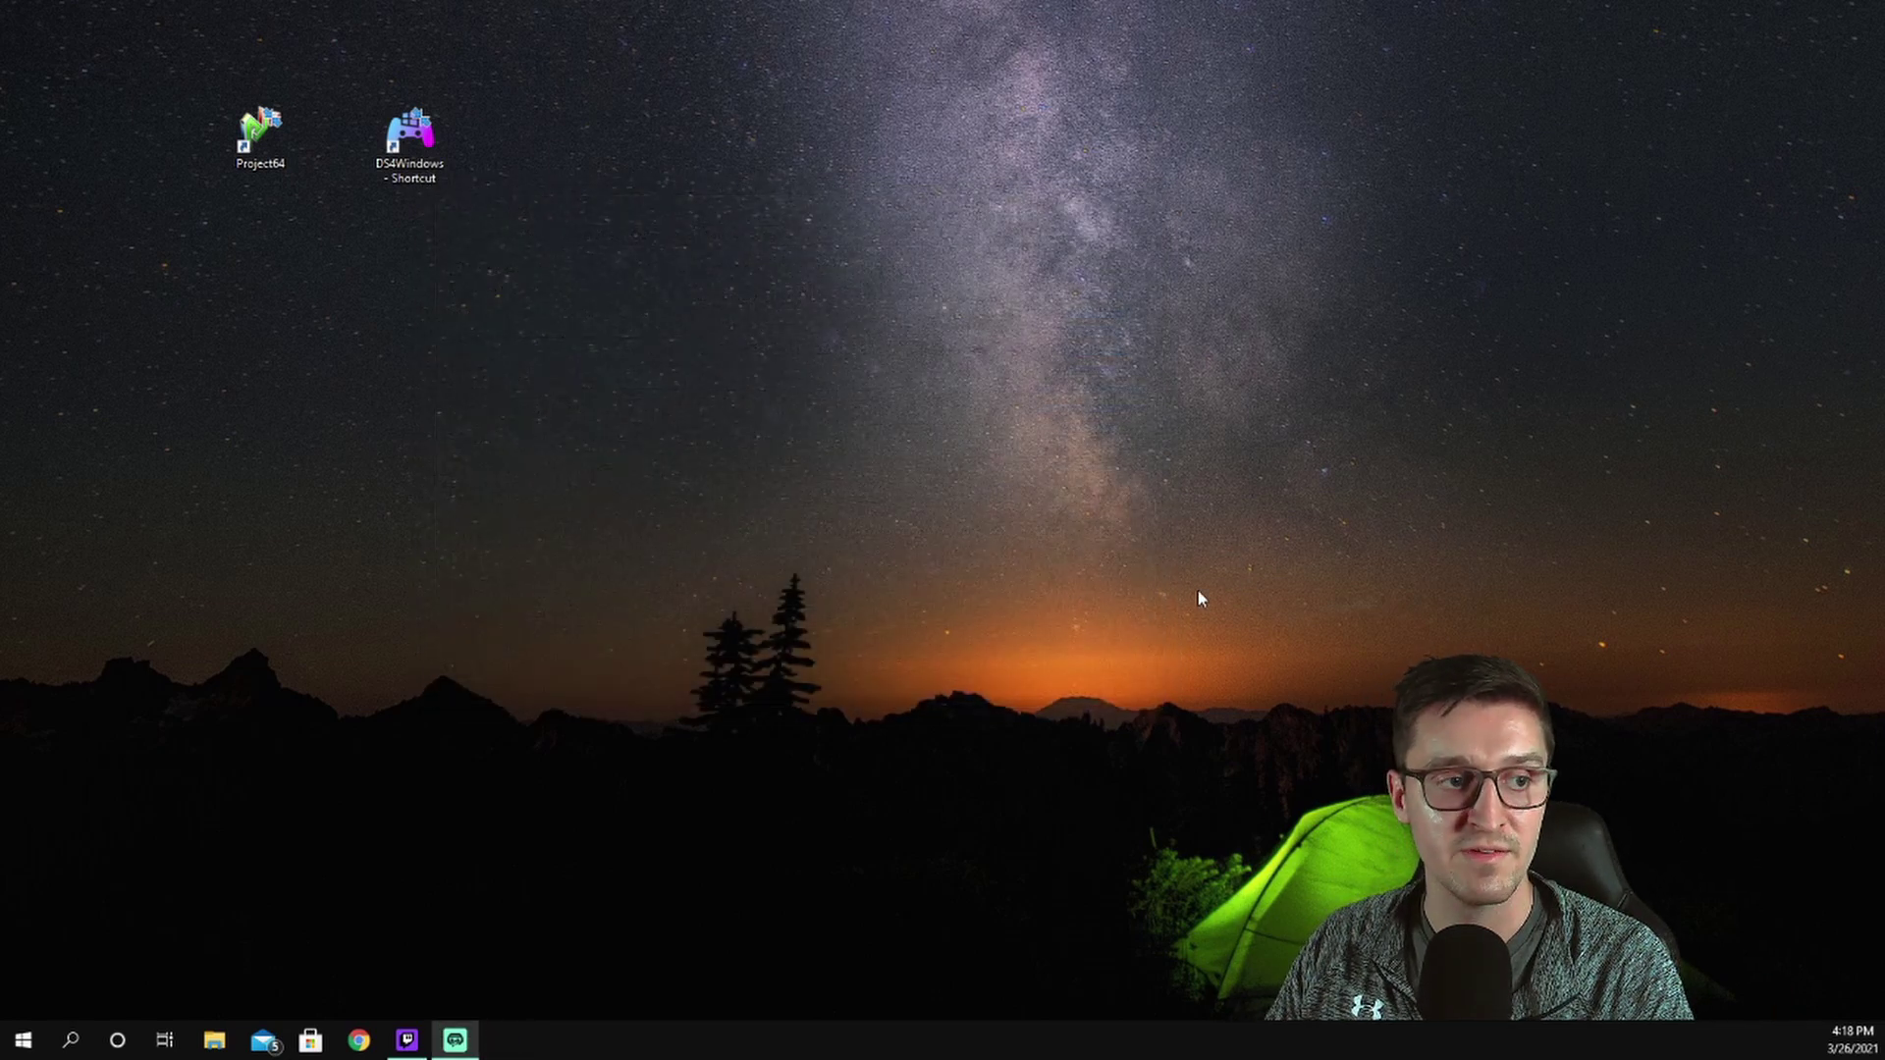
Step: Relaunch DS4Windows and verify in XInputChecker that controller #1 reads Connected
double_click(410, 138)
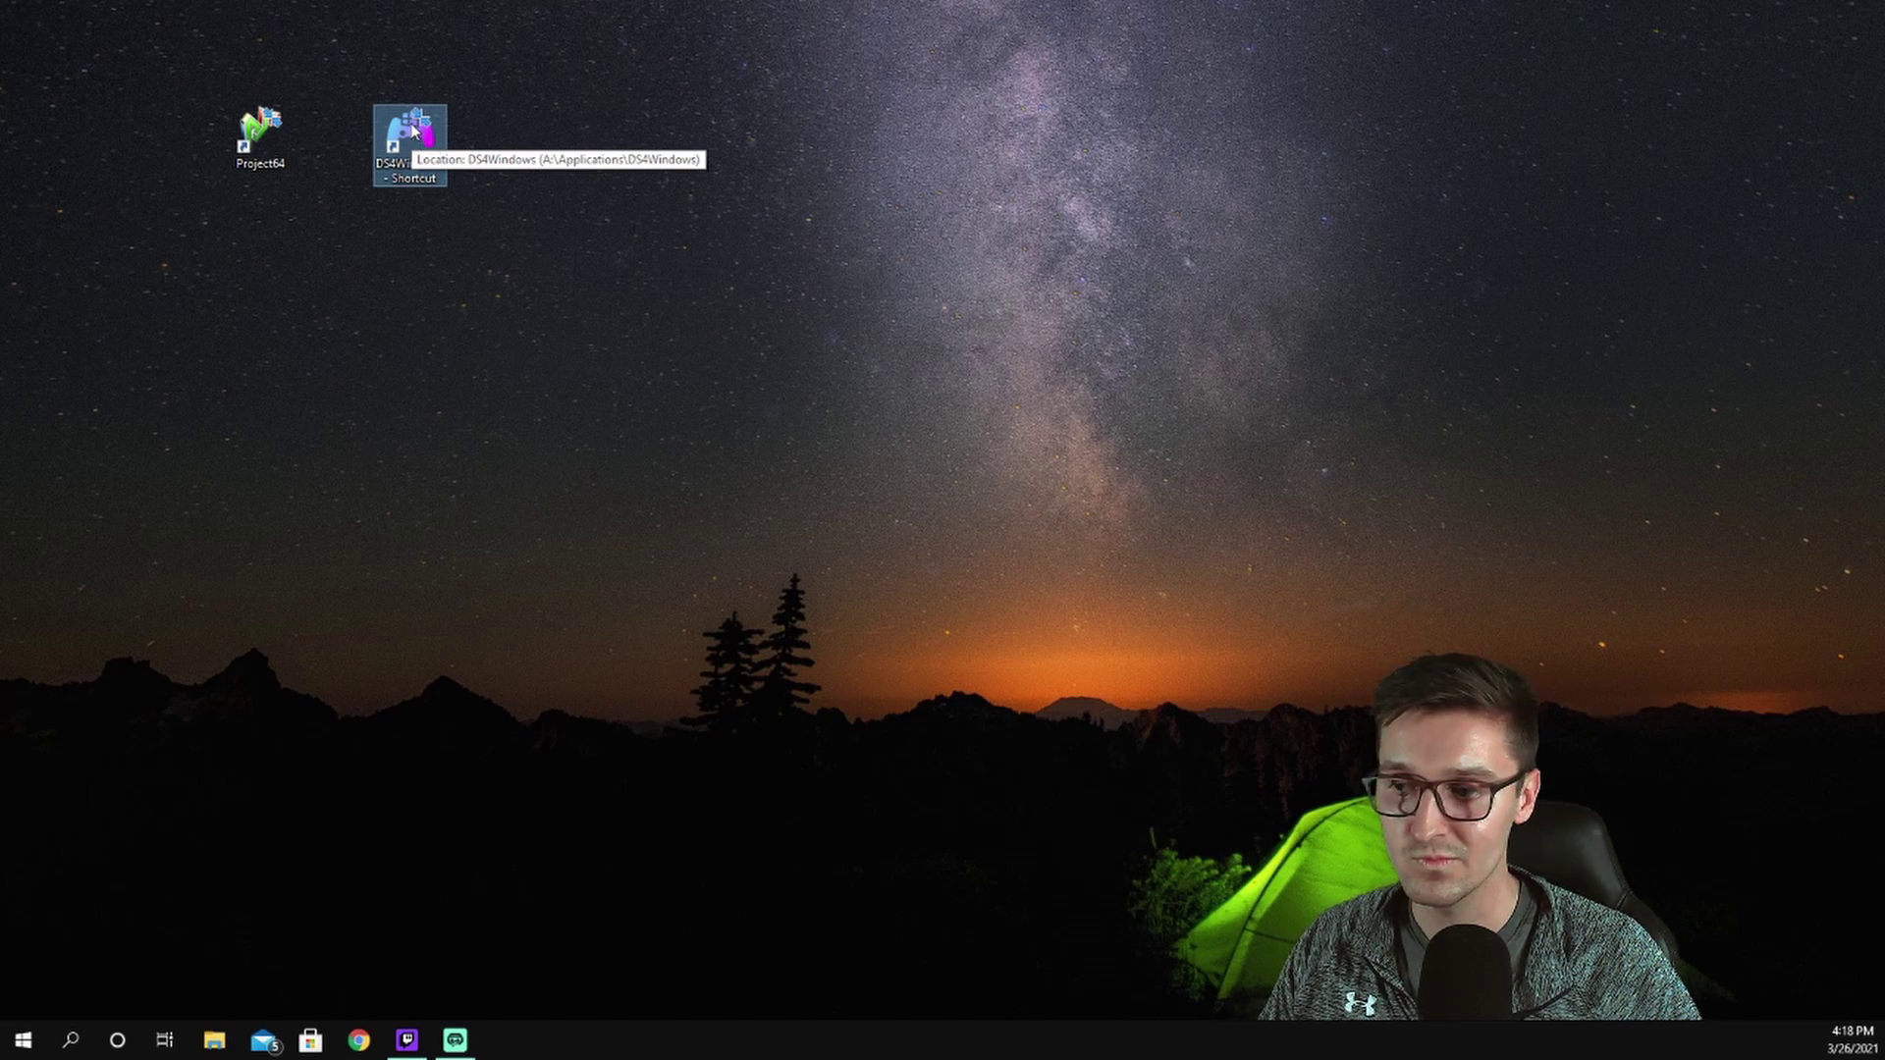
click(414, 130)
double_click(414, 131)
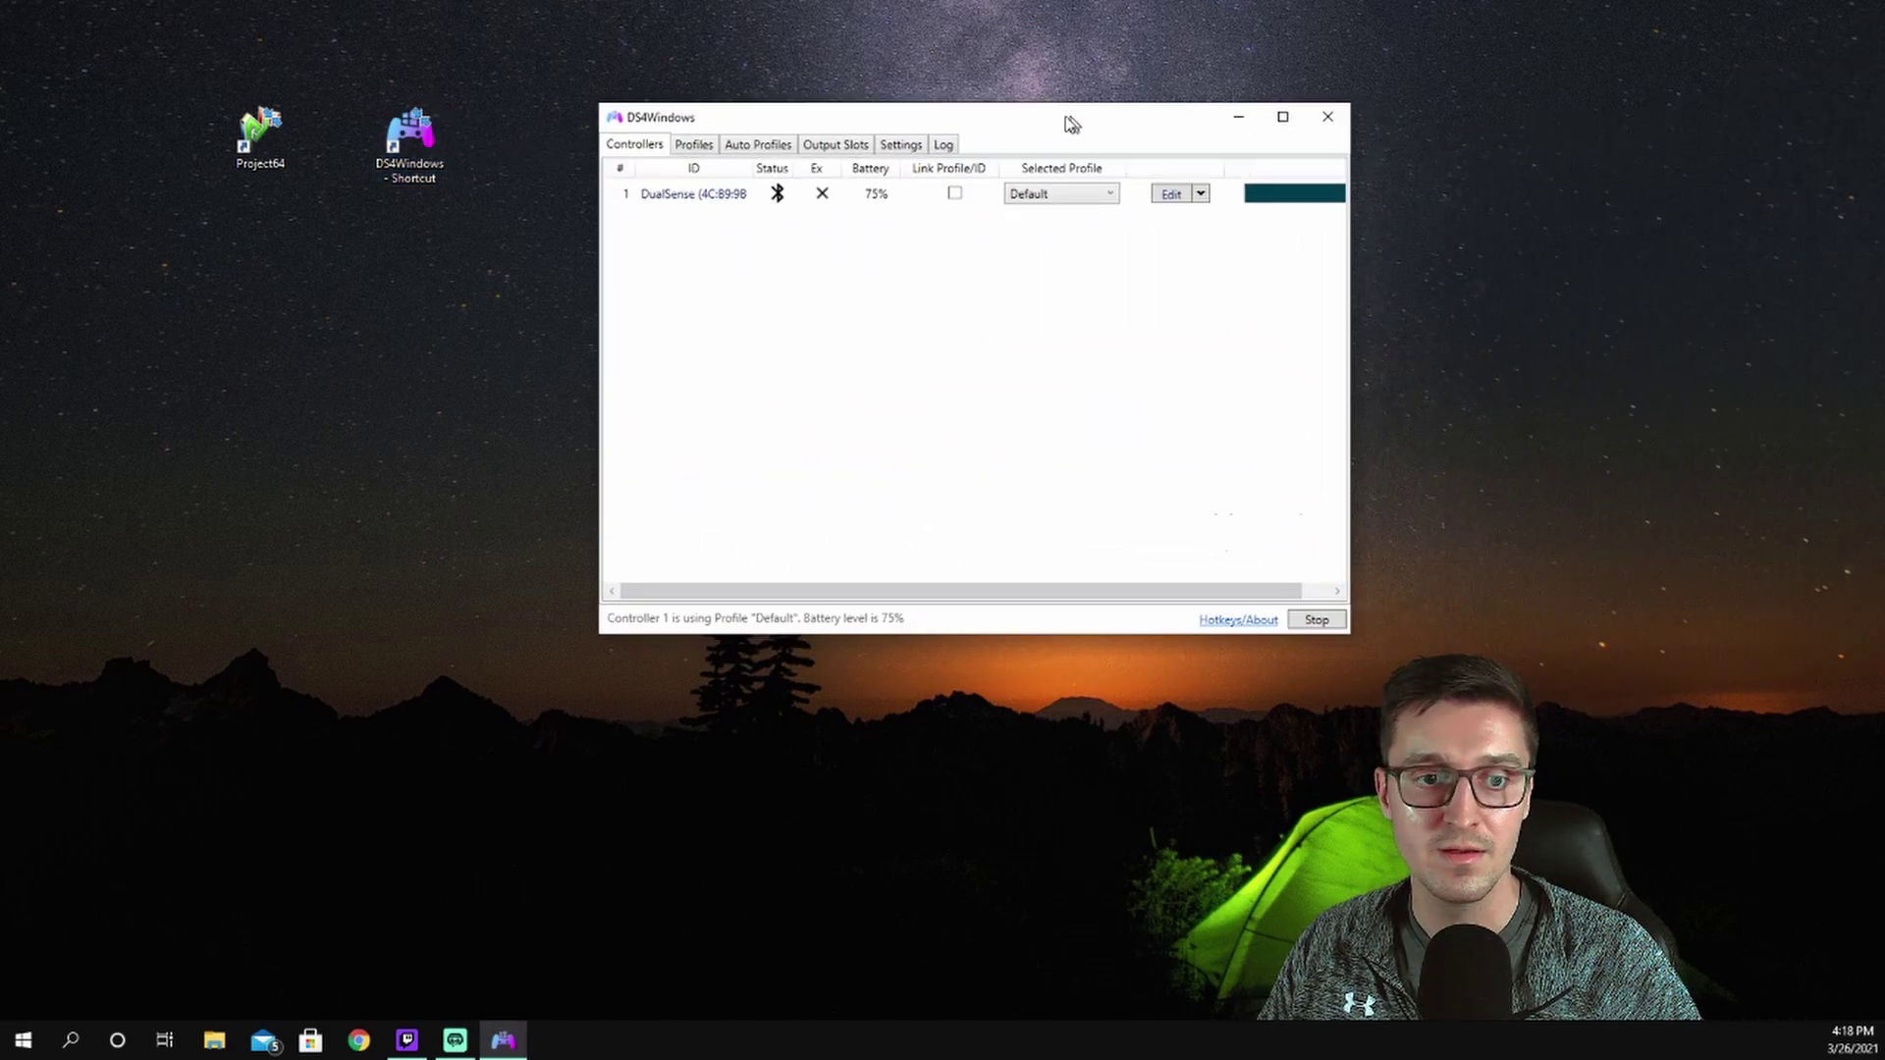
drag(1068, 121, 1038, 138)
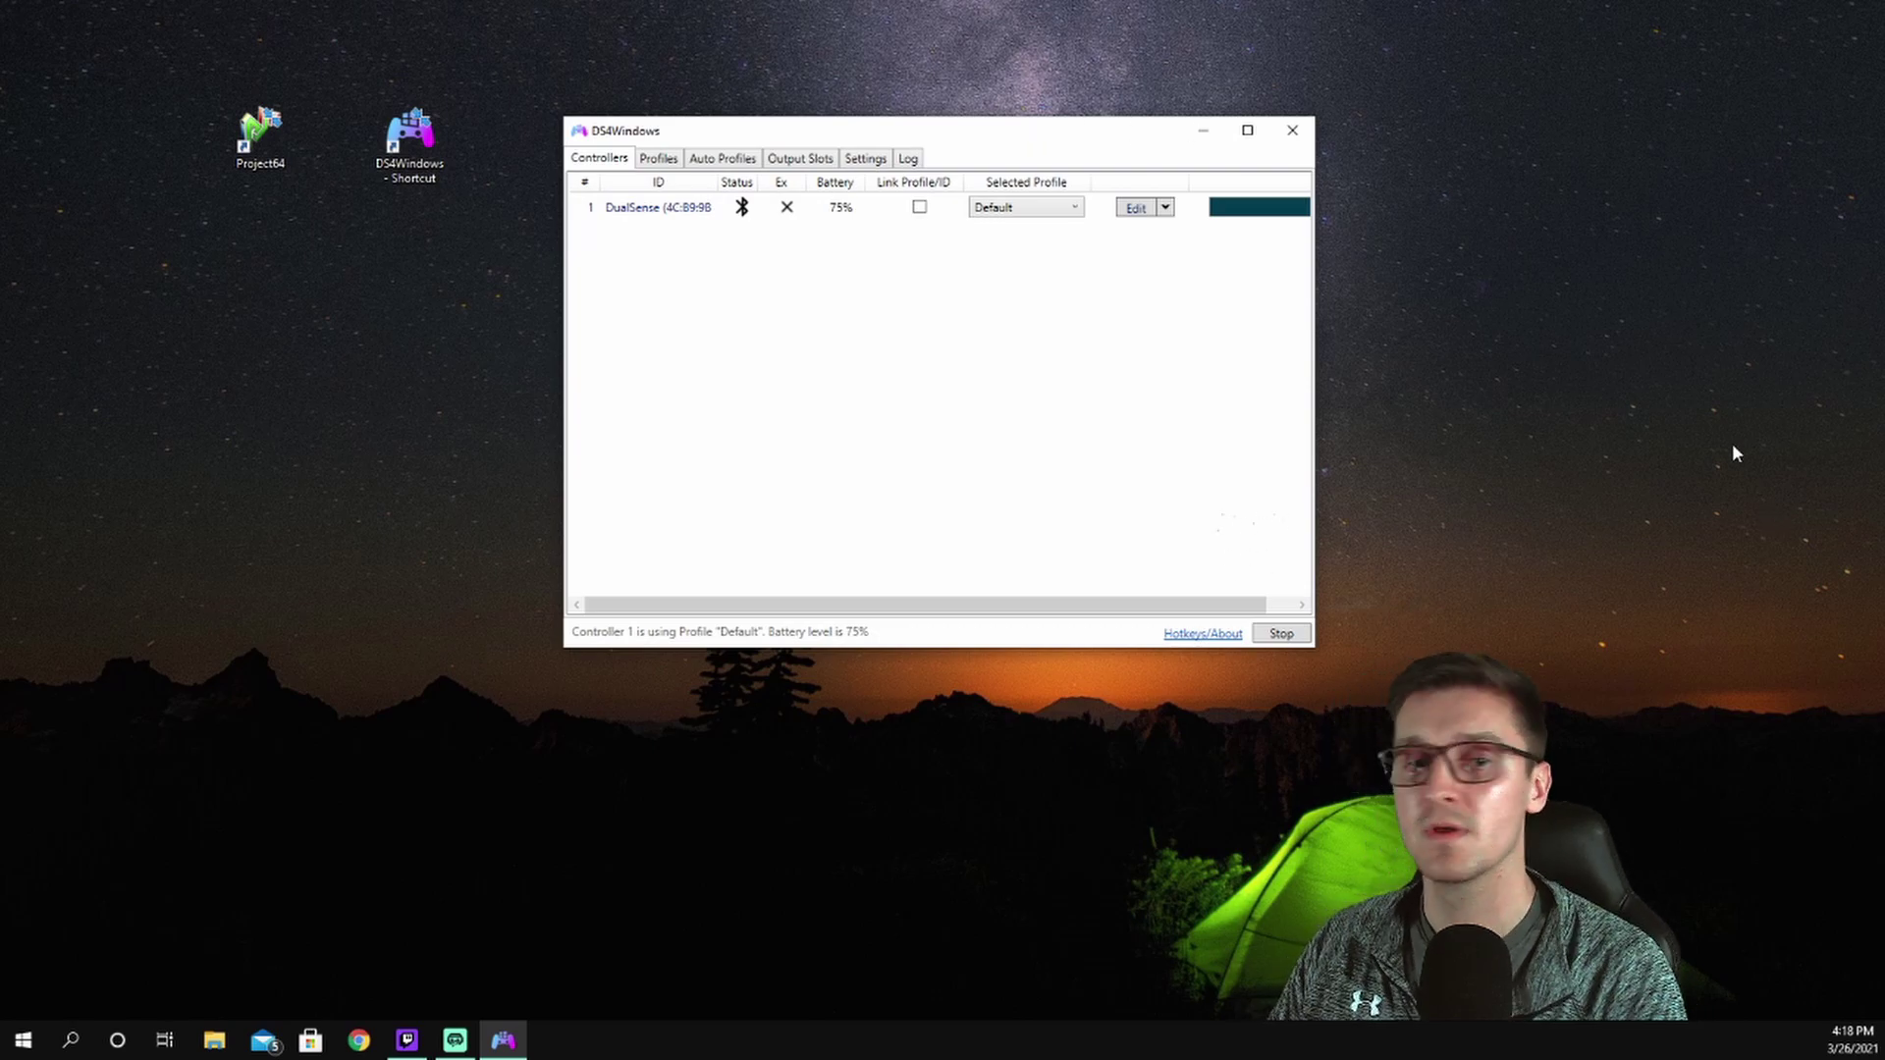
click(865, 158)
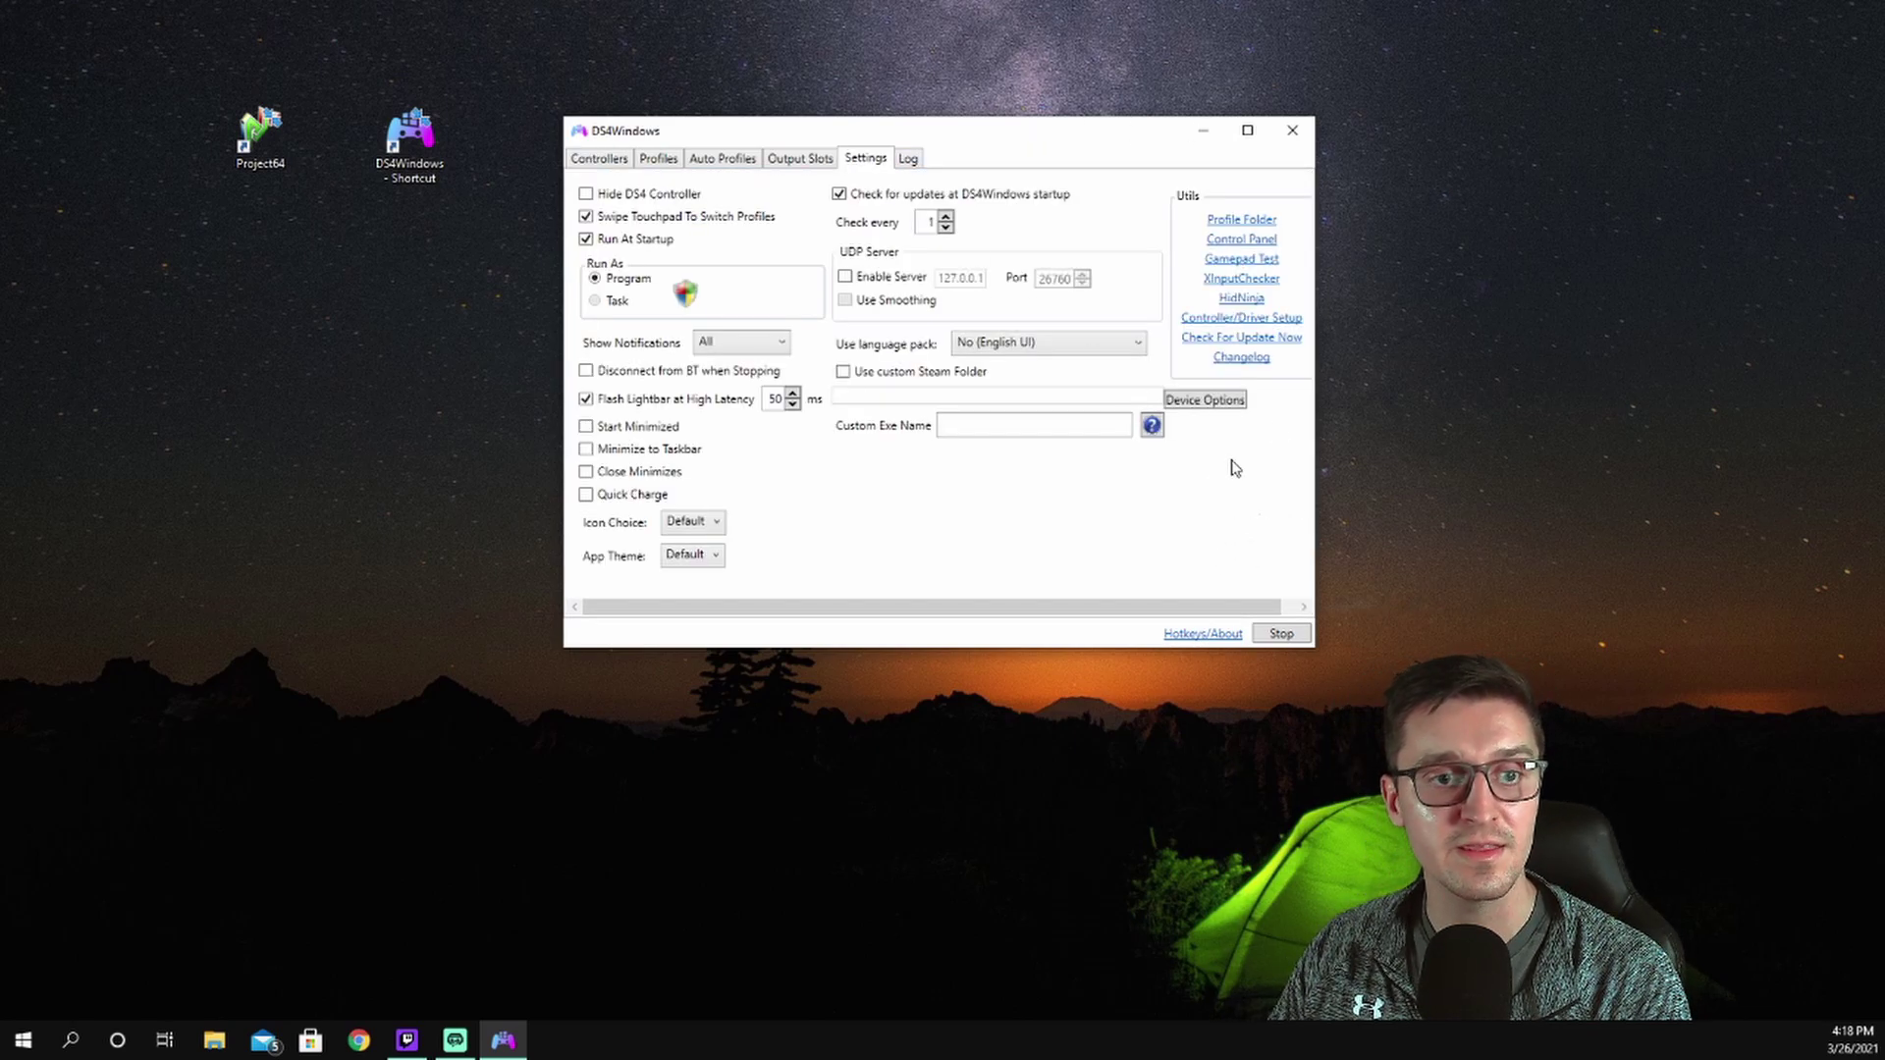
click(1240, 297)
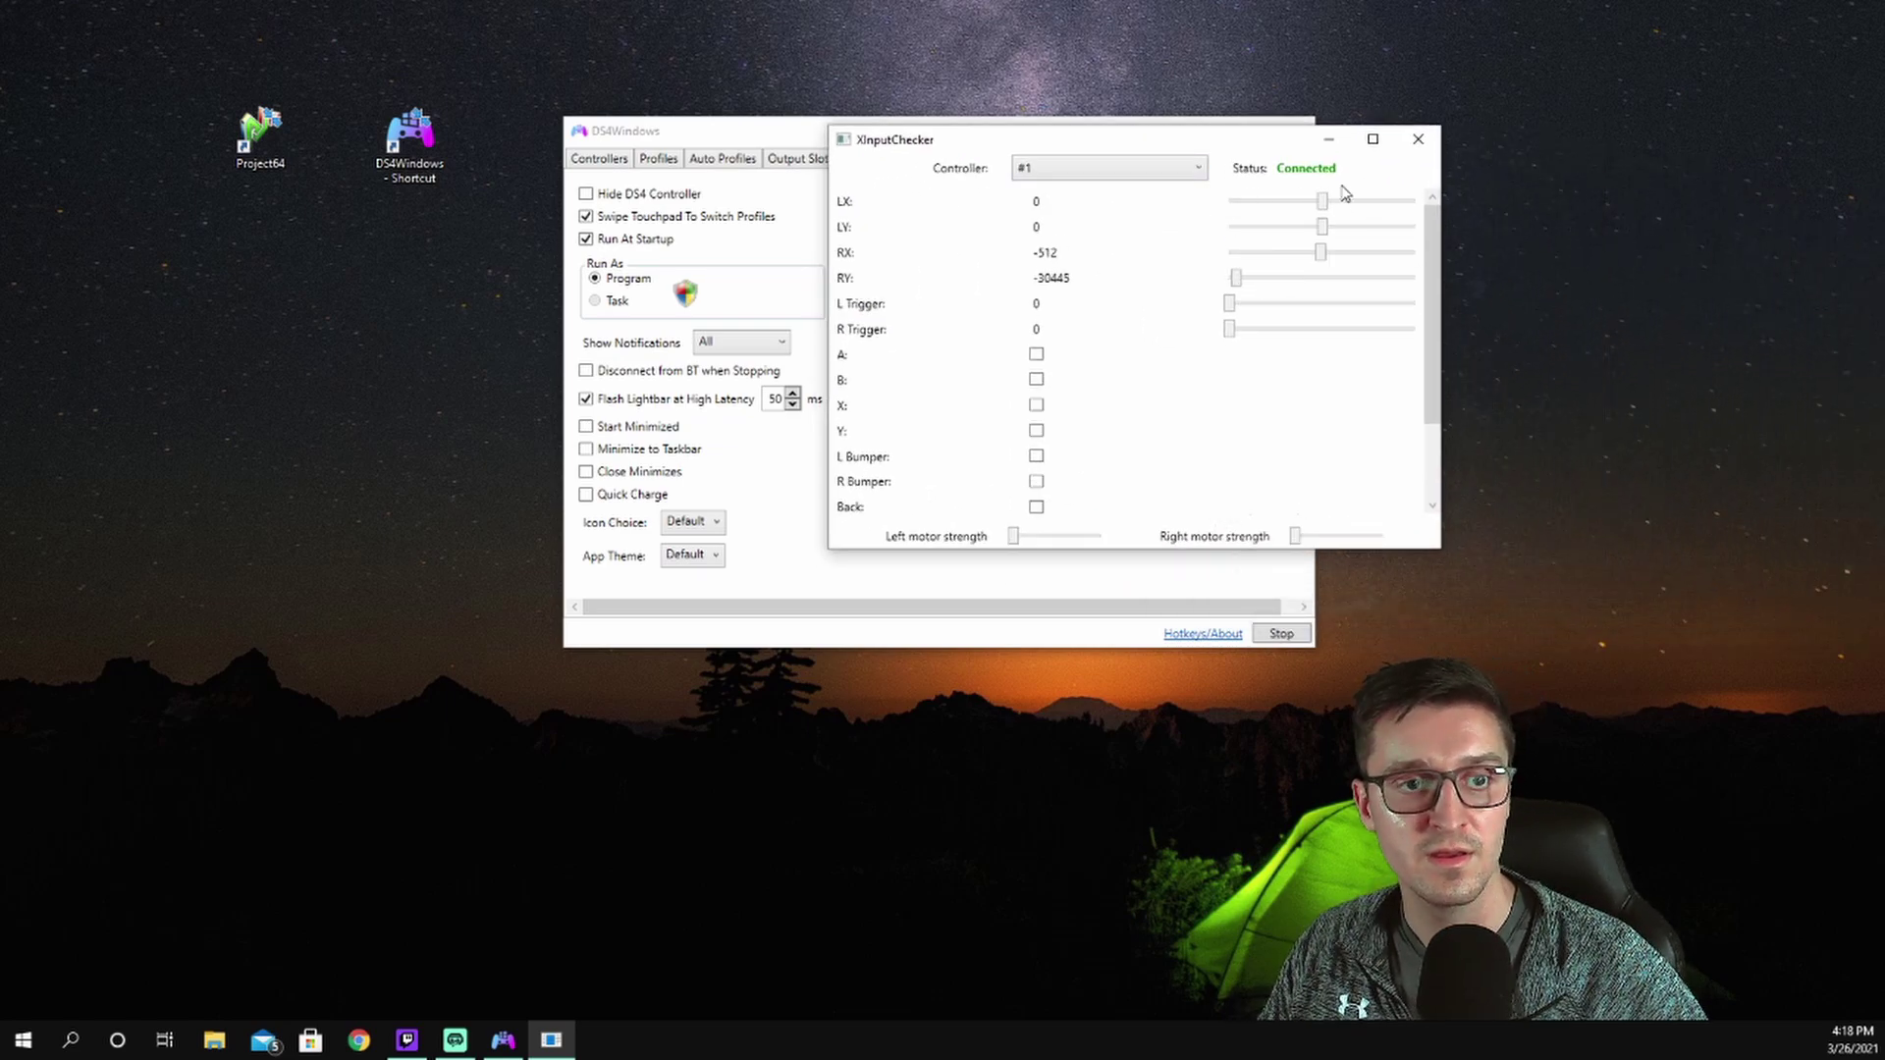
click(1418, 140)
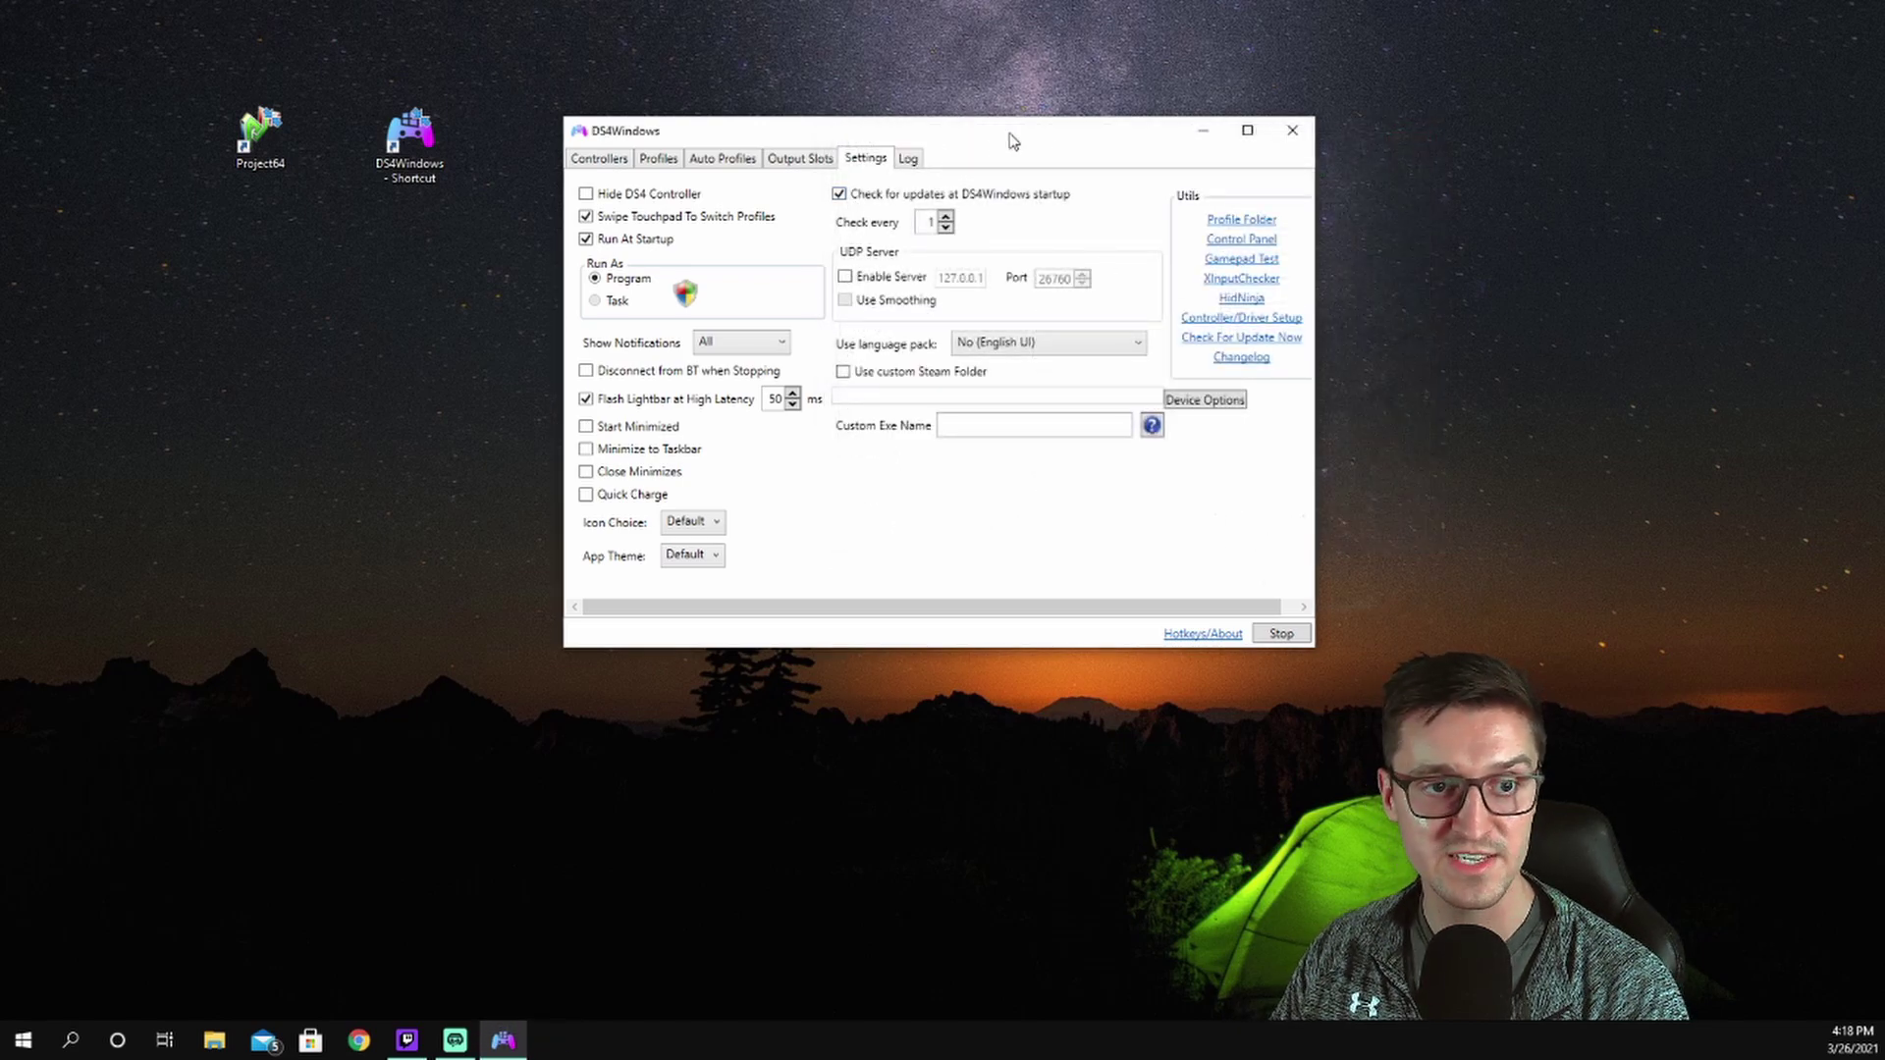
Step: Minimize DS4Windows to the tray and start Project64 with English as its language
click(1204, 133)
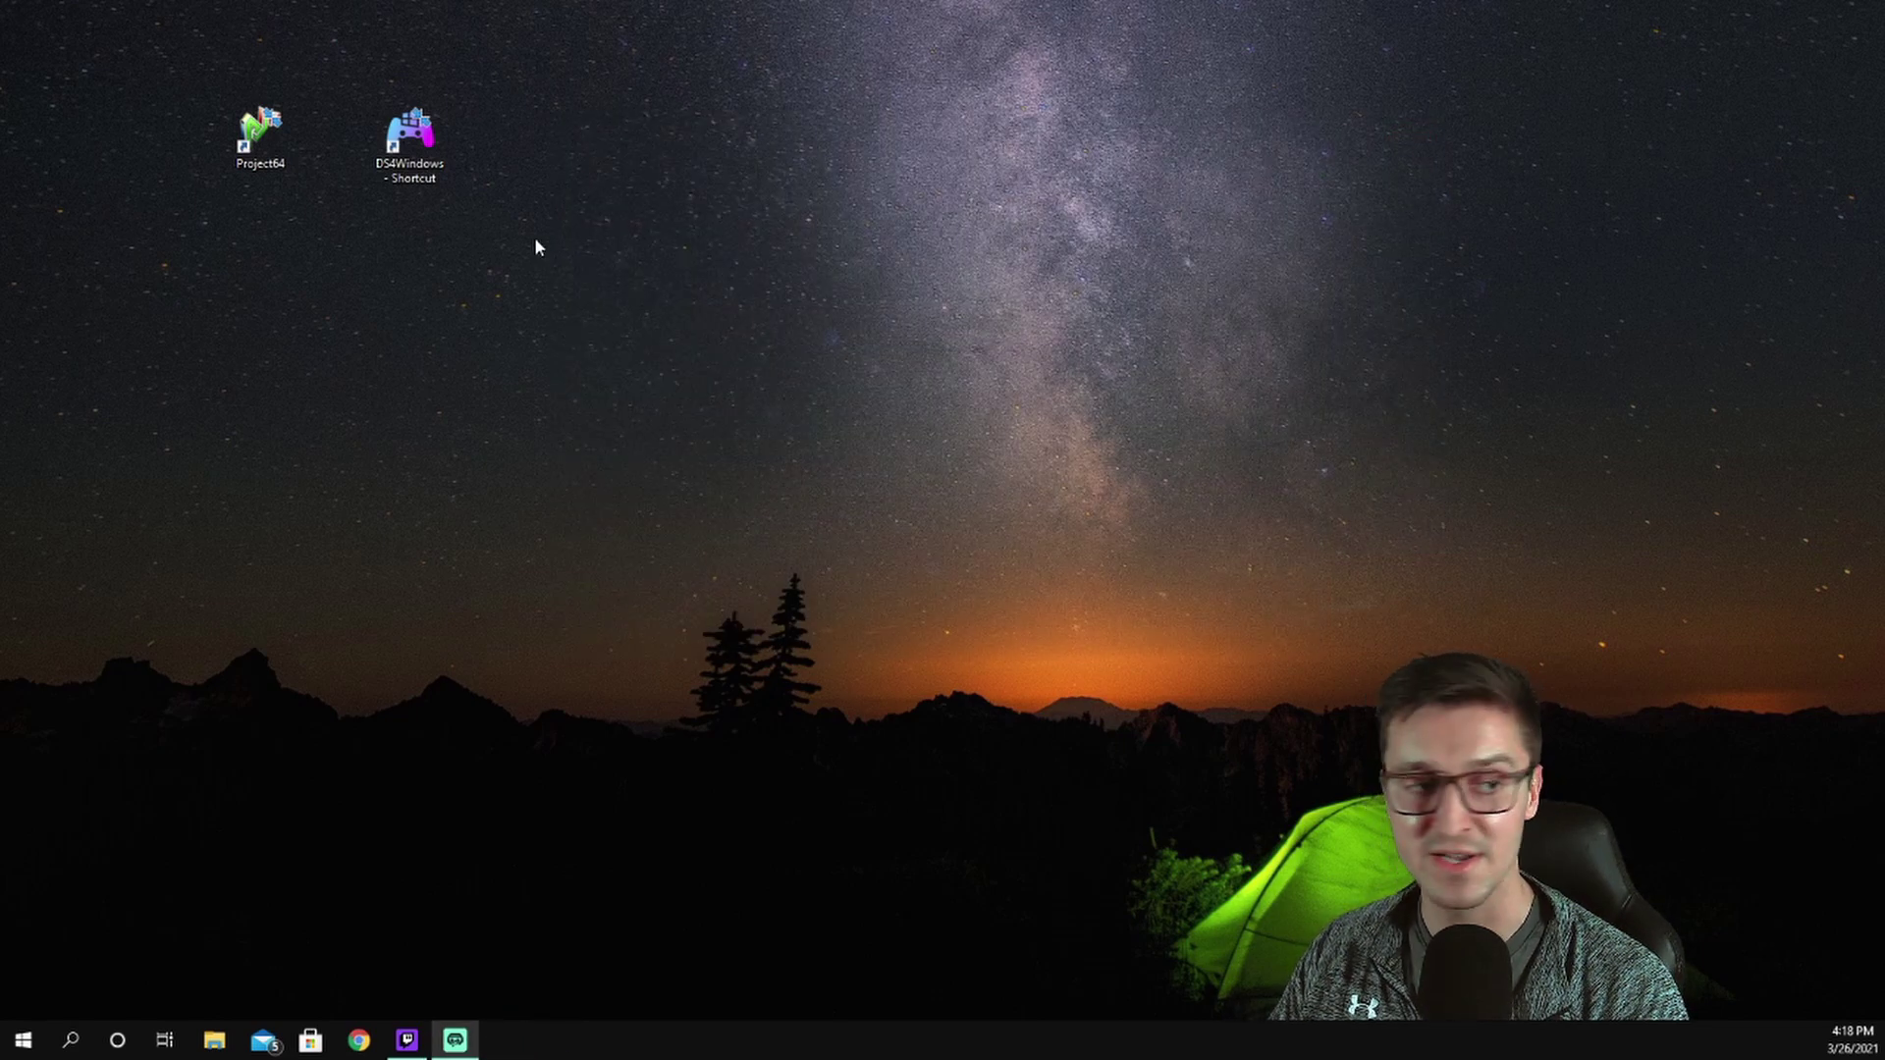
double_click(251, 134)
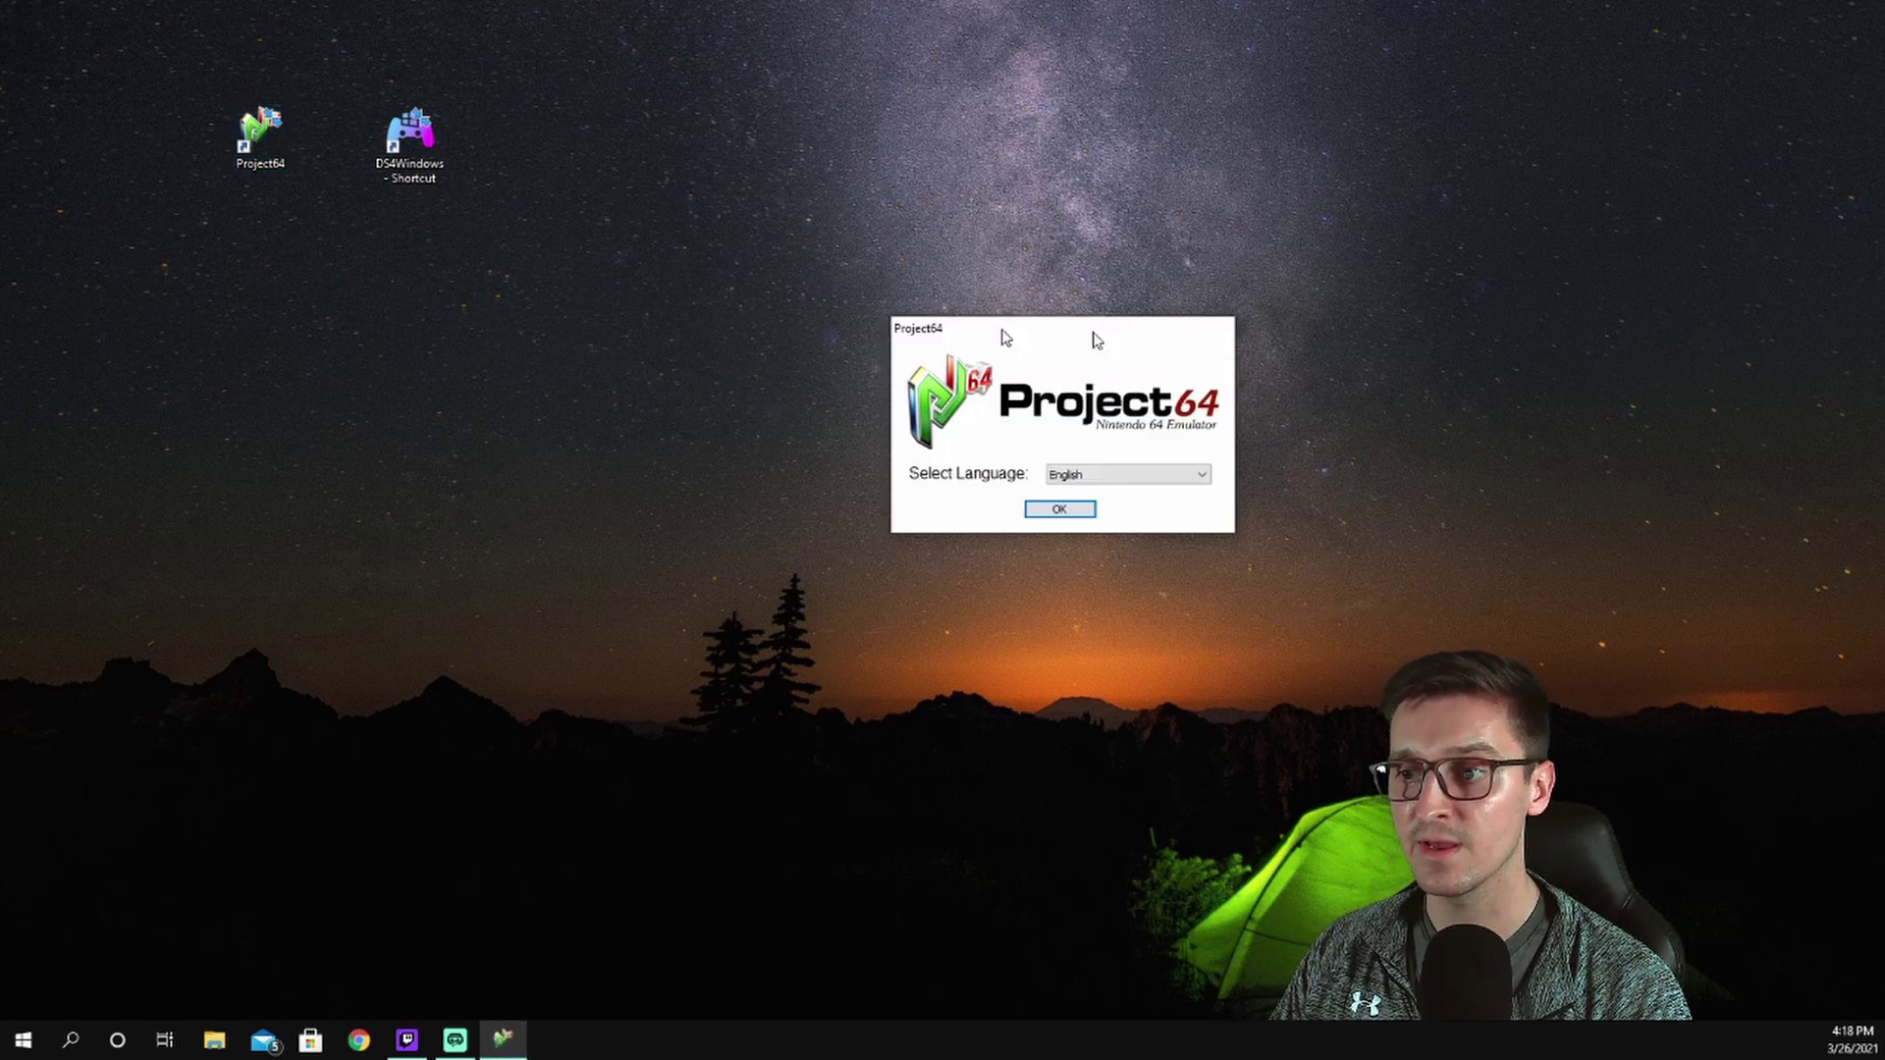
drag(1090, 332, 559, 296)
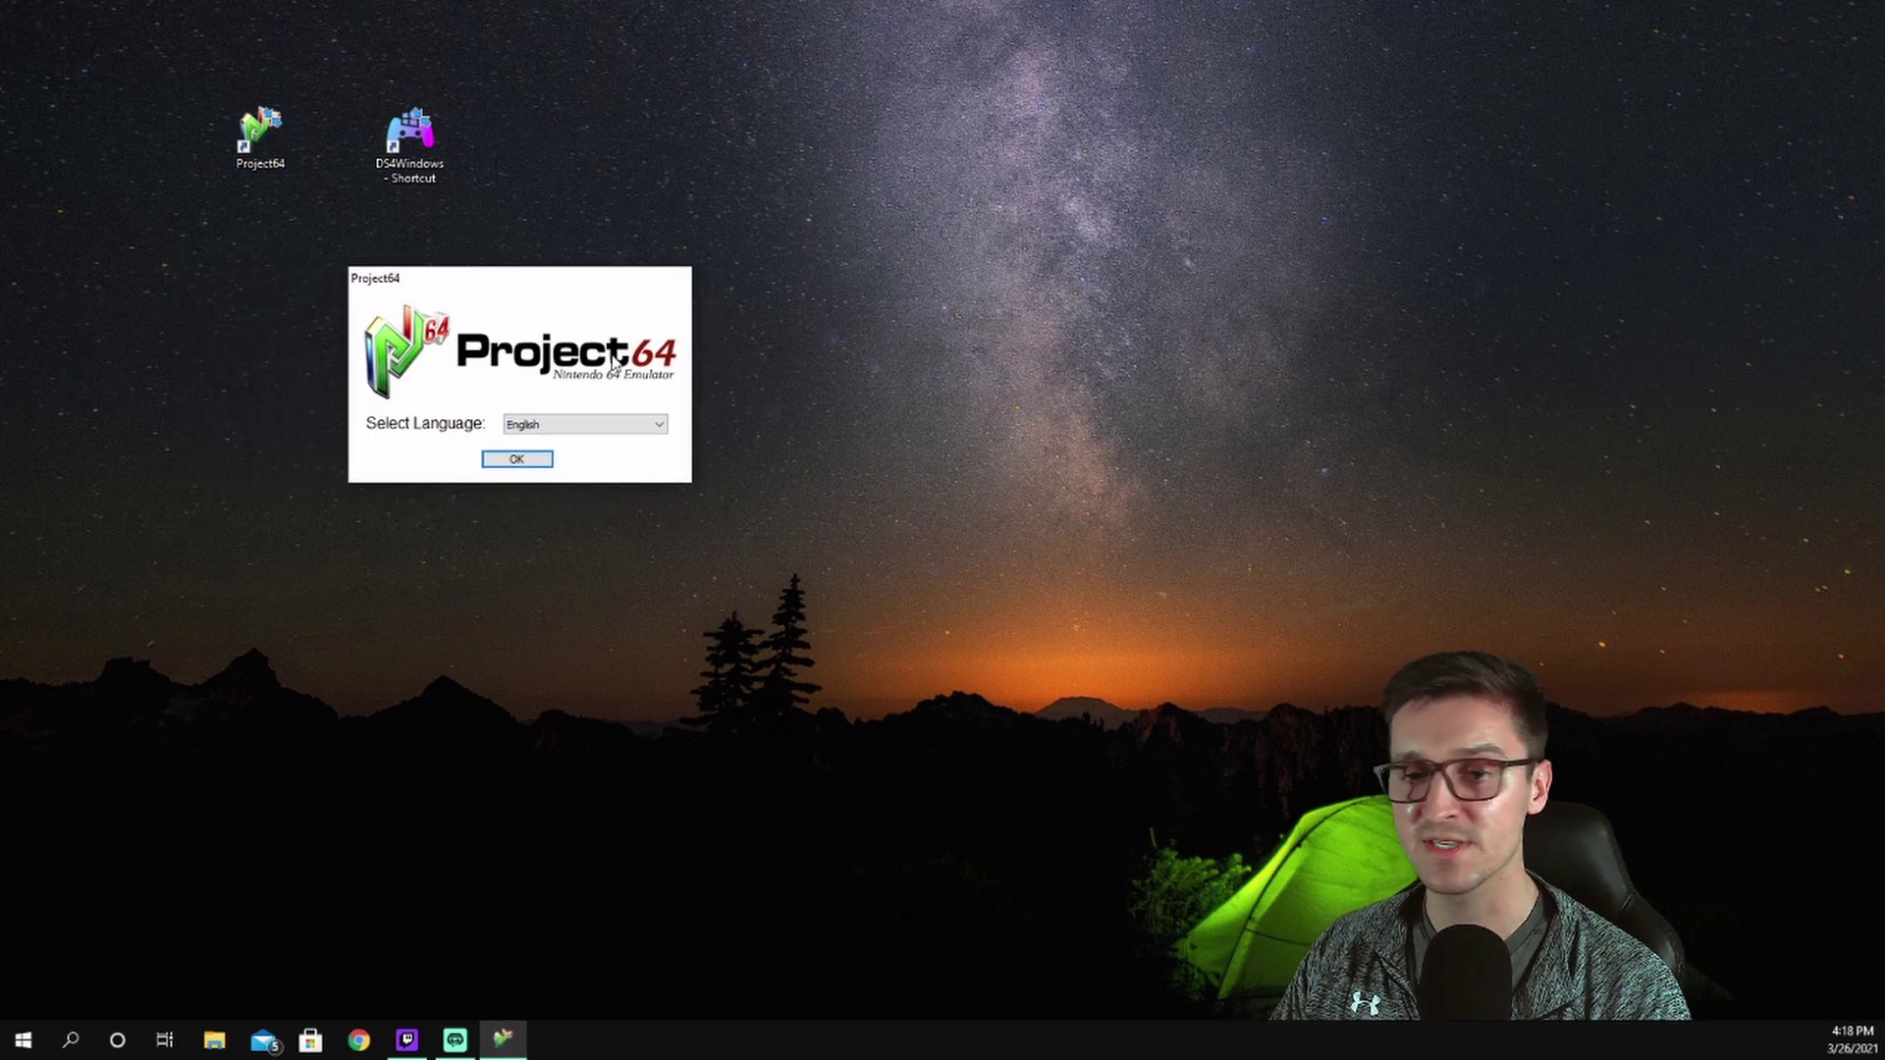
click(533, 463)
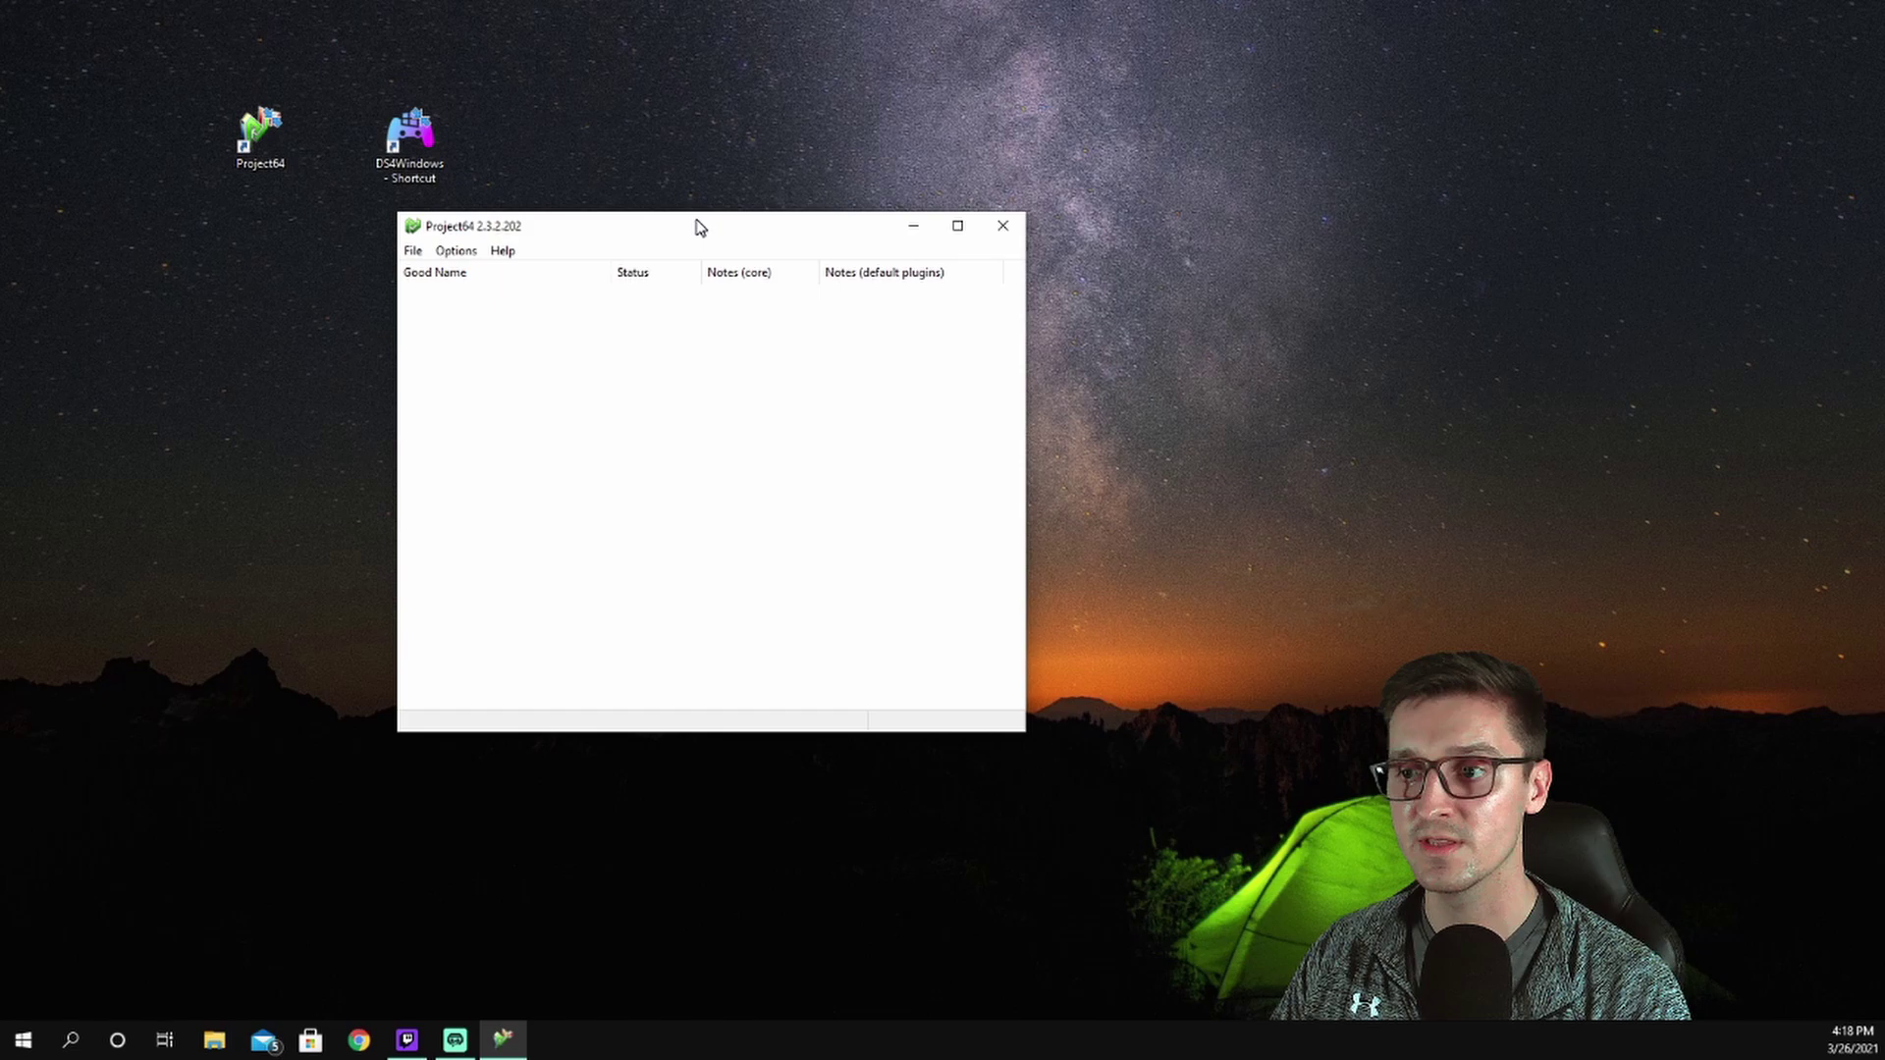
click(447, 252)
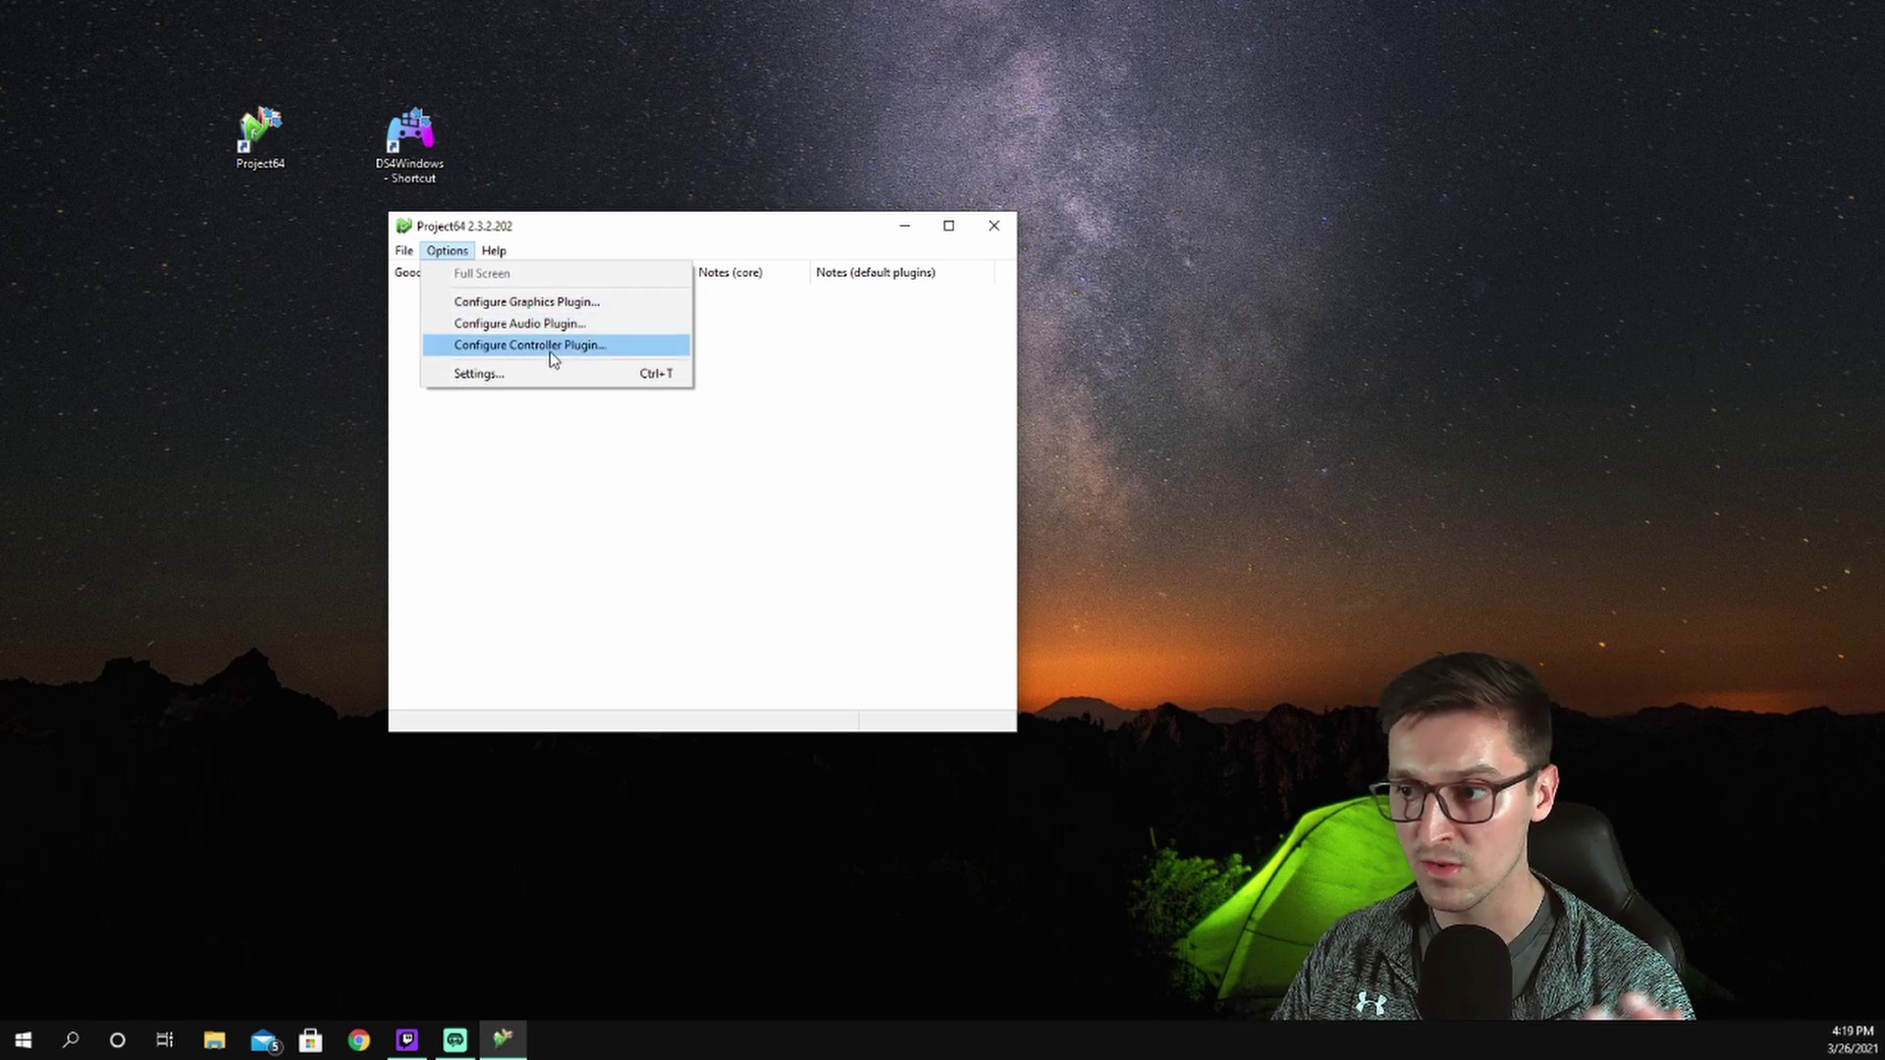
Step: Enable 'Pause emulation when window is not active', keep N-Rage For PJ64 as input plugin, and save
click(498, 379)
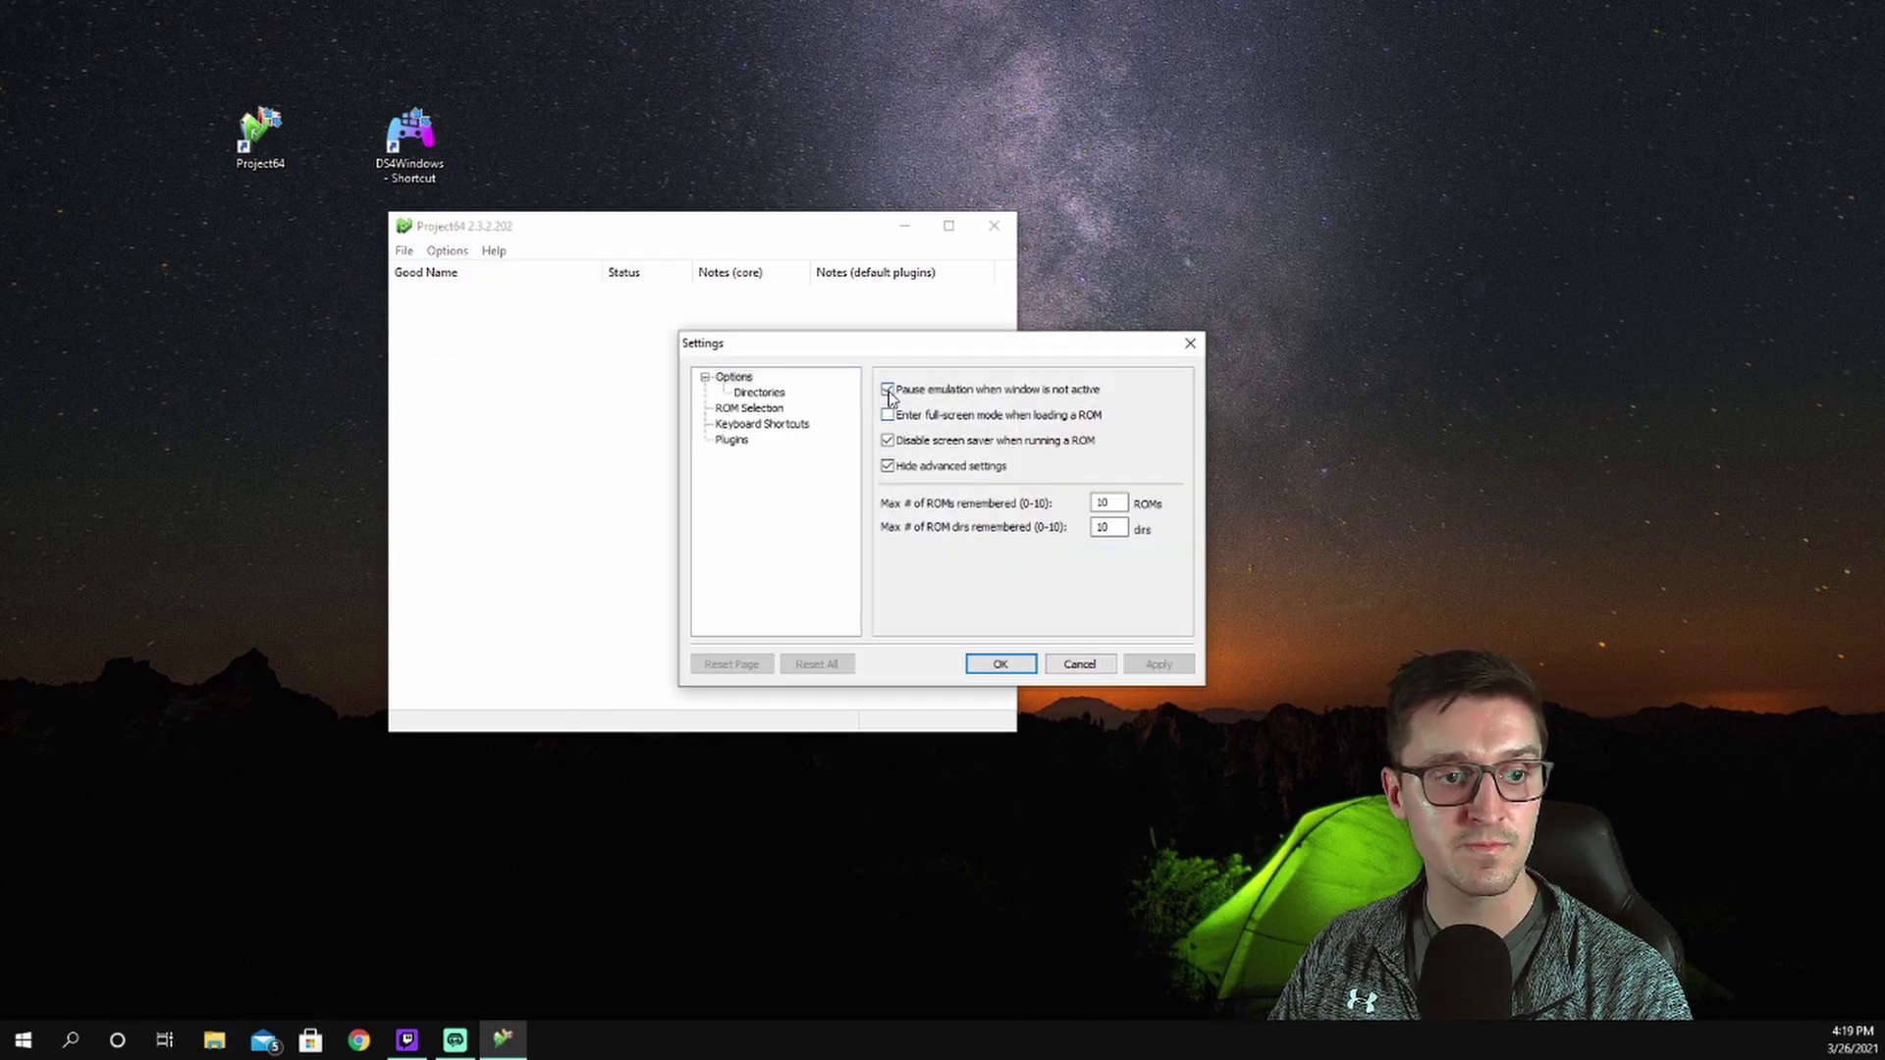
click(887, 390)
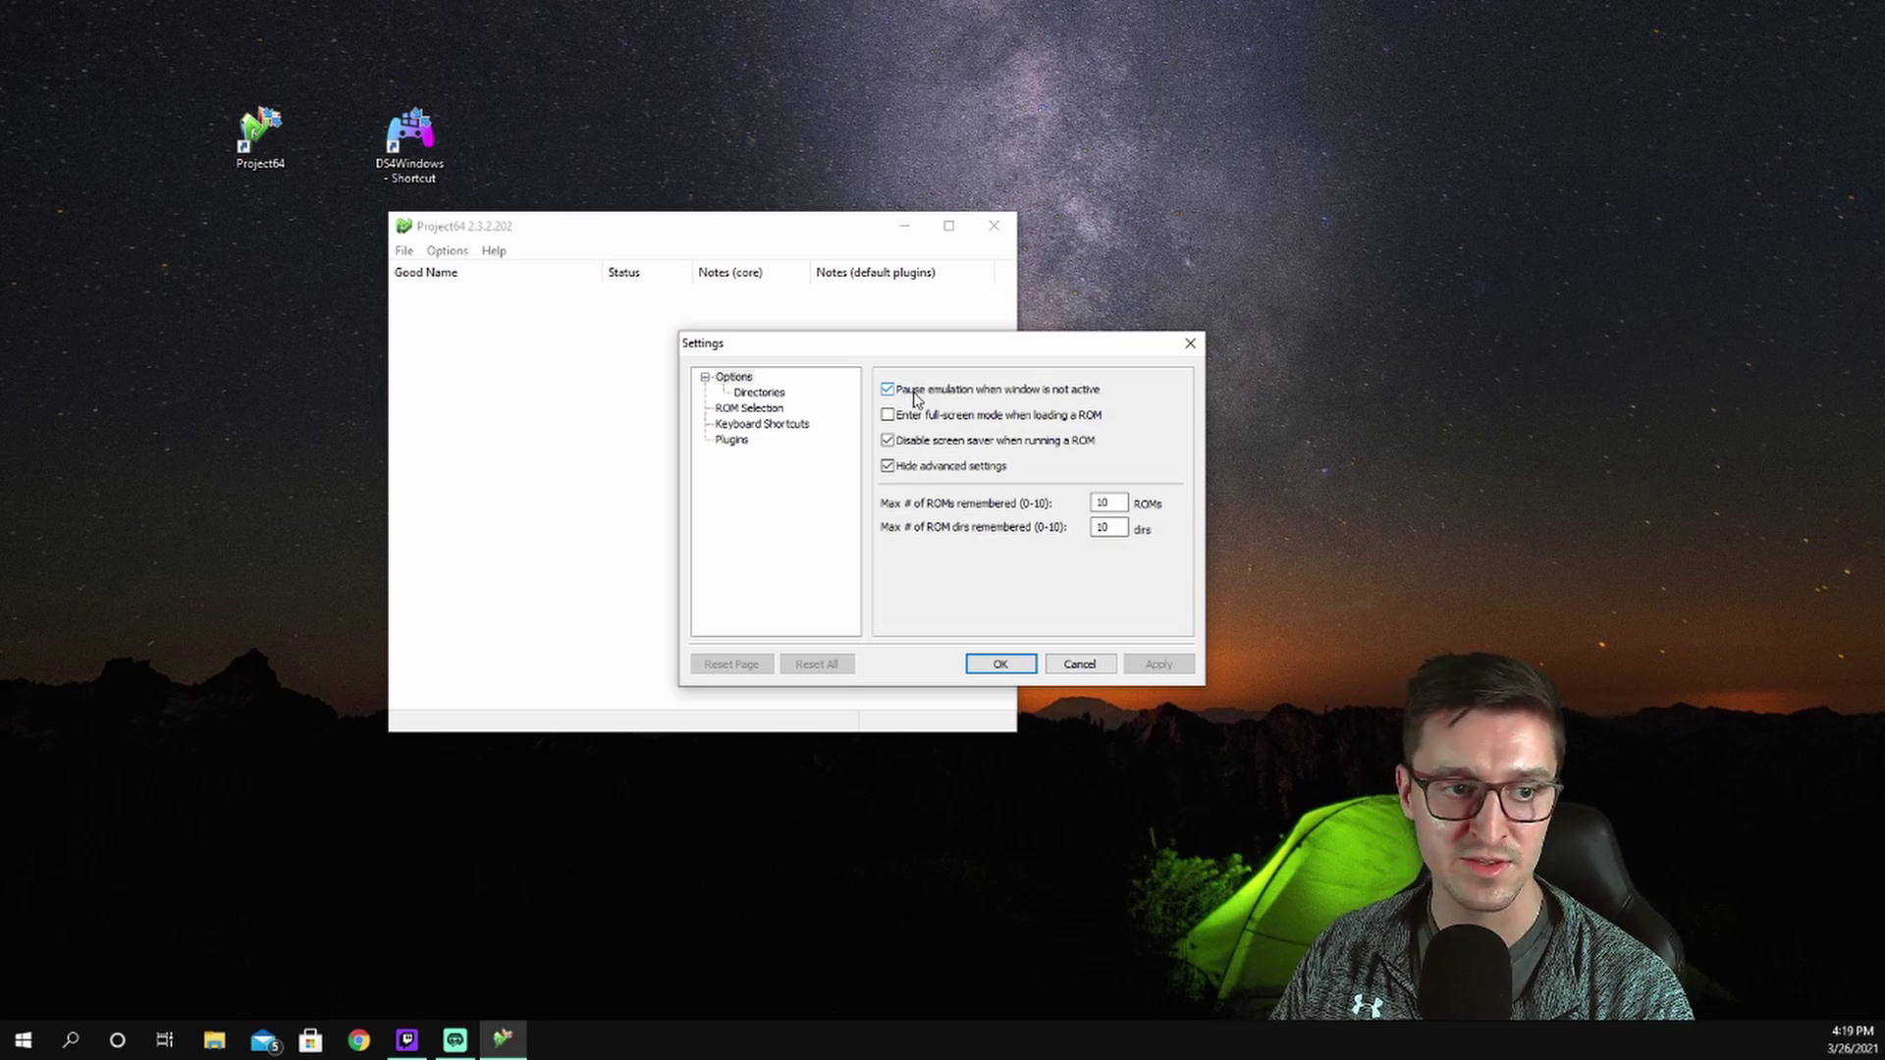
click(735, 441)
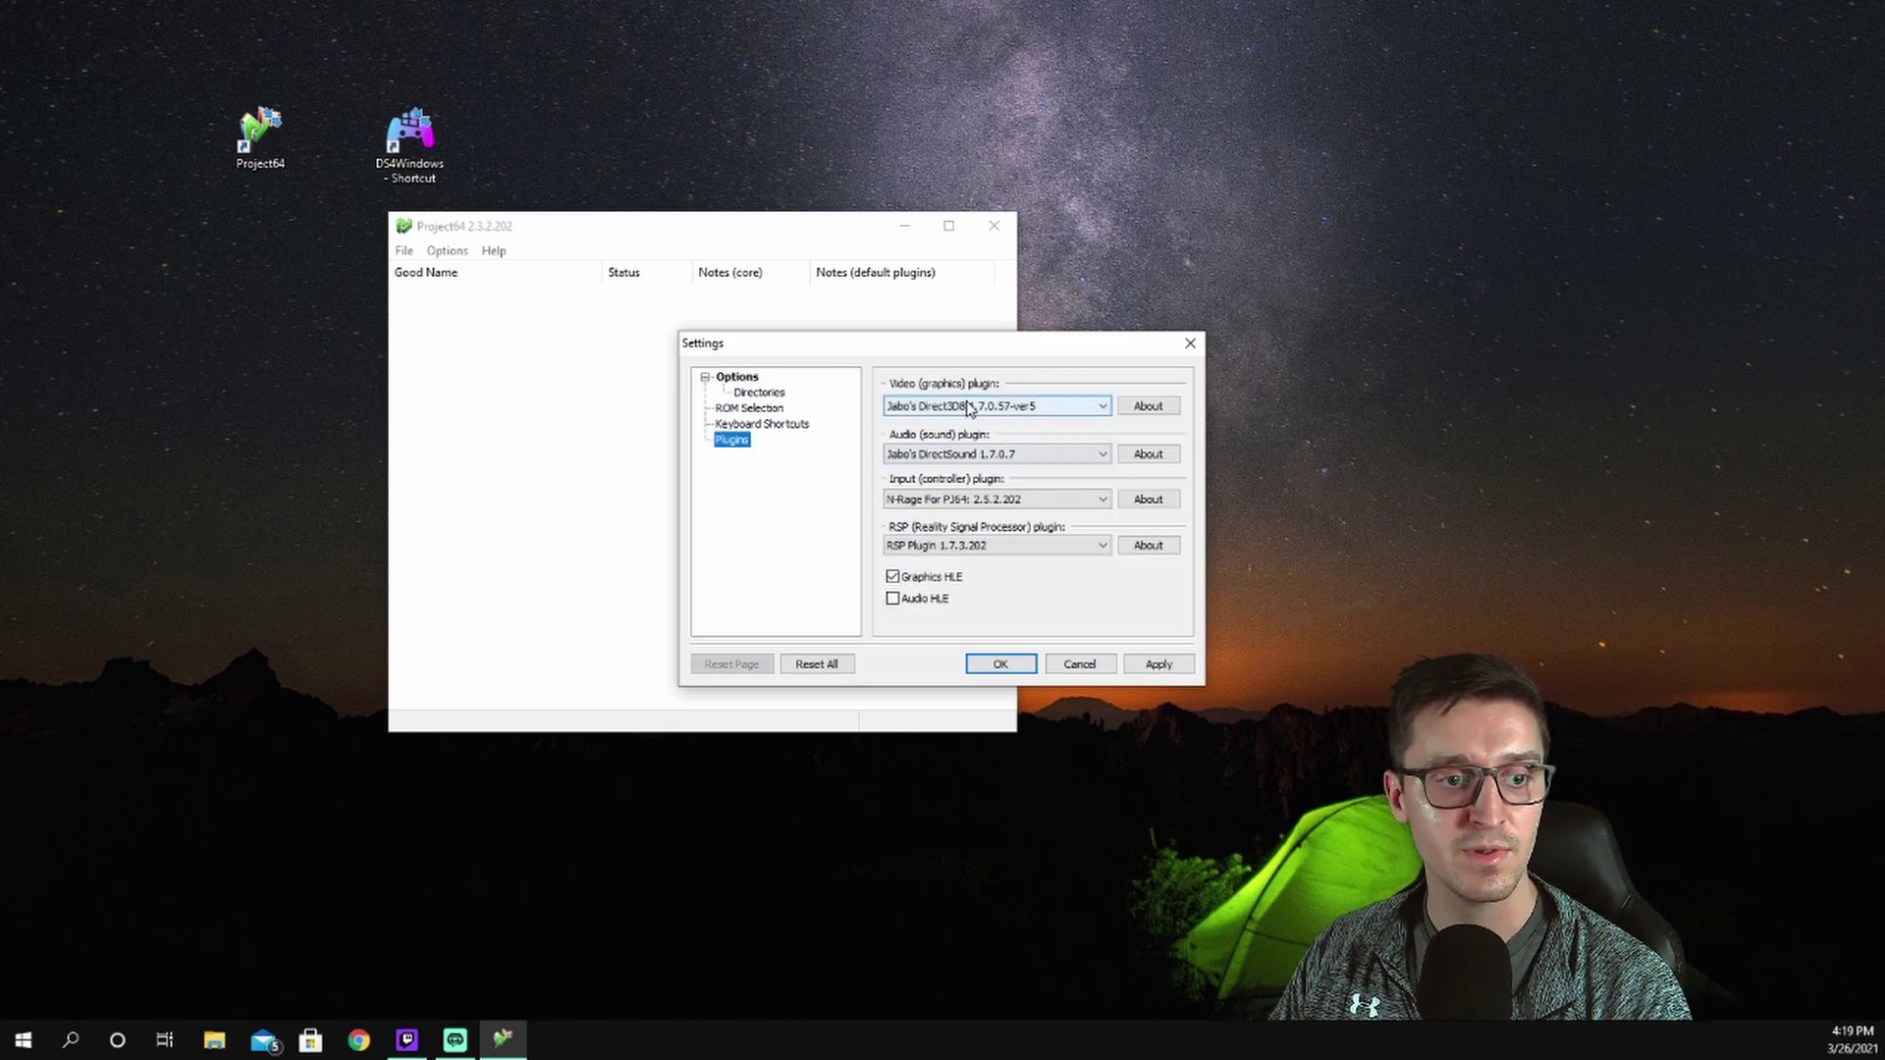
click(927, 503)
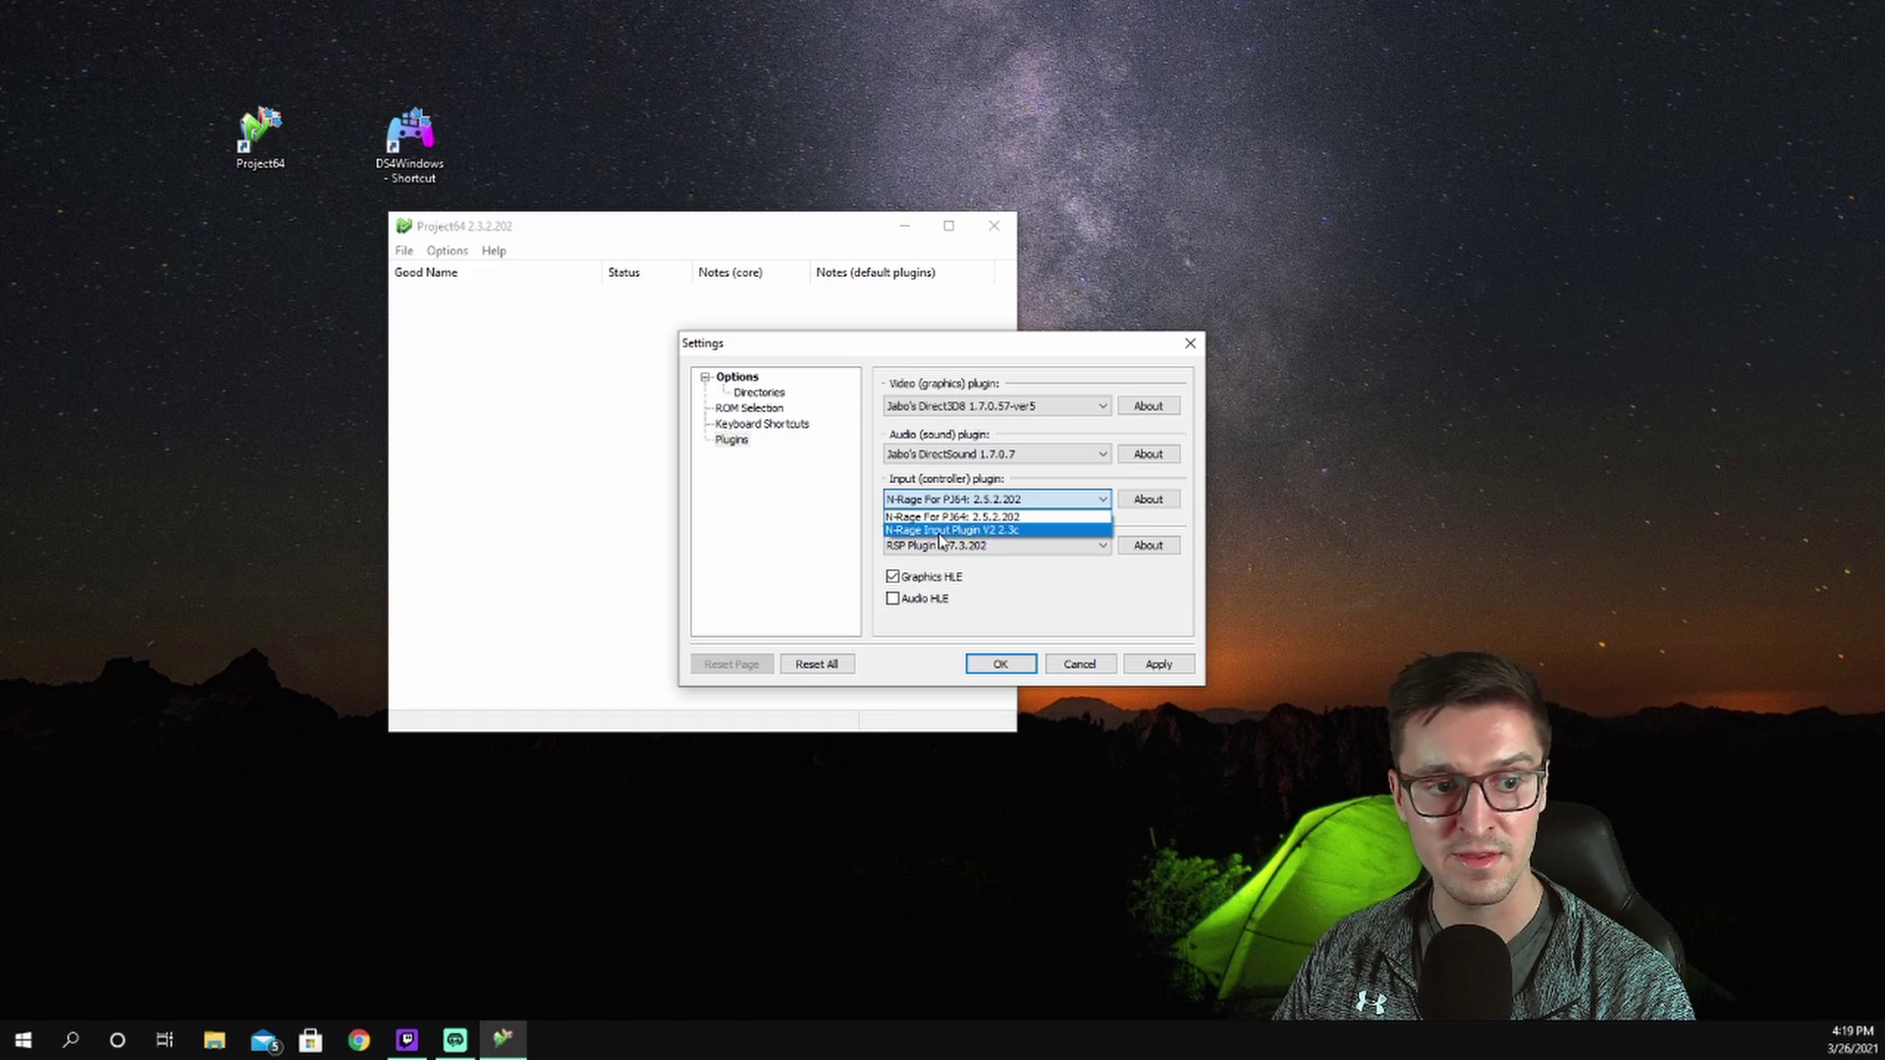
click(1063, 594)
click(1011, 499)
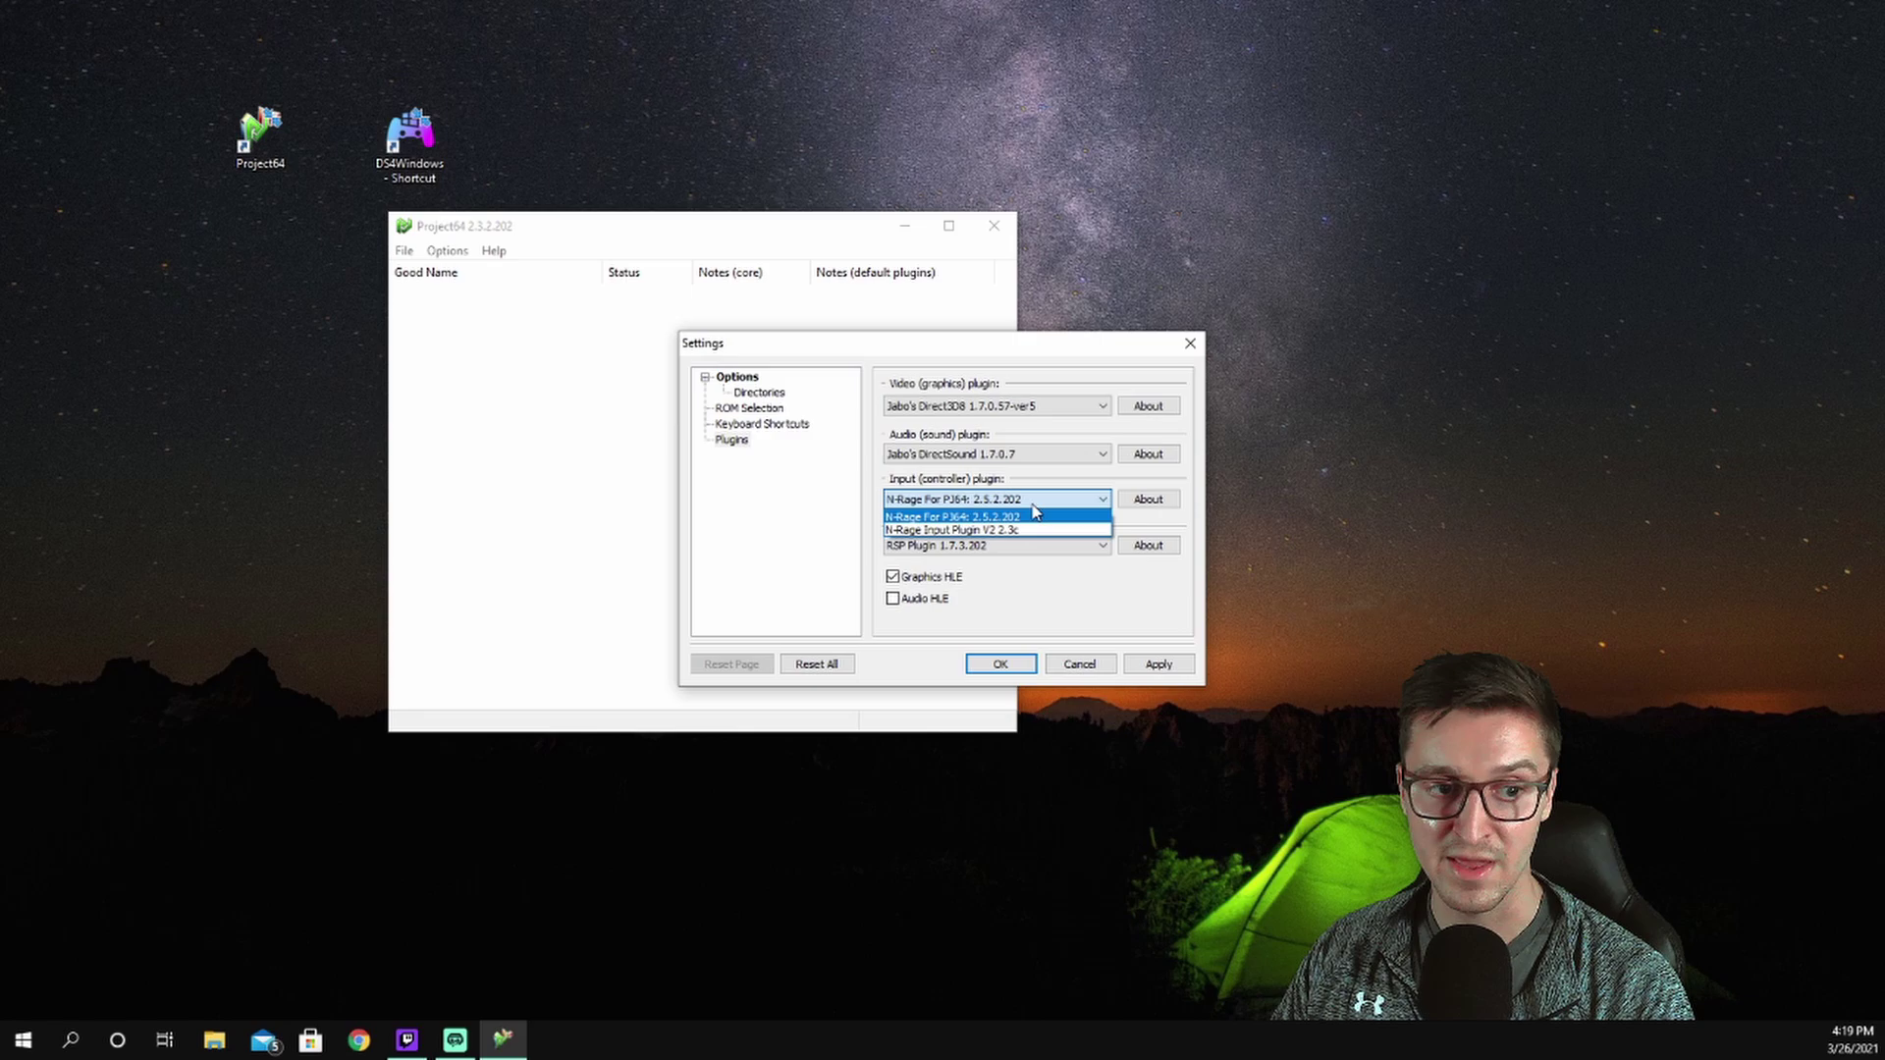
click(1035, 512)
click(1011, 664)
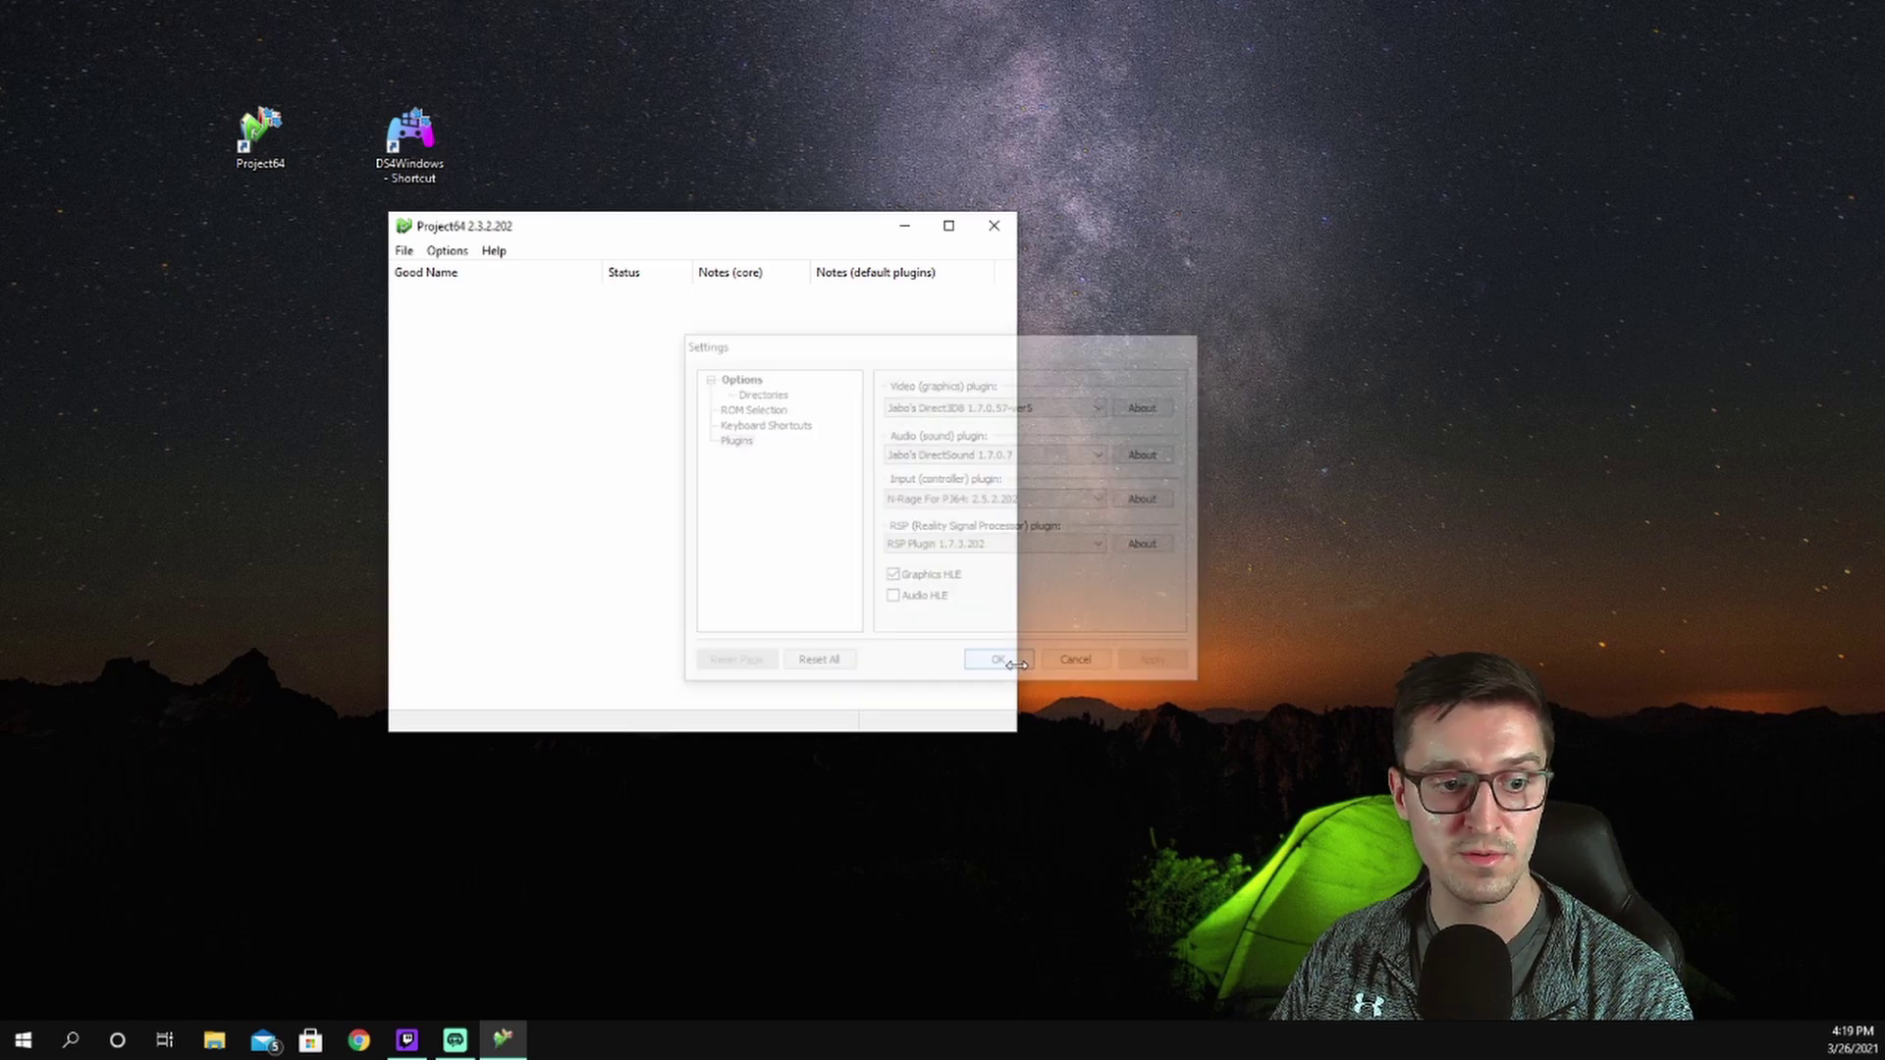
drag(808, 231, 786, 186)
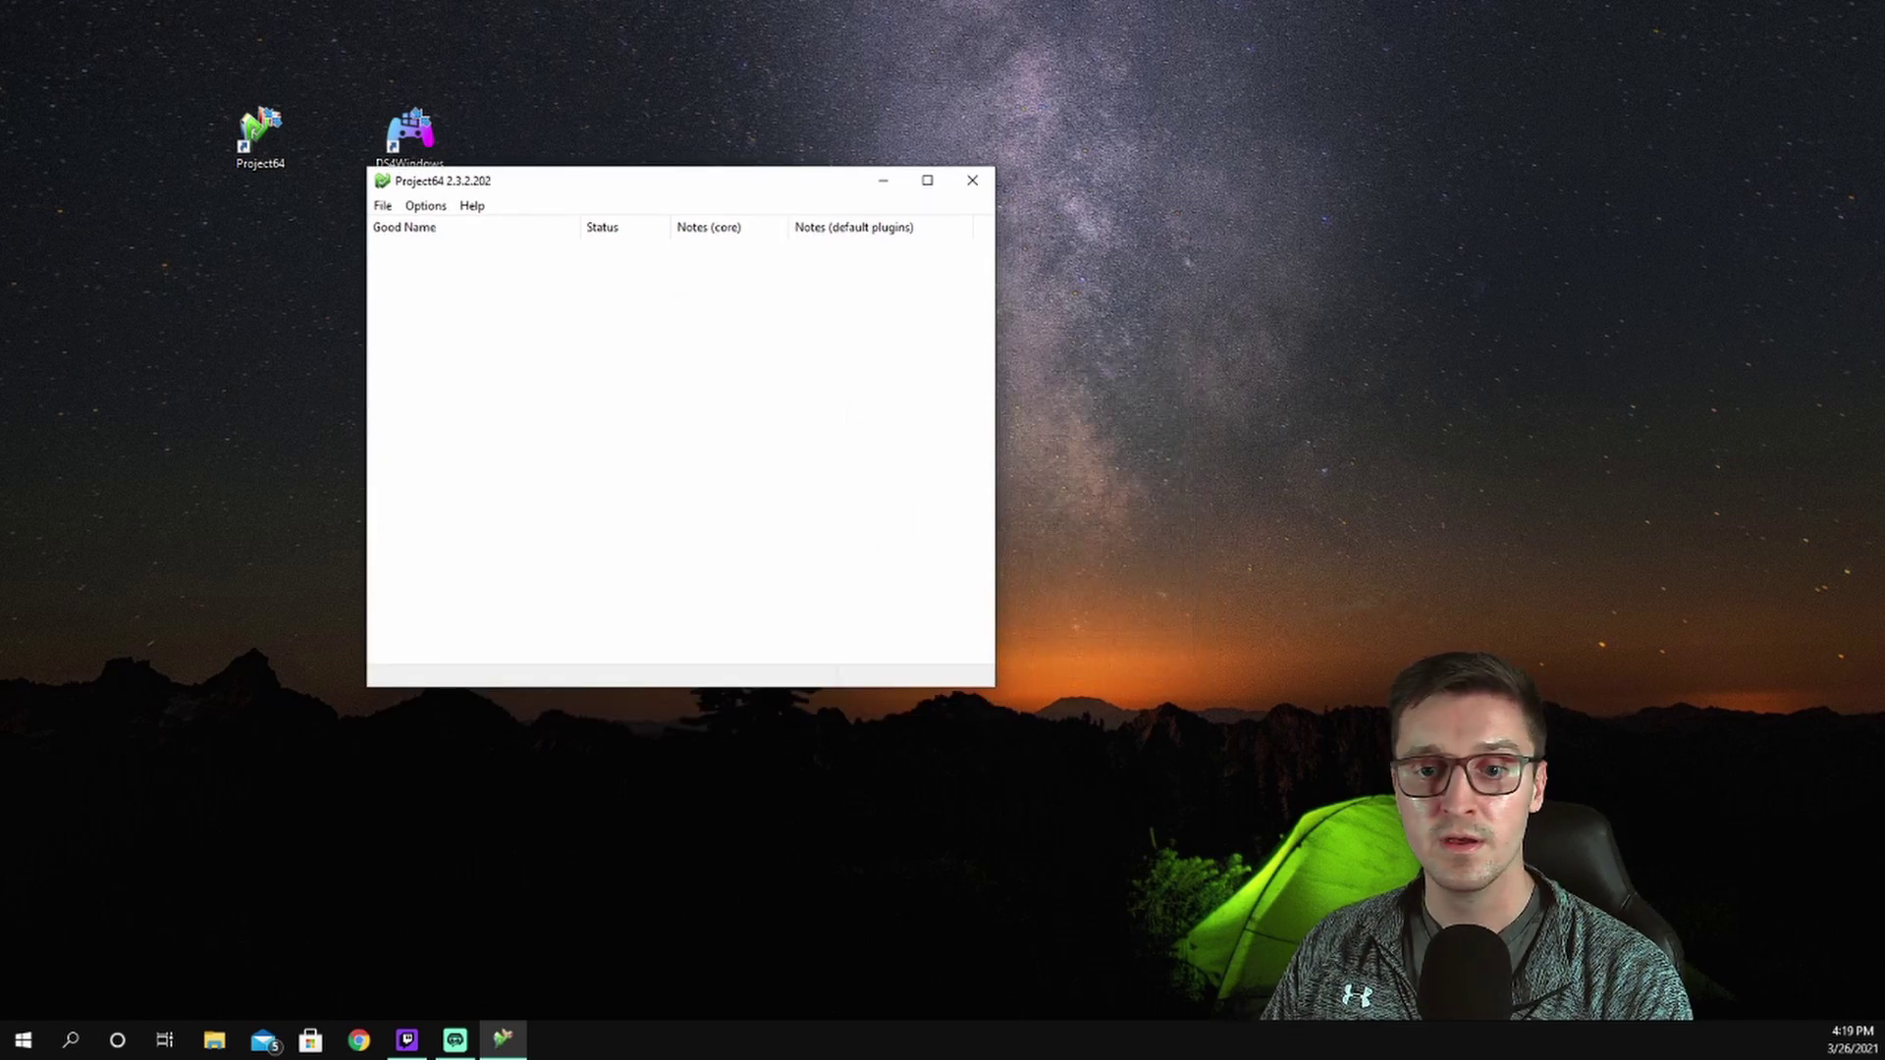
Step: Open Configure Controller Plugin and tick XInput for Controller 1
click(425, 205)
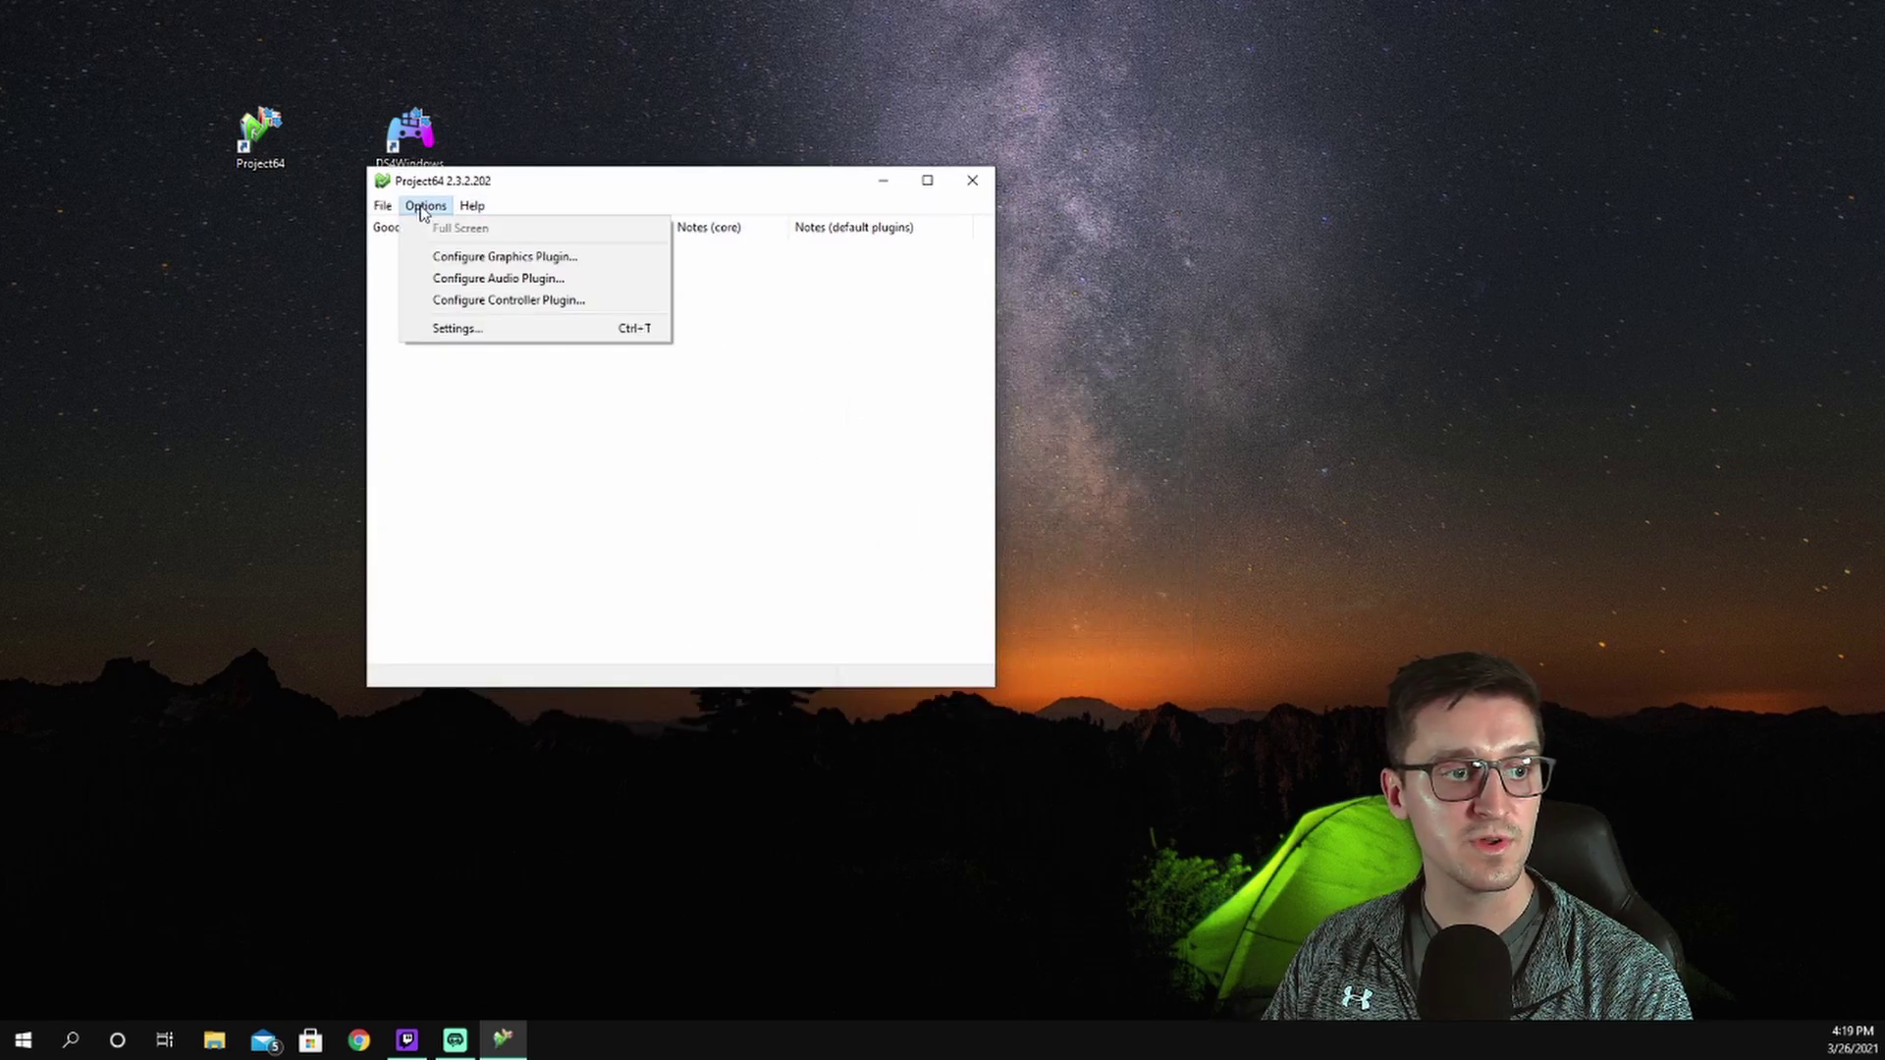
click(510, 292)
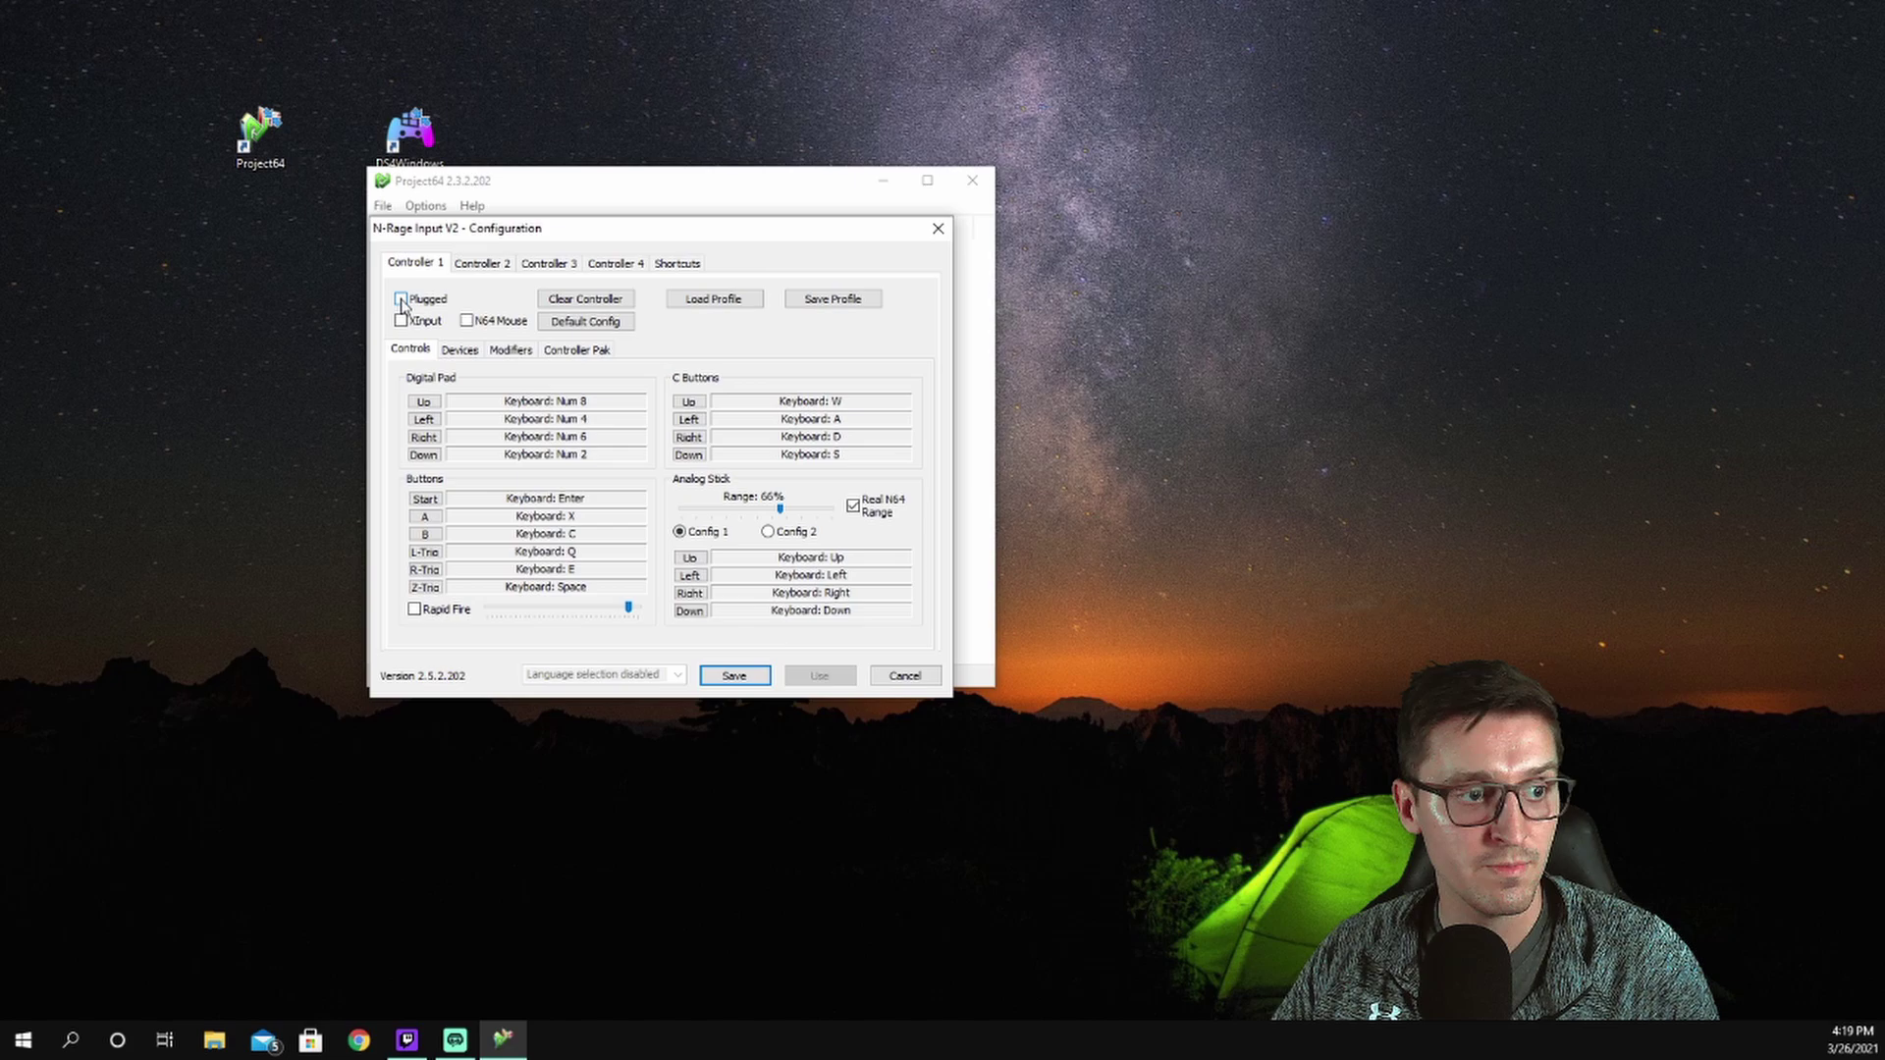
click(401, 324)
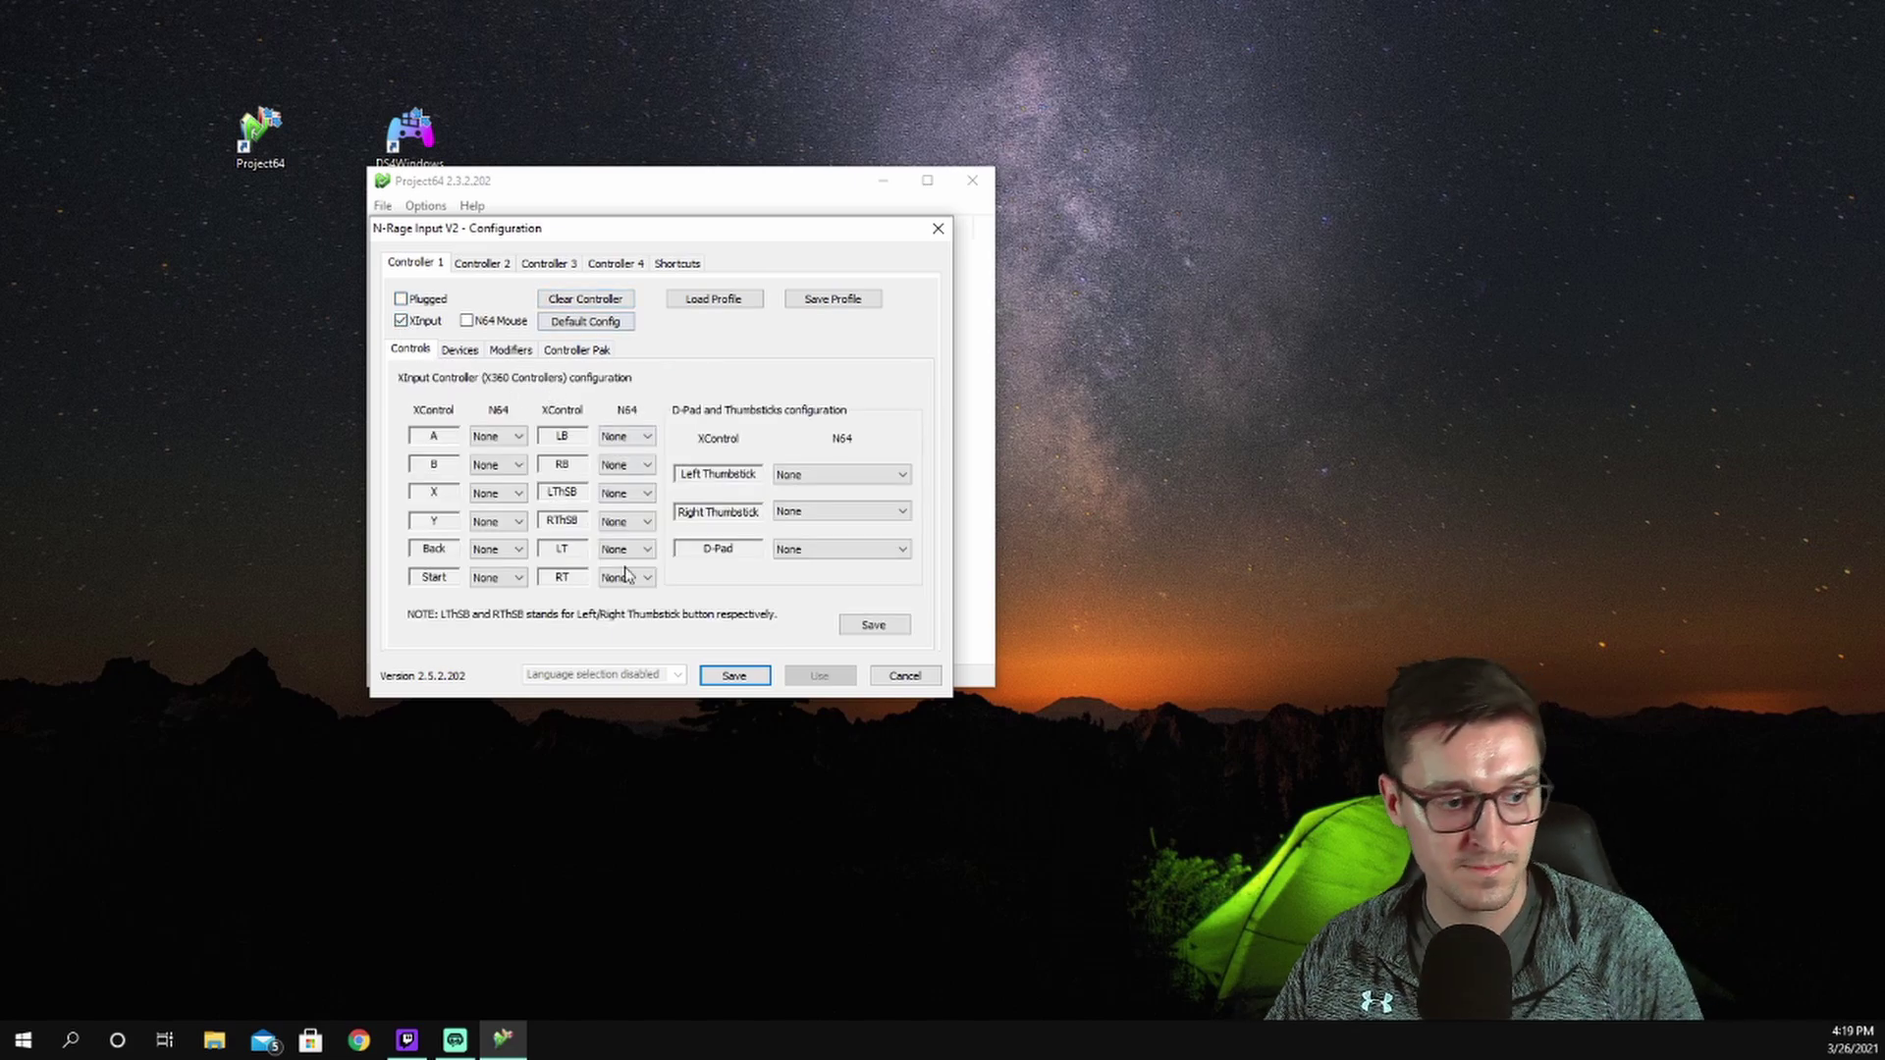
Step: Open A:\Applications\Project64\Config in File Explorer and place it upper right beside N-Rage Input
click(218, 1041)
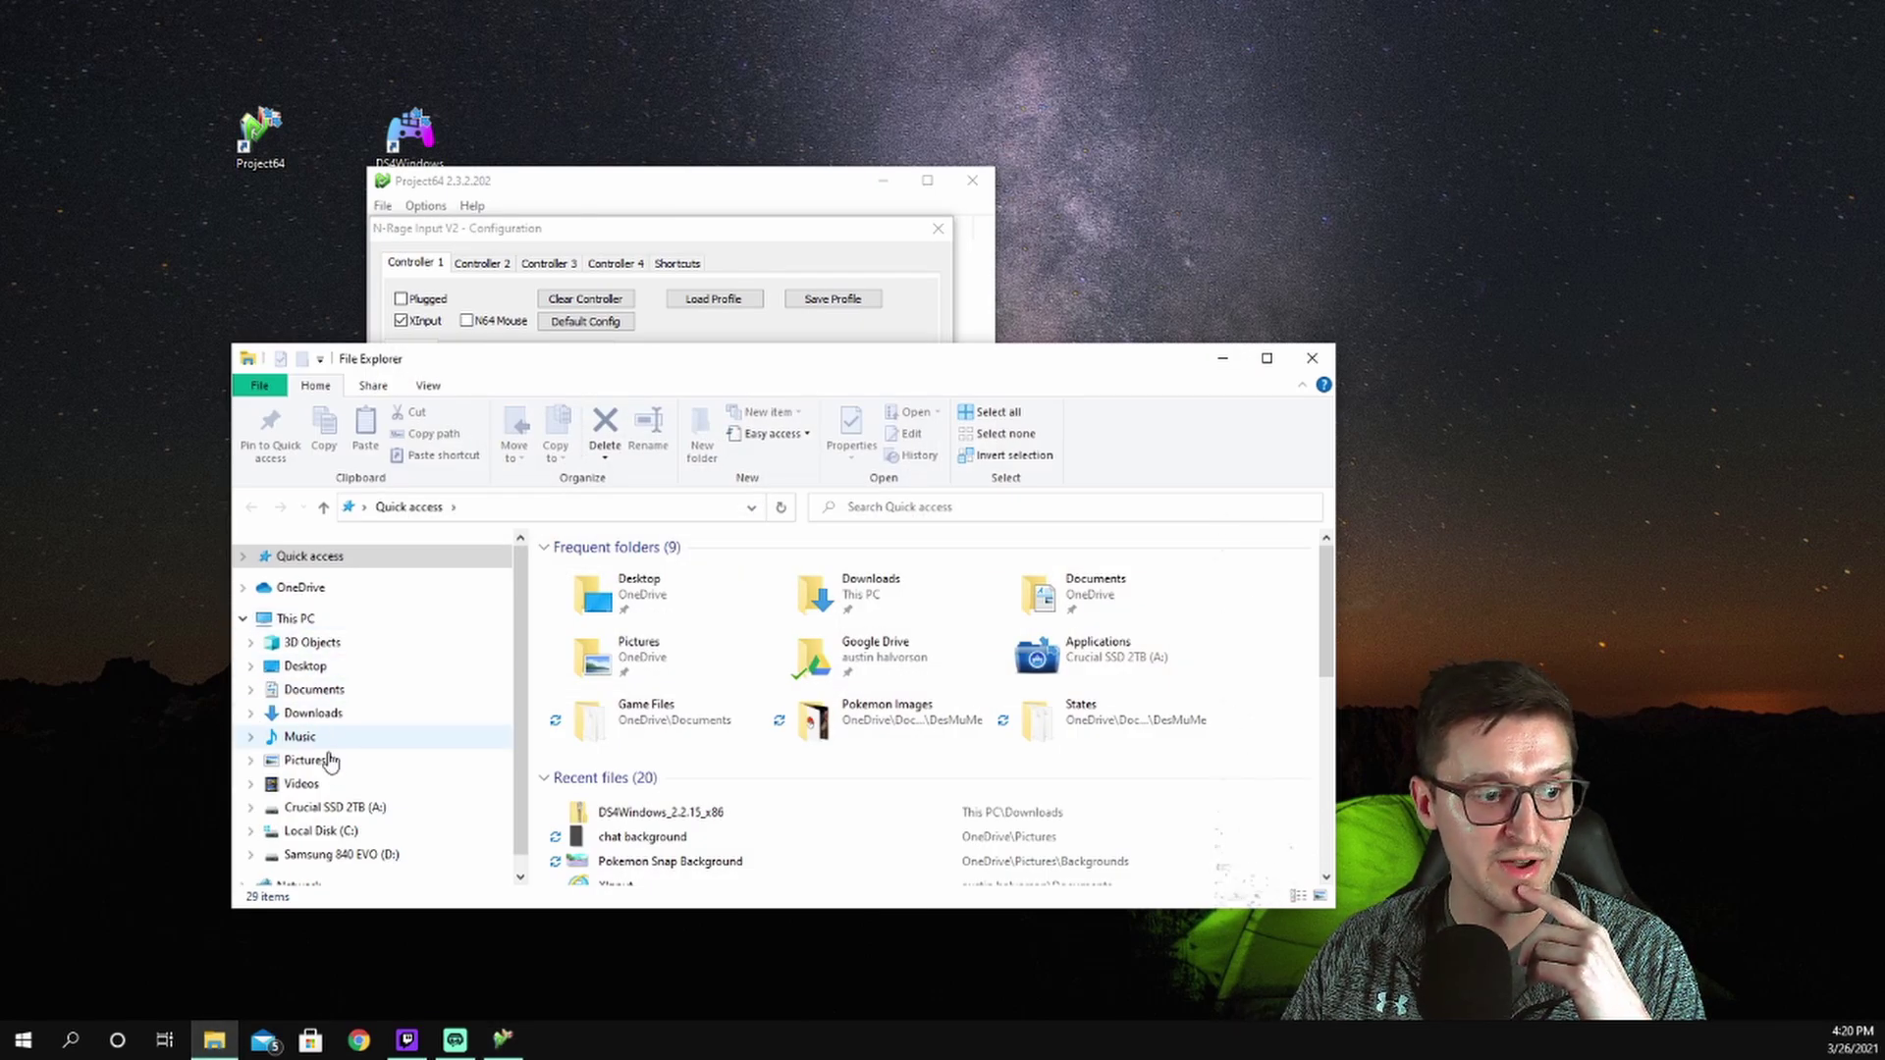
click(330, 813)
double_click(601, 566)
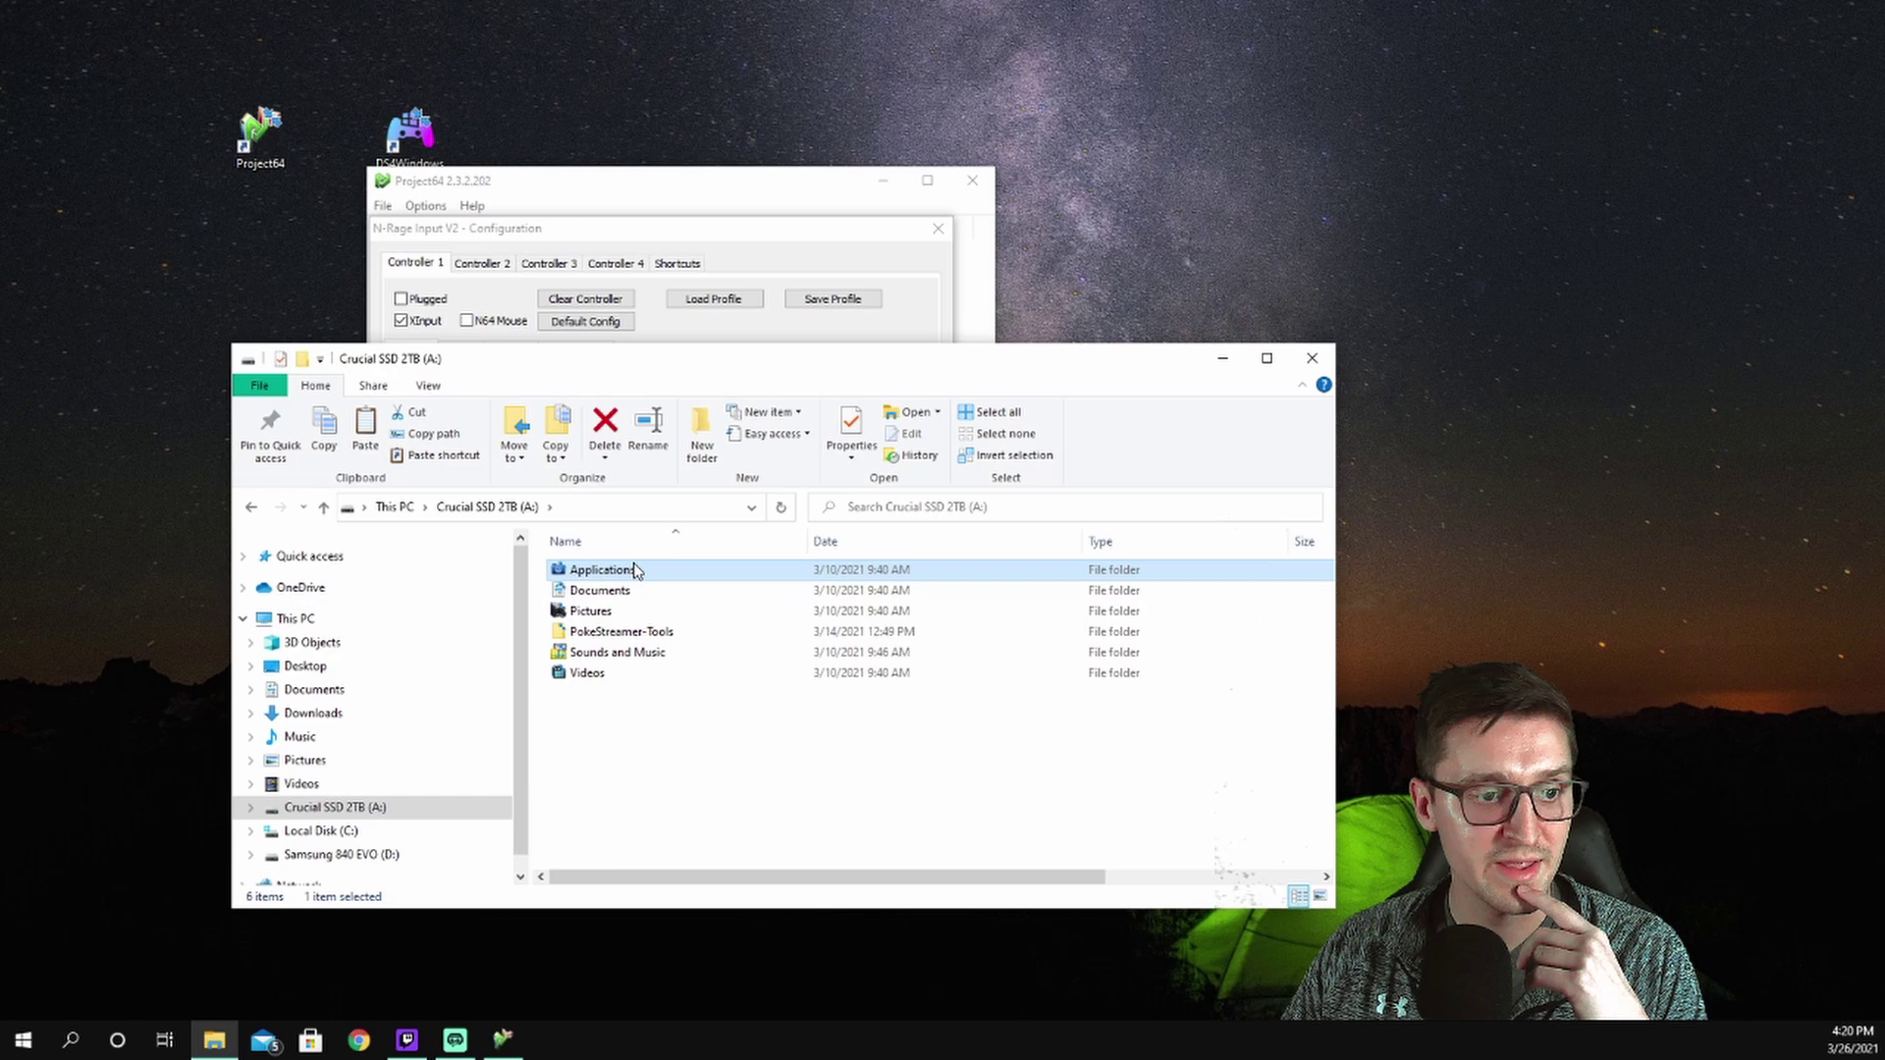
double_click(654, 679)
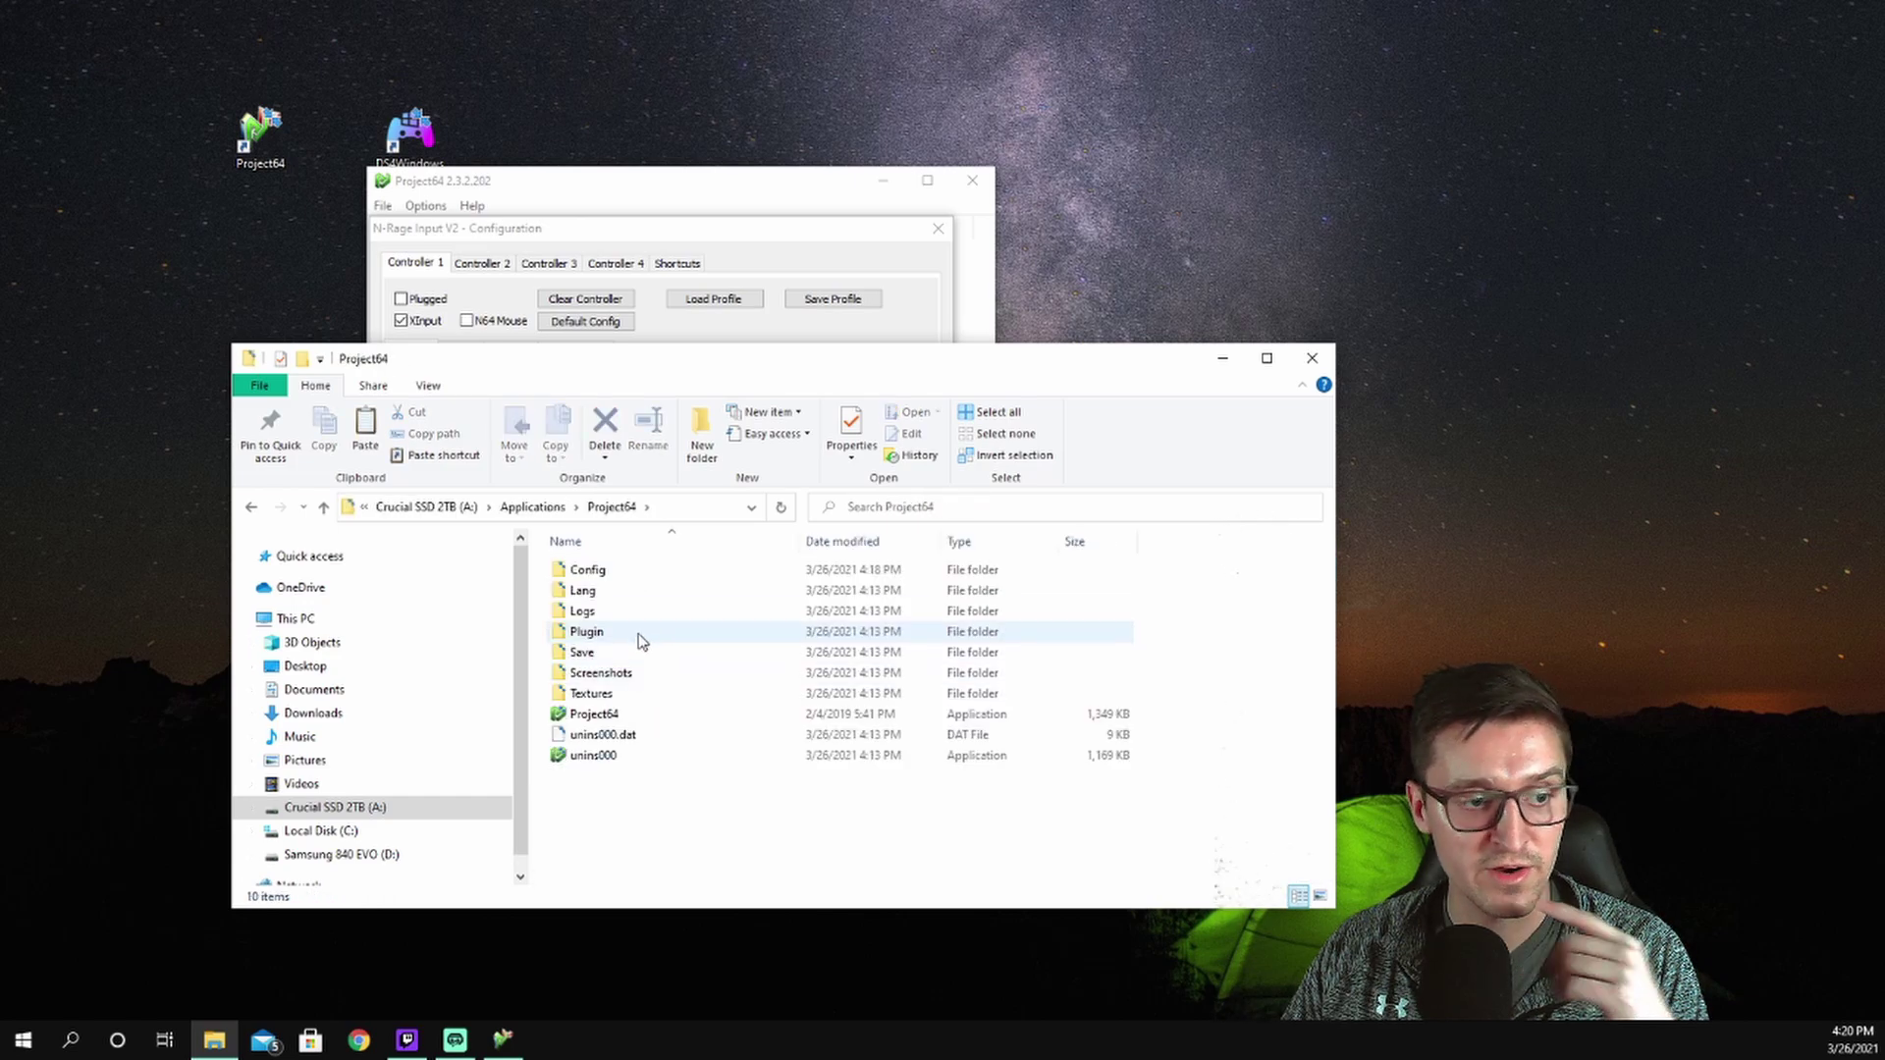
click(628, 577)
double_click(631, 580)
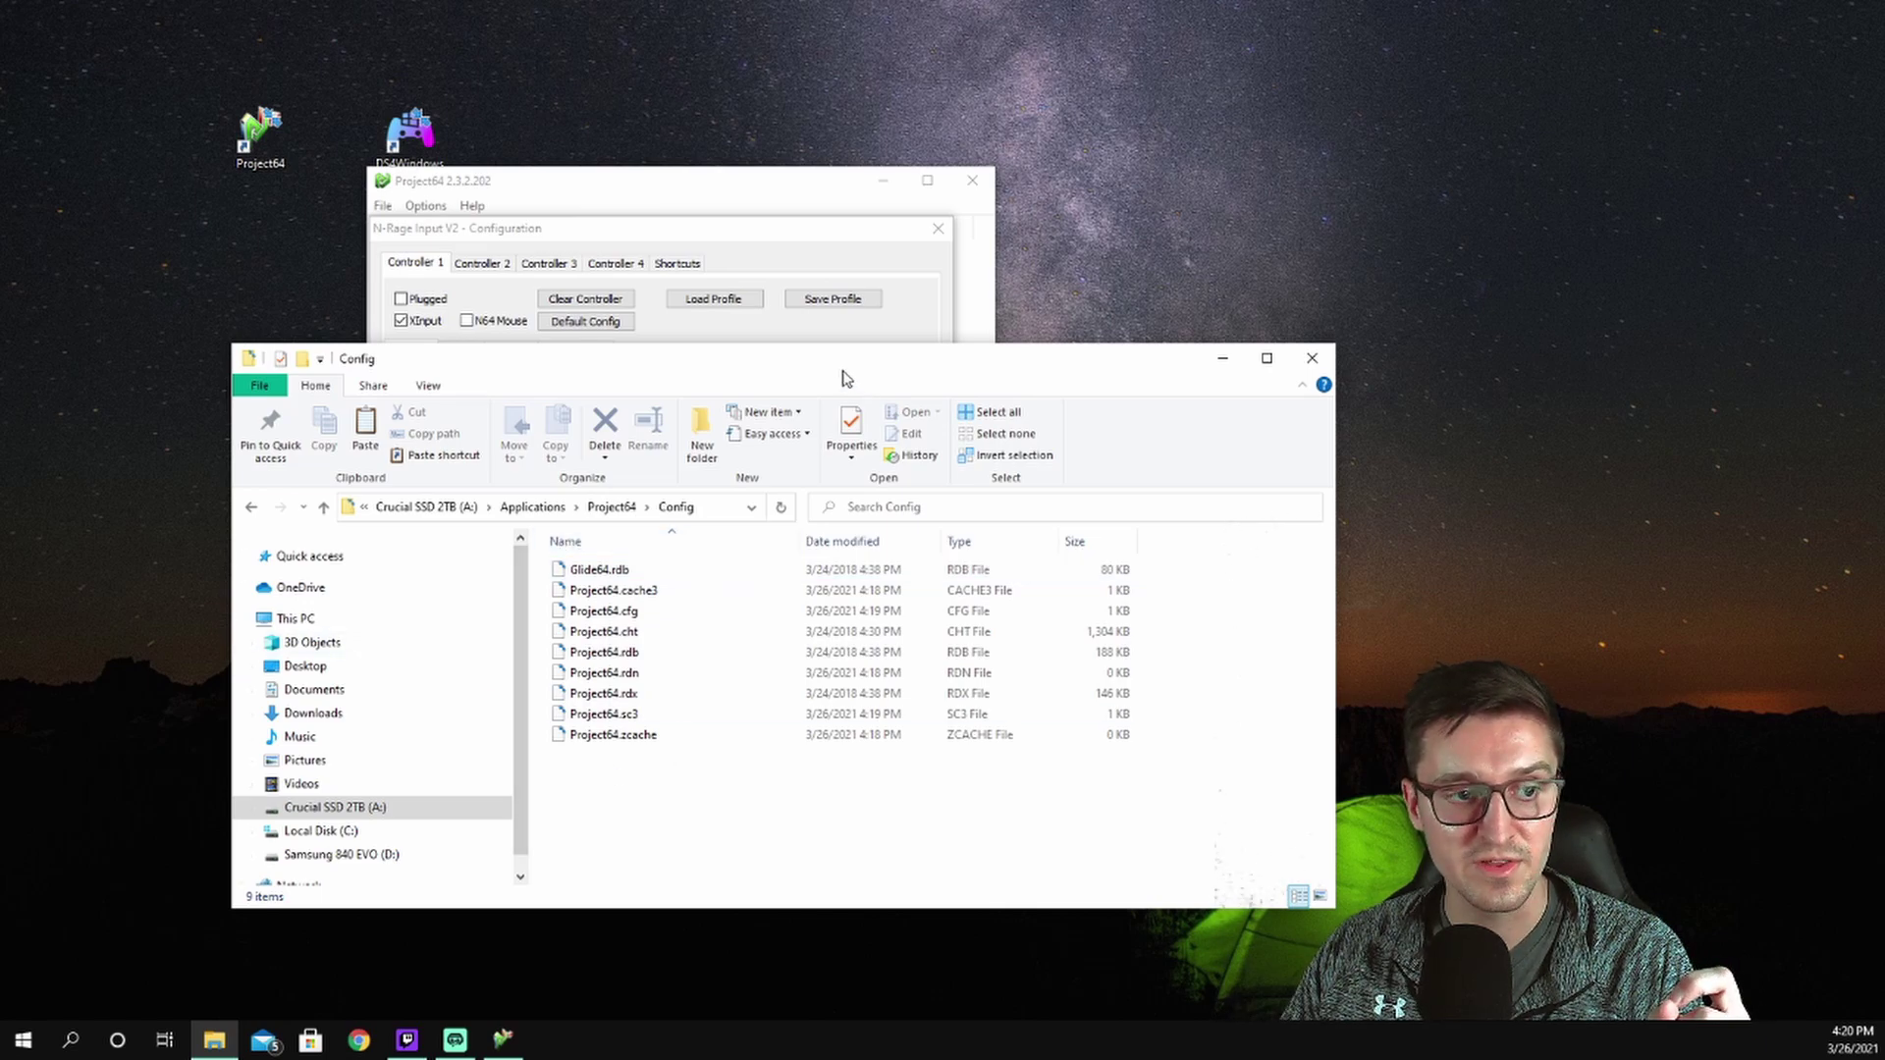
drag(837, 368, 1211, 162)
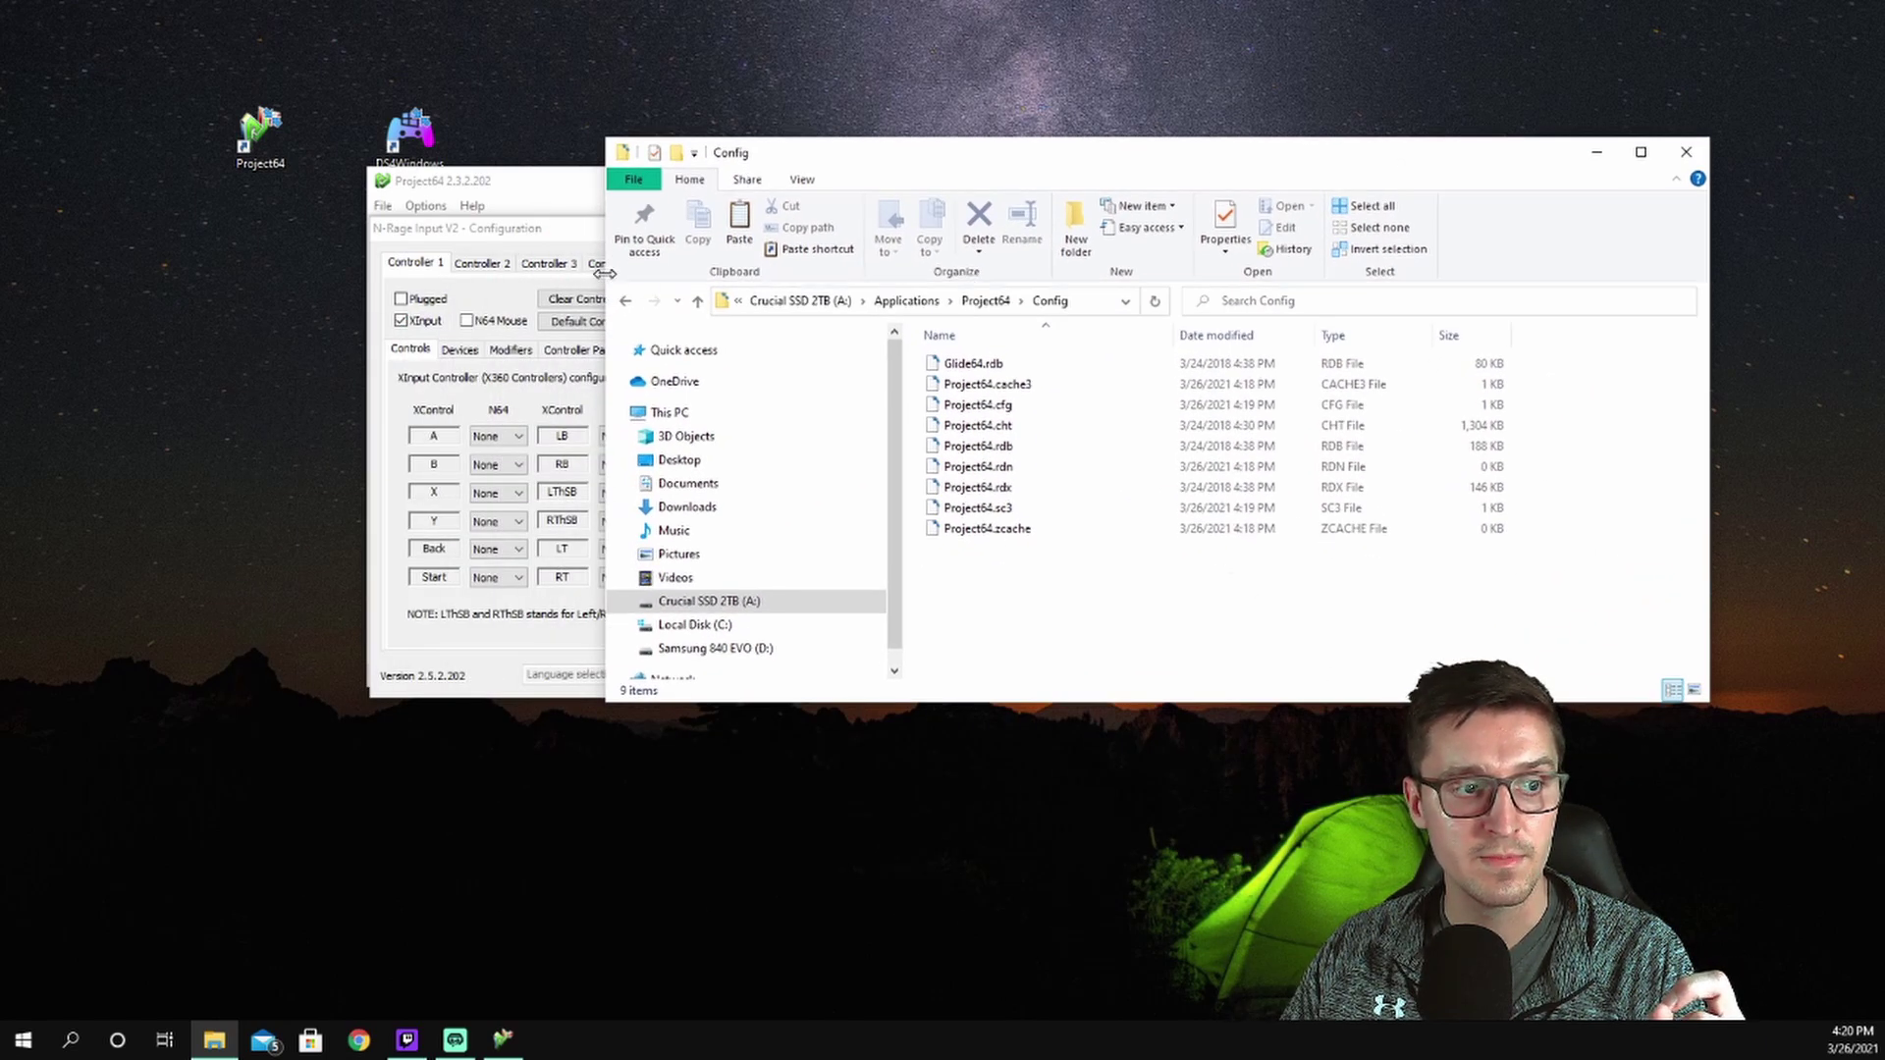
drag(609, 289, 1061, 290)
drag(1447, 162, 1547, 105)
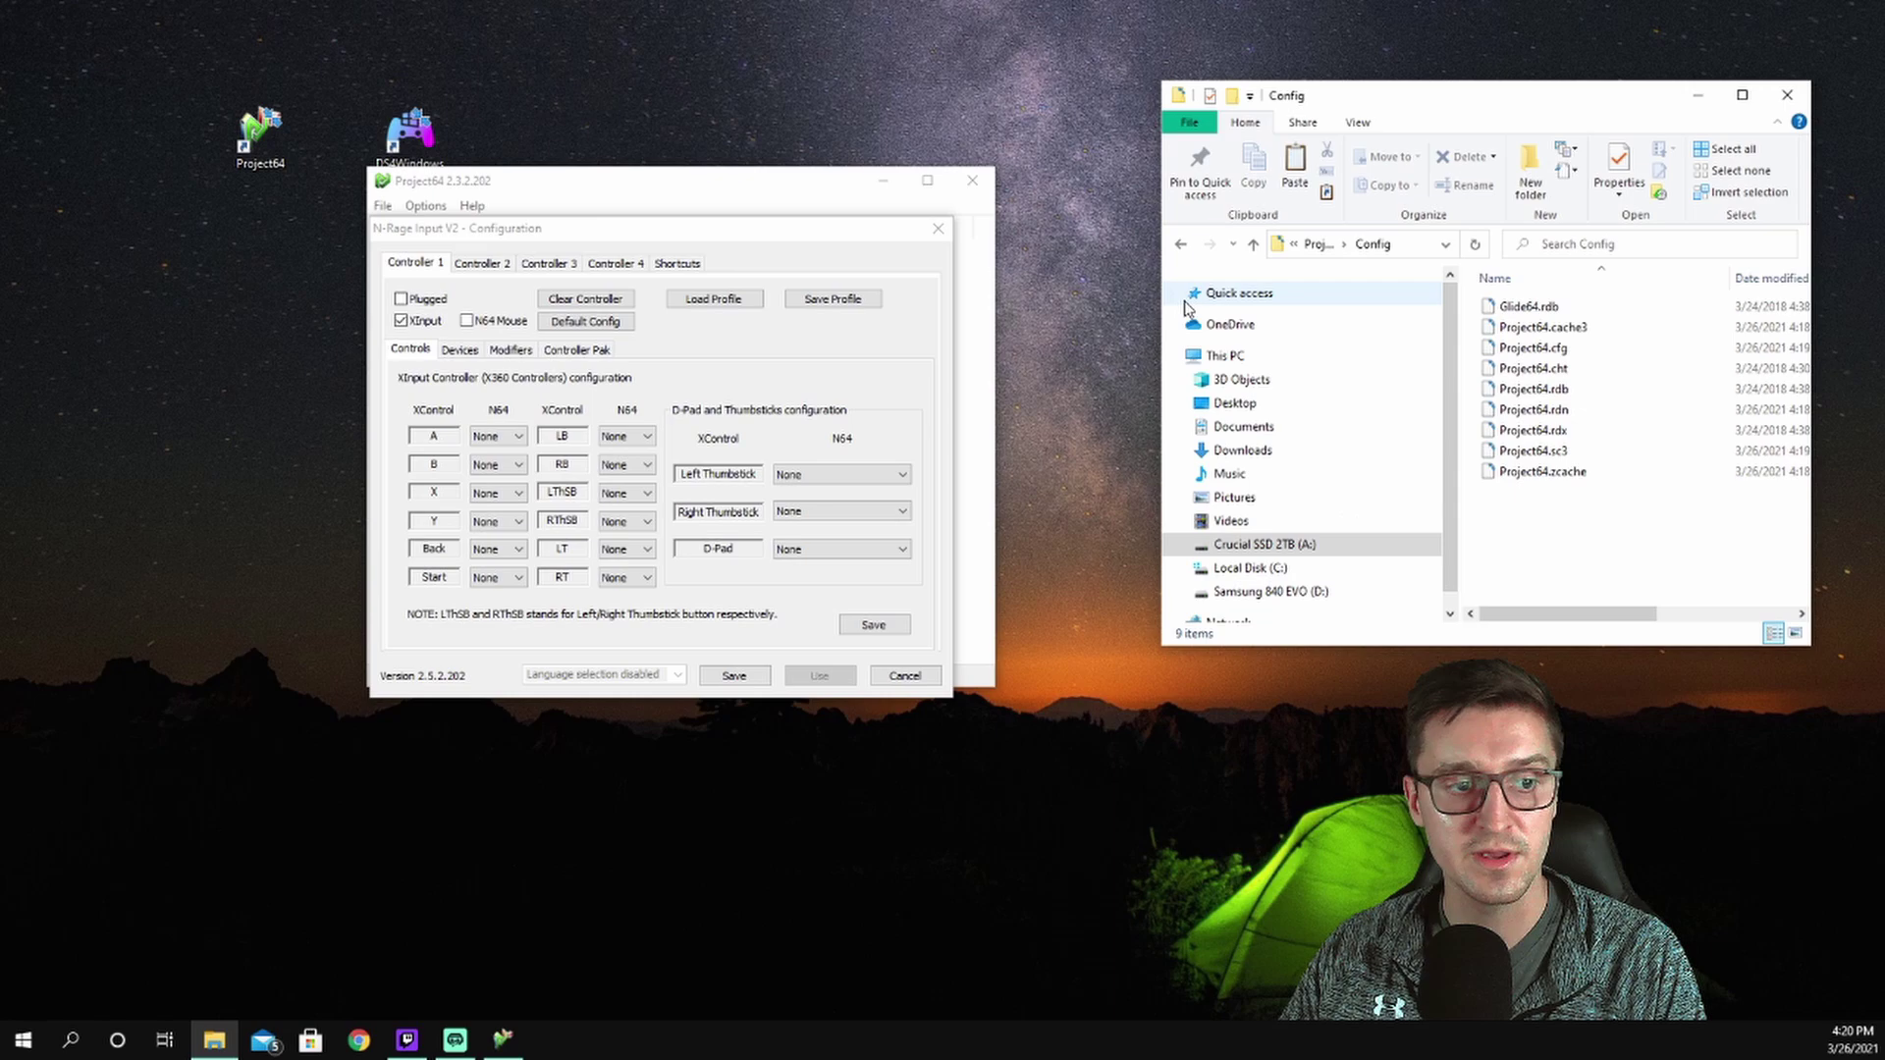
Step: Map A to N64 A, B to N64 B, Start to N64 Start, and both LB and RB to Z
click(623, 375)
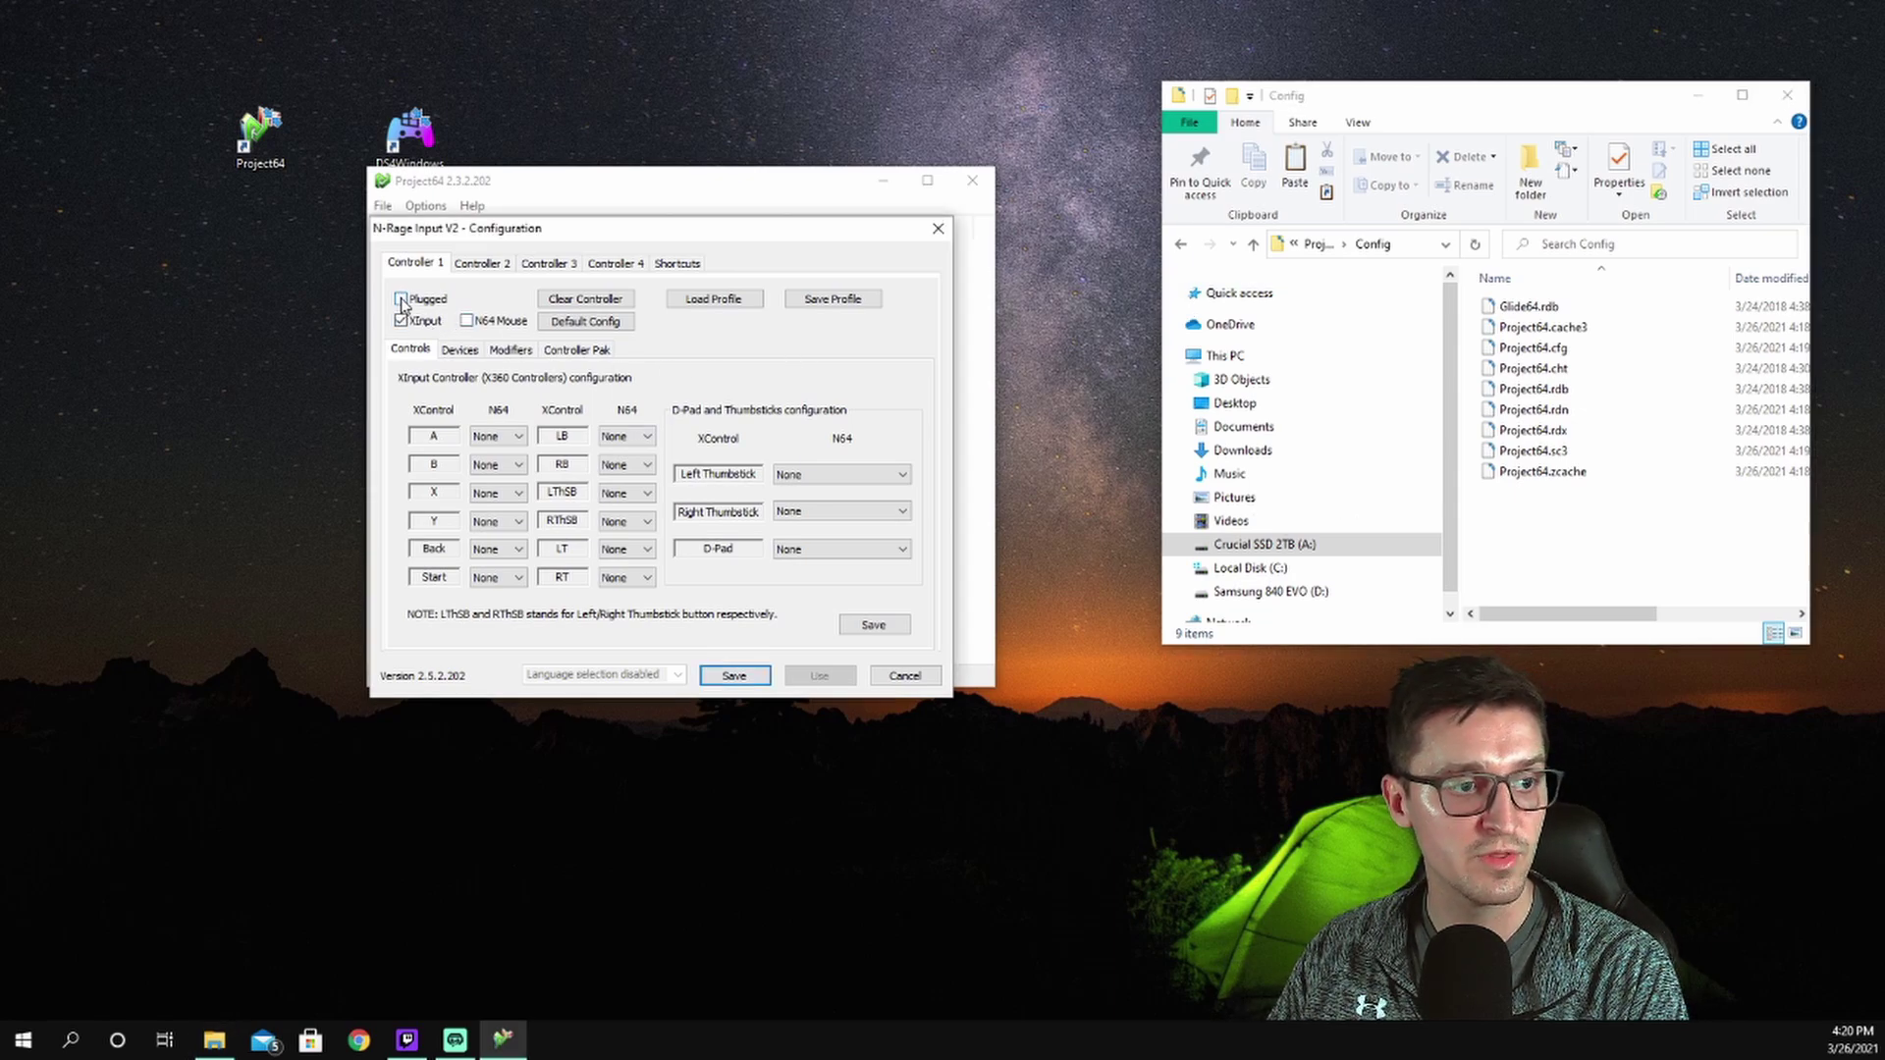
click(498, 438)
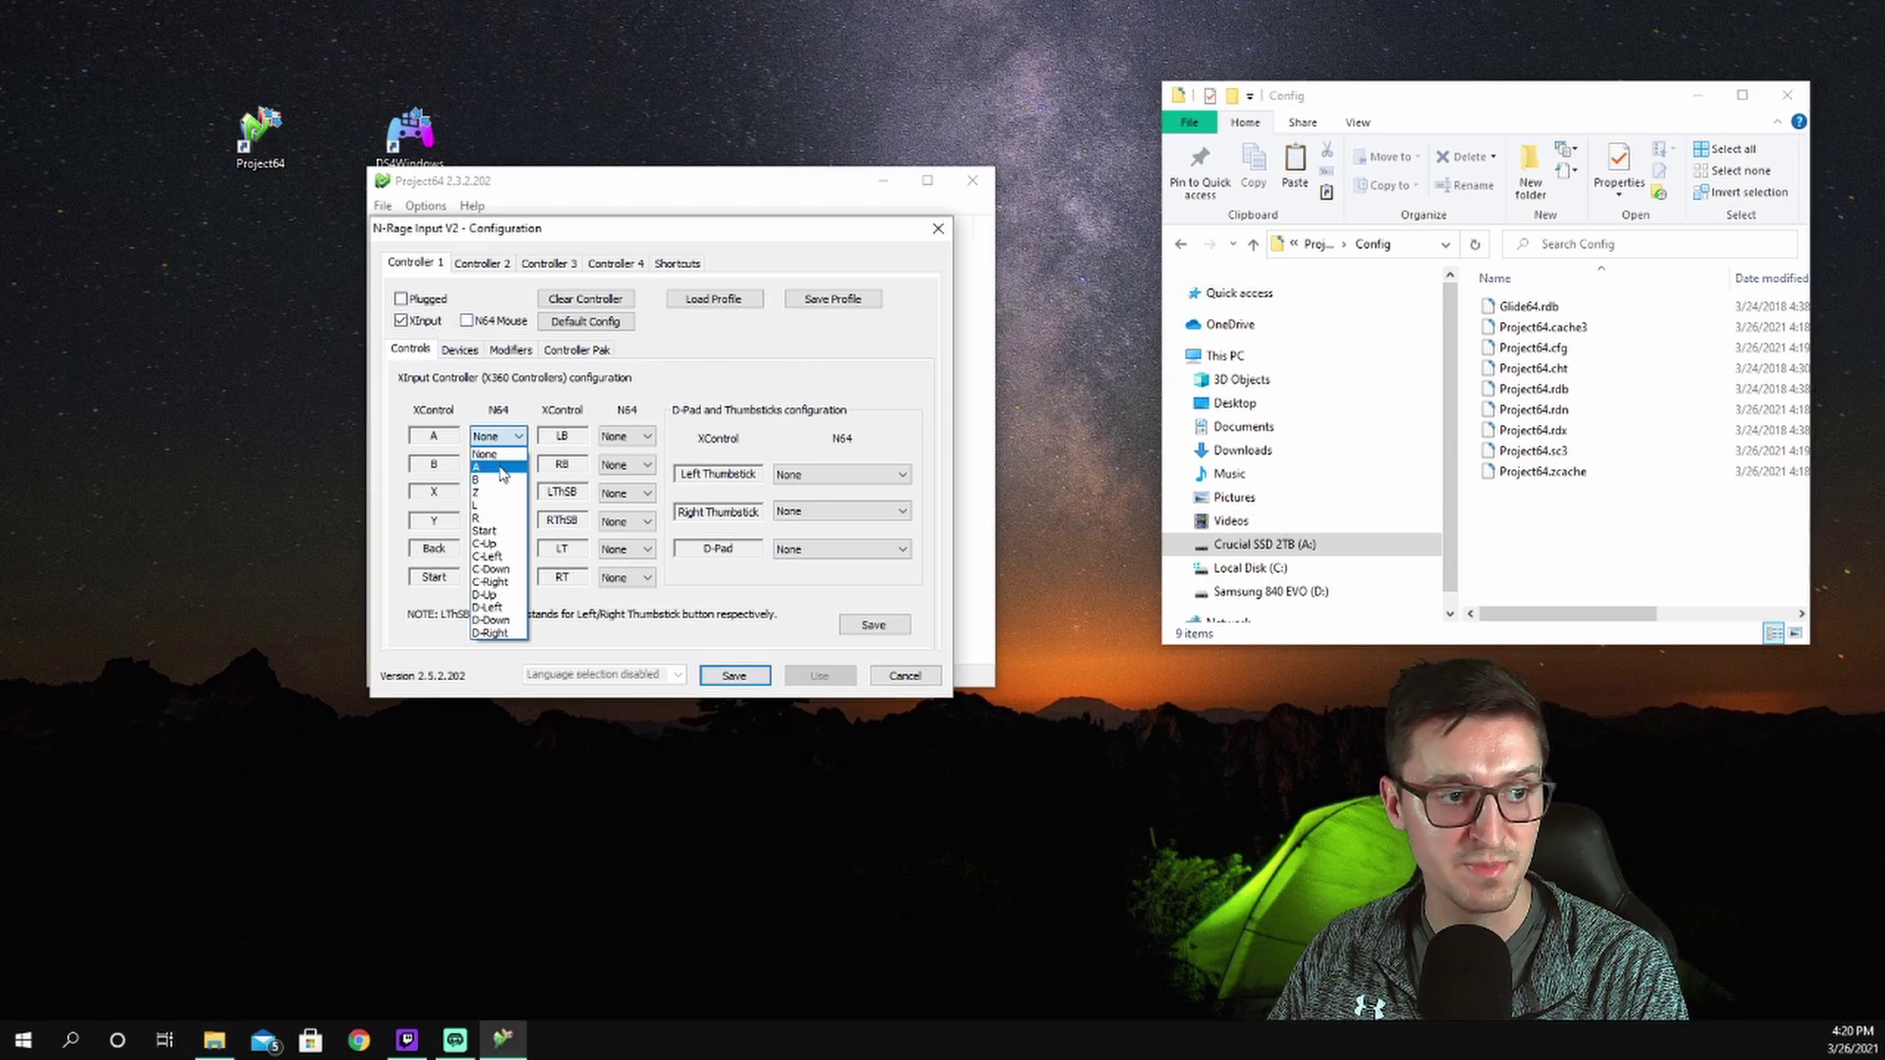
click(500, 469)
click(498, 465)
click(503, 505)
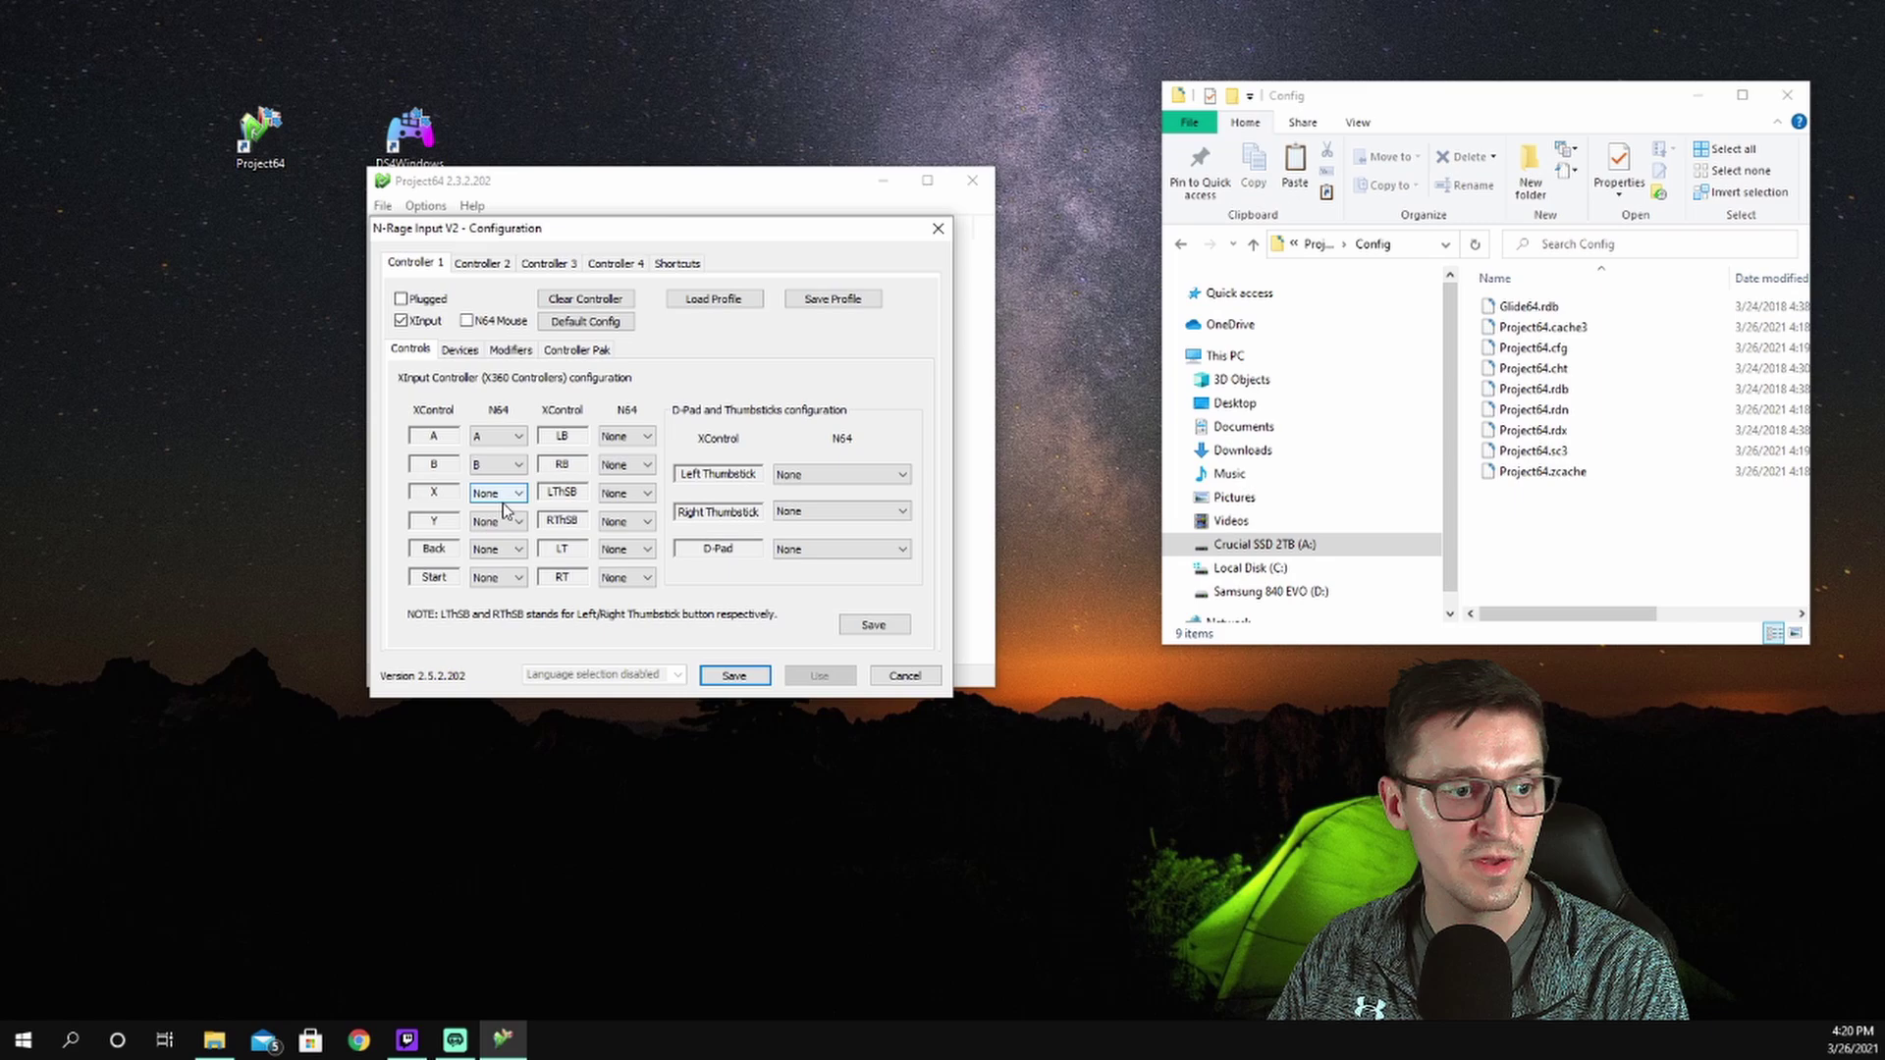
click(498, 577)
click(495, 676)
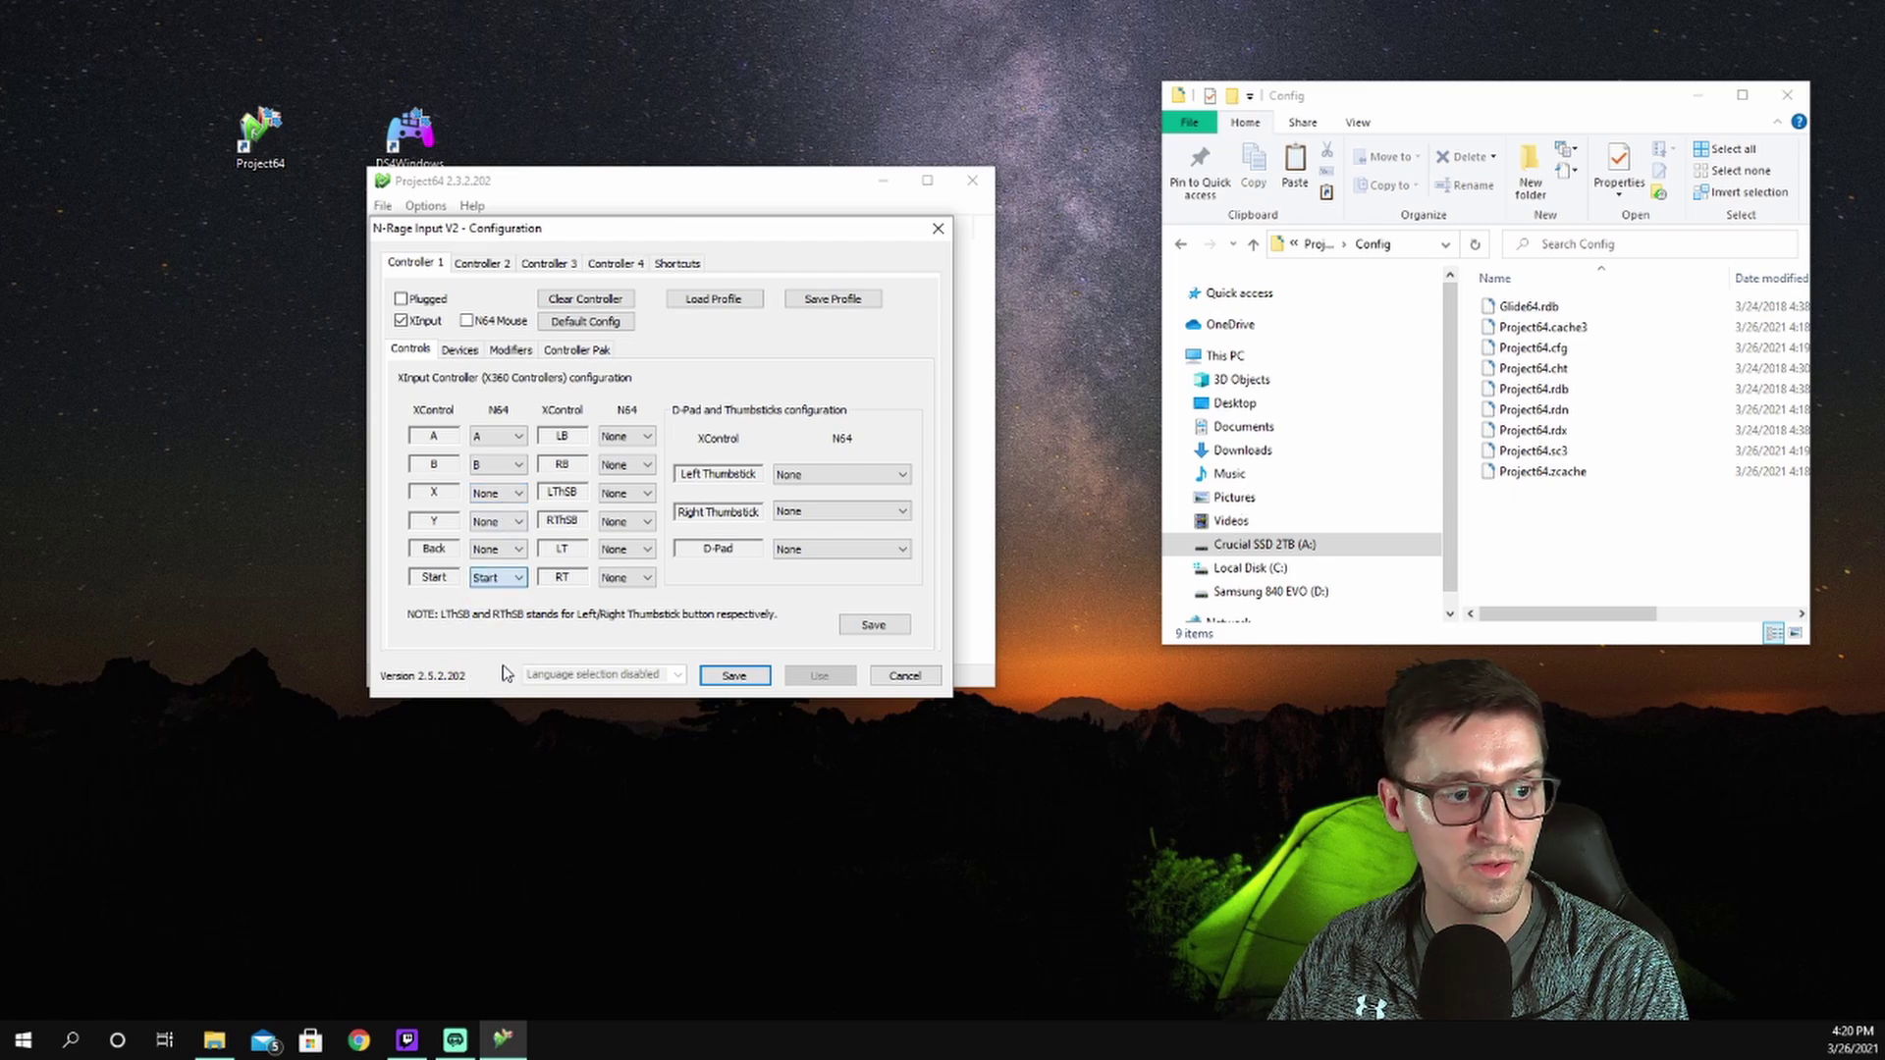
click(639, 442)
click(627, 490)
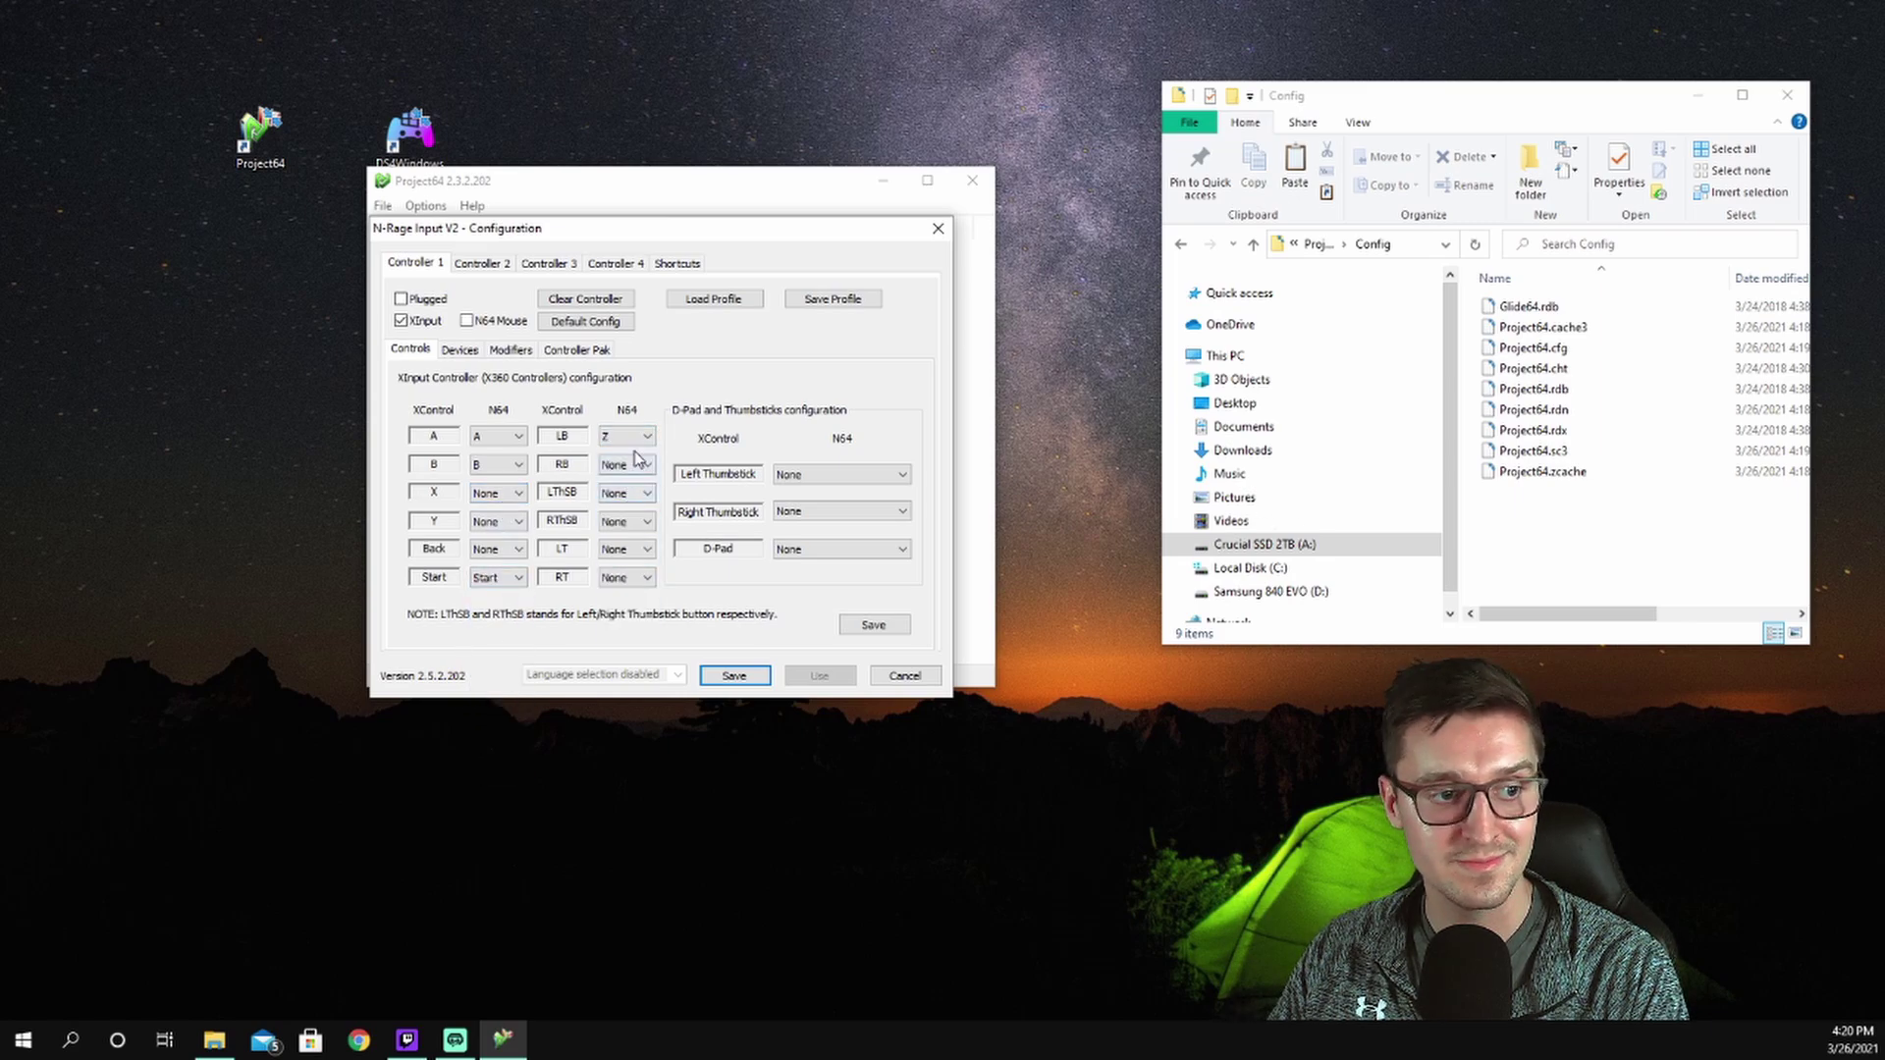
click(637, 461)
click(618, 519)
Step: Map LT to L, RT to R, sticks to Analog Stick and C Buttons, D-Pad to DPad, and save profile
click(627, 549)
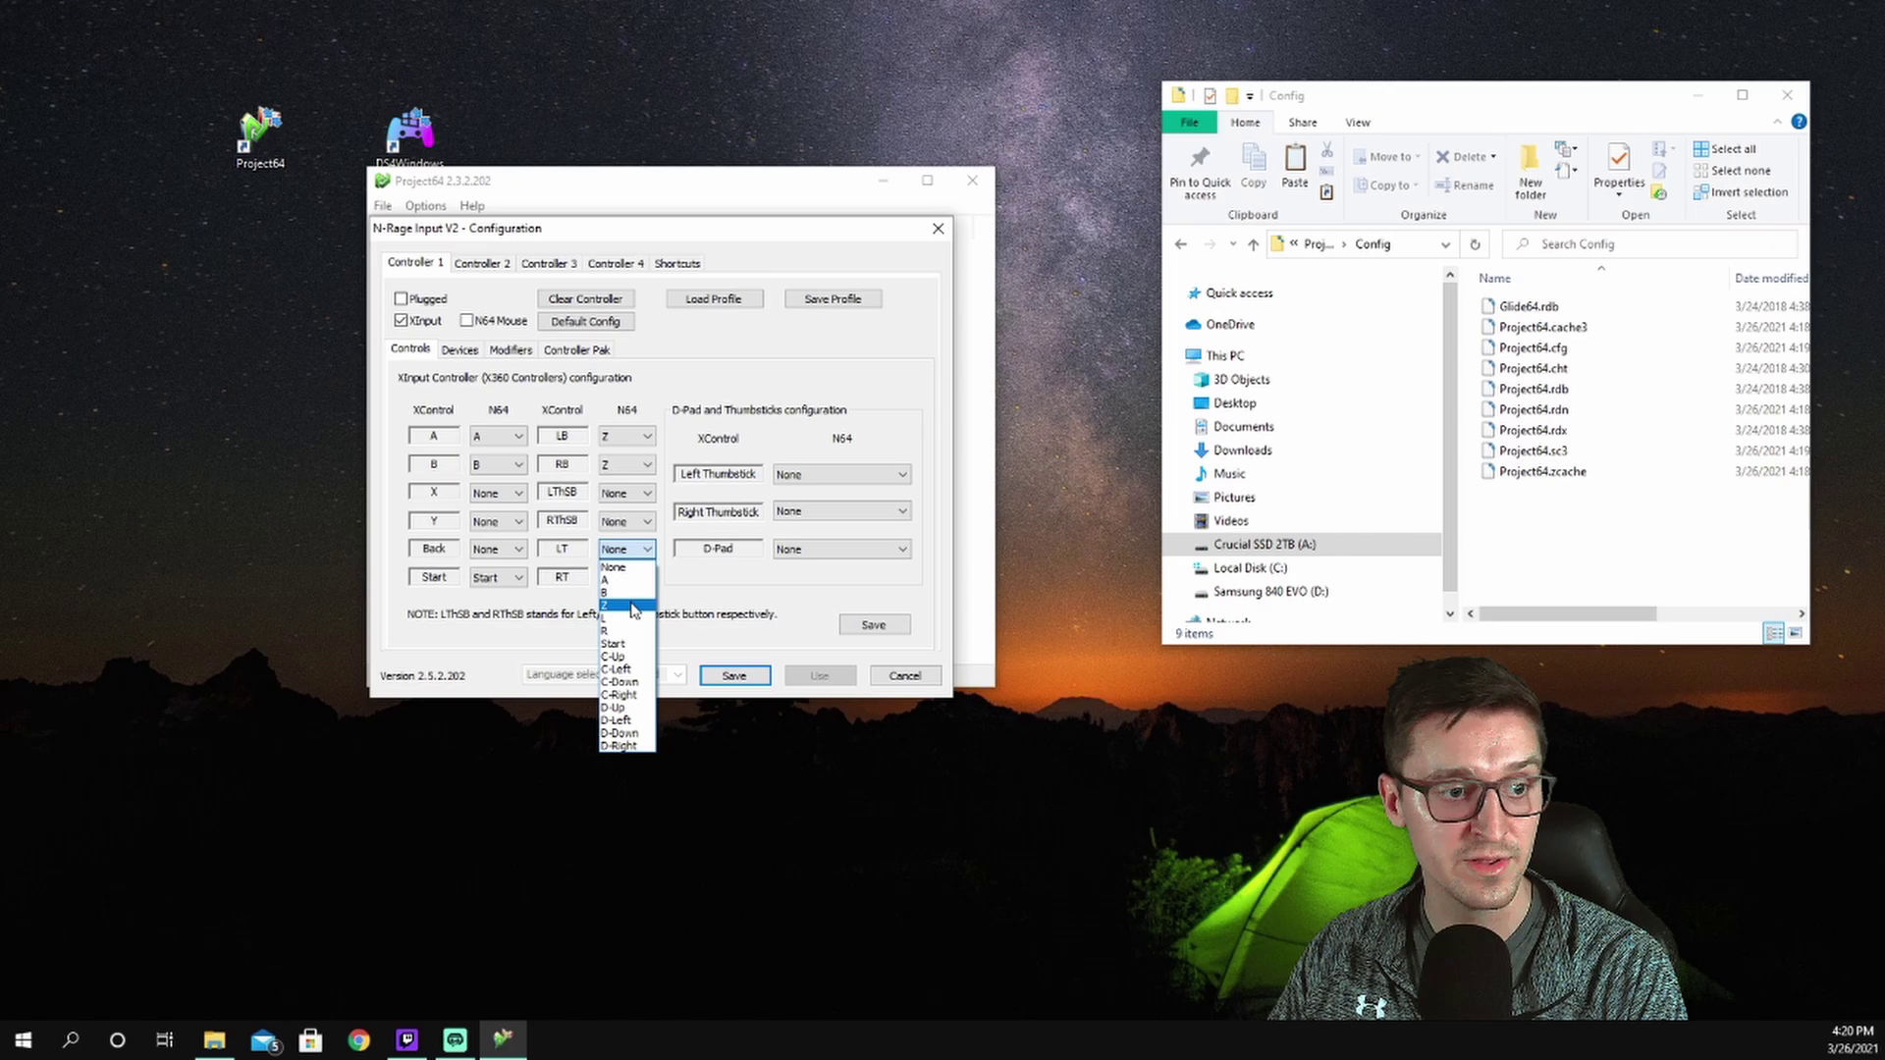
click(629, 617)
click(633, 578)
click(643, 647)
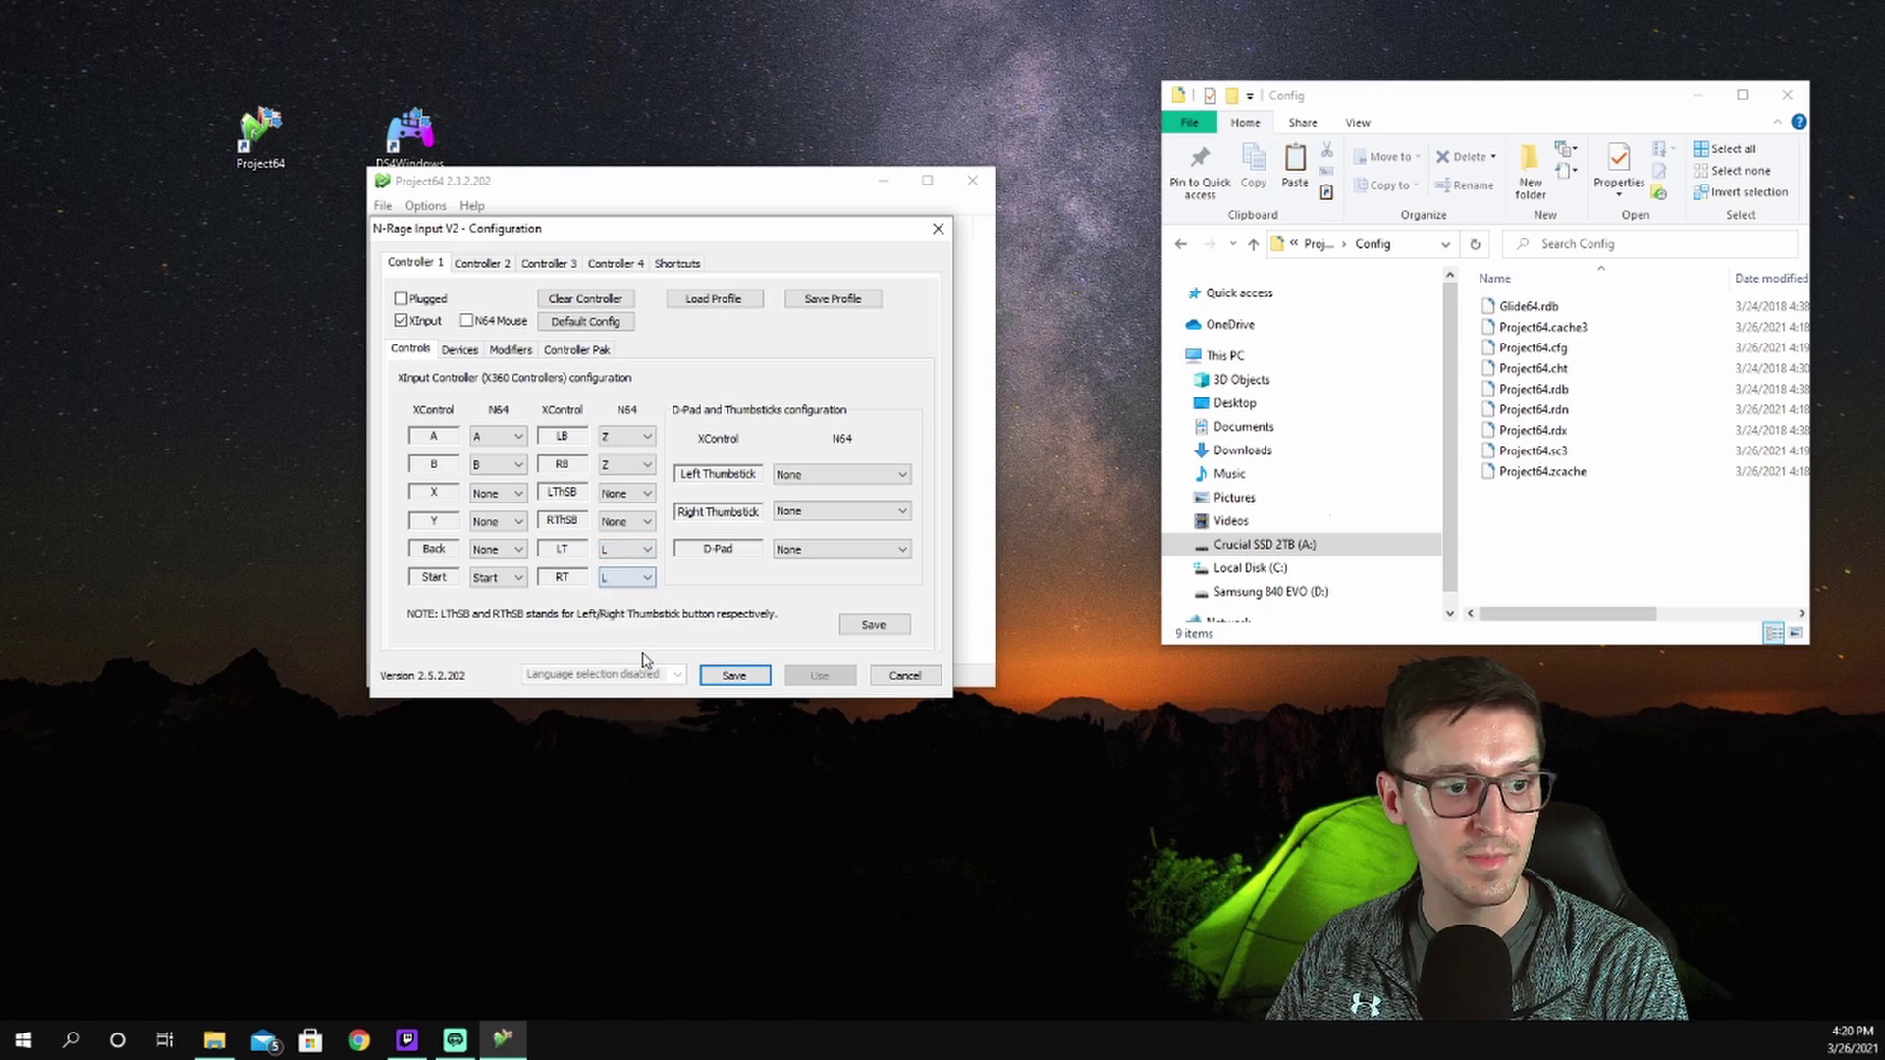
click(643, 581)
click(645, 656)
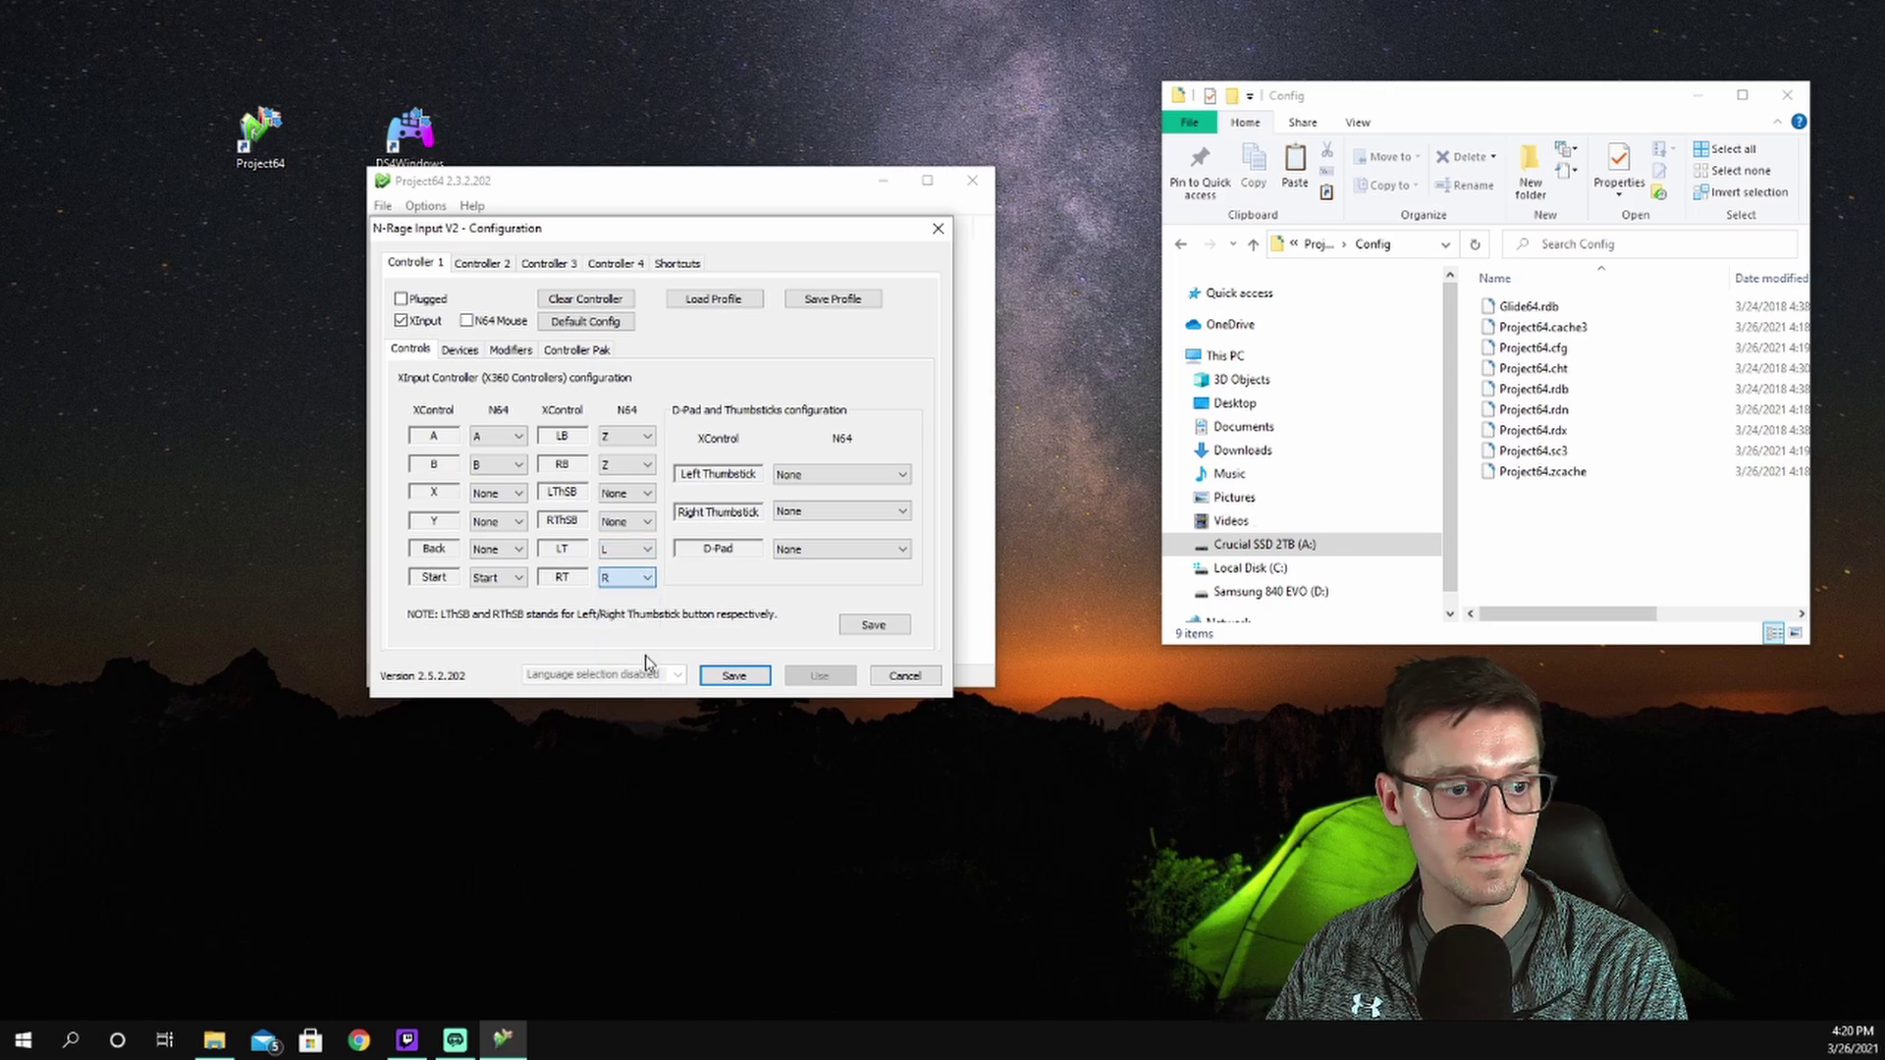
click(844, 479)
click(833, 534)
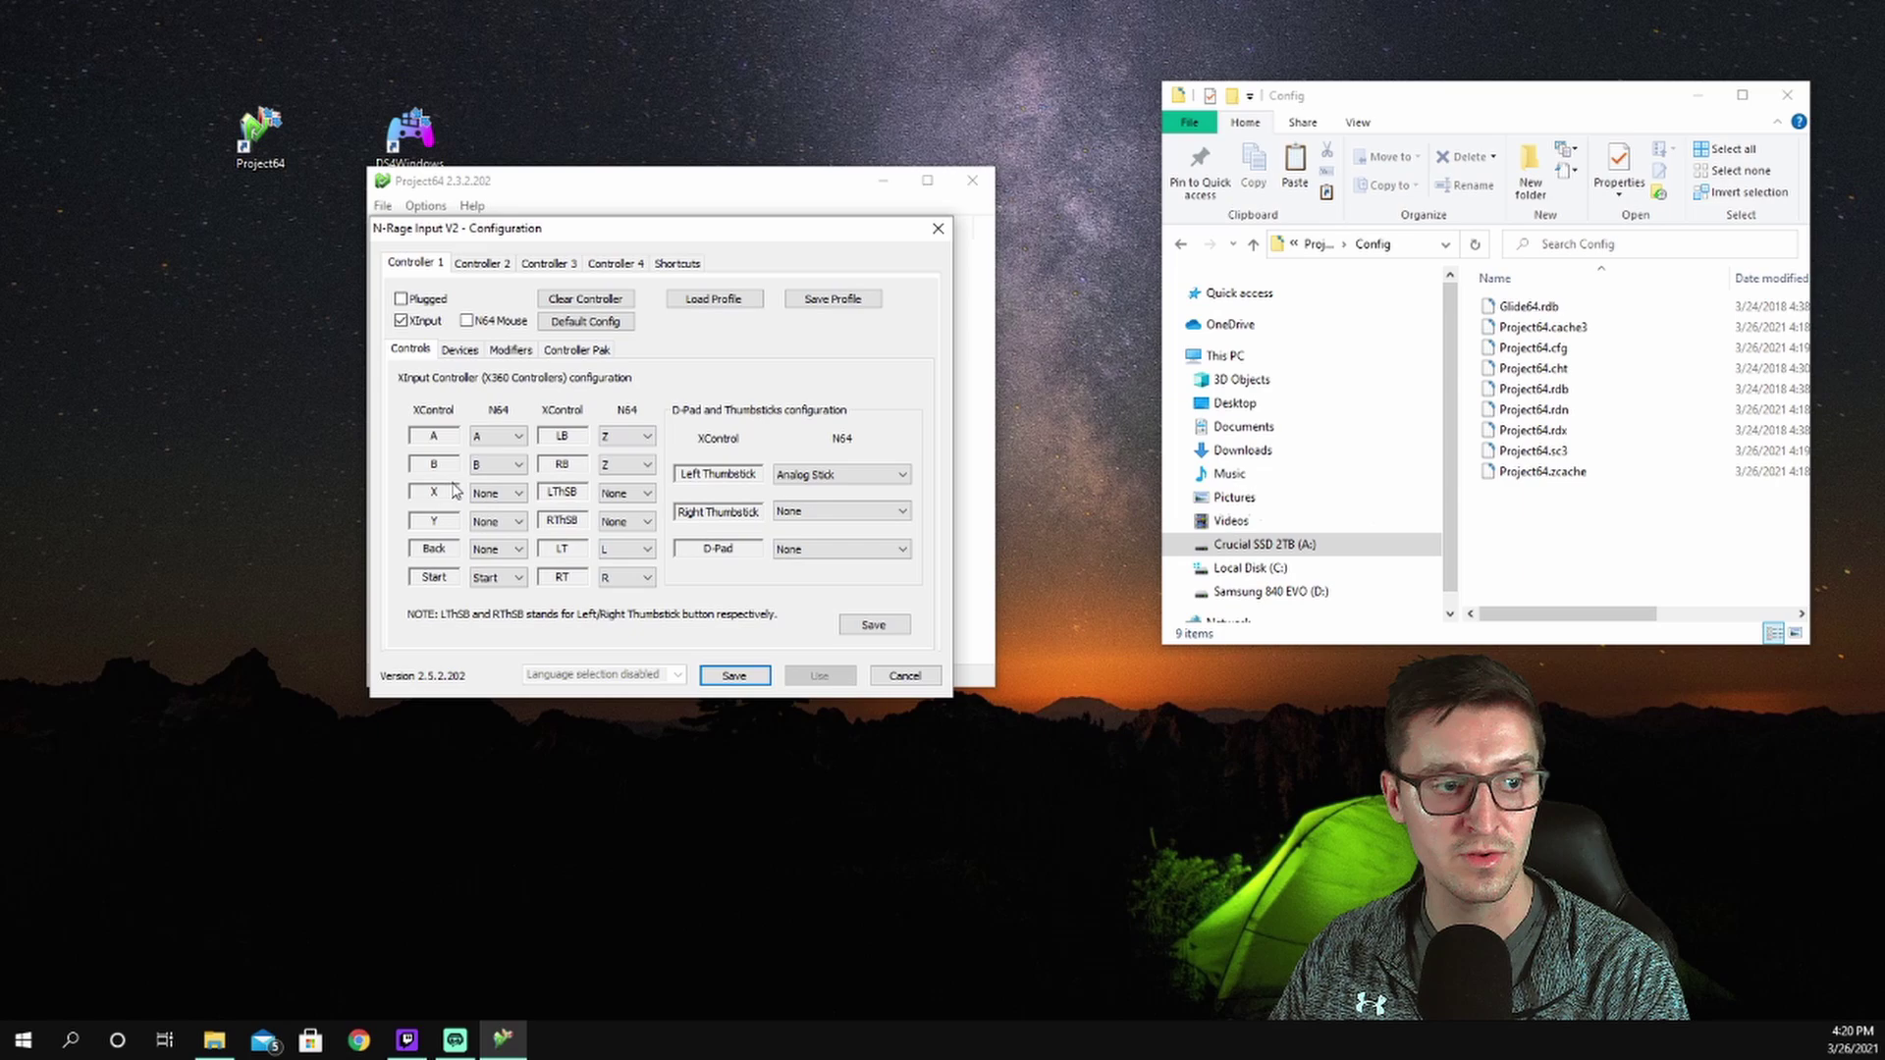
click(795, 511)
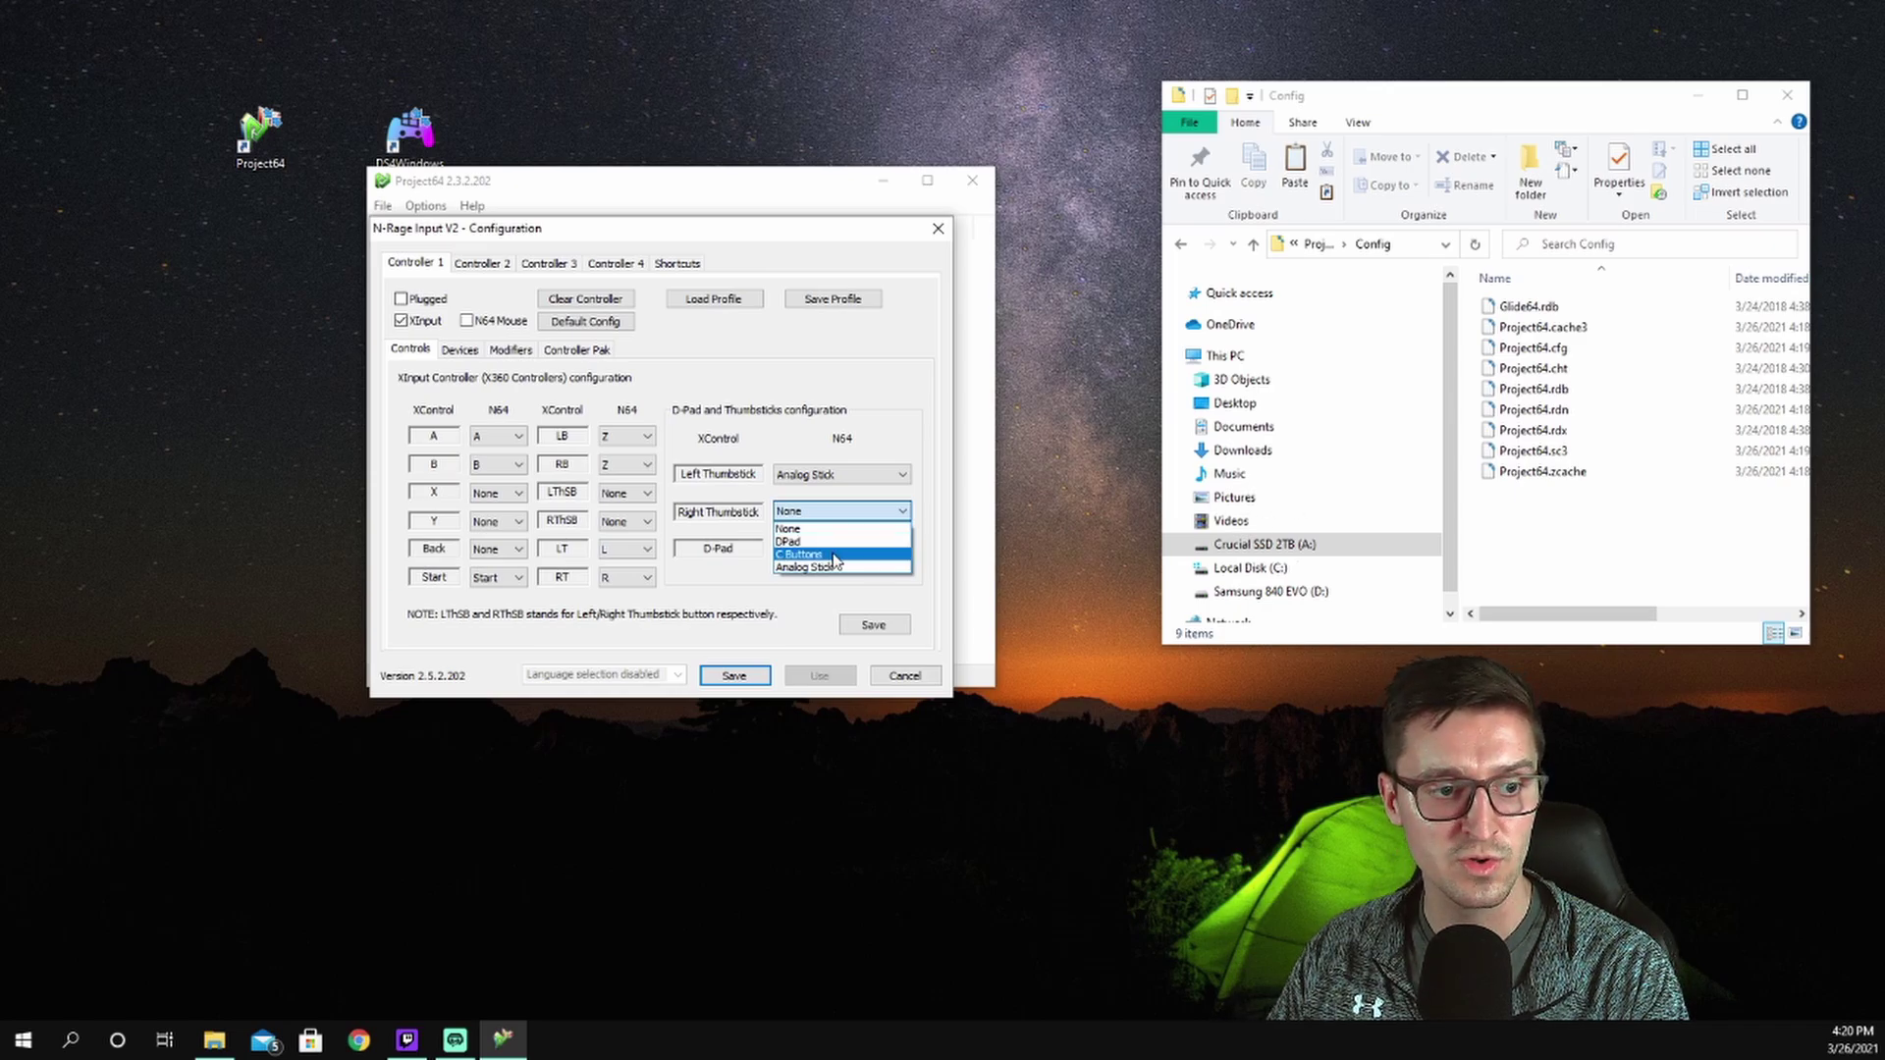
click(832, 554)
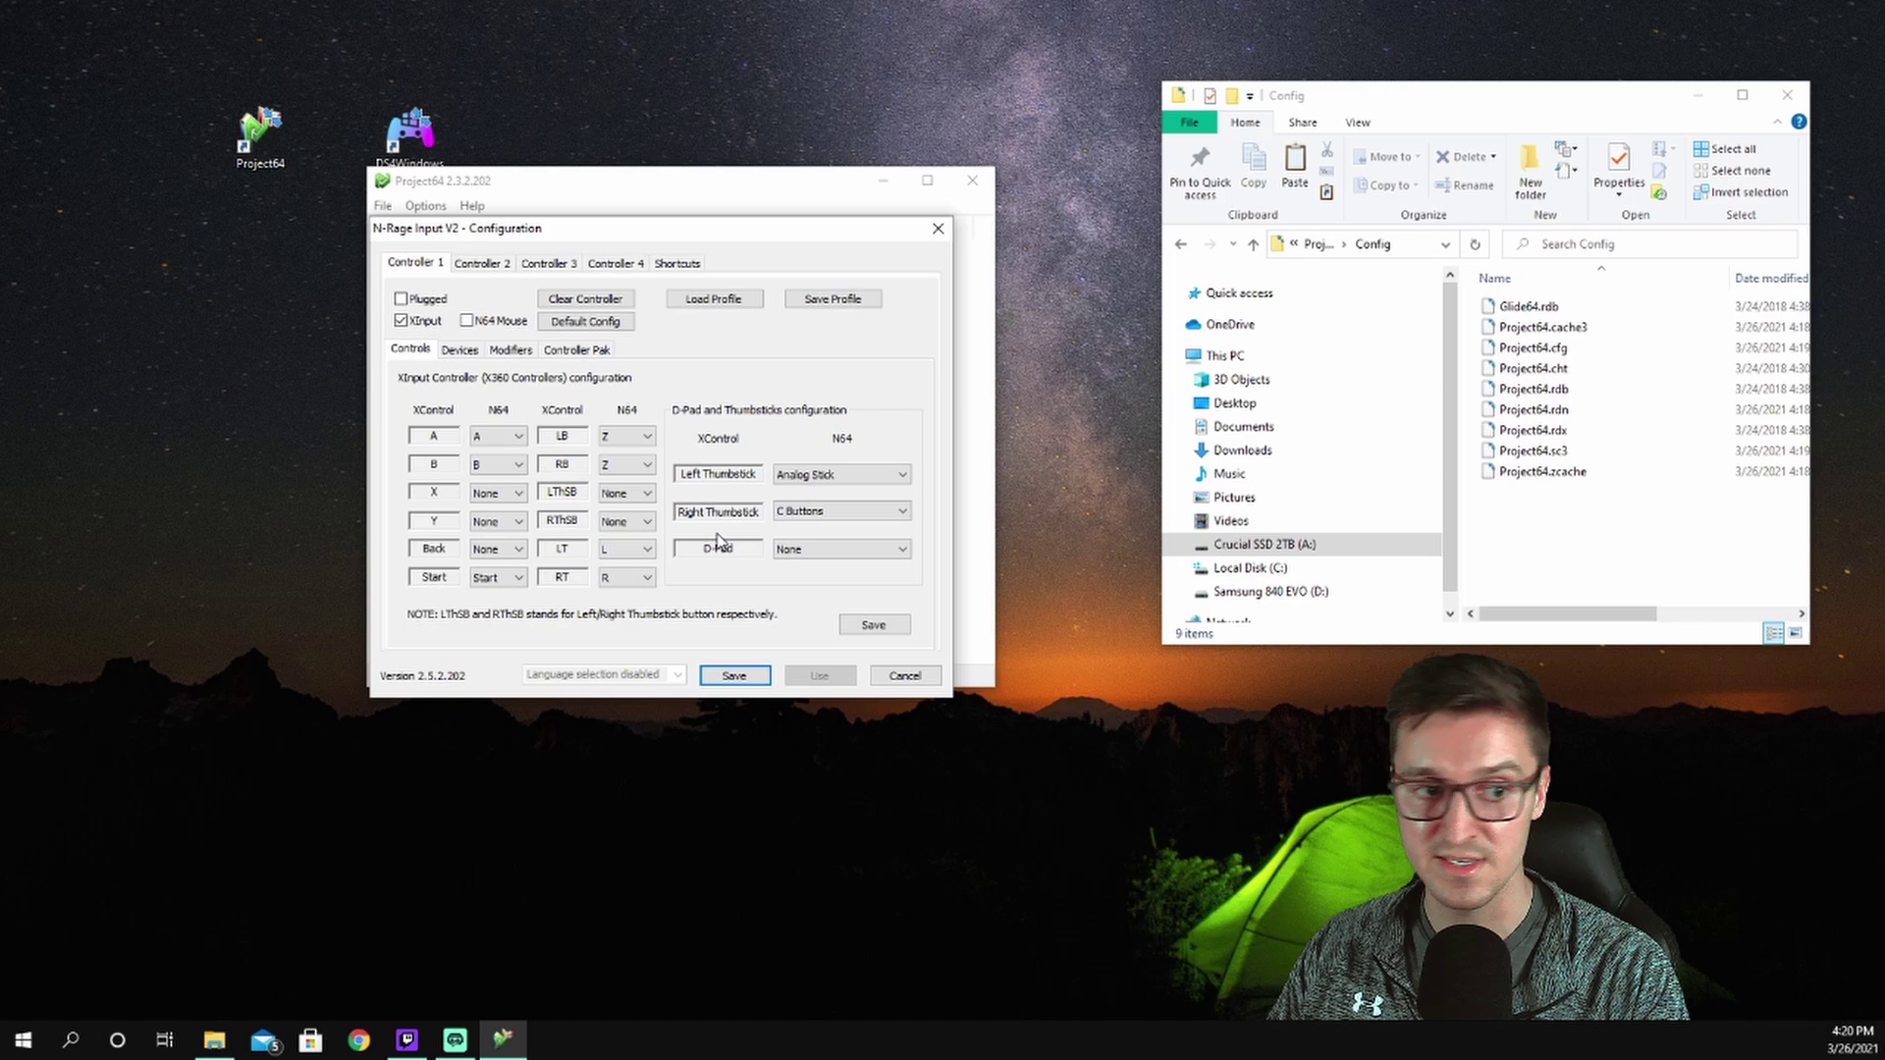
click(788, 549)
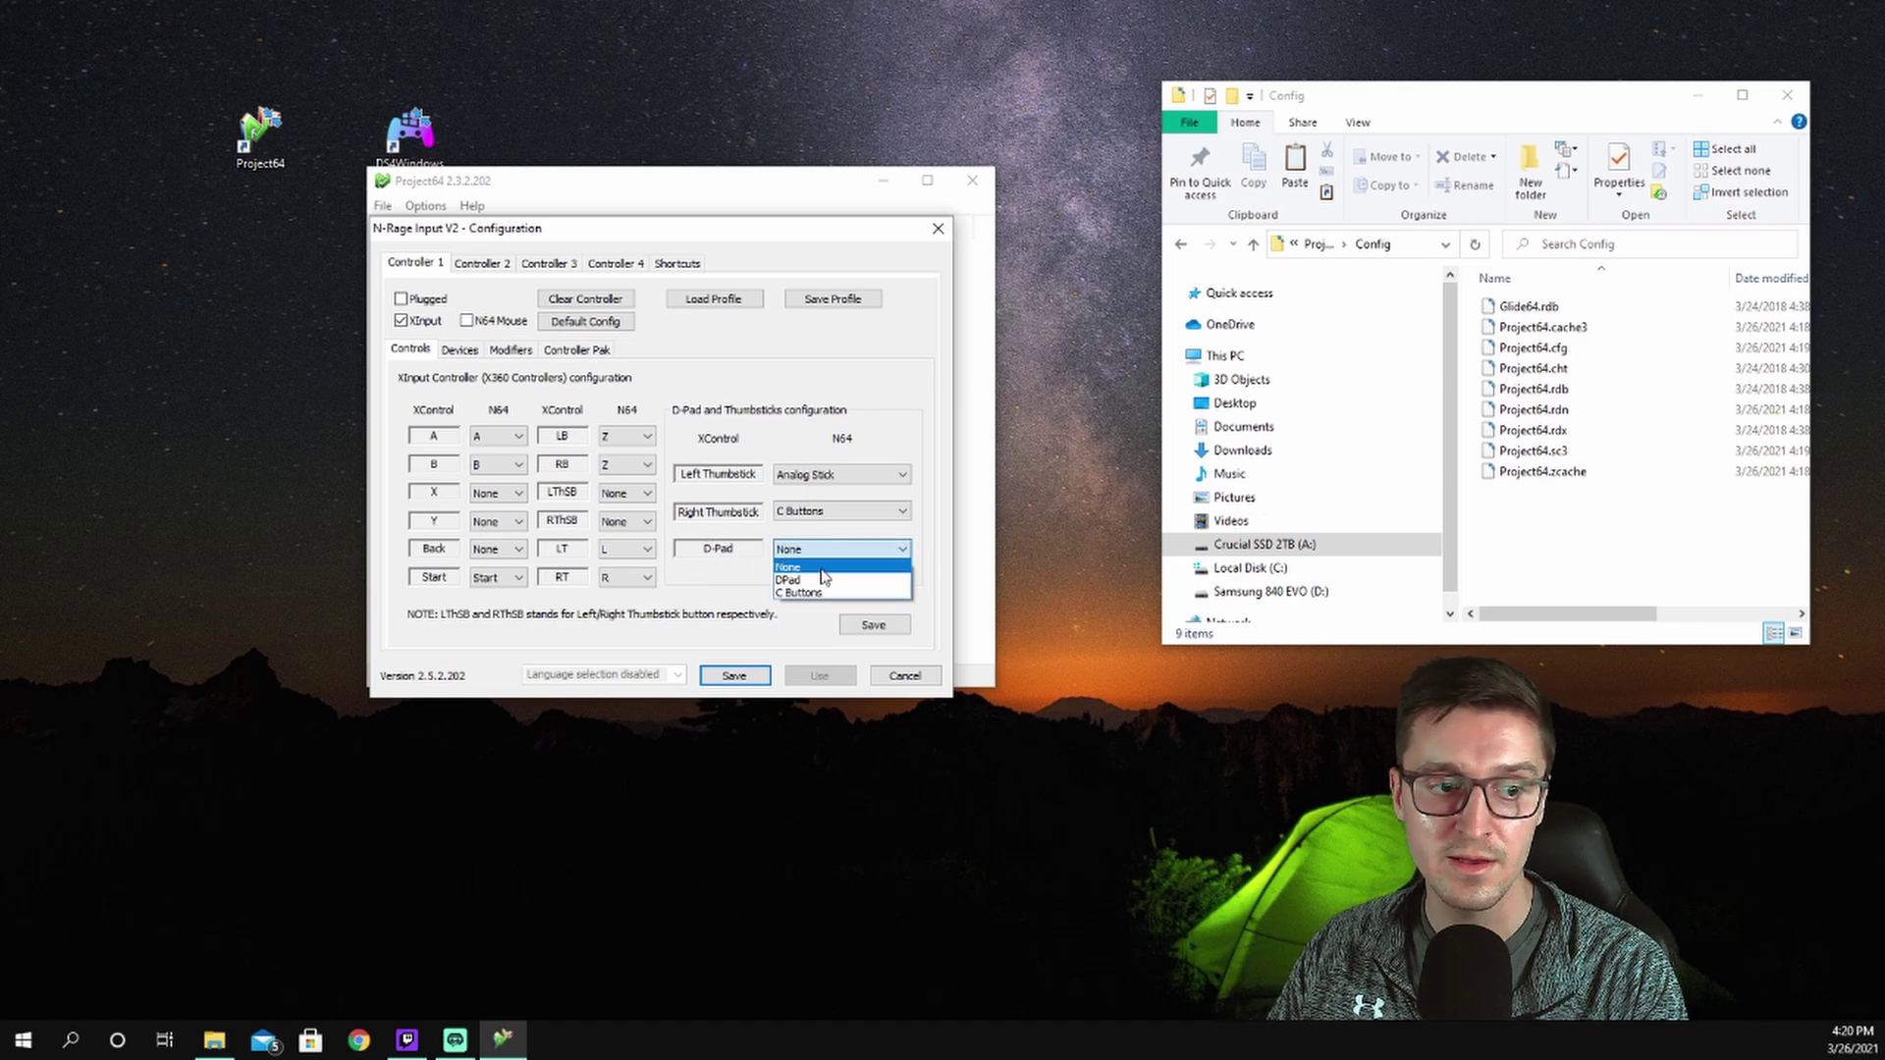
click(821, 581)
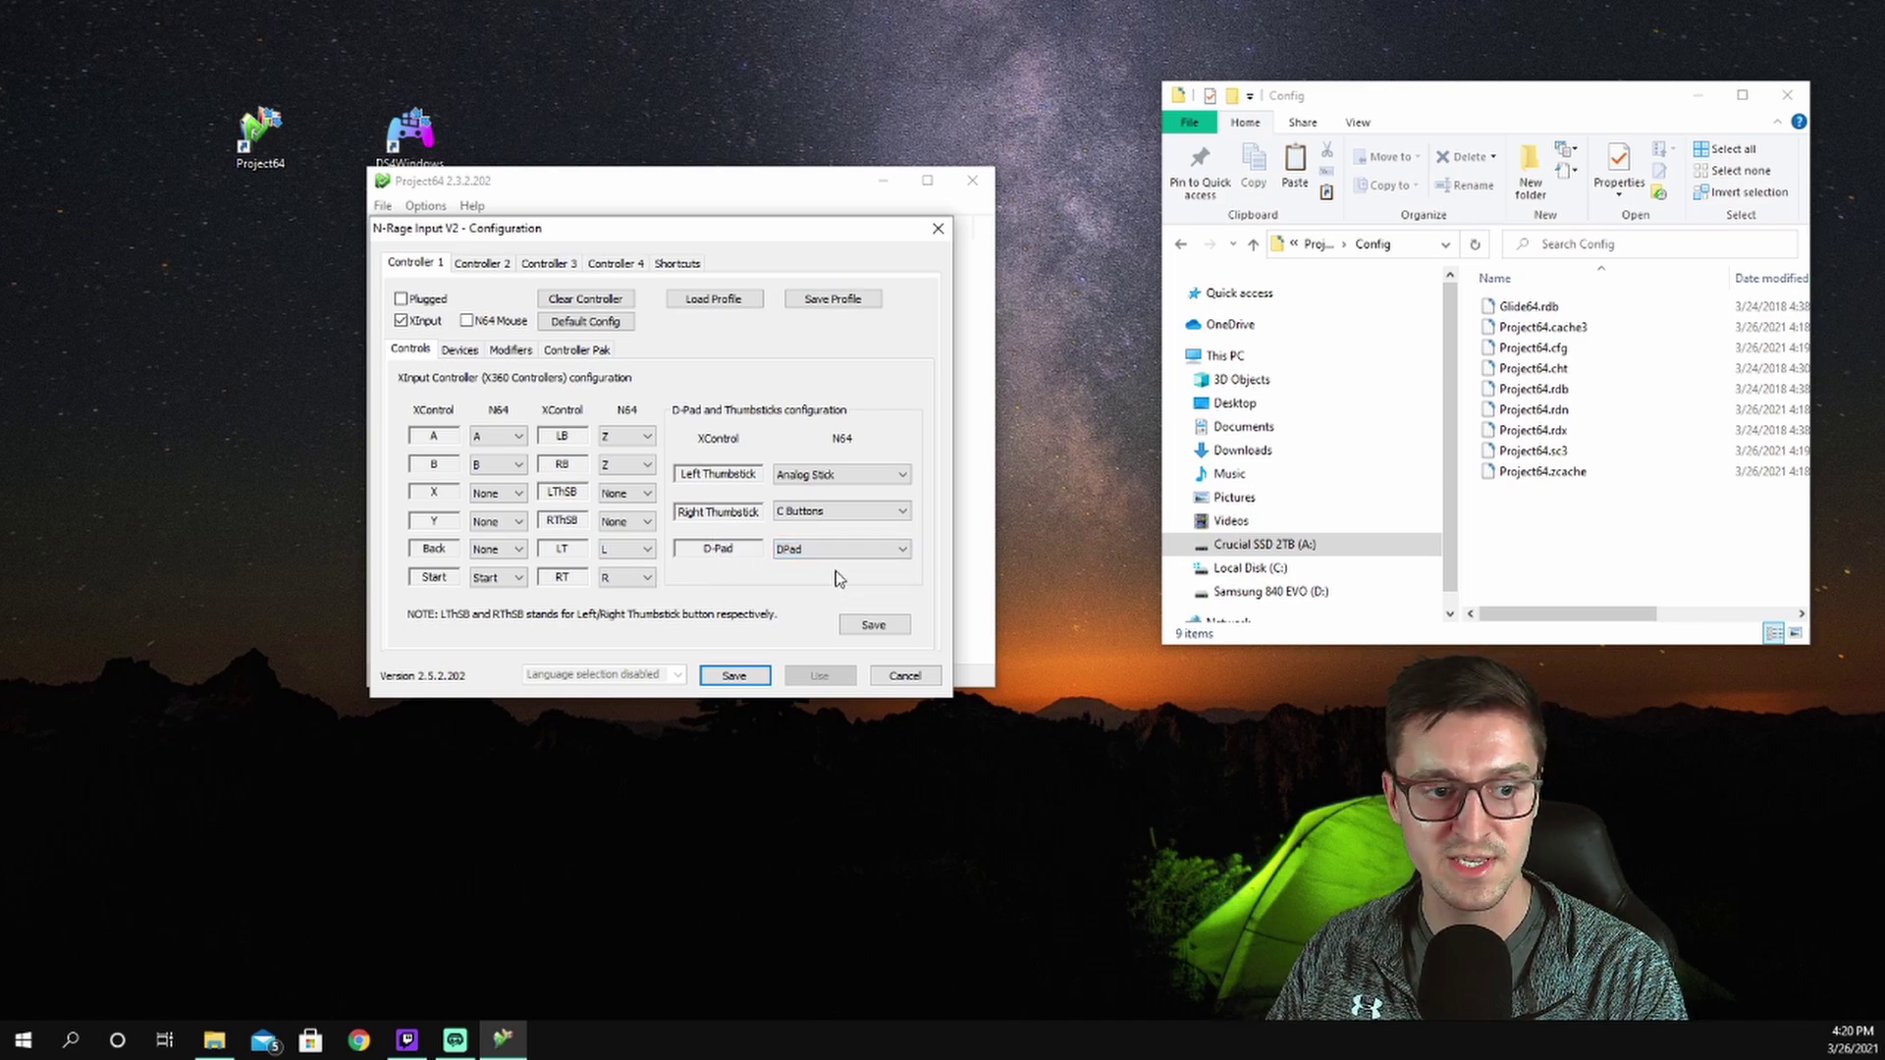
click(886, 634)
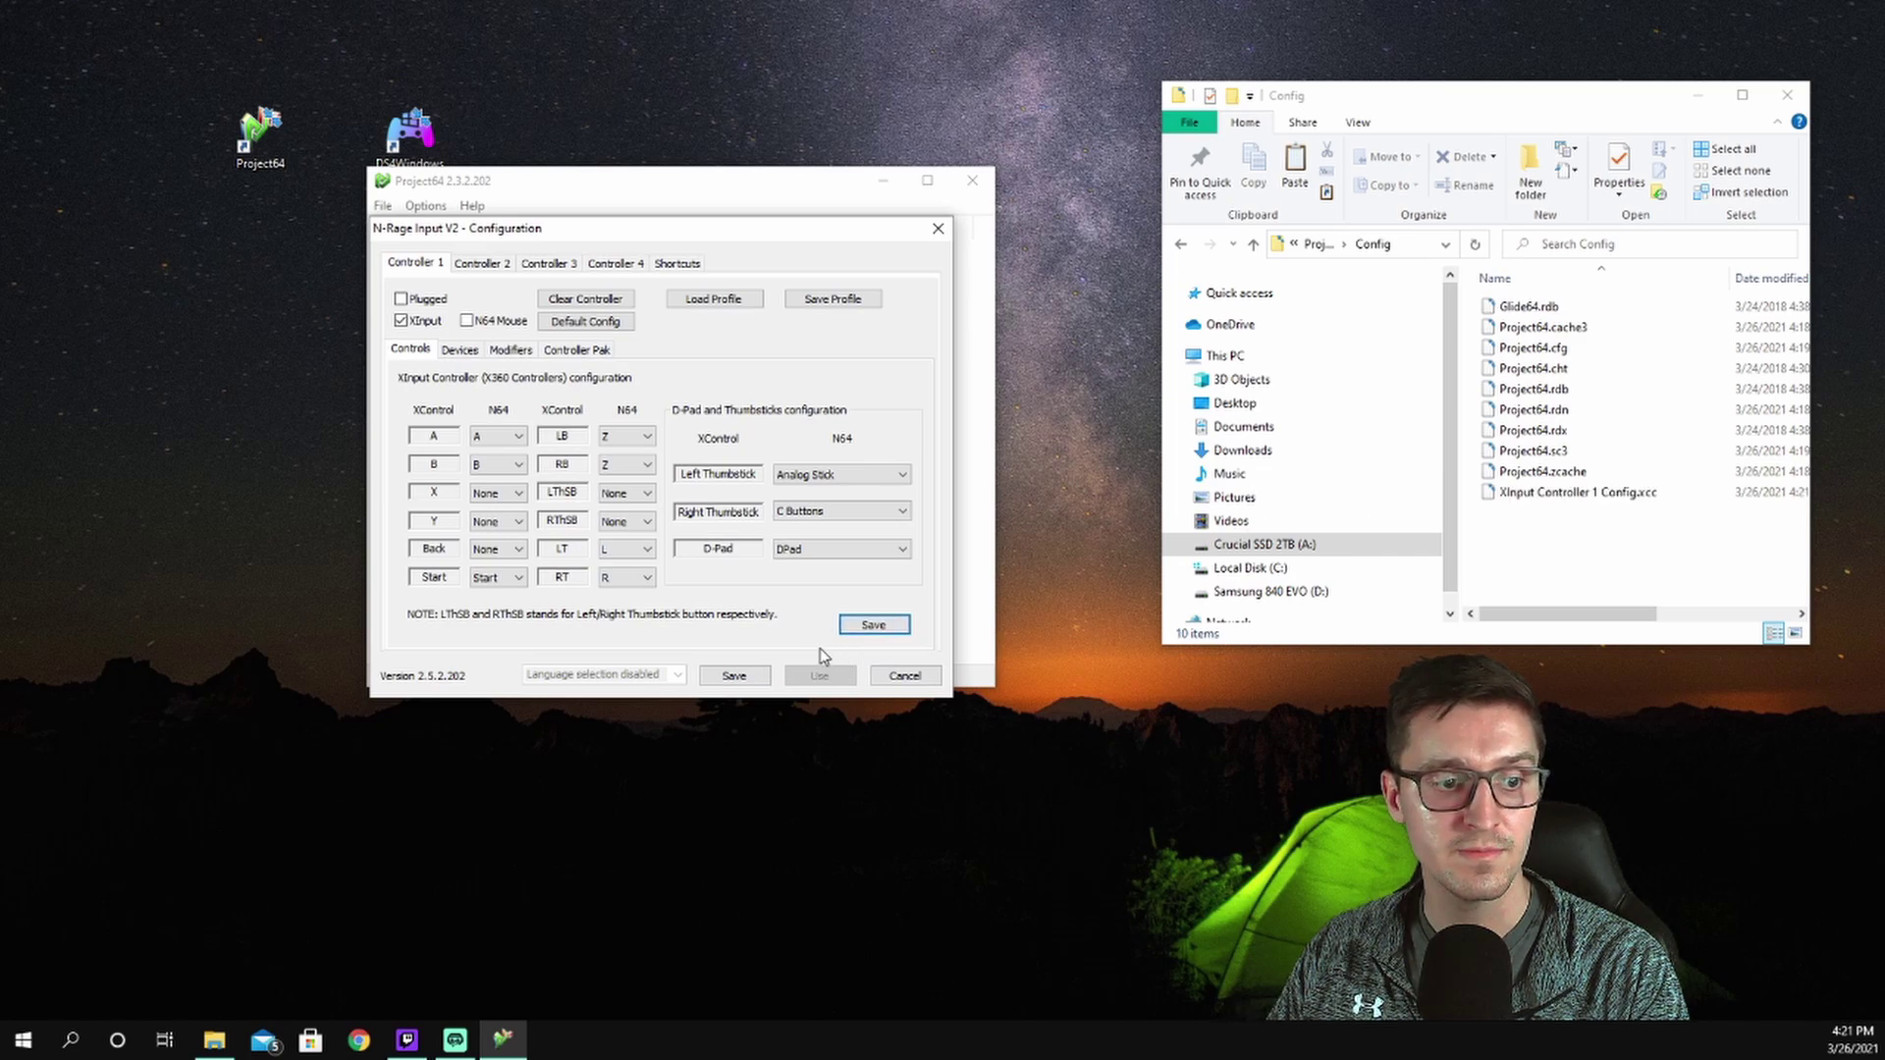
Step: Save the N-Rage configuration, then close Project64 and the Config folder window
click(734, 675)
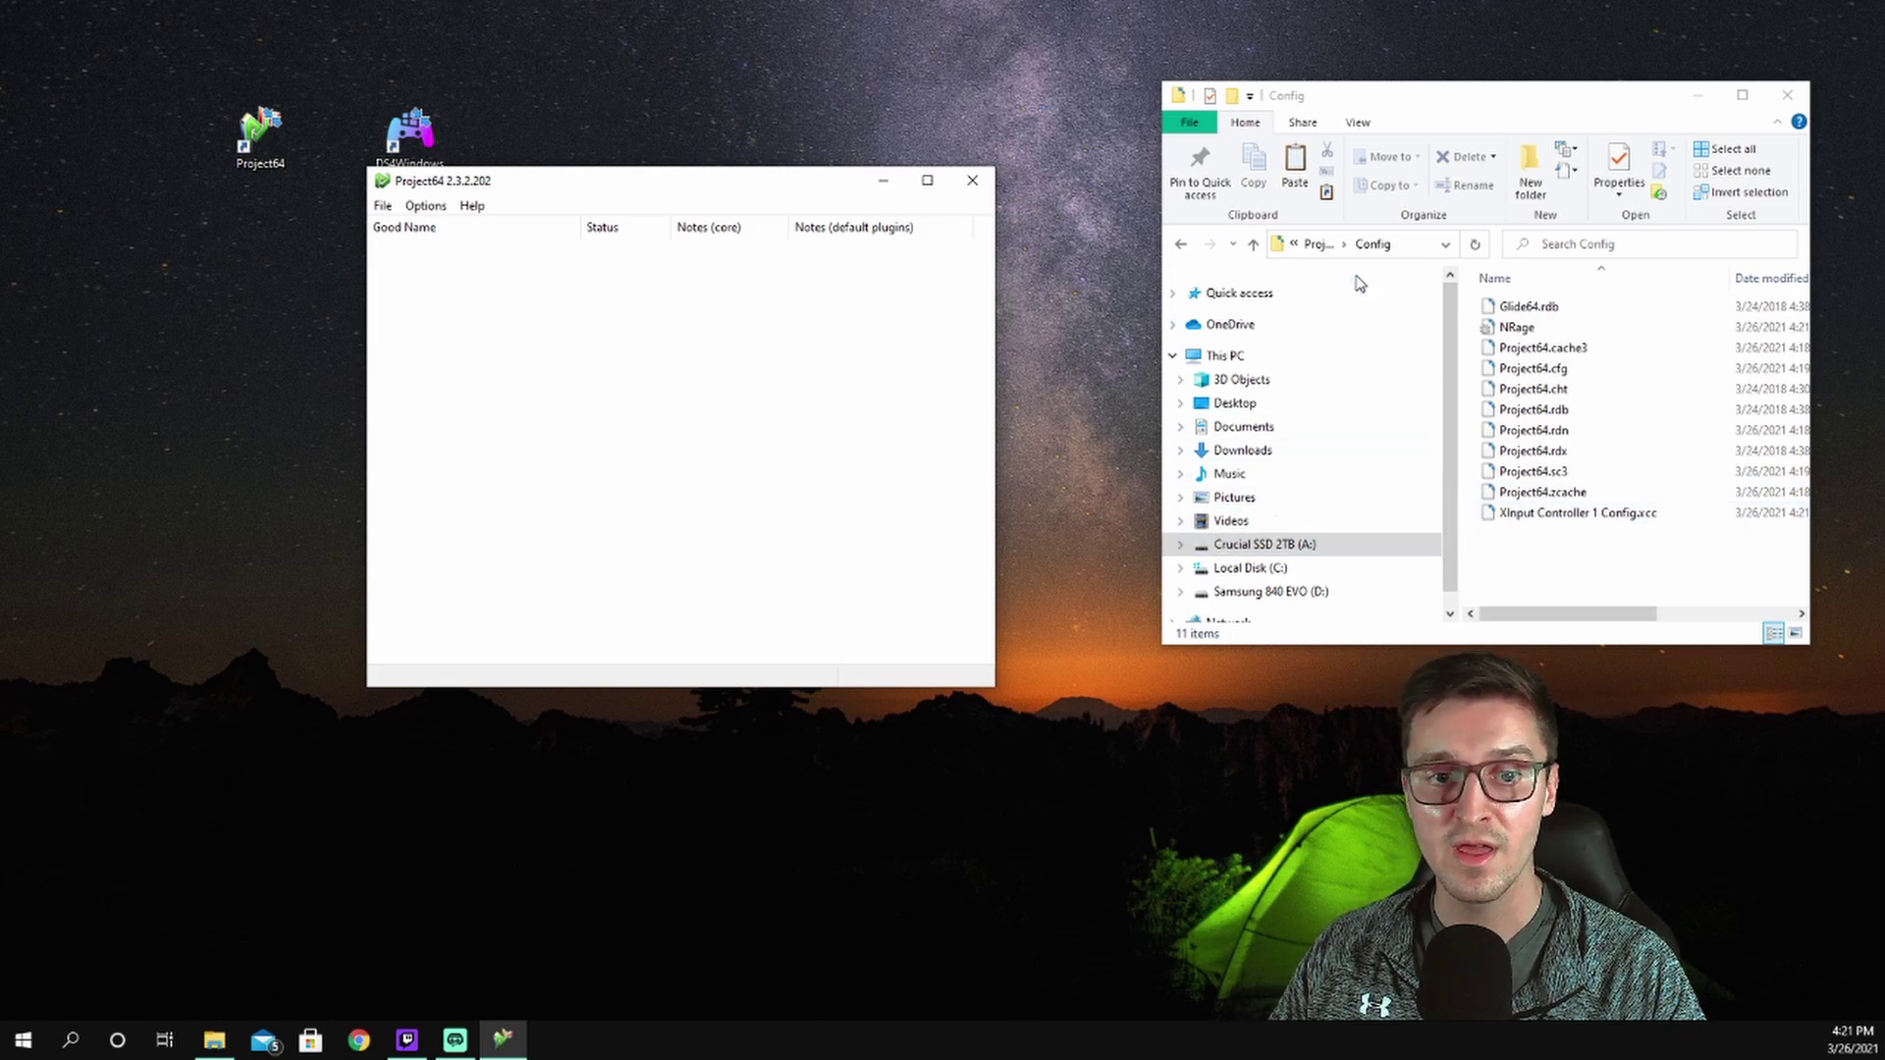
click(972, 181)
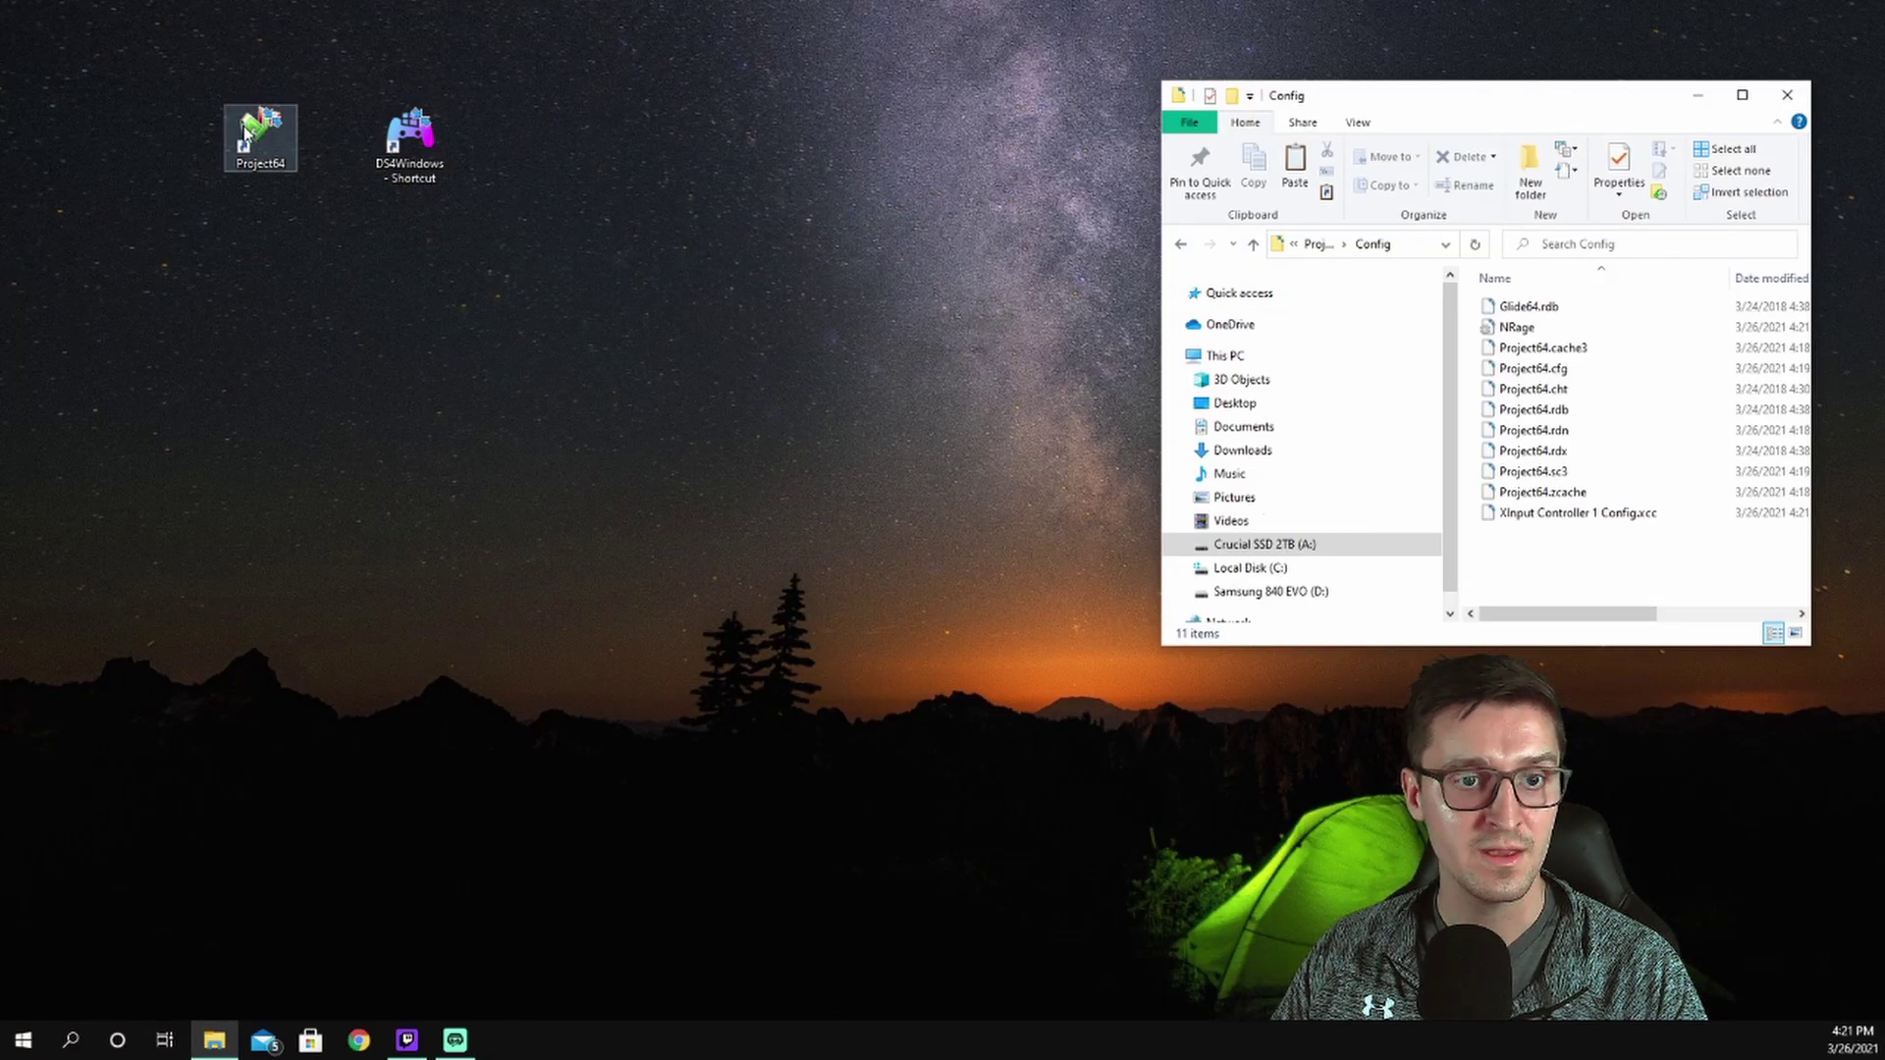
click(1787, 95)
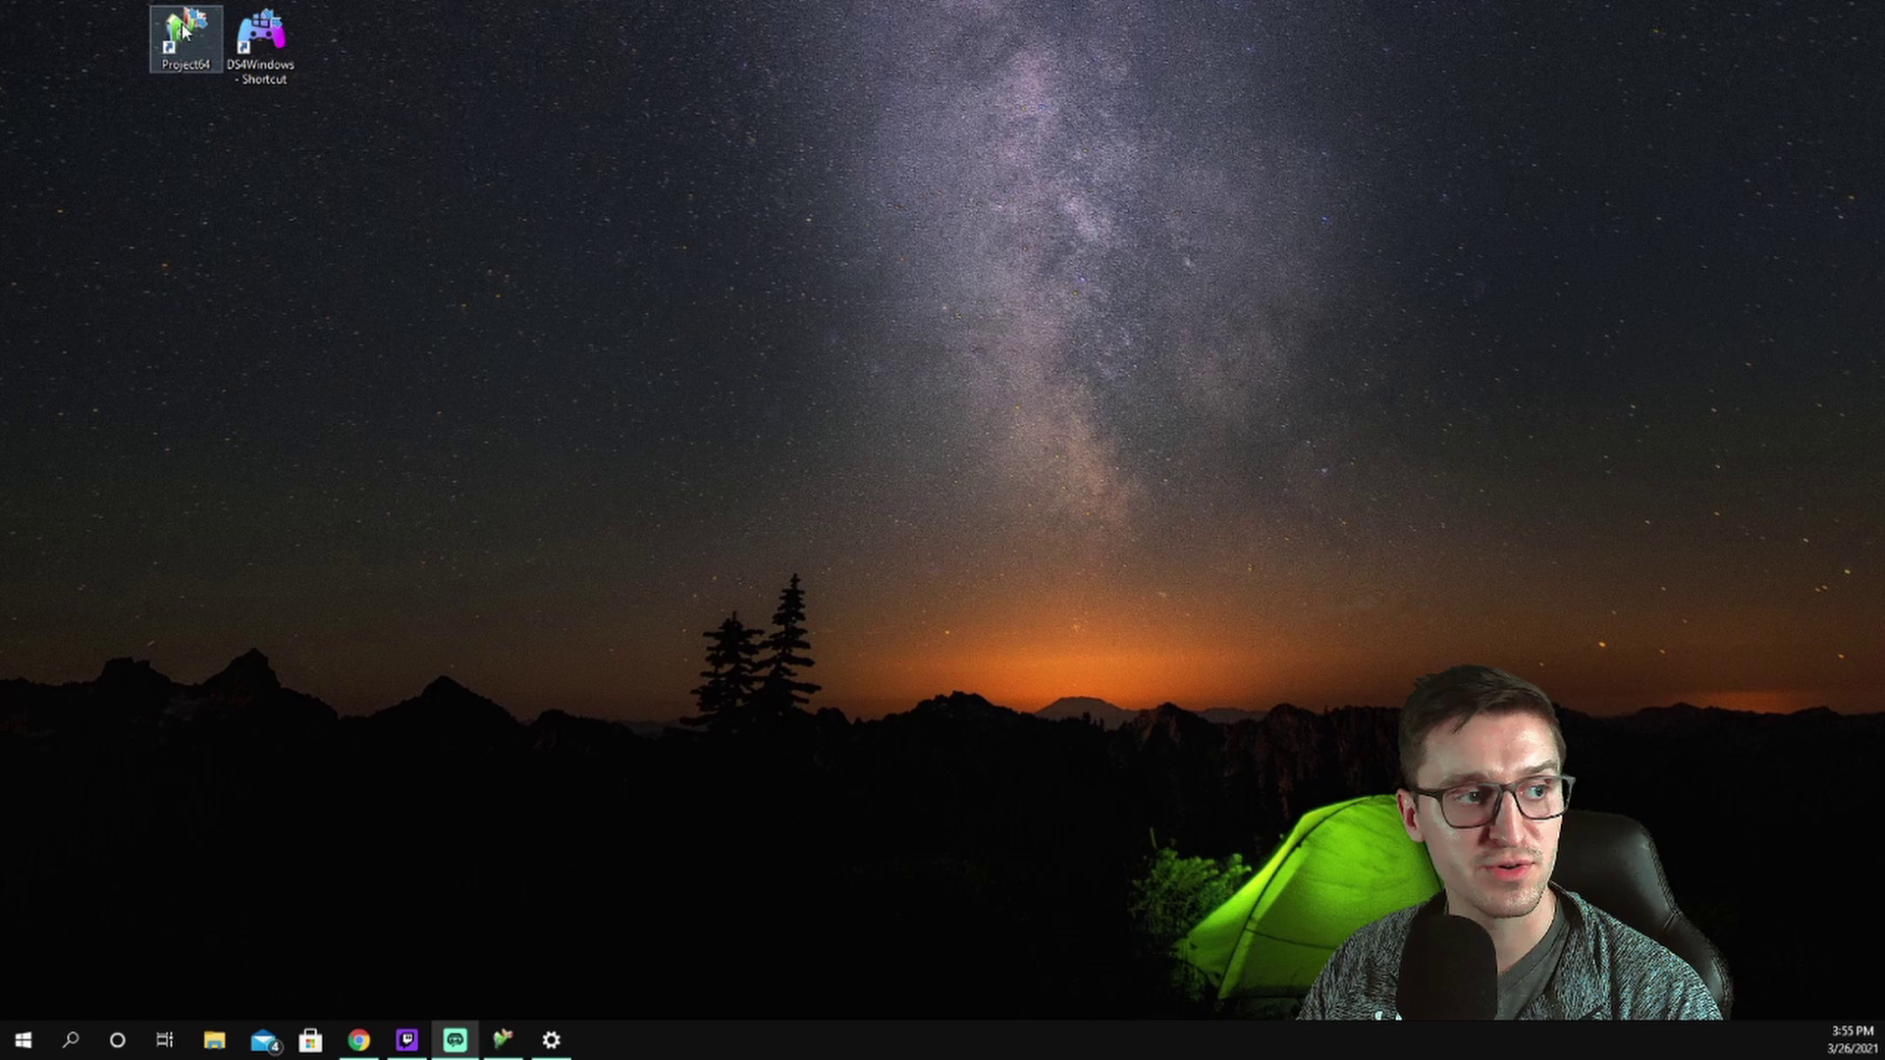
Step: Launch Project64, load the Pokémon Snap ROM, and start a New Game to reach name entry
double_click(184, 30)
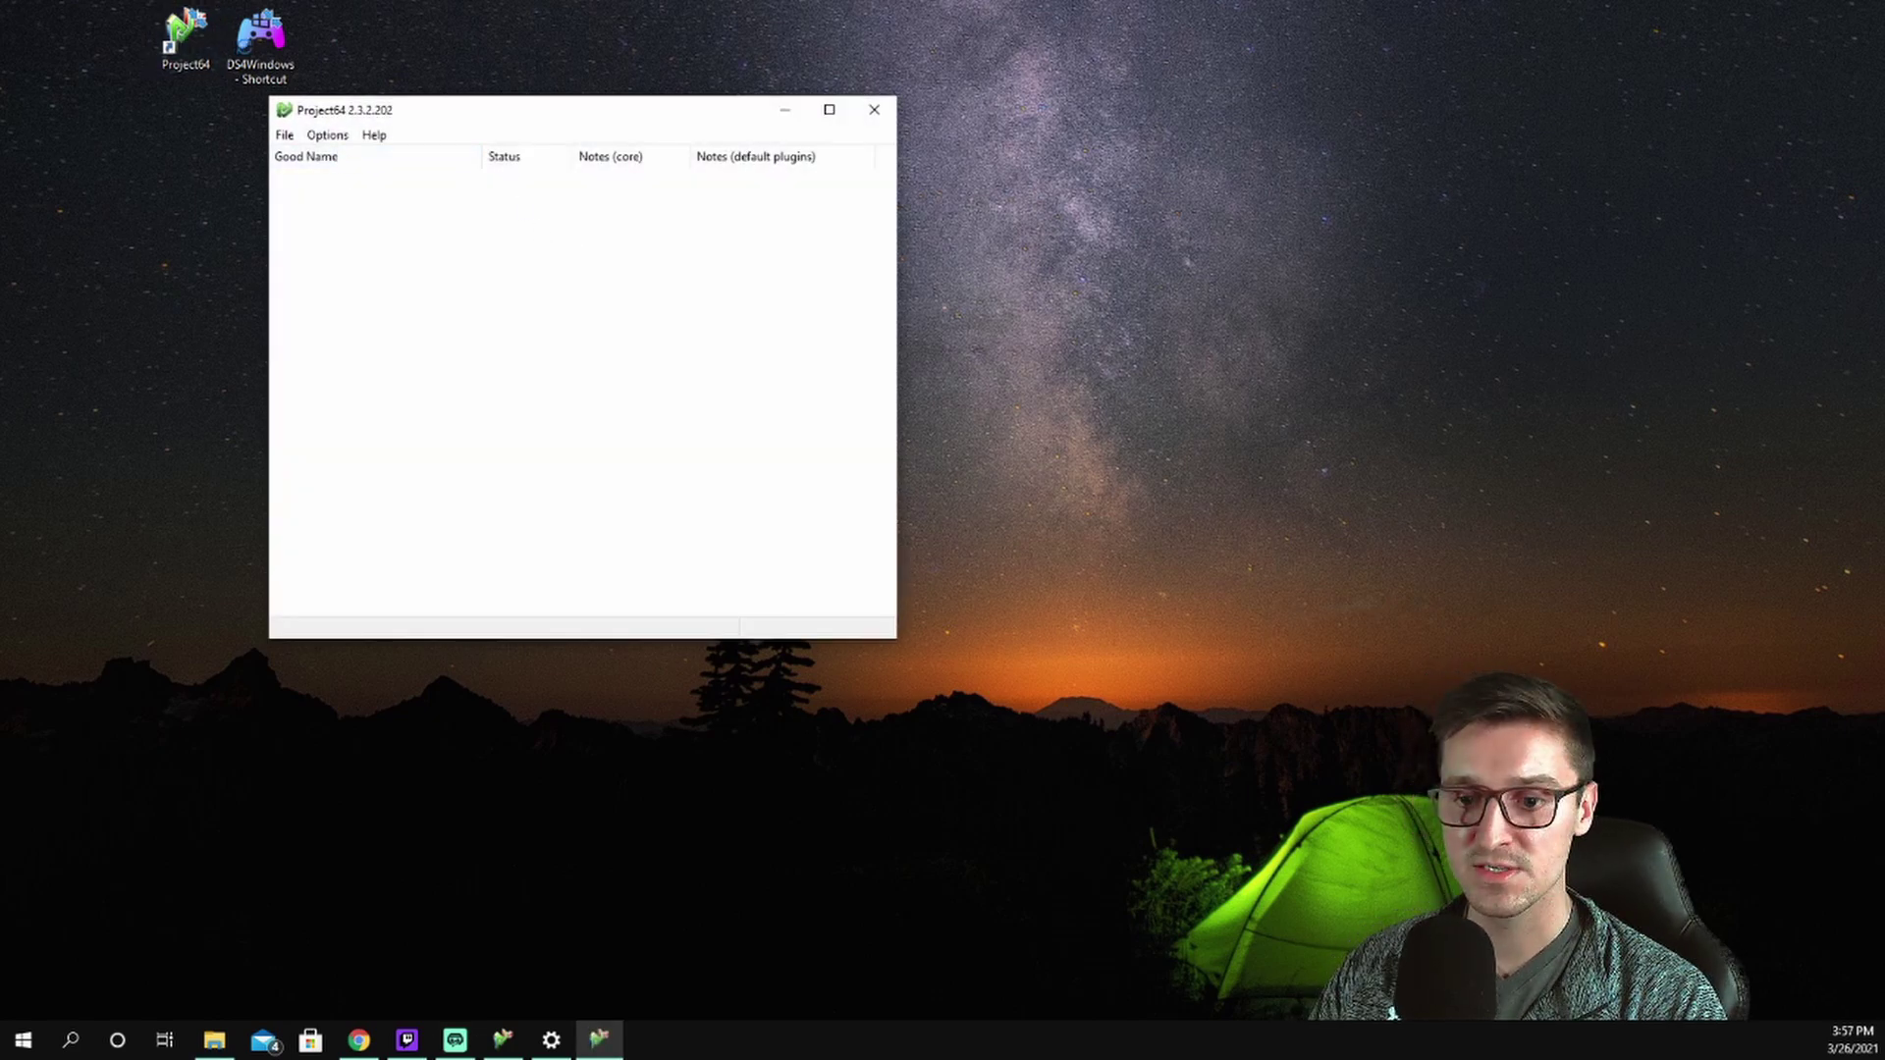
drag(1884, 577, 526, 358)
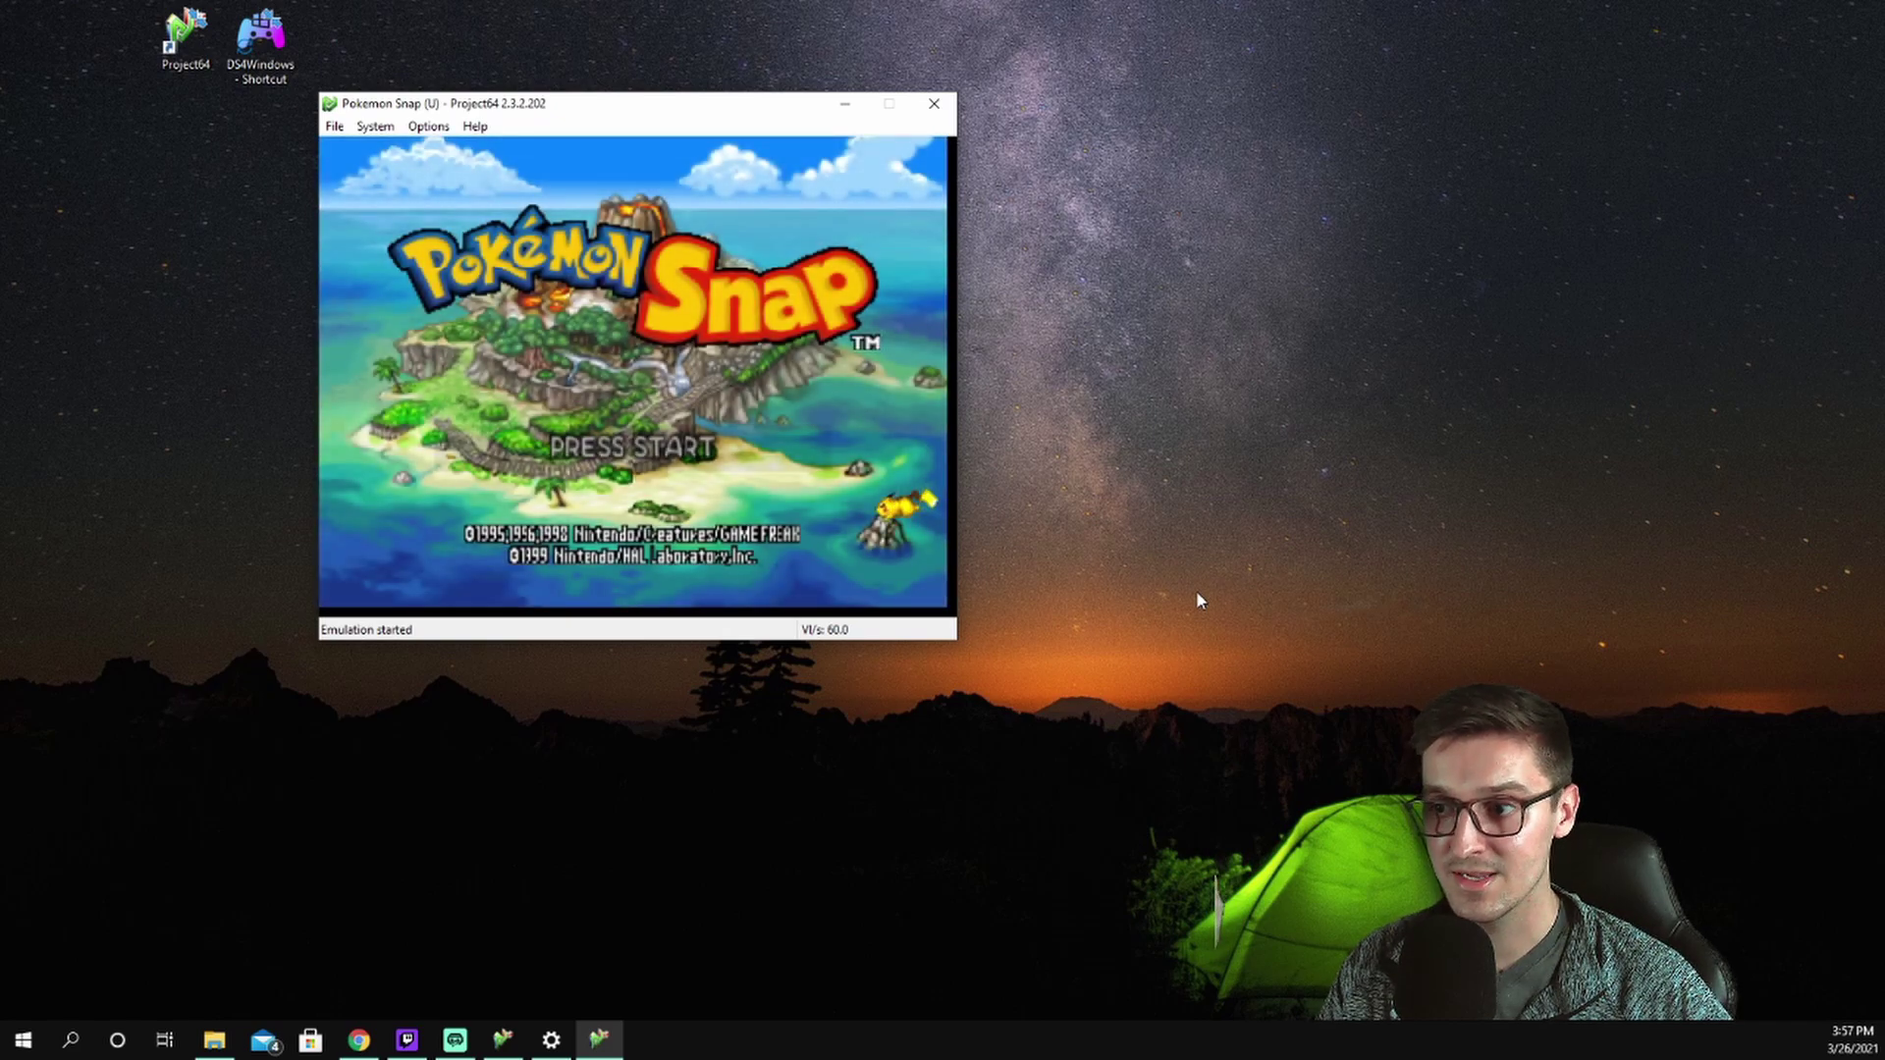
key(Return)
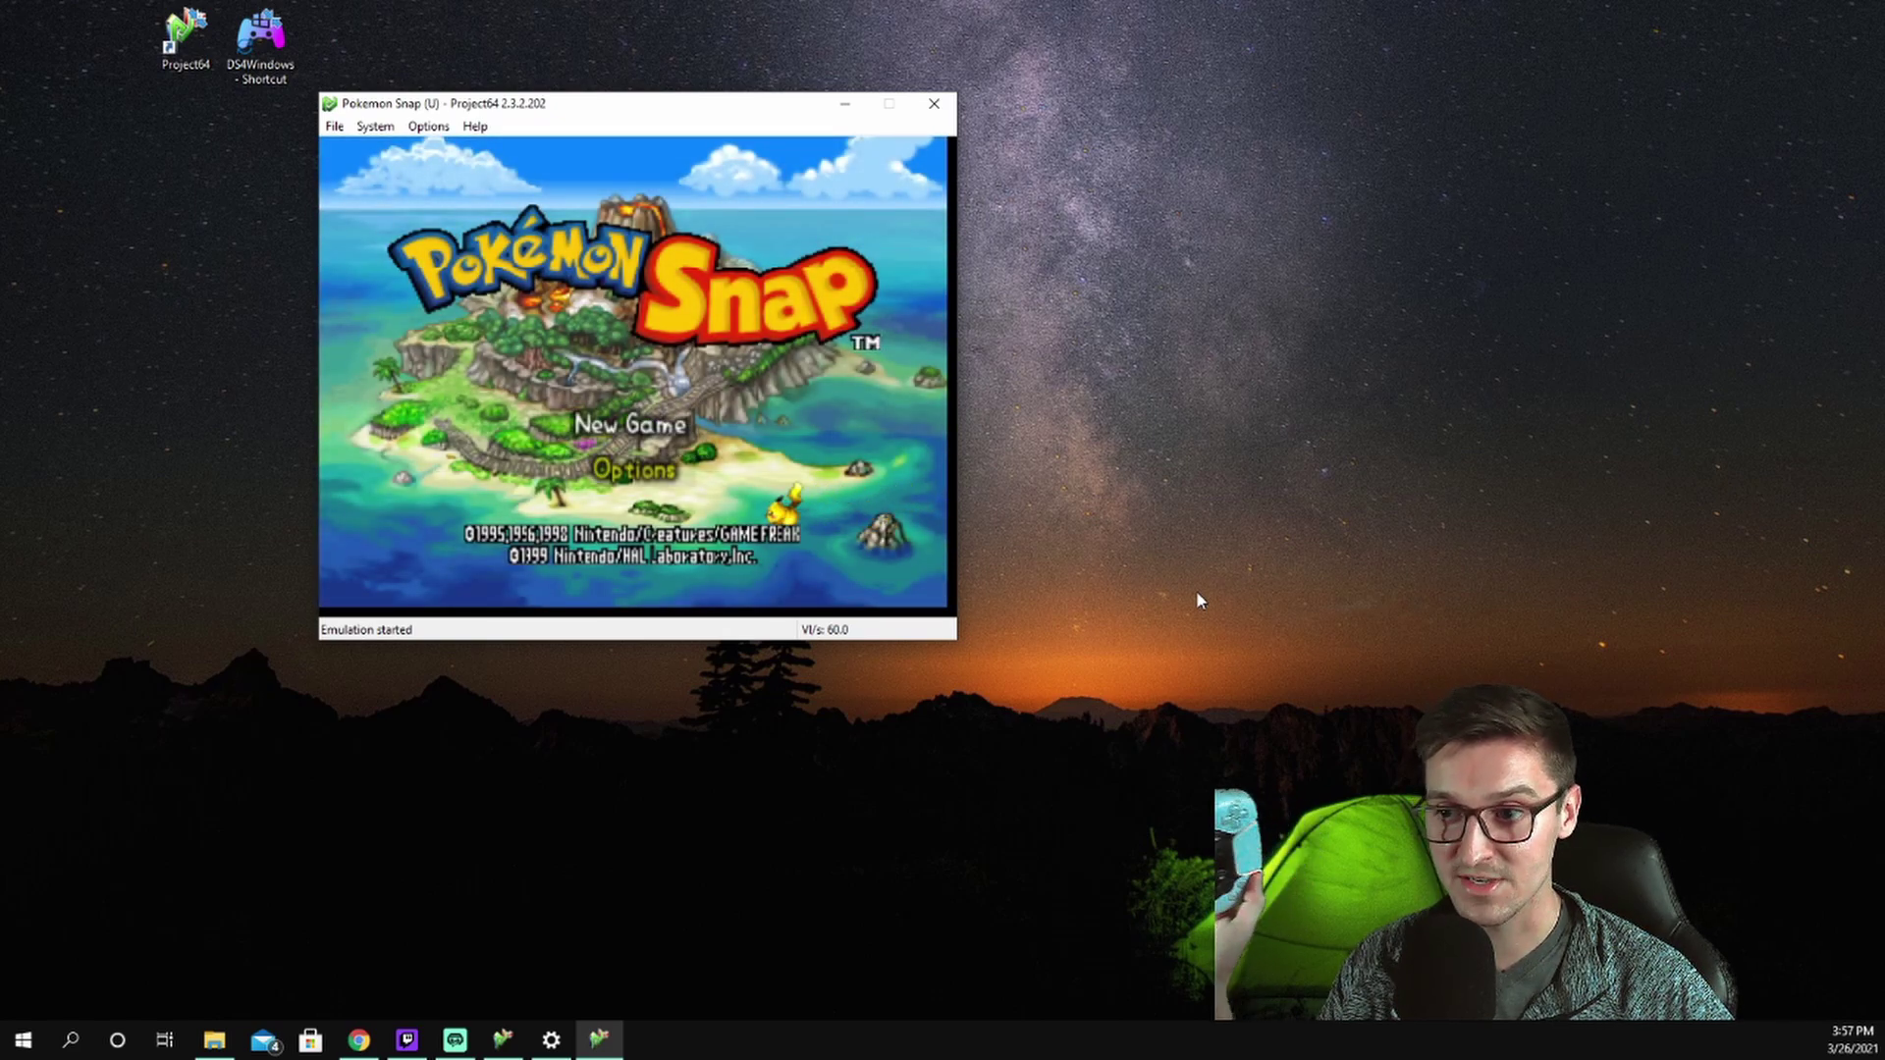
key(Return)
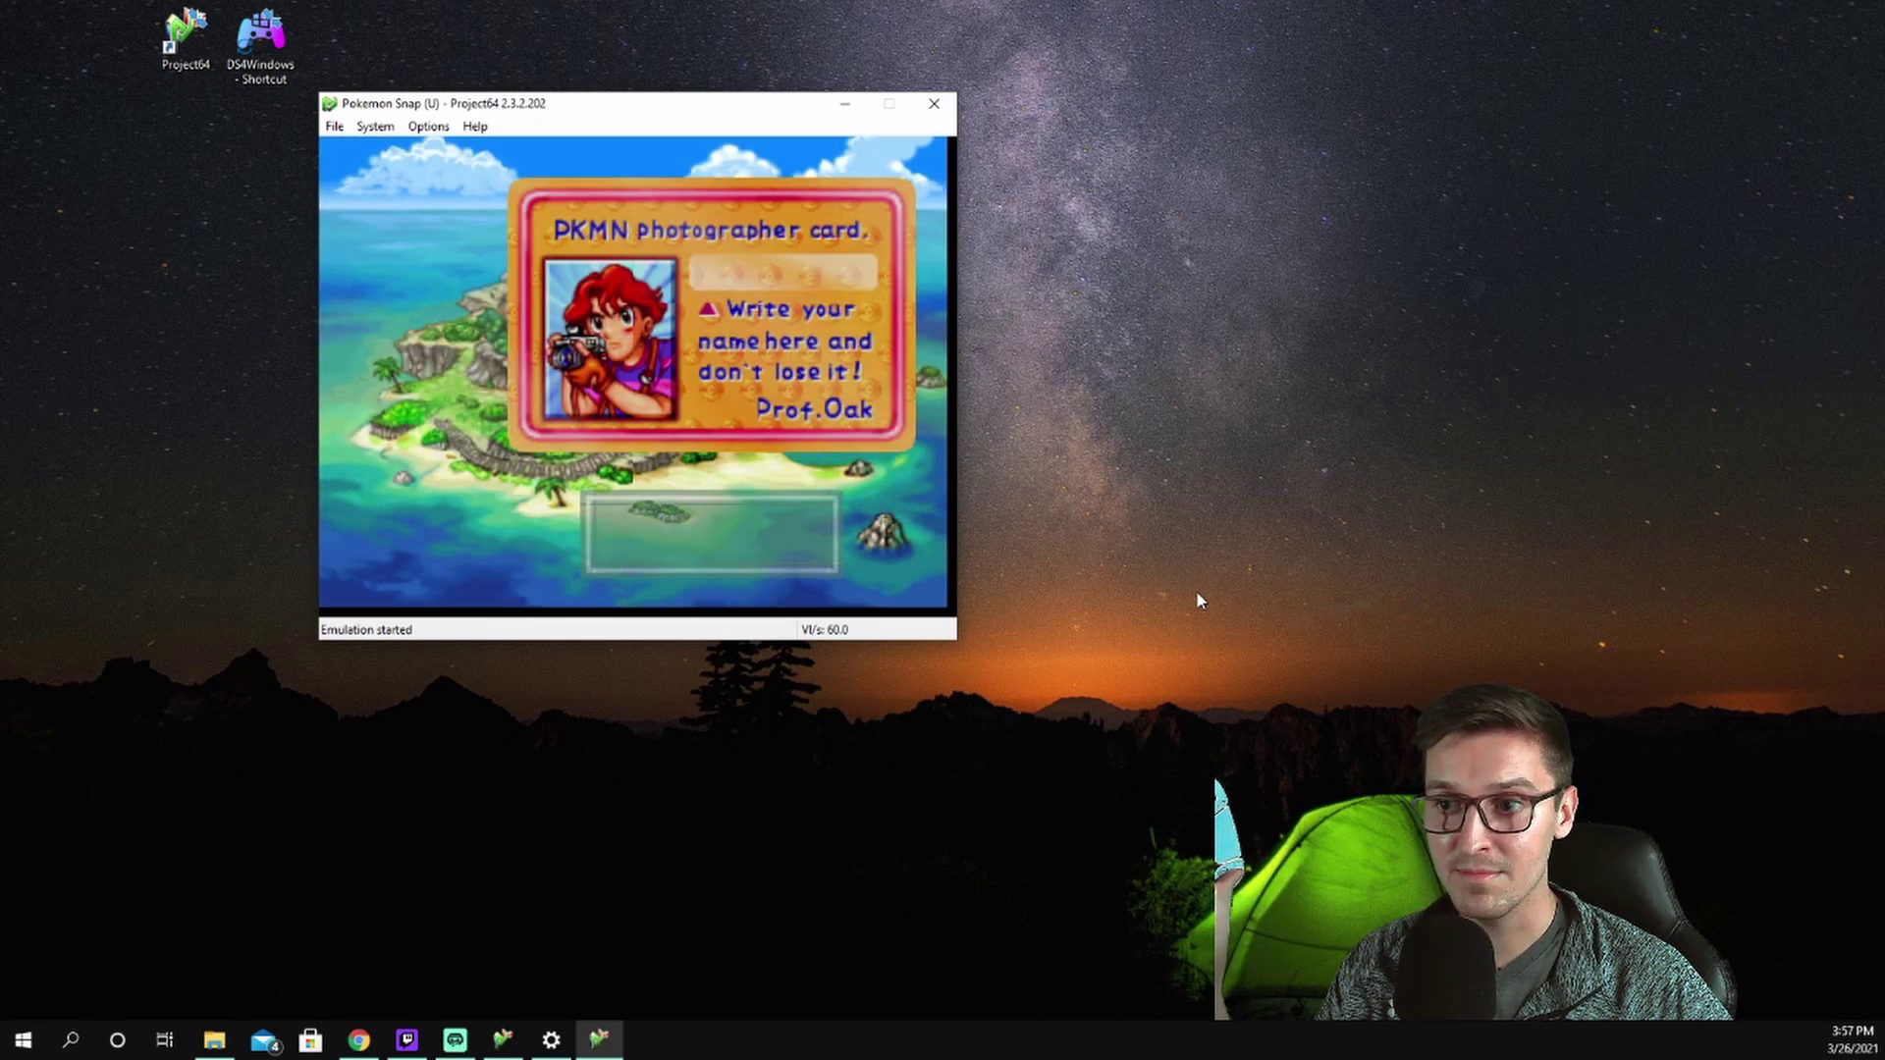
Step: Test letter input on the photographer card, moving the selection from A through E, D, C to B
key(x)
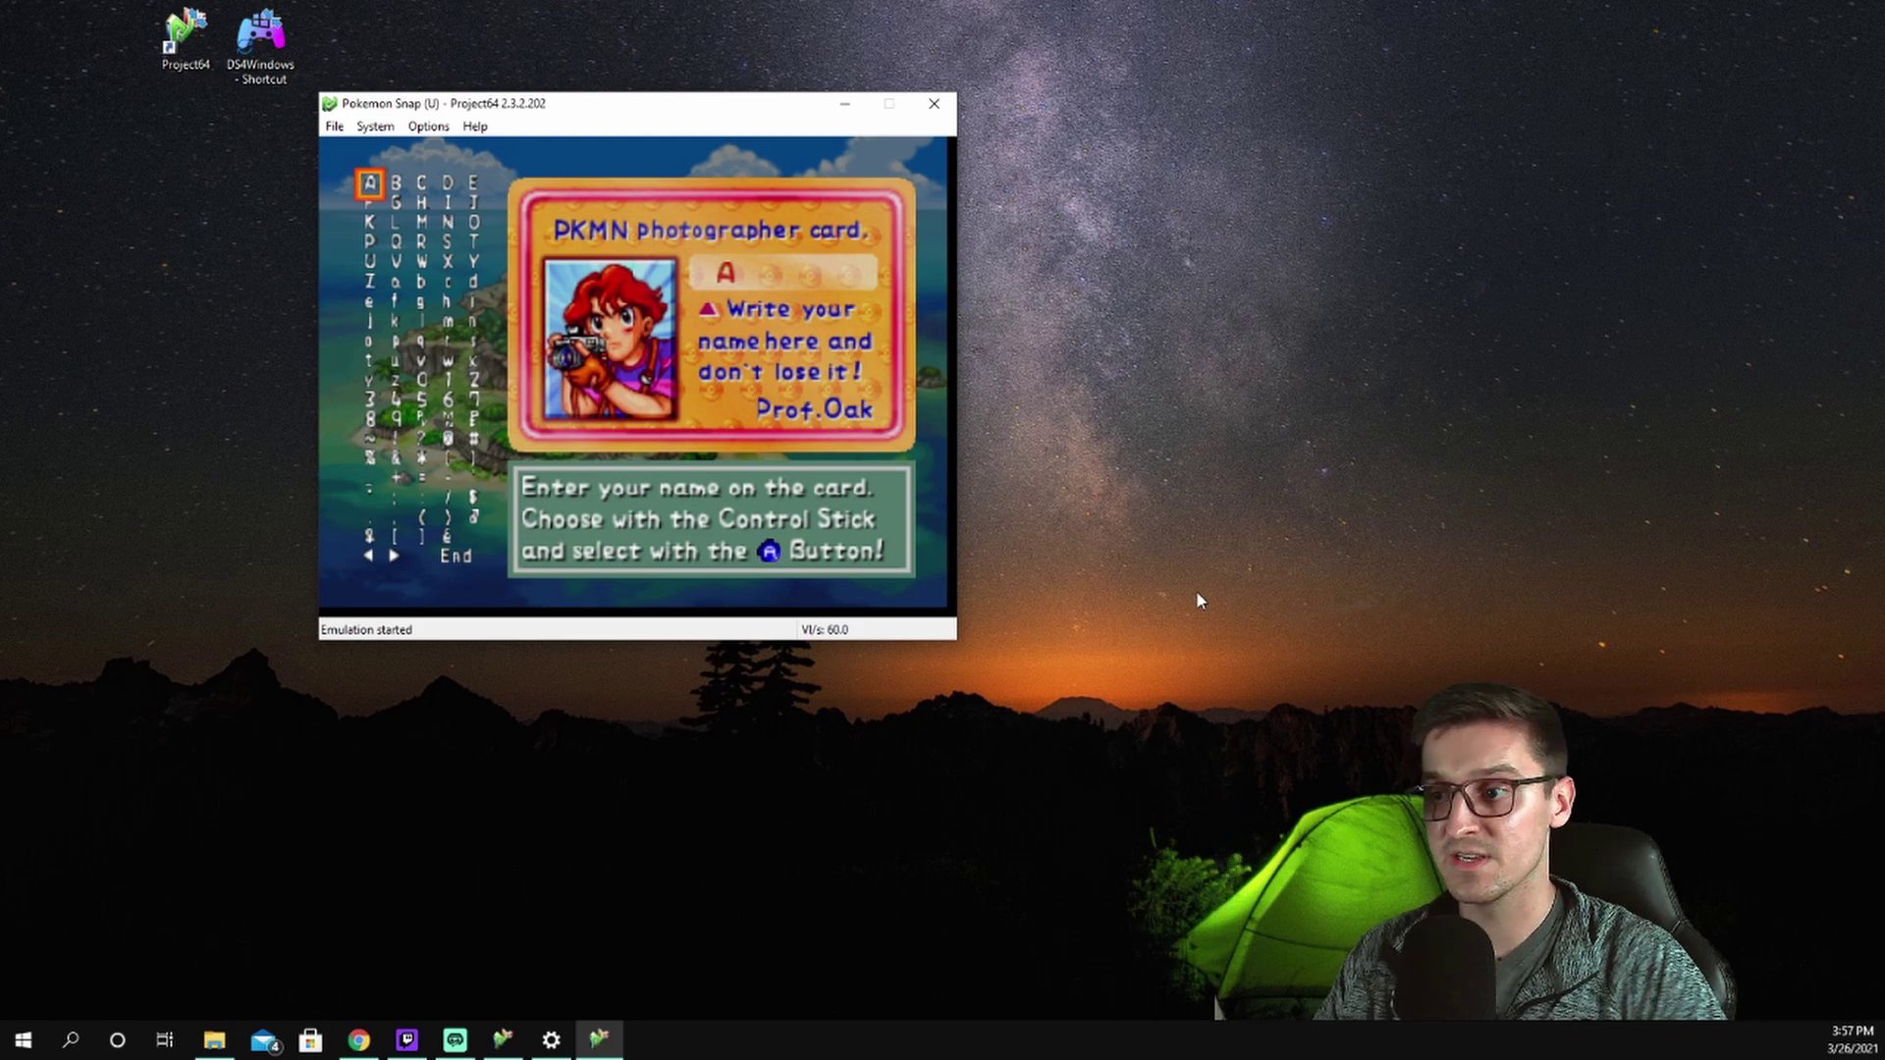
key(x)
key(x)
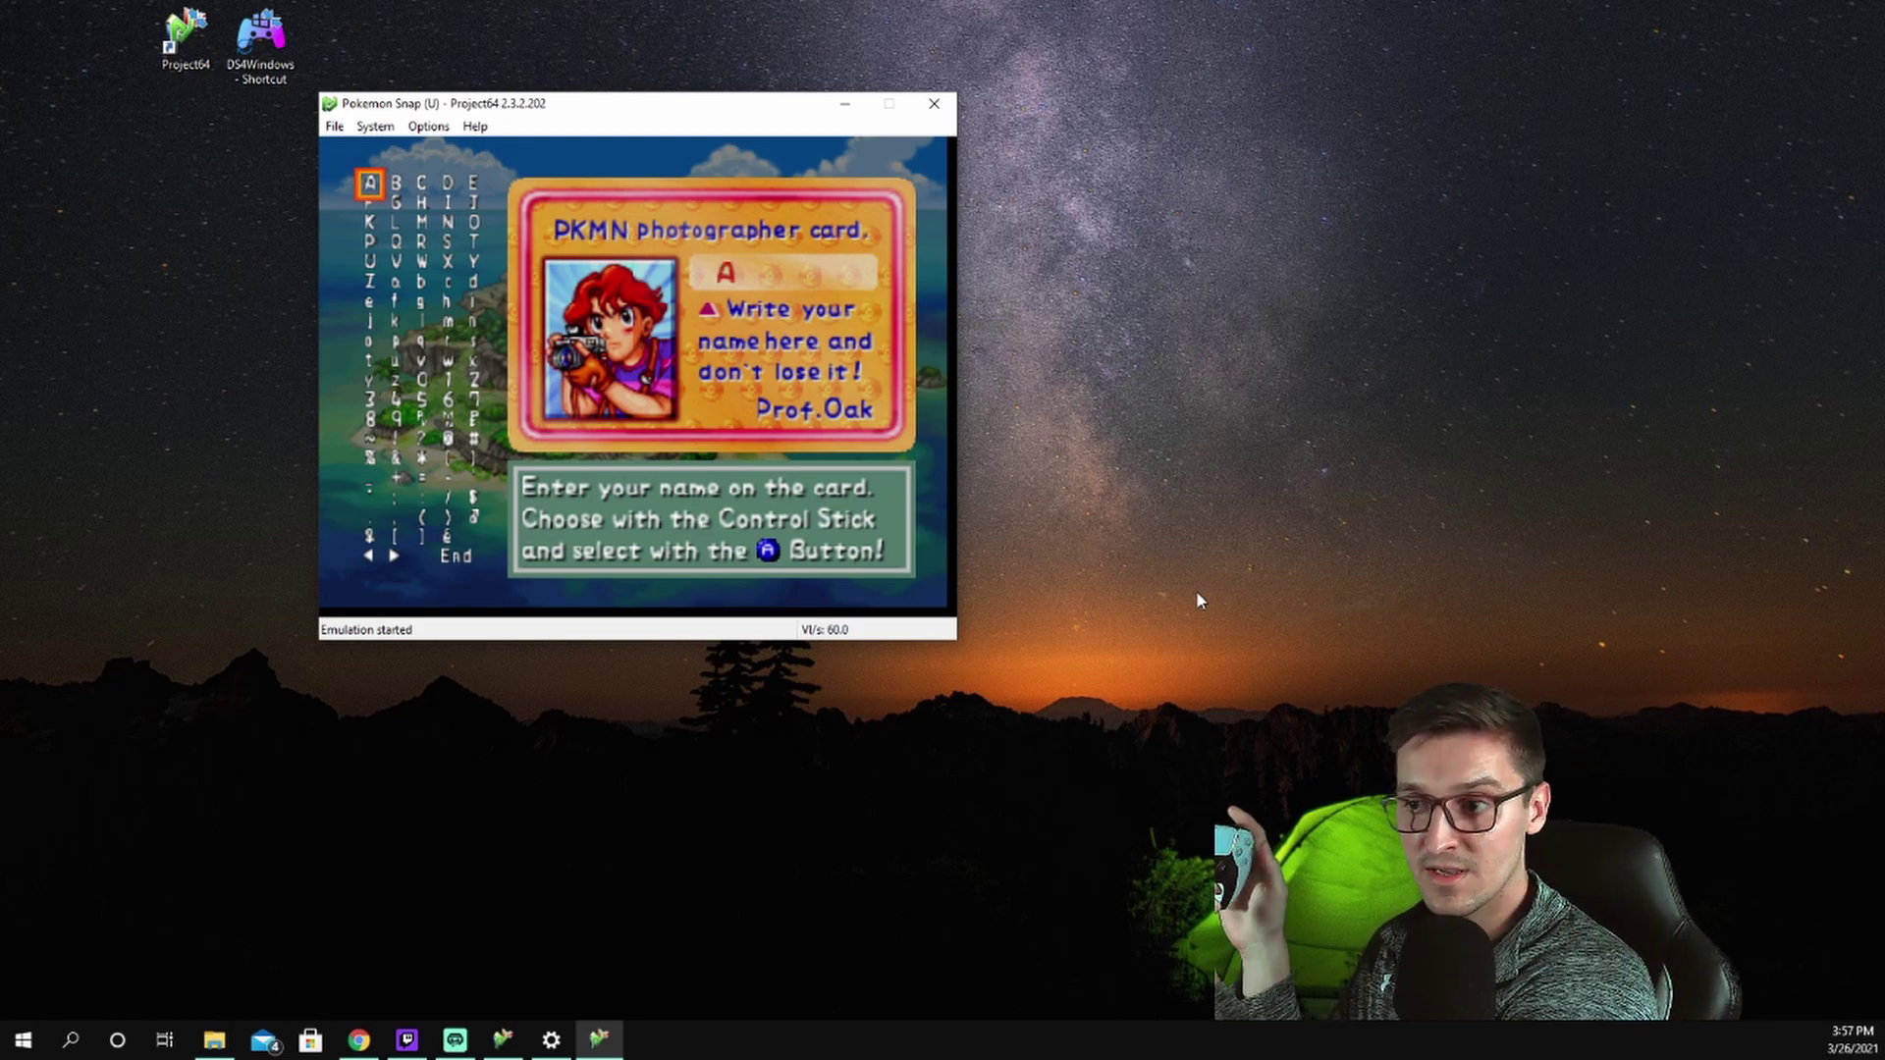
key(x)
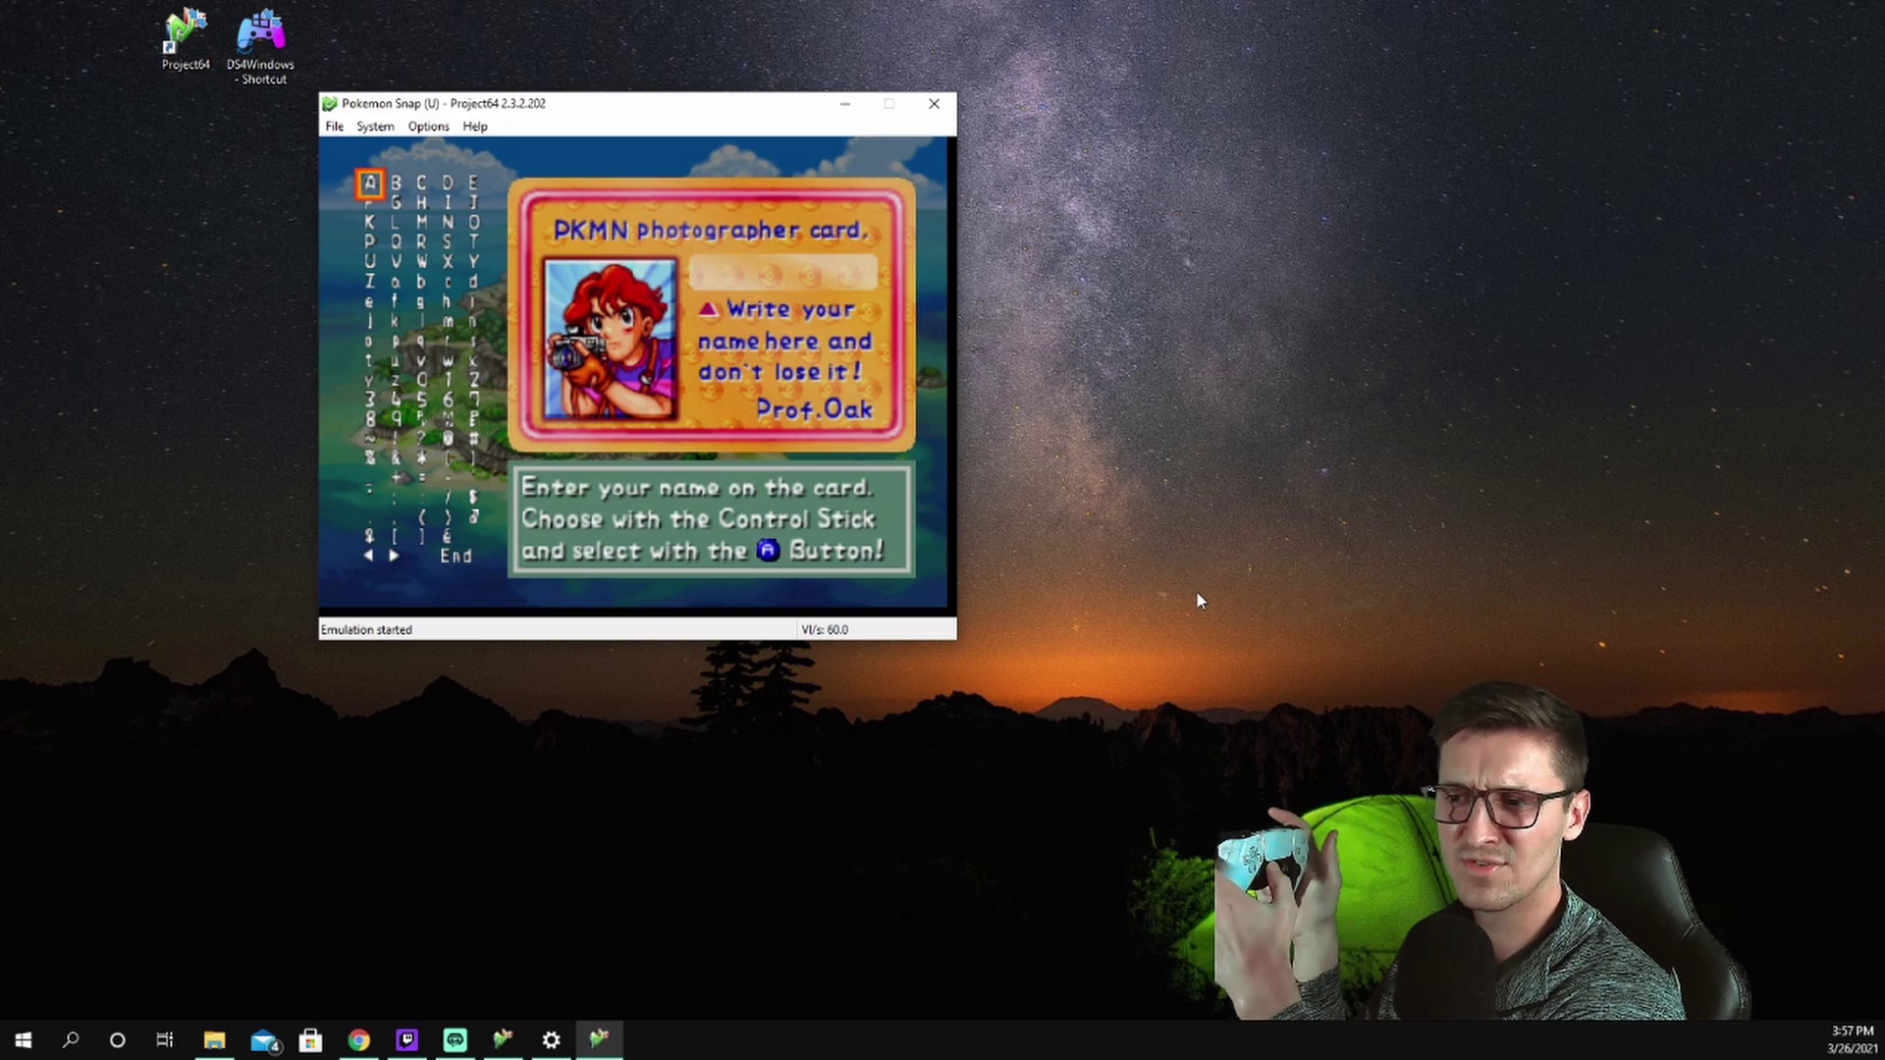
key(Left)
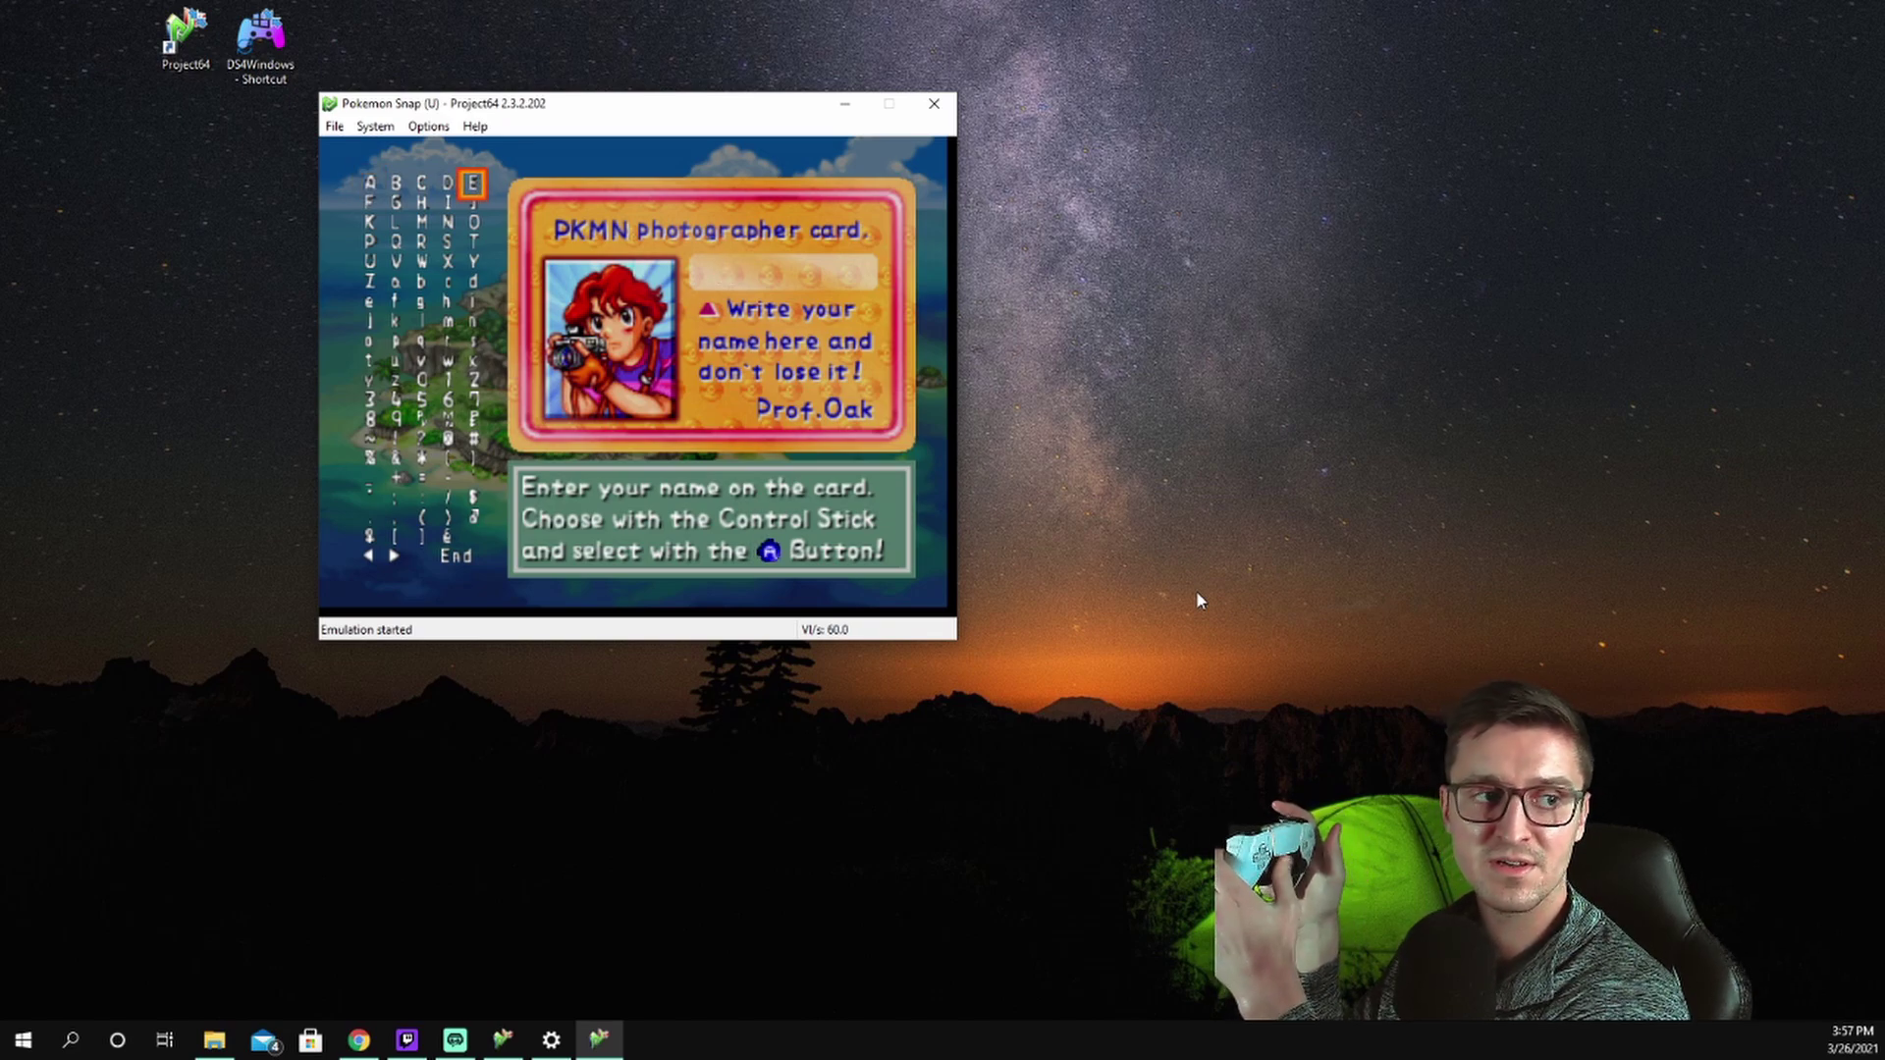
key(Left)
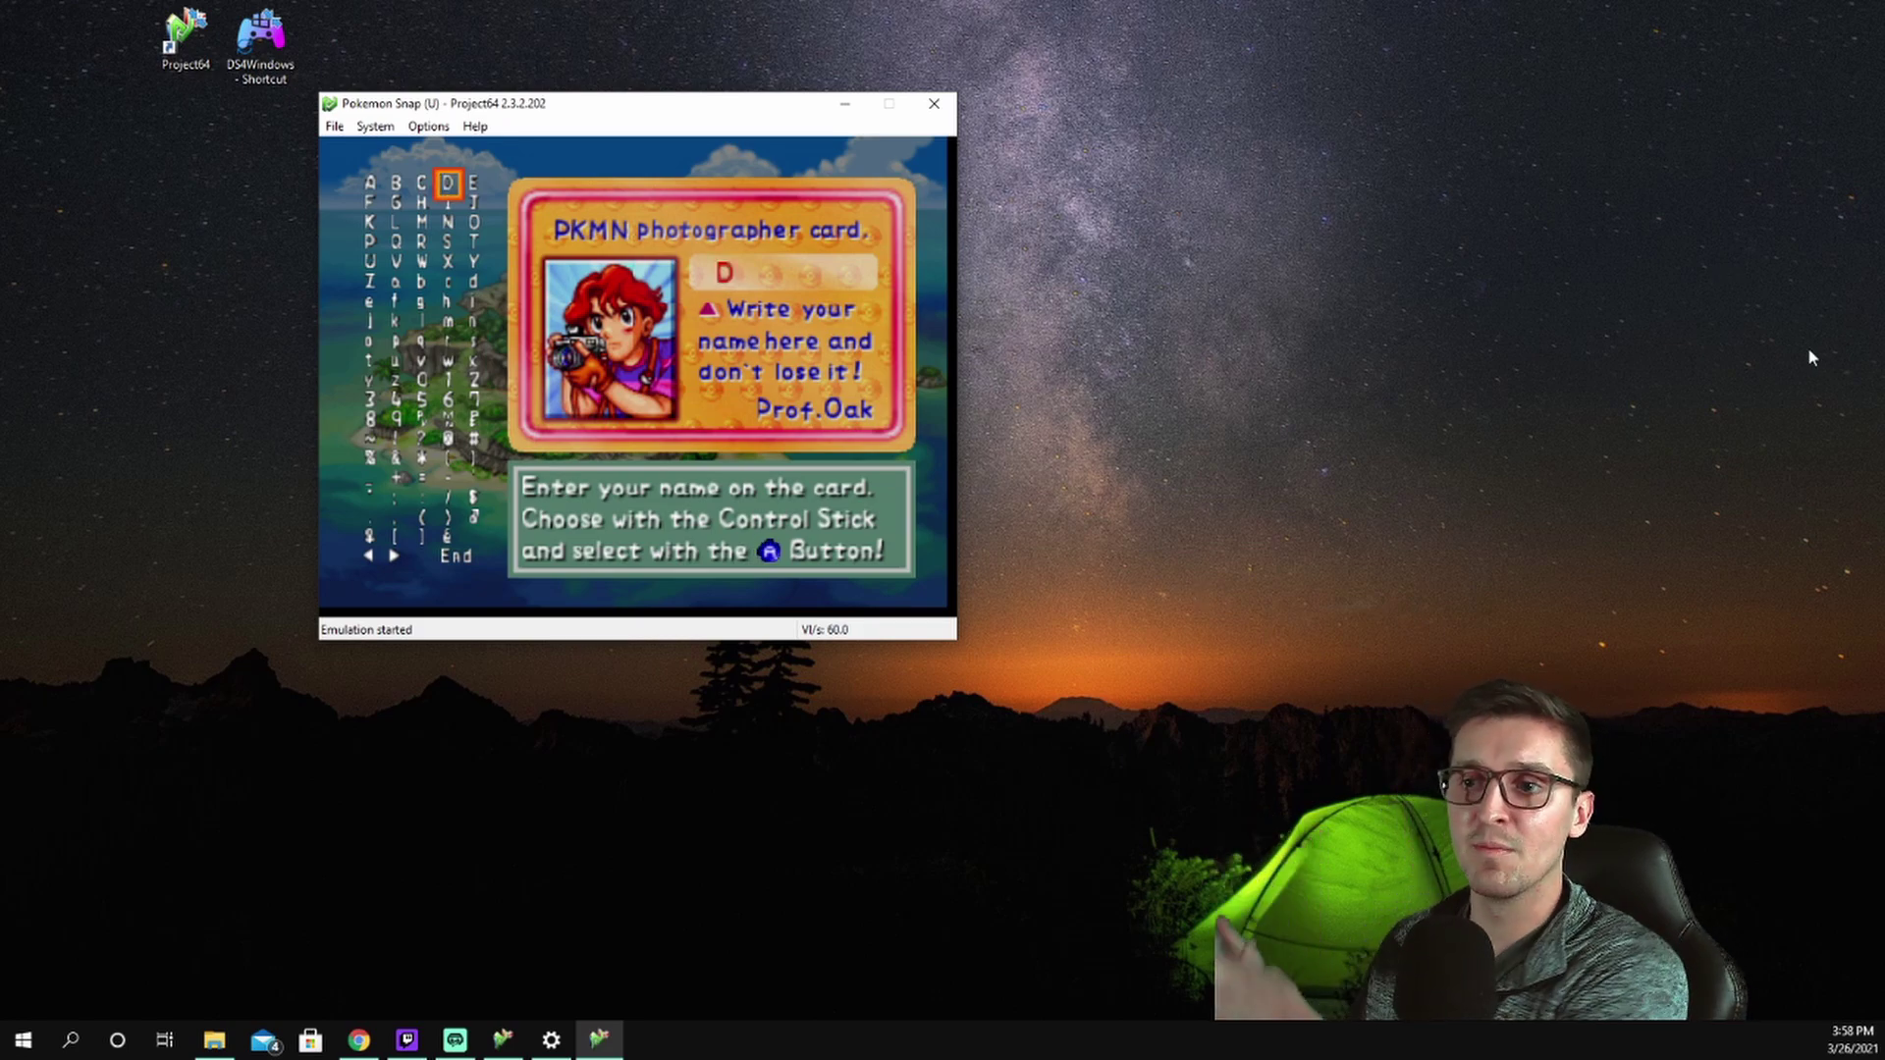
key(Left)
key(Left)
key(x)
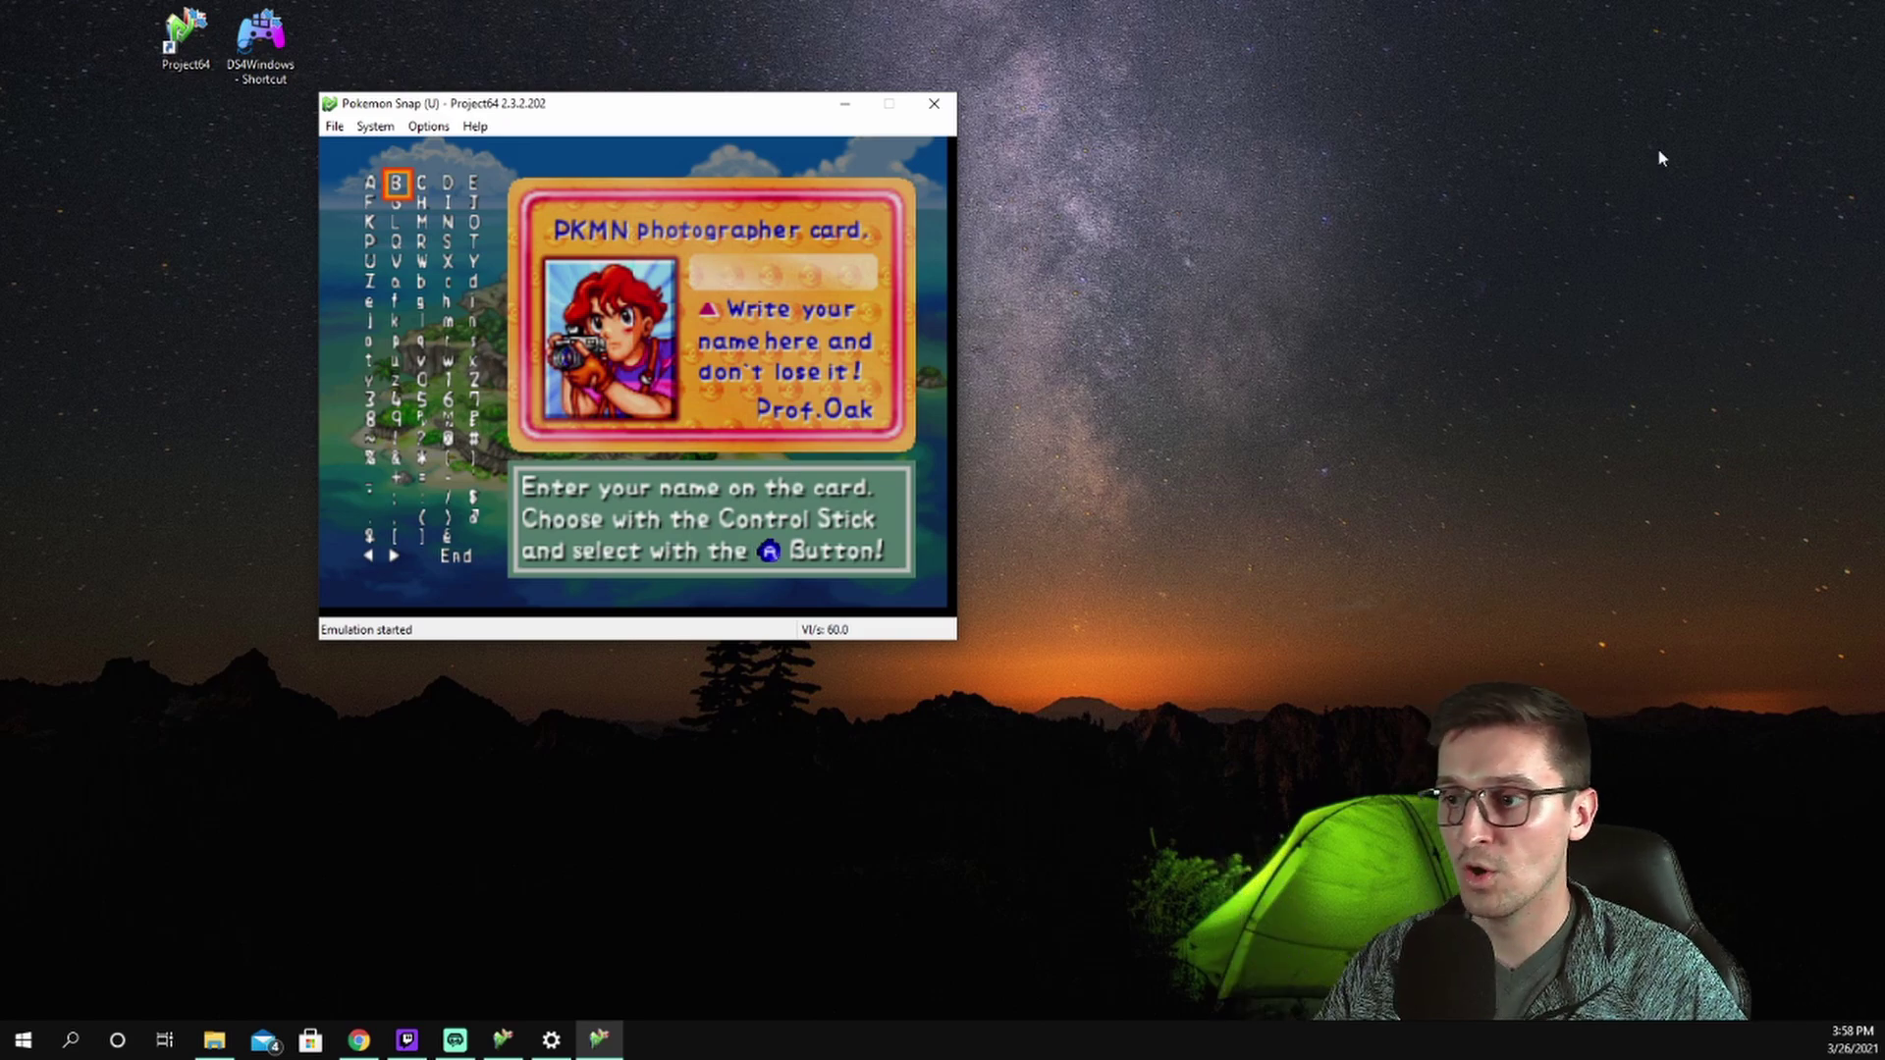
Step: Open DS4Windows, shrink it, and place it beside the game window
double_click(260, 39)
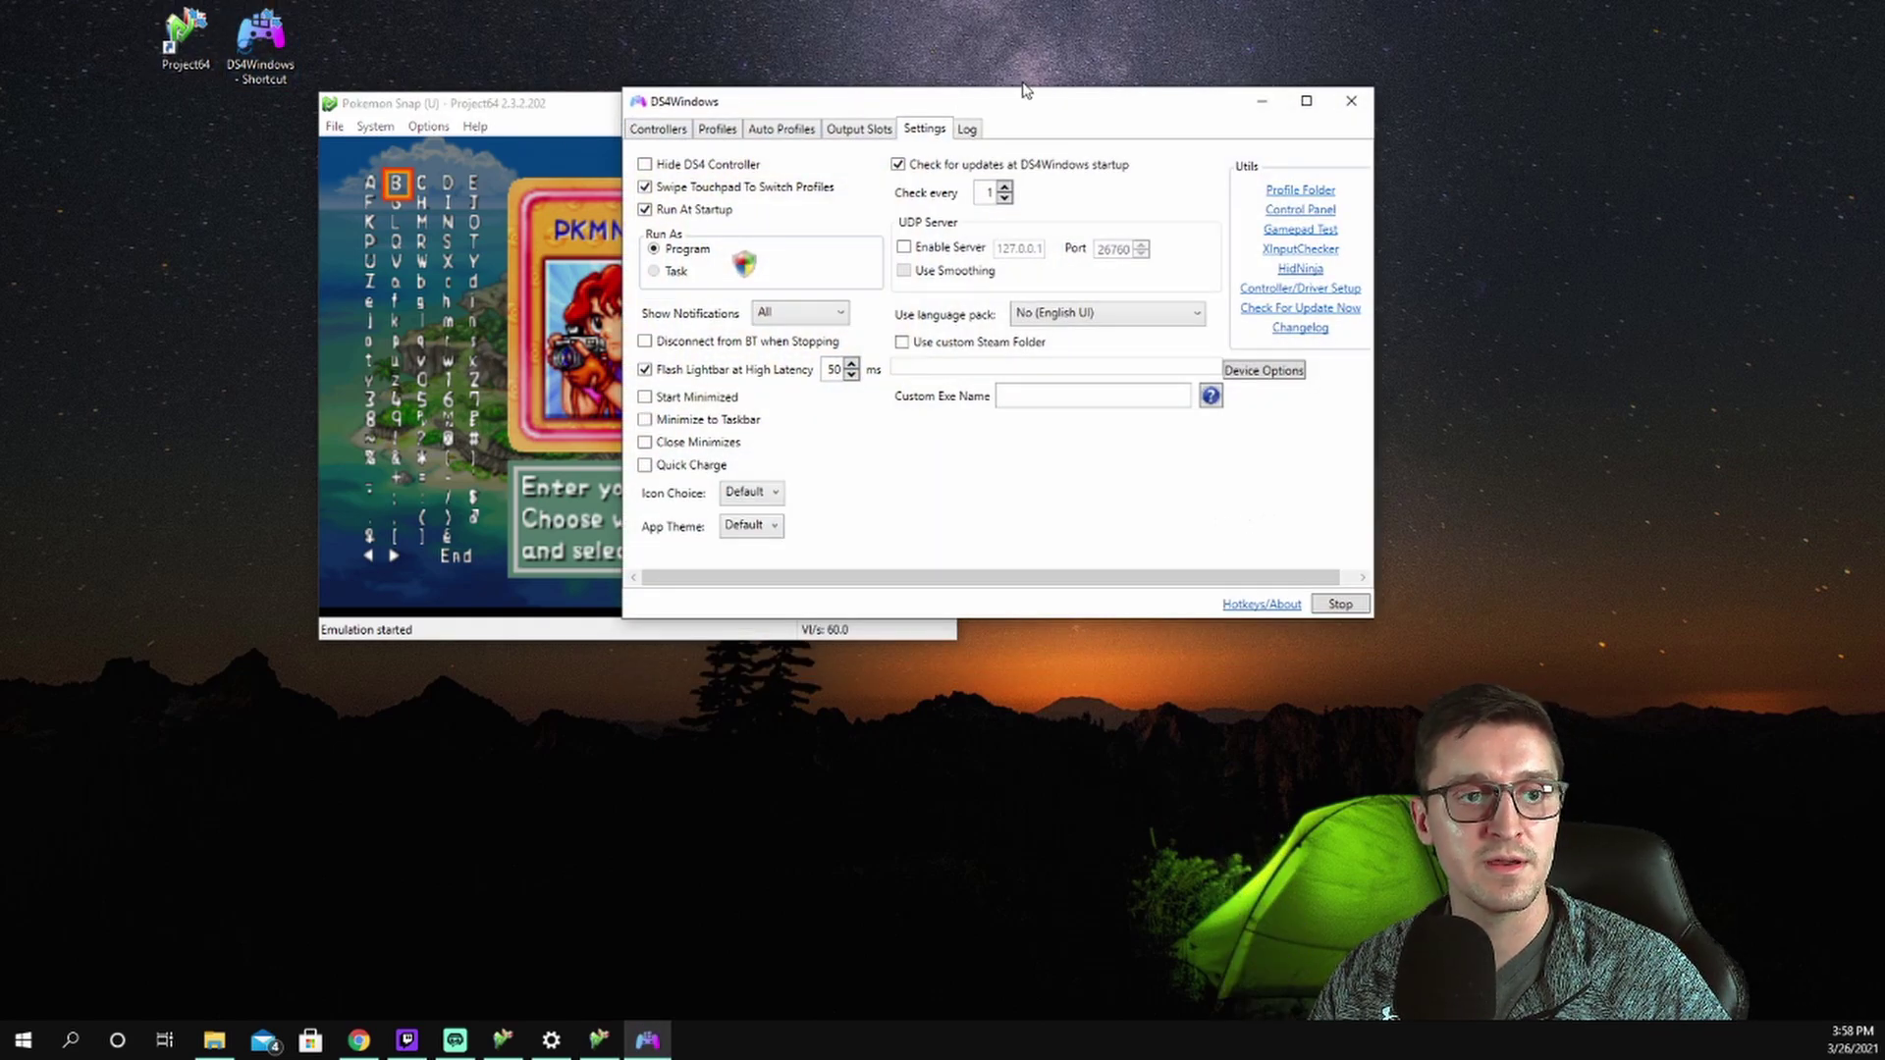
drag(1266, 92, 1495, 106)
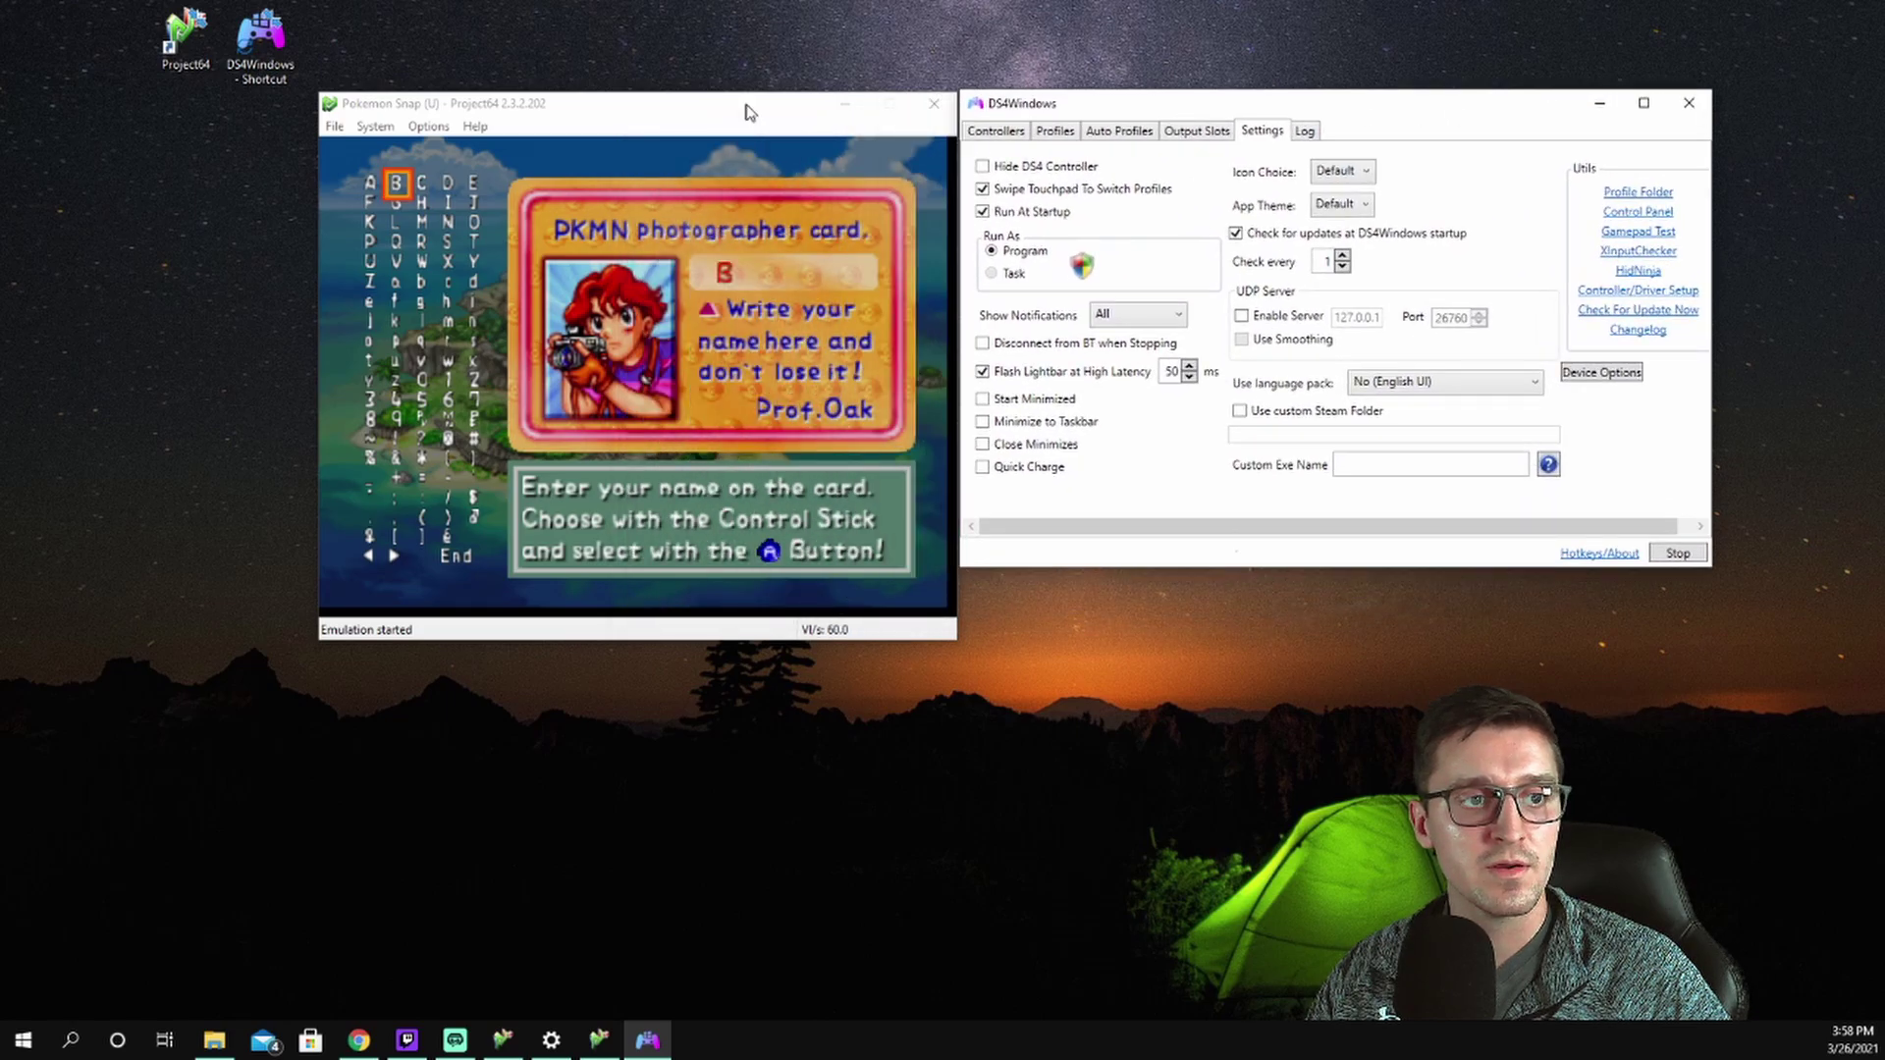
drag(748, 113, 572, 88)
drag(1355, 103, 1286, 110)
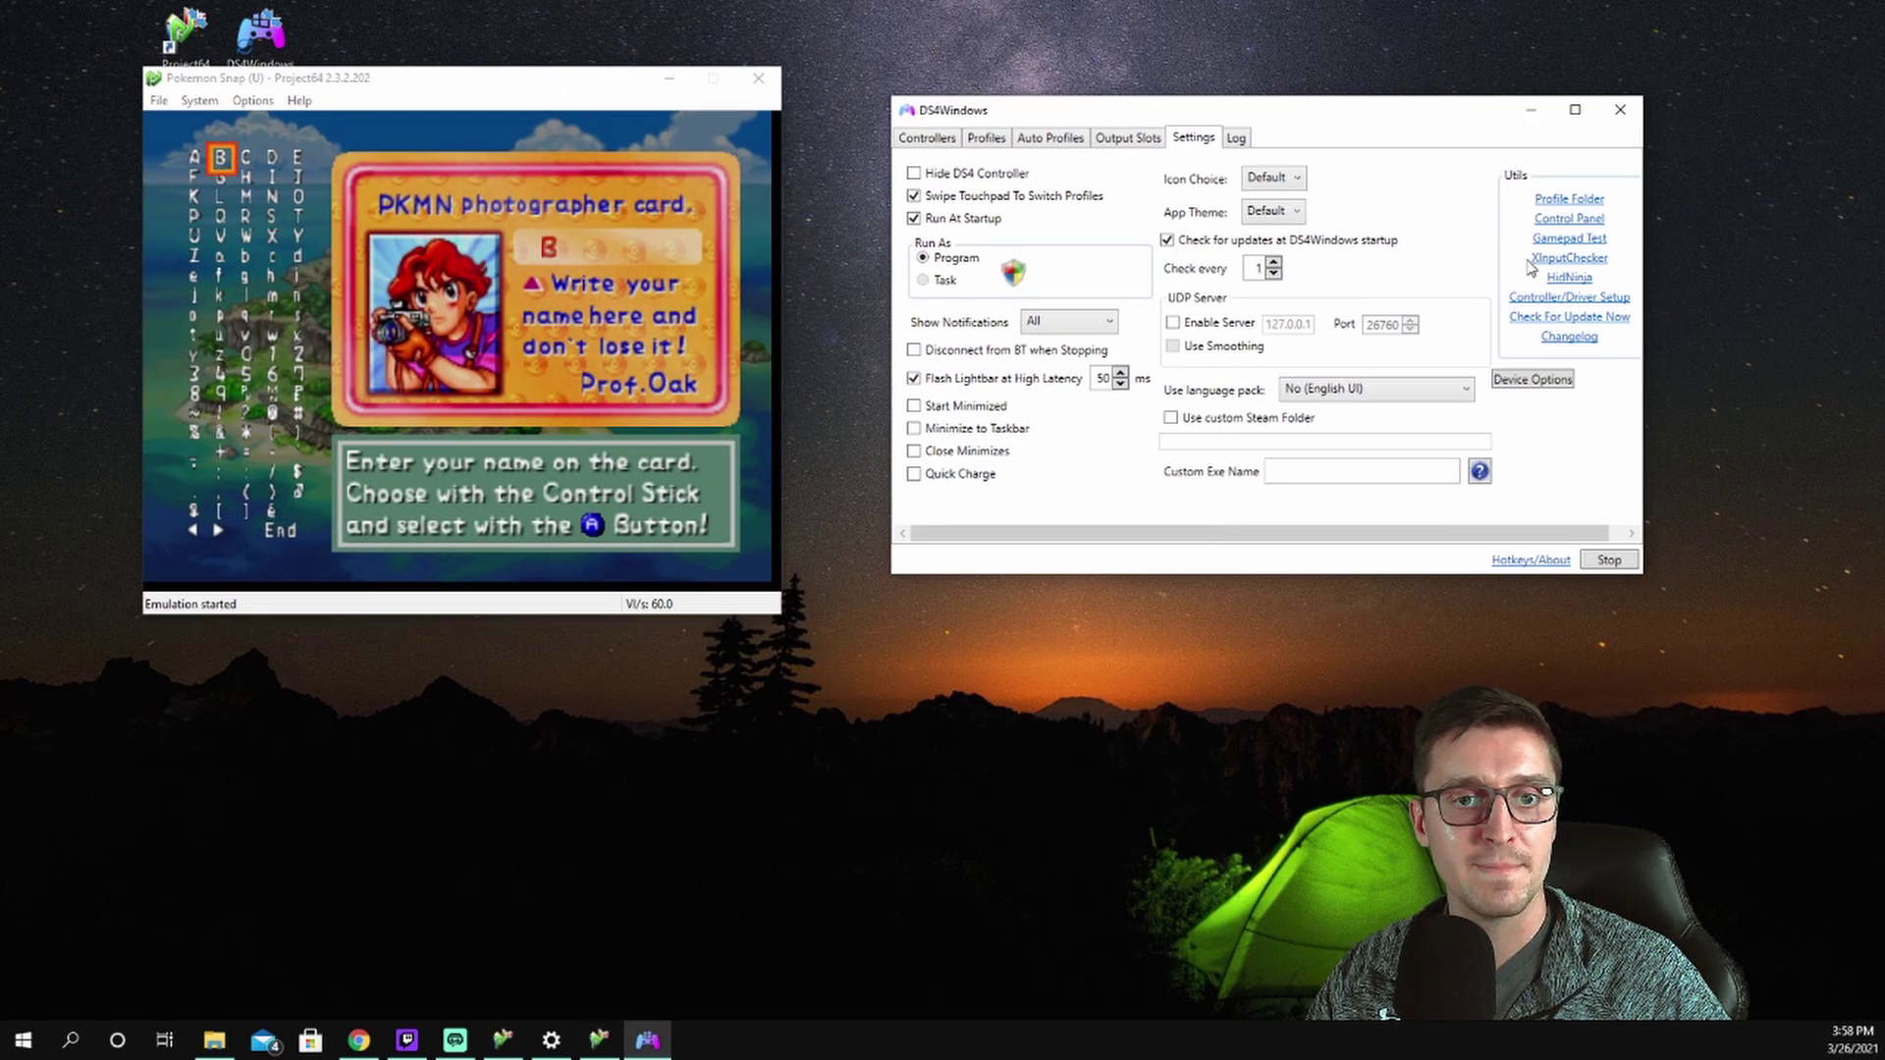
Step: Run the XInput checker below DS4Windows, close it, and return to the emulator window
click(1551, 260)
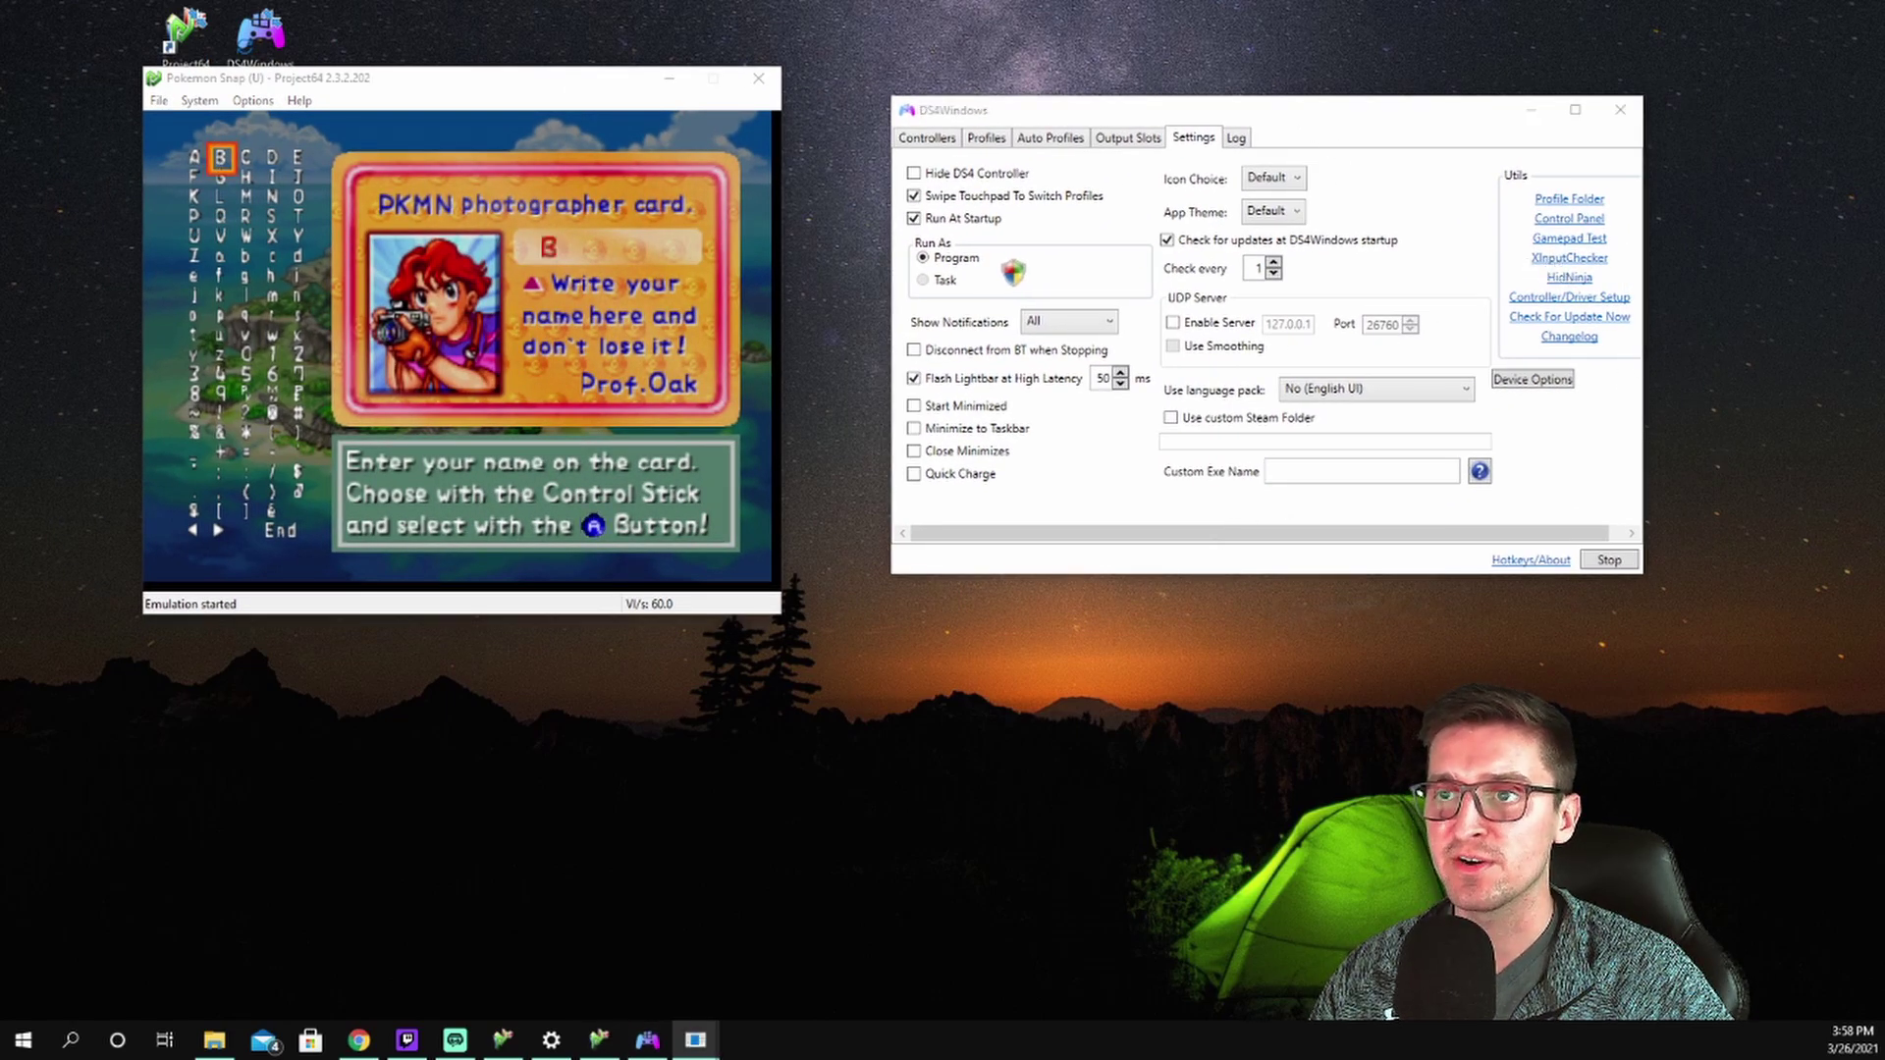
drag(1512, 285, 1101, 559)
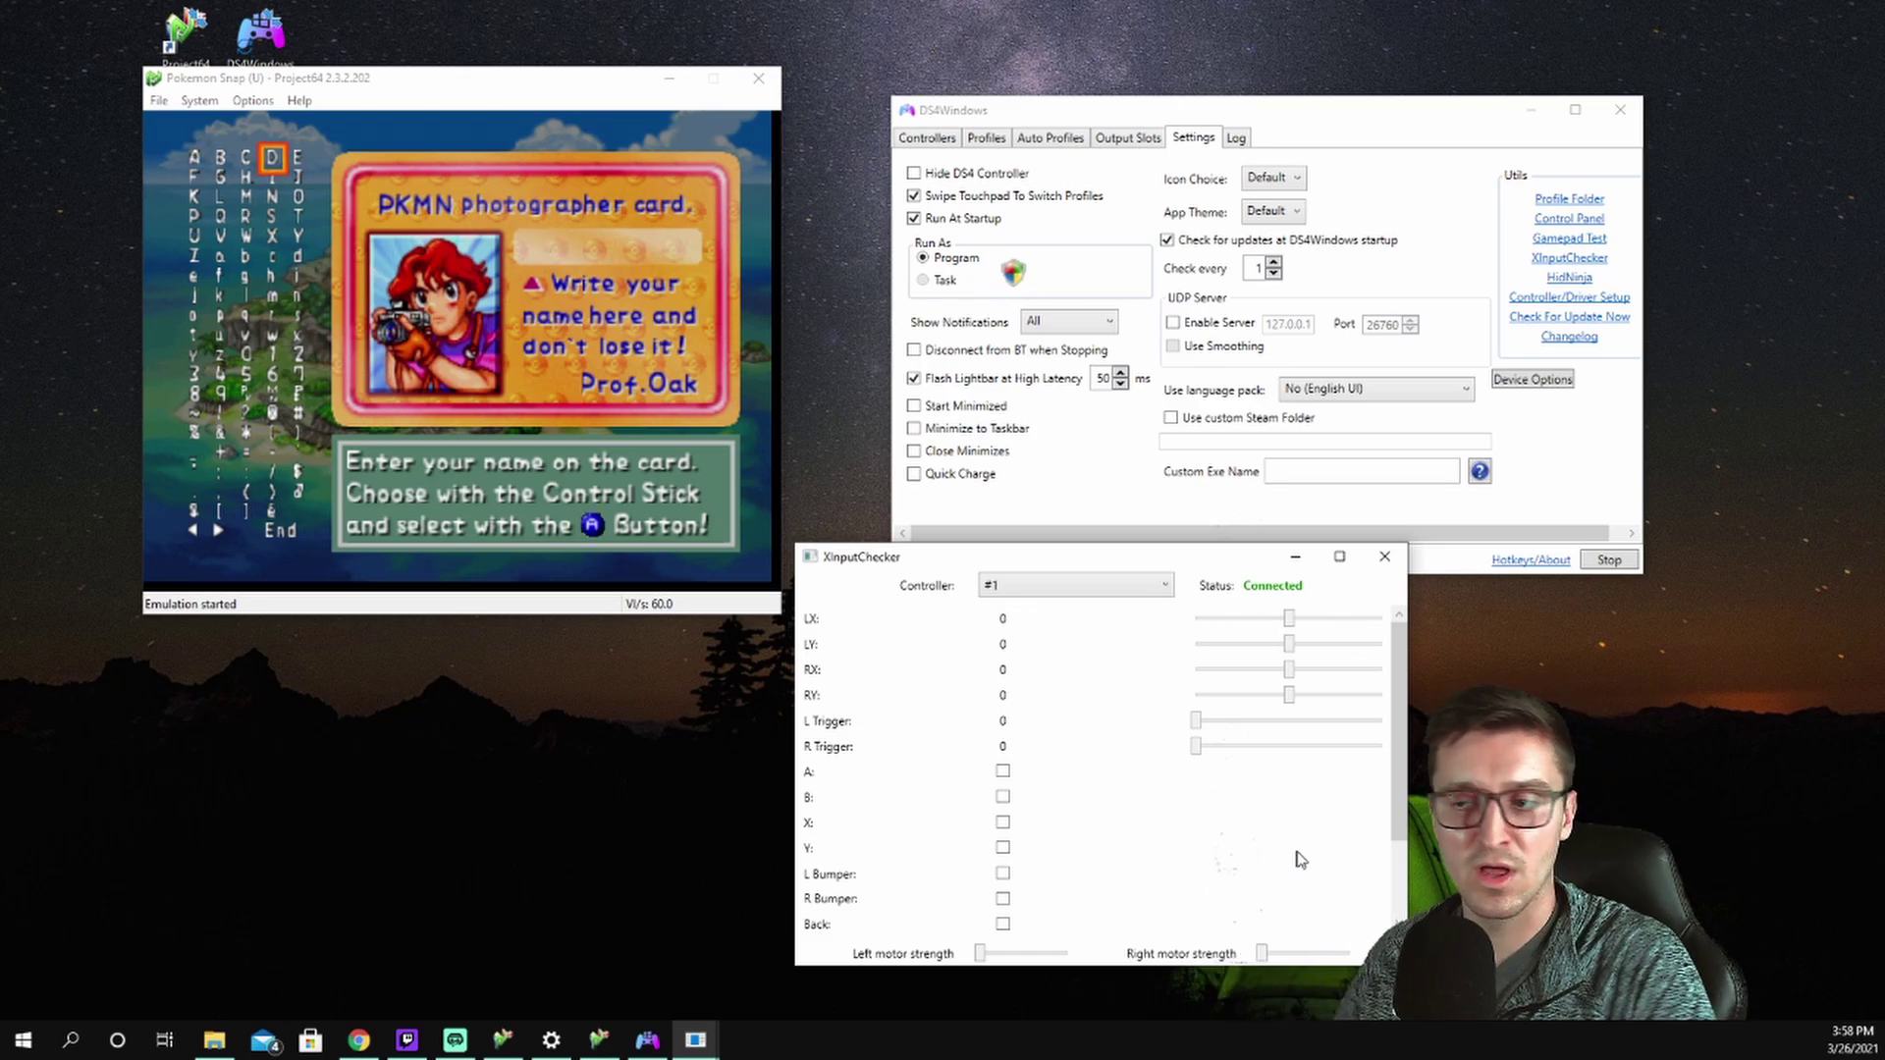
click(1385, 557)
click(582, 147)
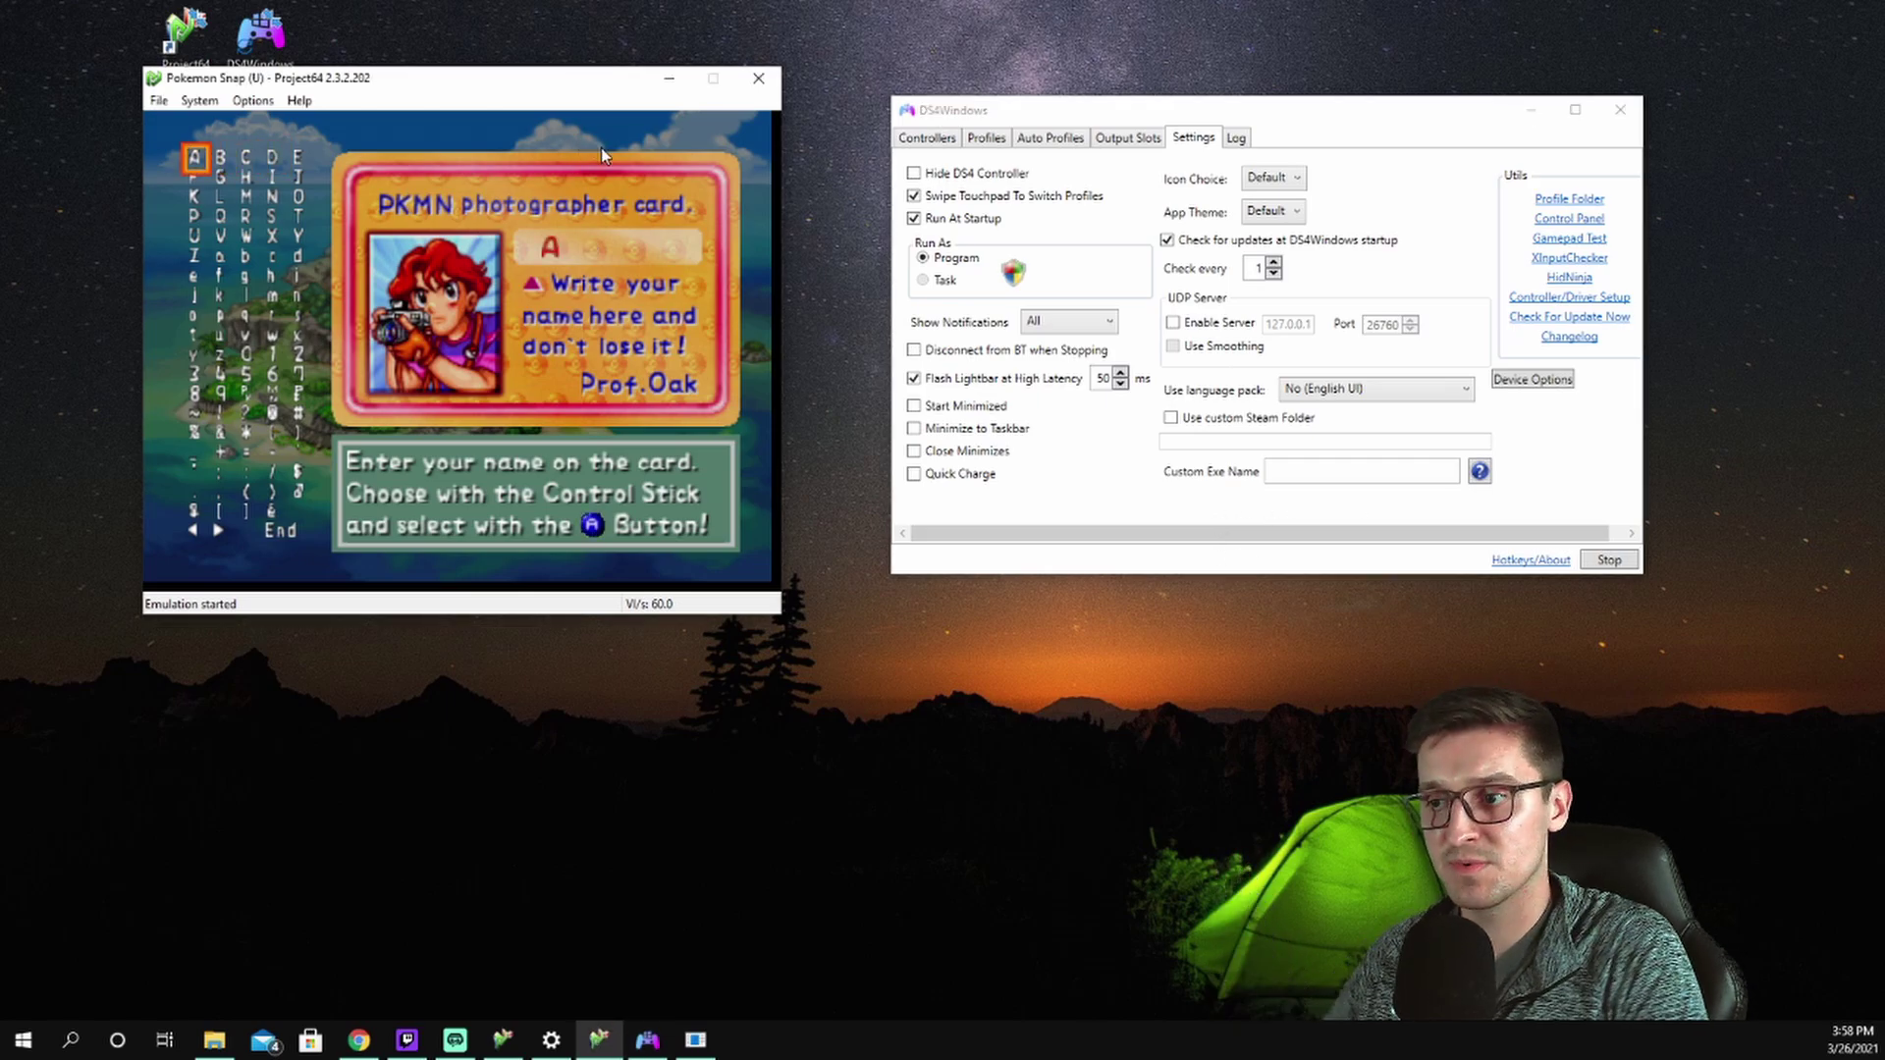
Step: In Configure Controller Plugin, lower controller 1's GamePad Deadzone from 100% to 55% on the Devices tab and save
click(252, 101)
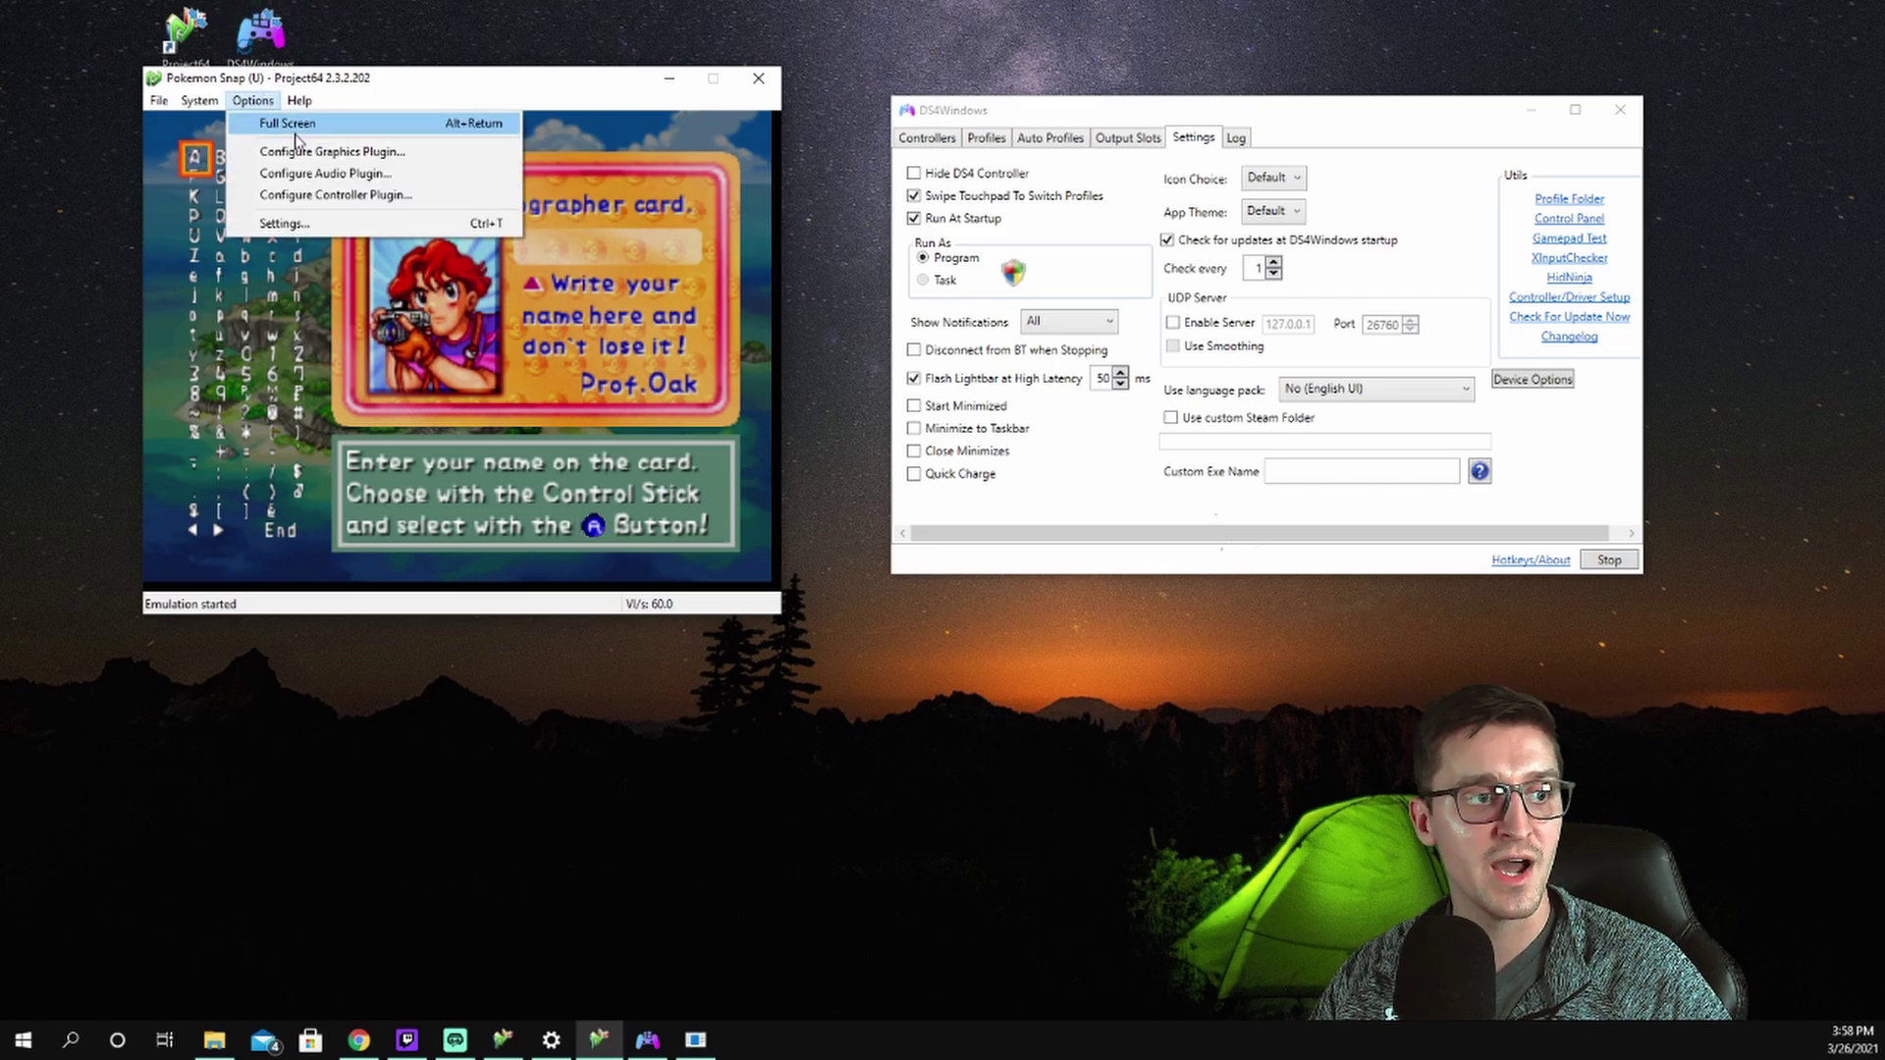
click(307, 195)
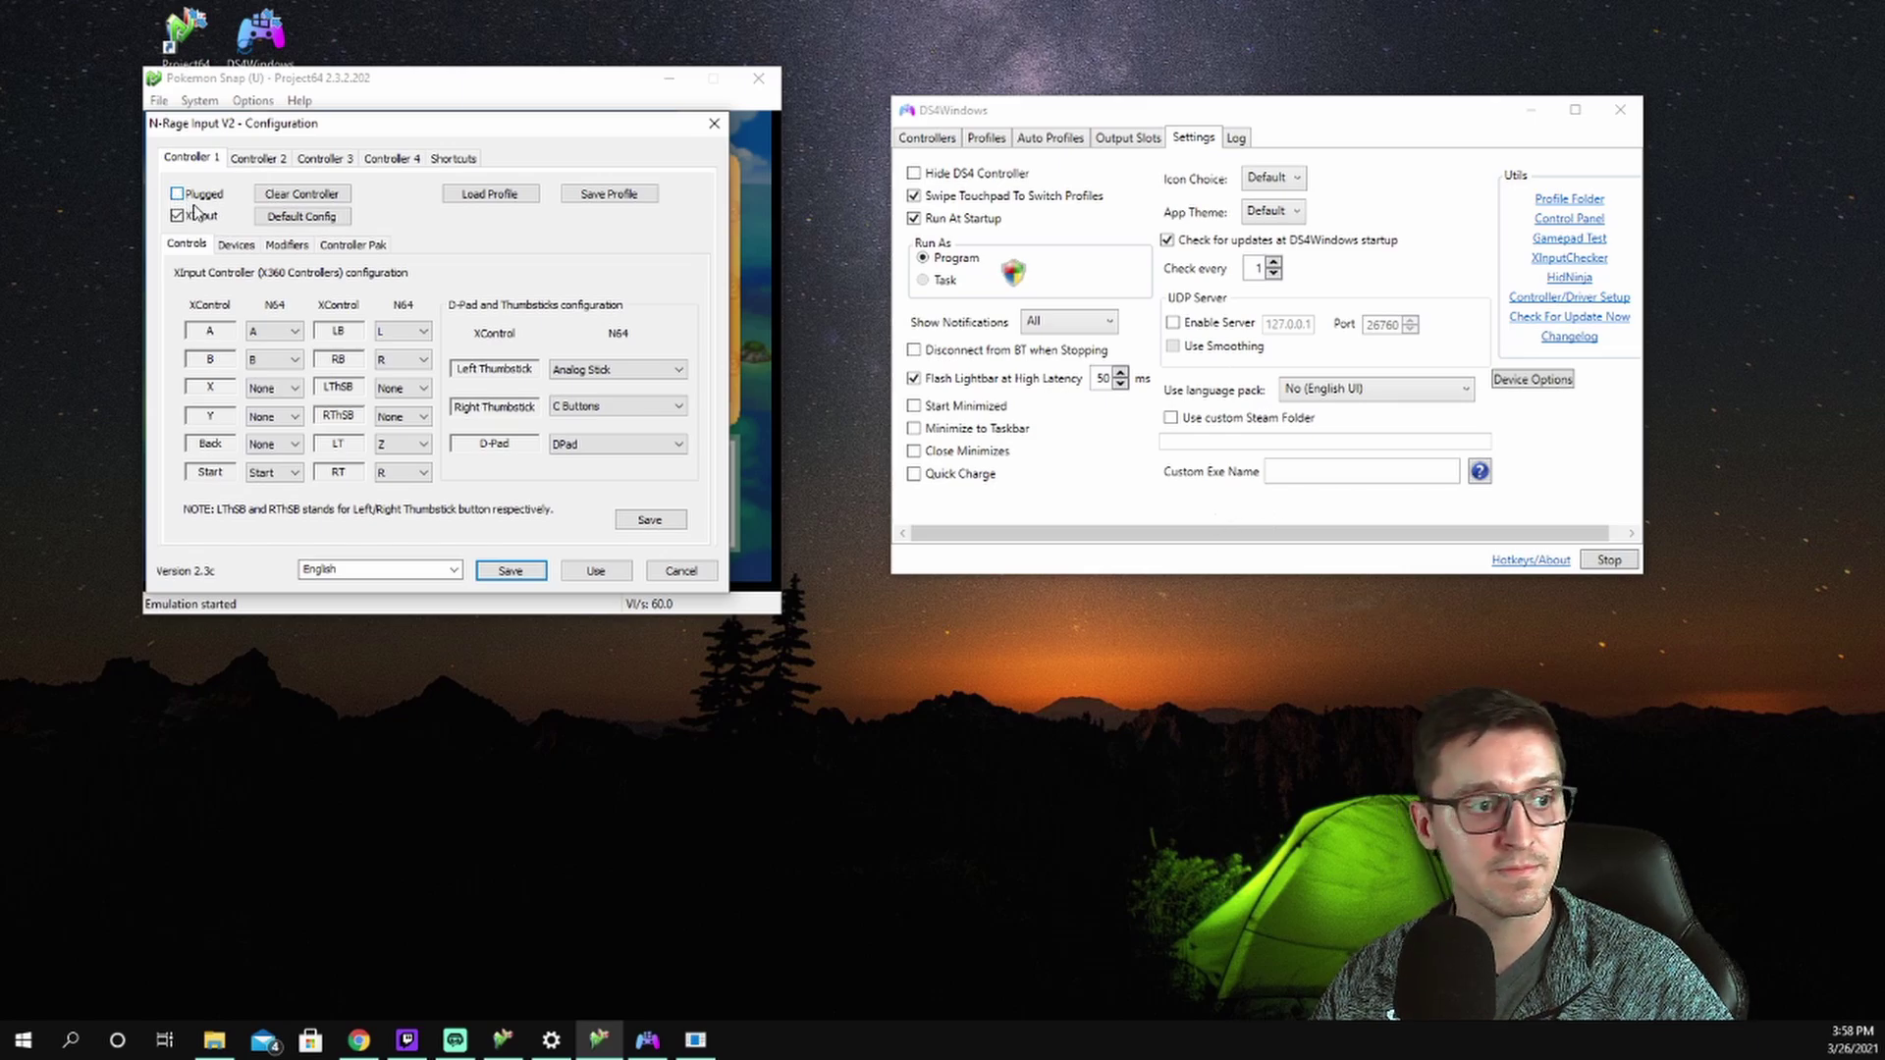
click(654, 520)
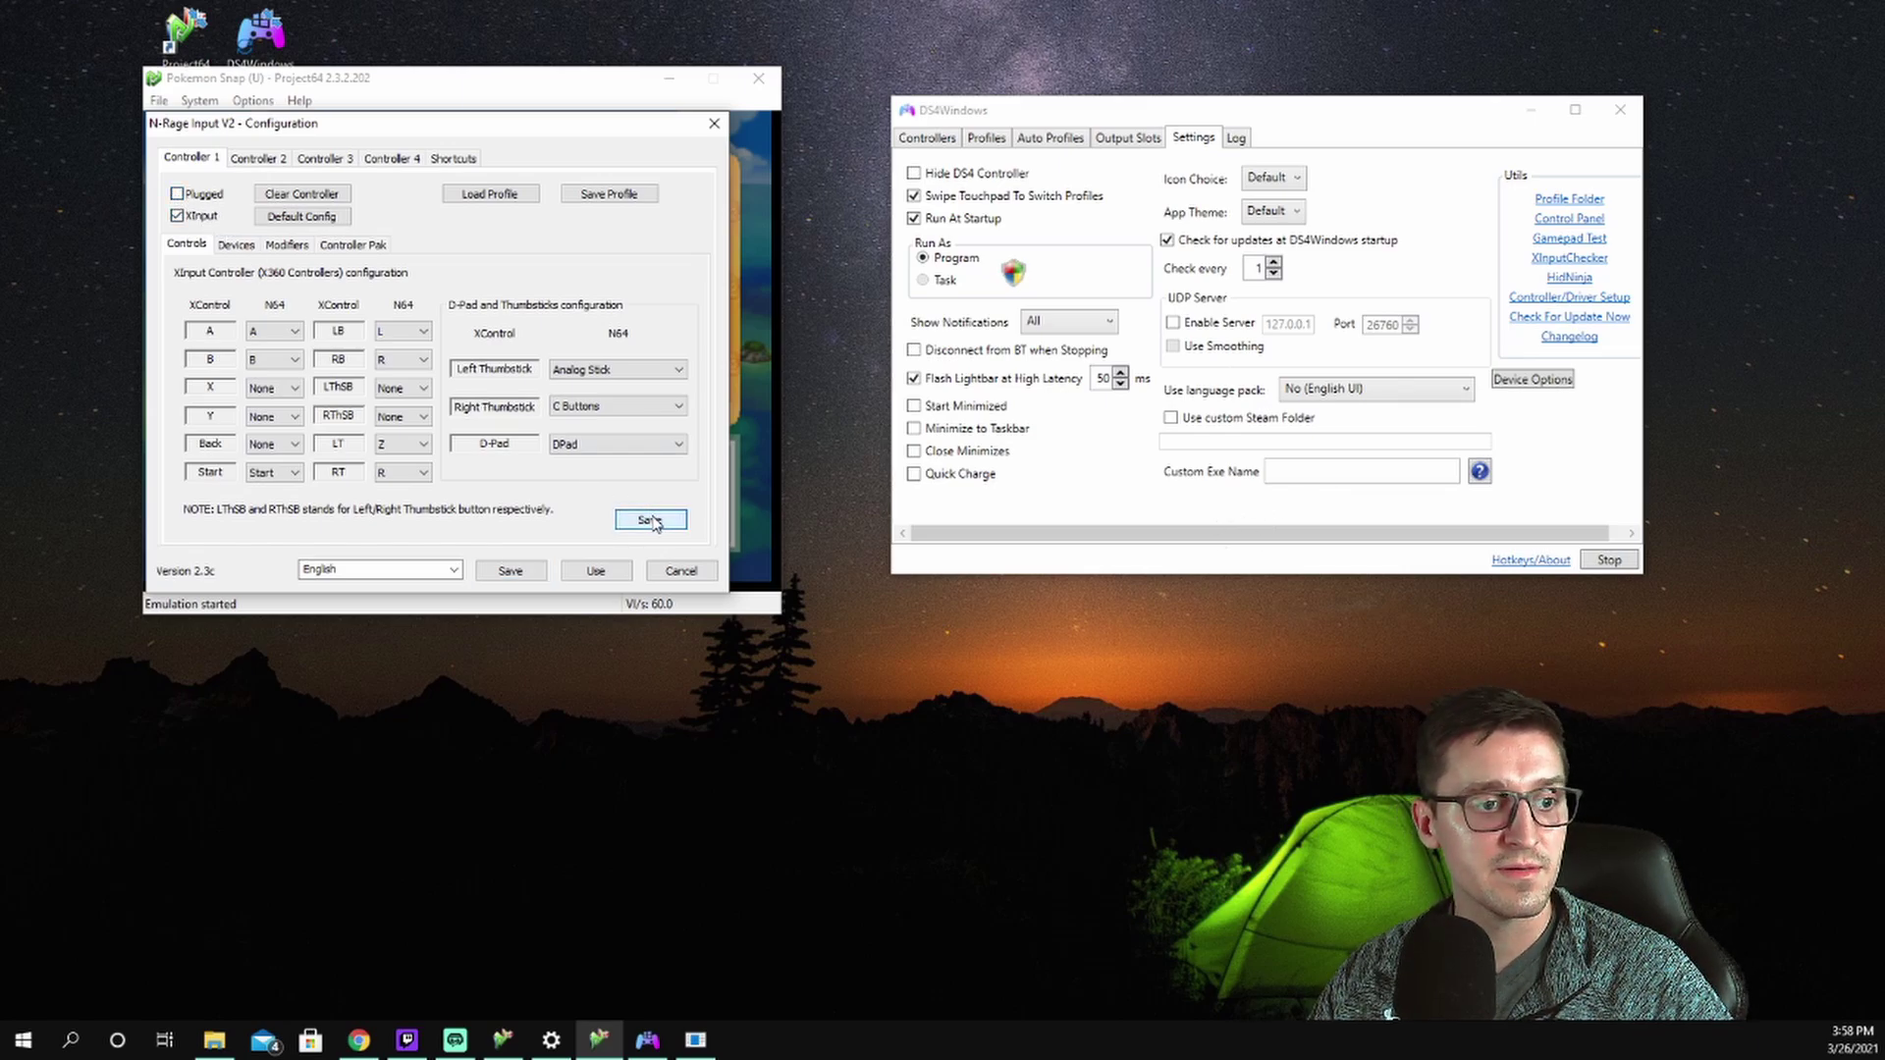
click(248, 251)
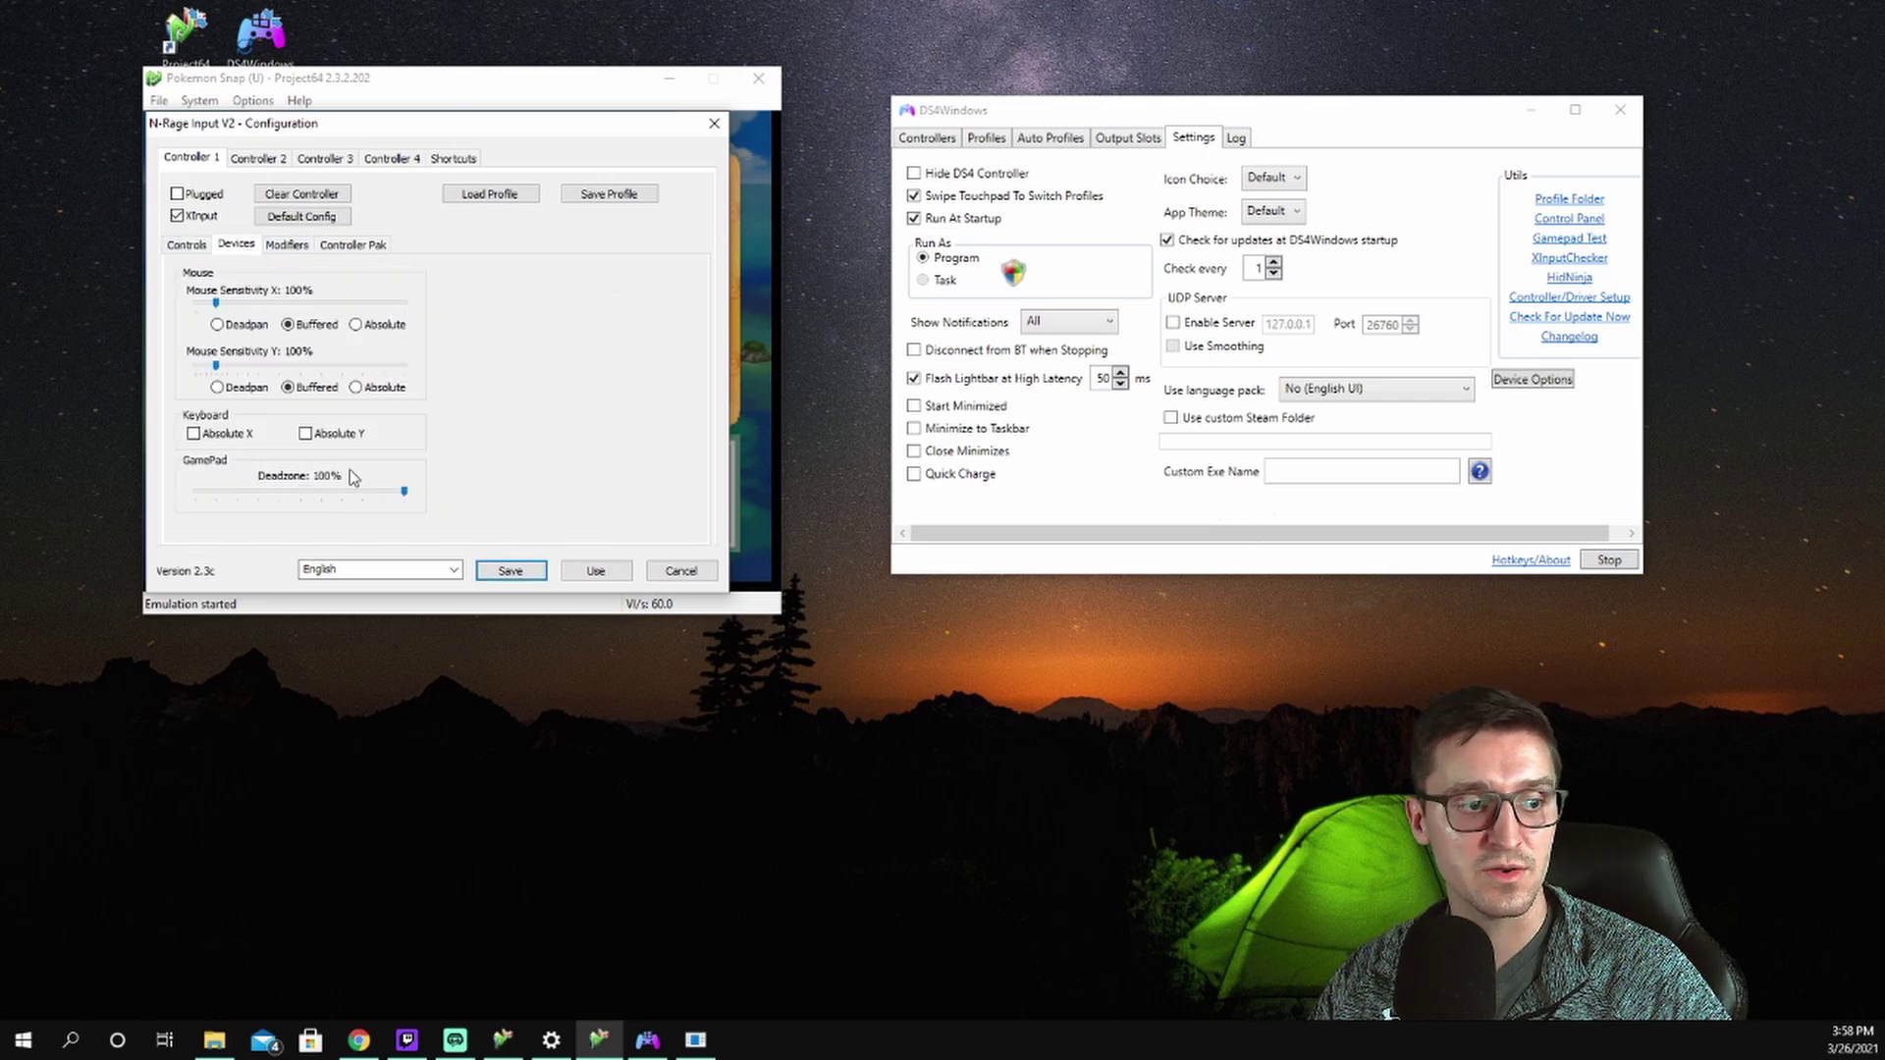
drag(405, 494, 389, 493)
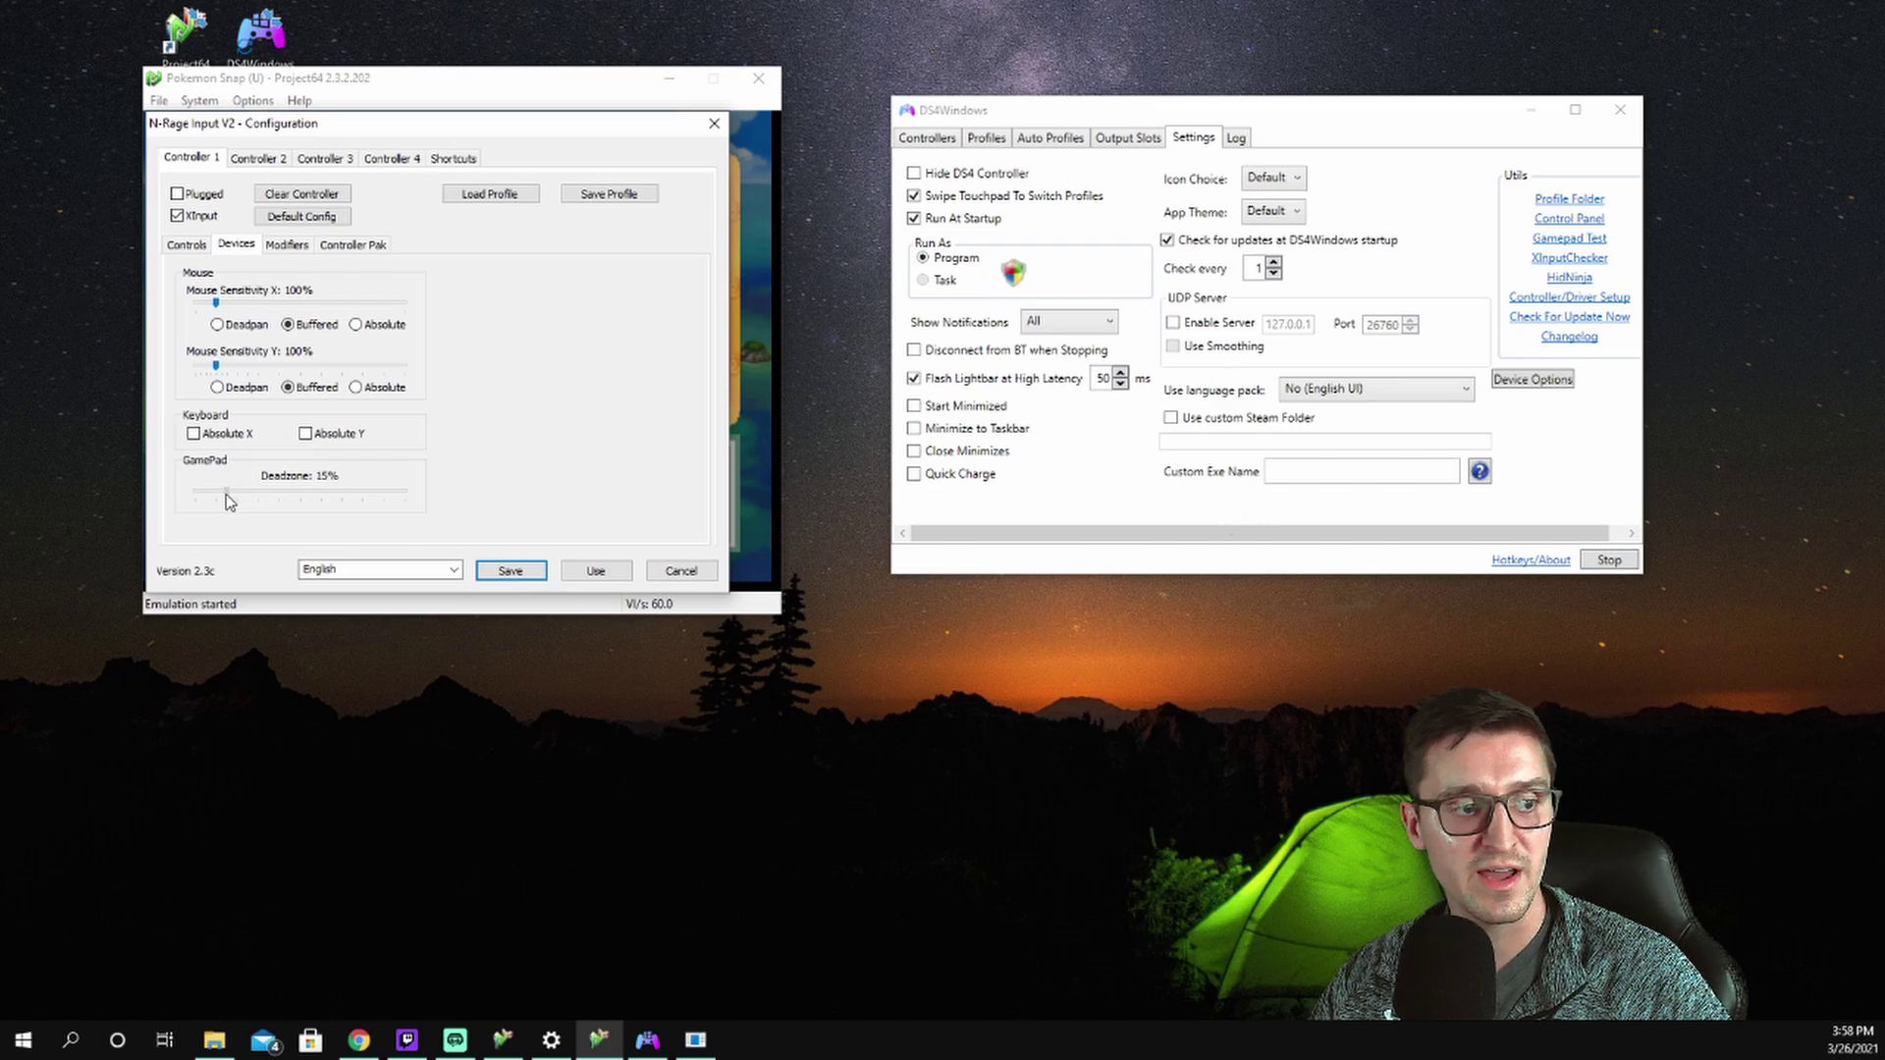
drag(226, 493, 208, 503)
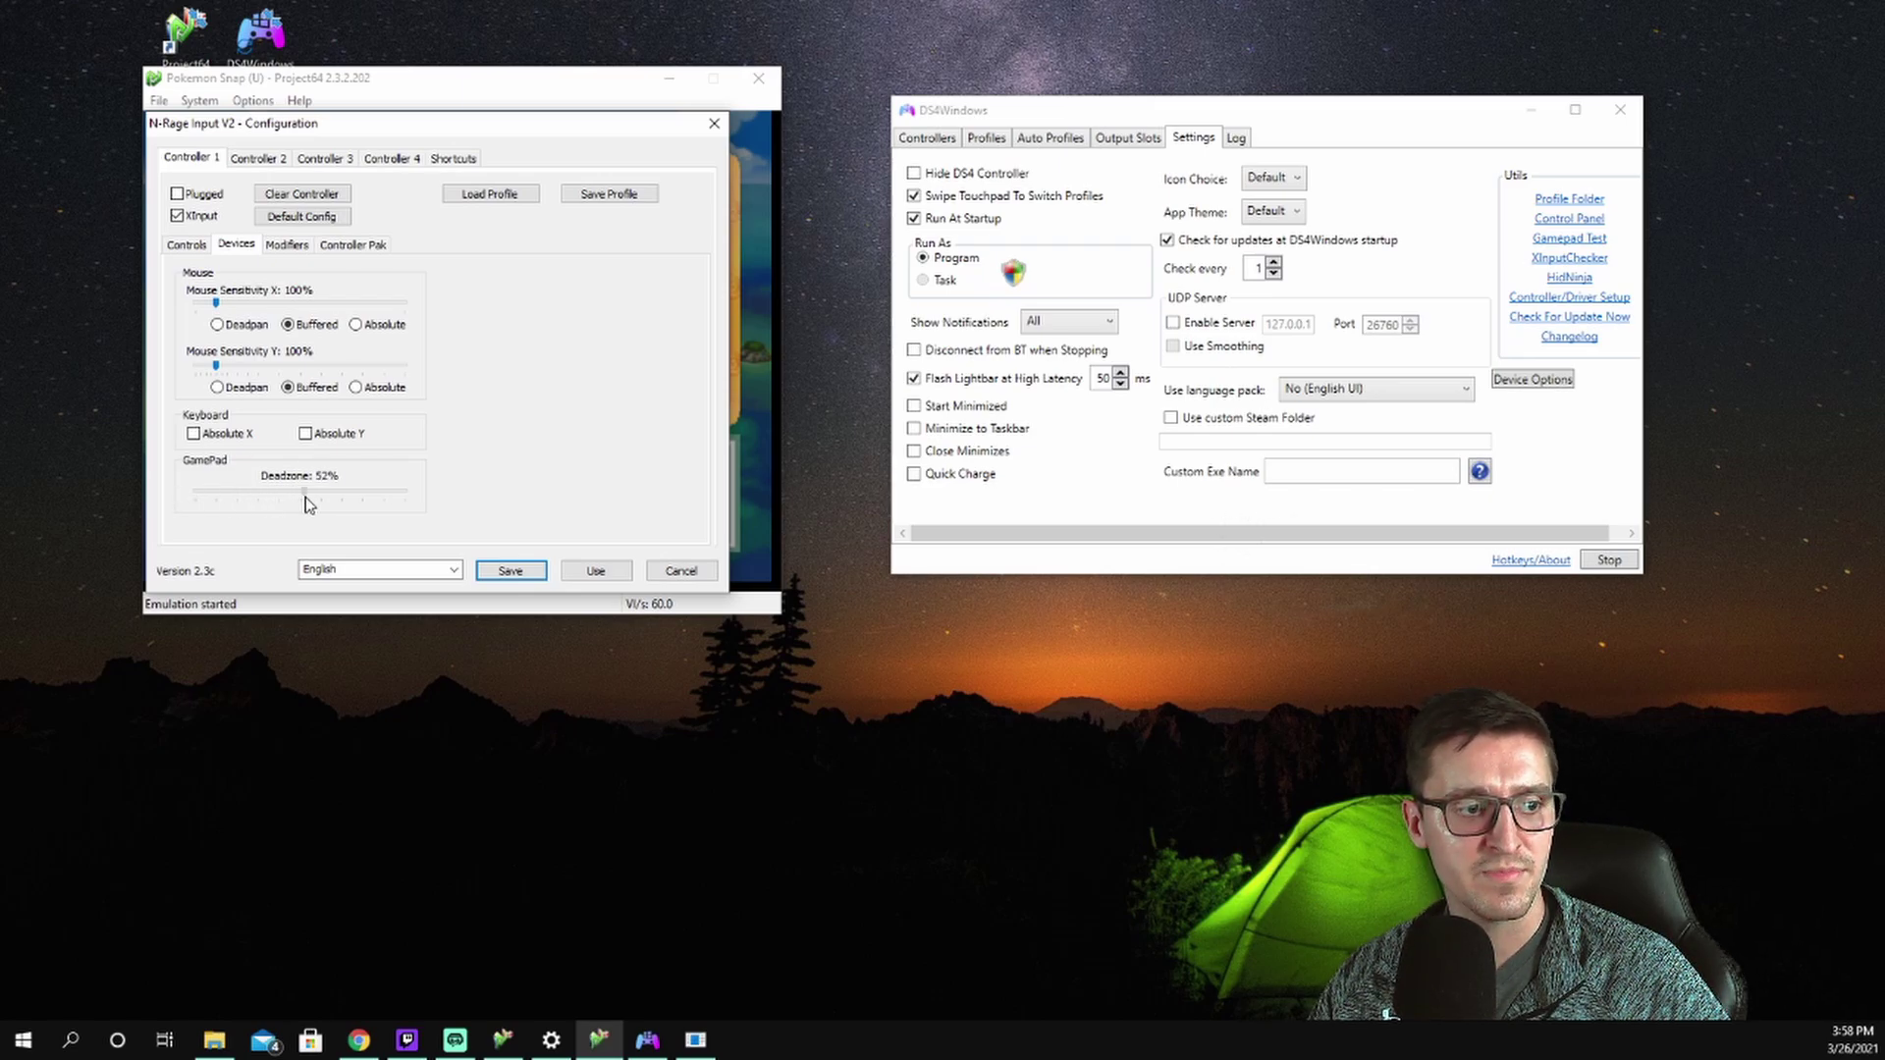
click(515, 573)
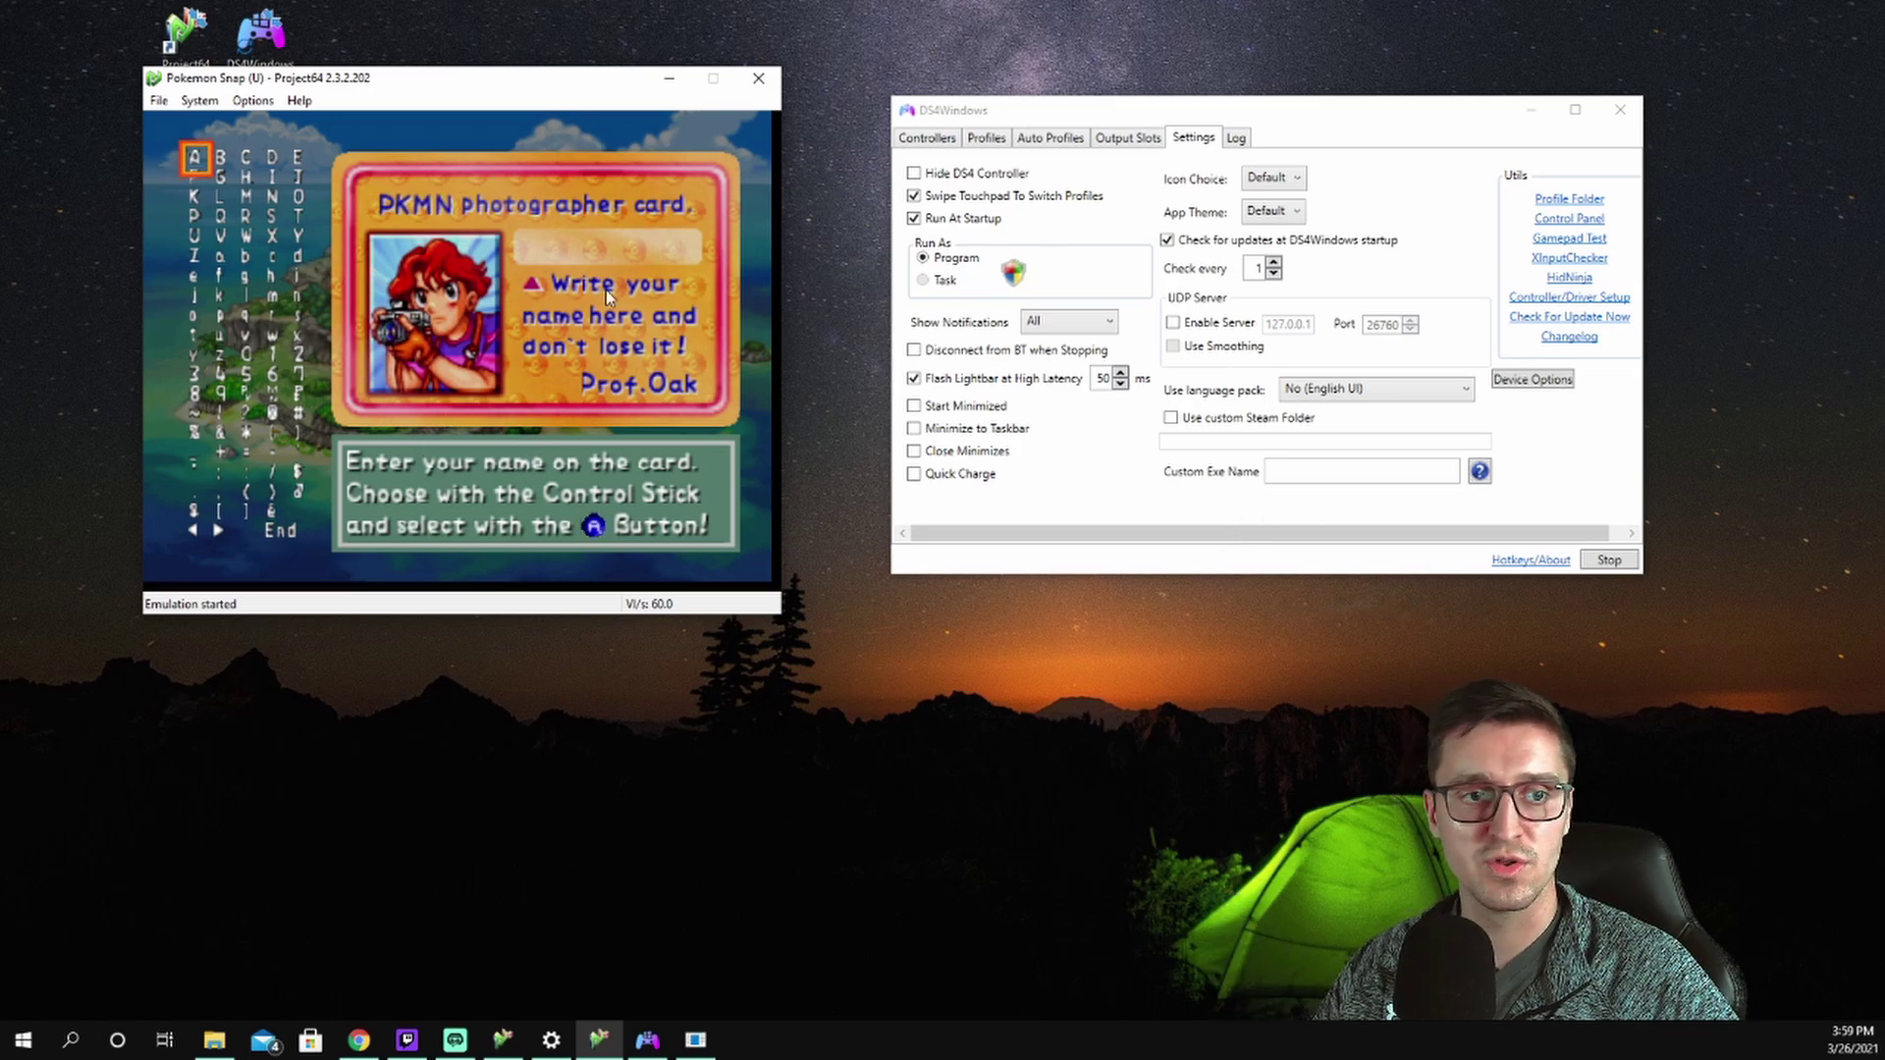
Step: Minimize DS4Windows to the tray, cancelling the disconnect prompt
click(1625, 122)
click(1625, 121)
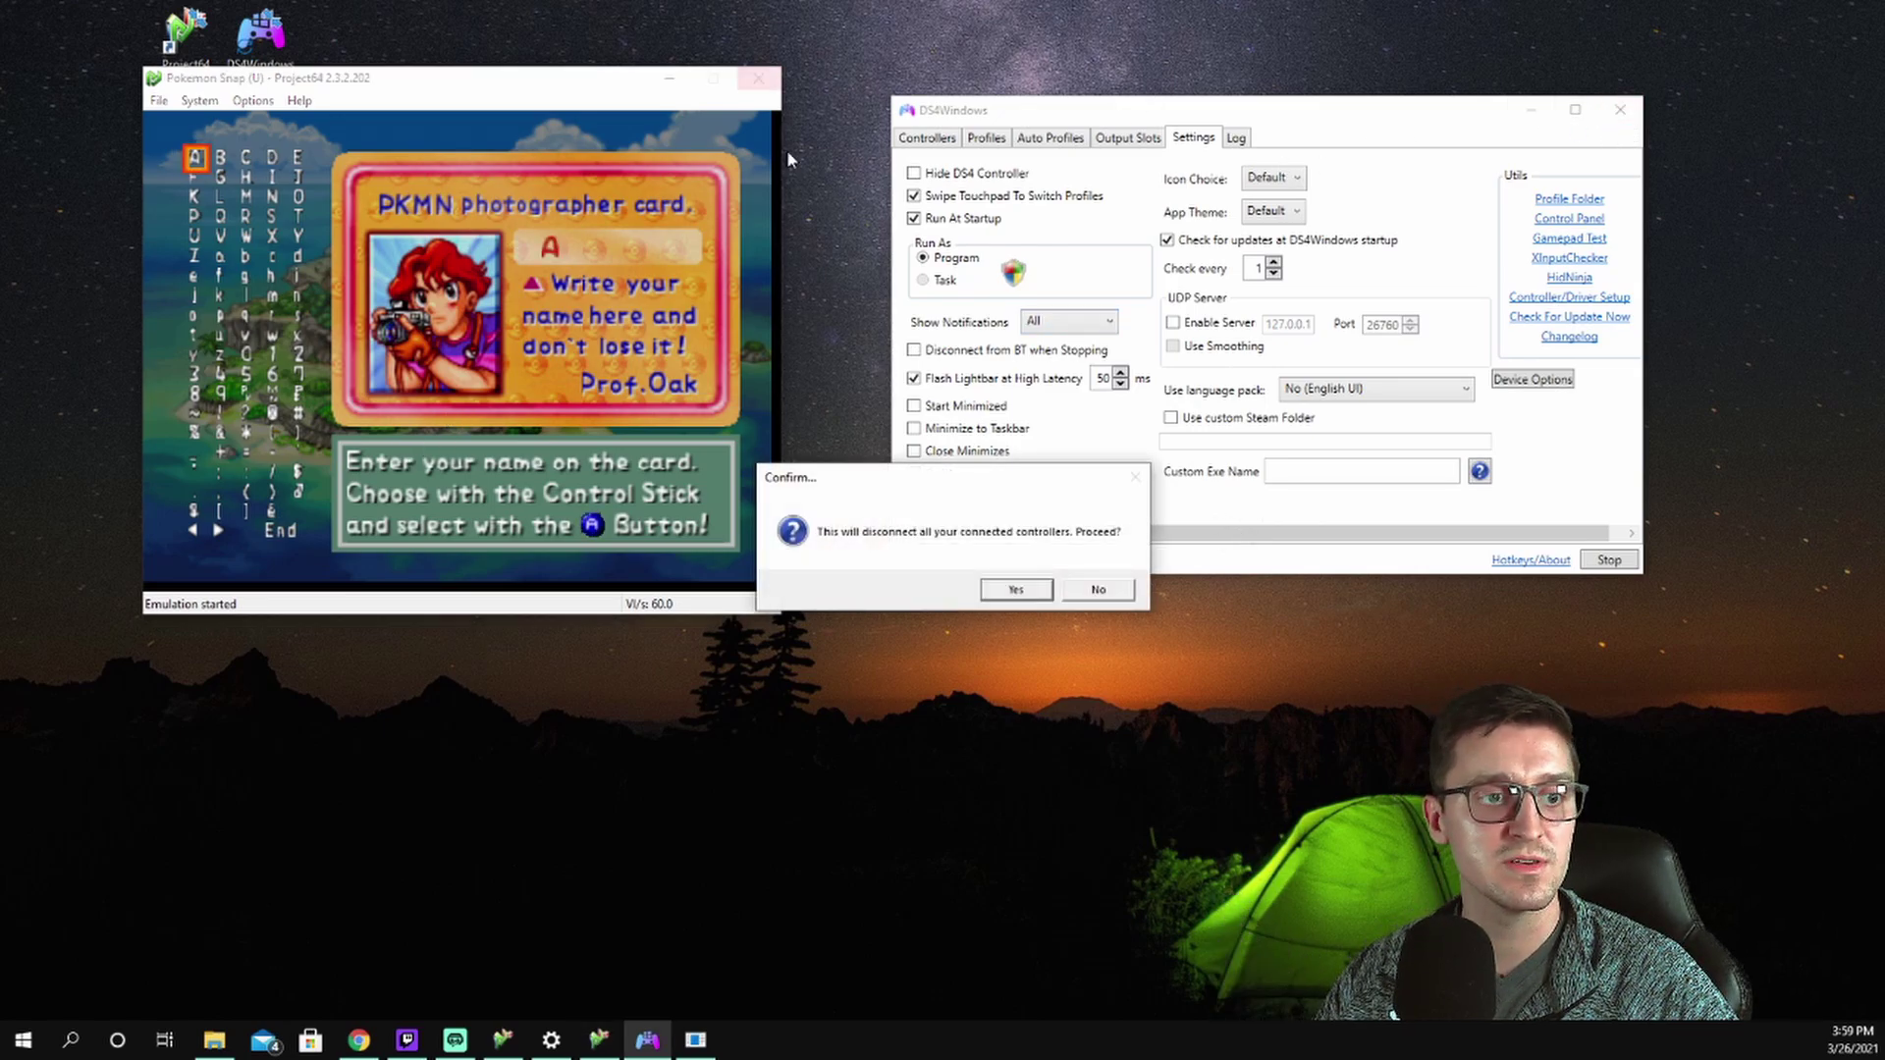
click(1098, 593)
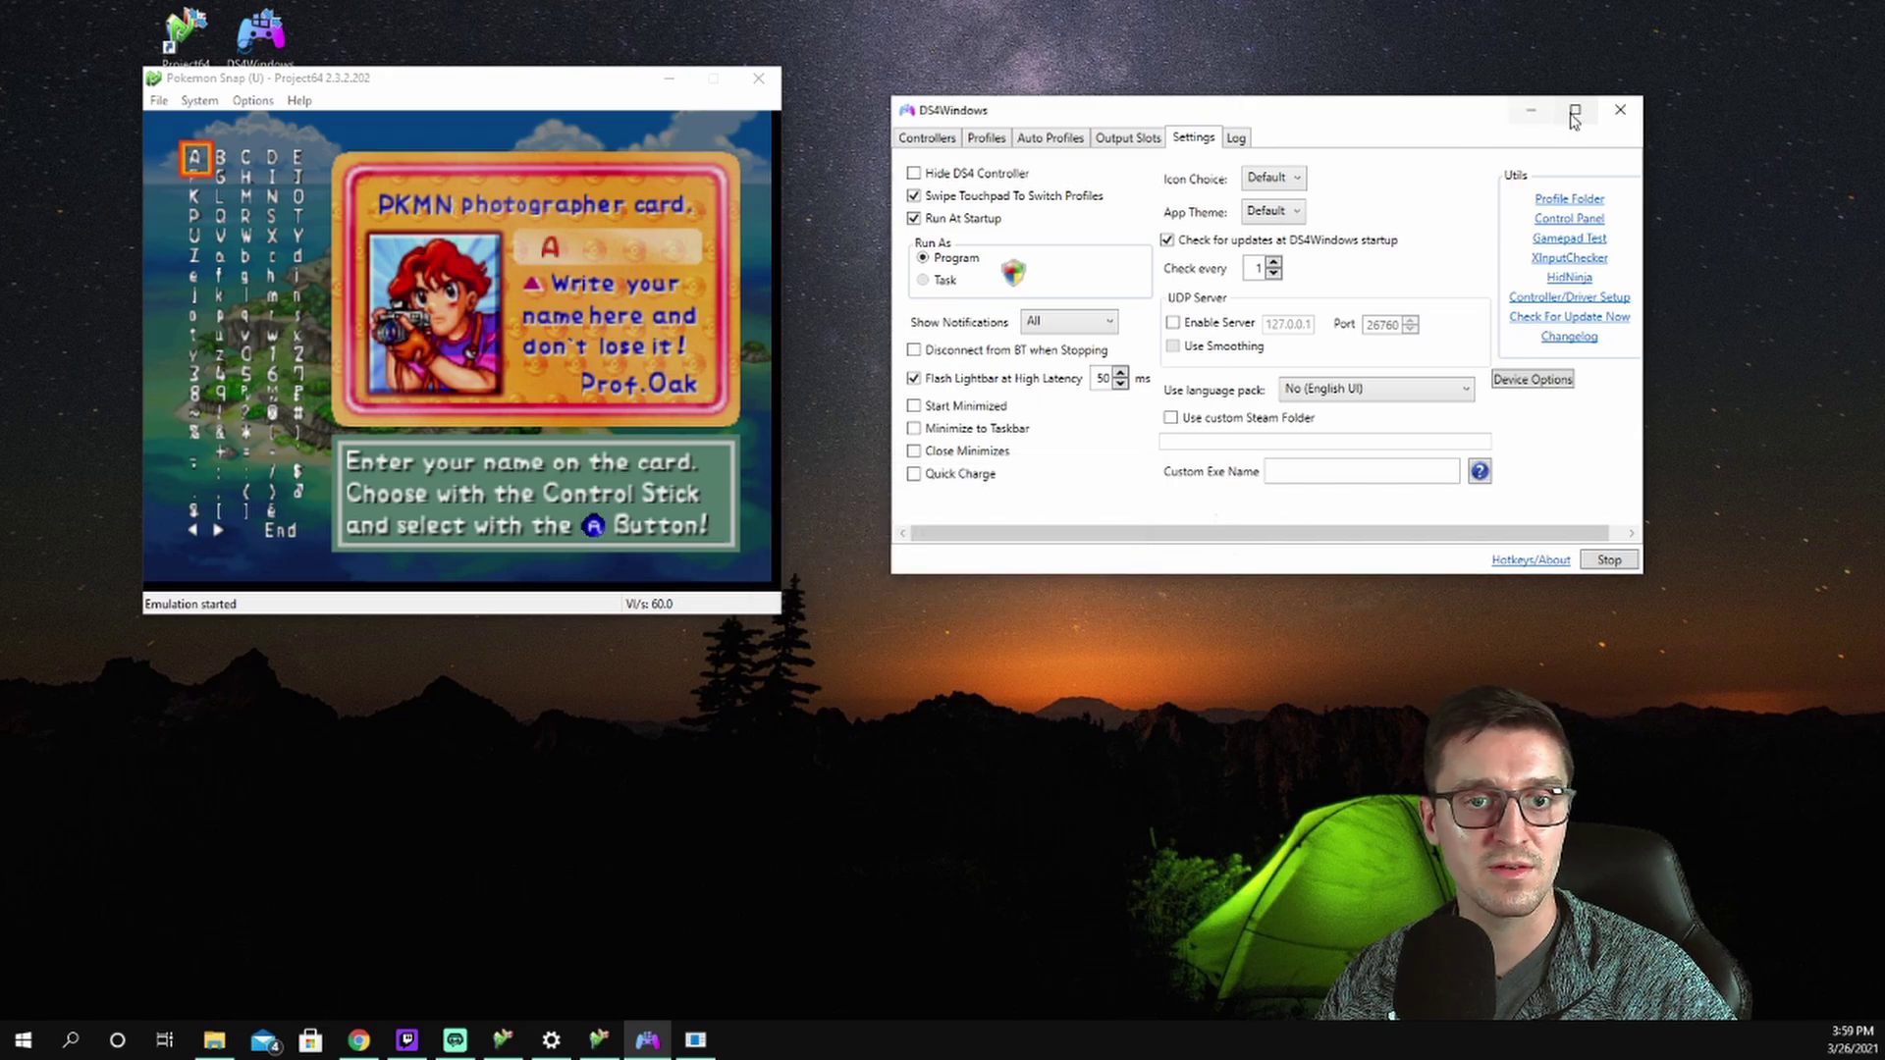
click(1531, 110)
Step: Close the running Pokémon Snap game, relaunch Project64 past the support prompt, and drop the ROM in
drag(607, 88, 836, 91)
click(987, 80)
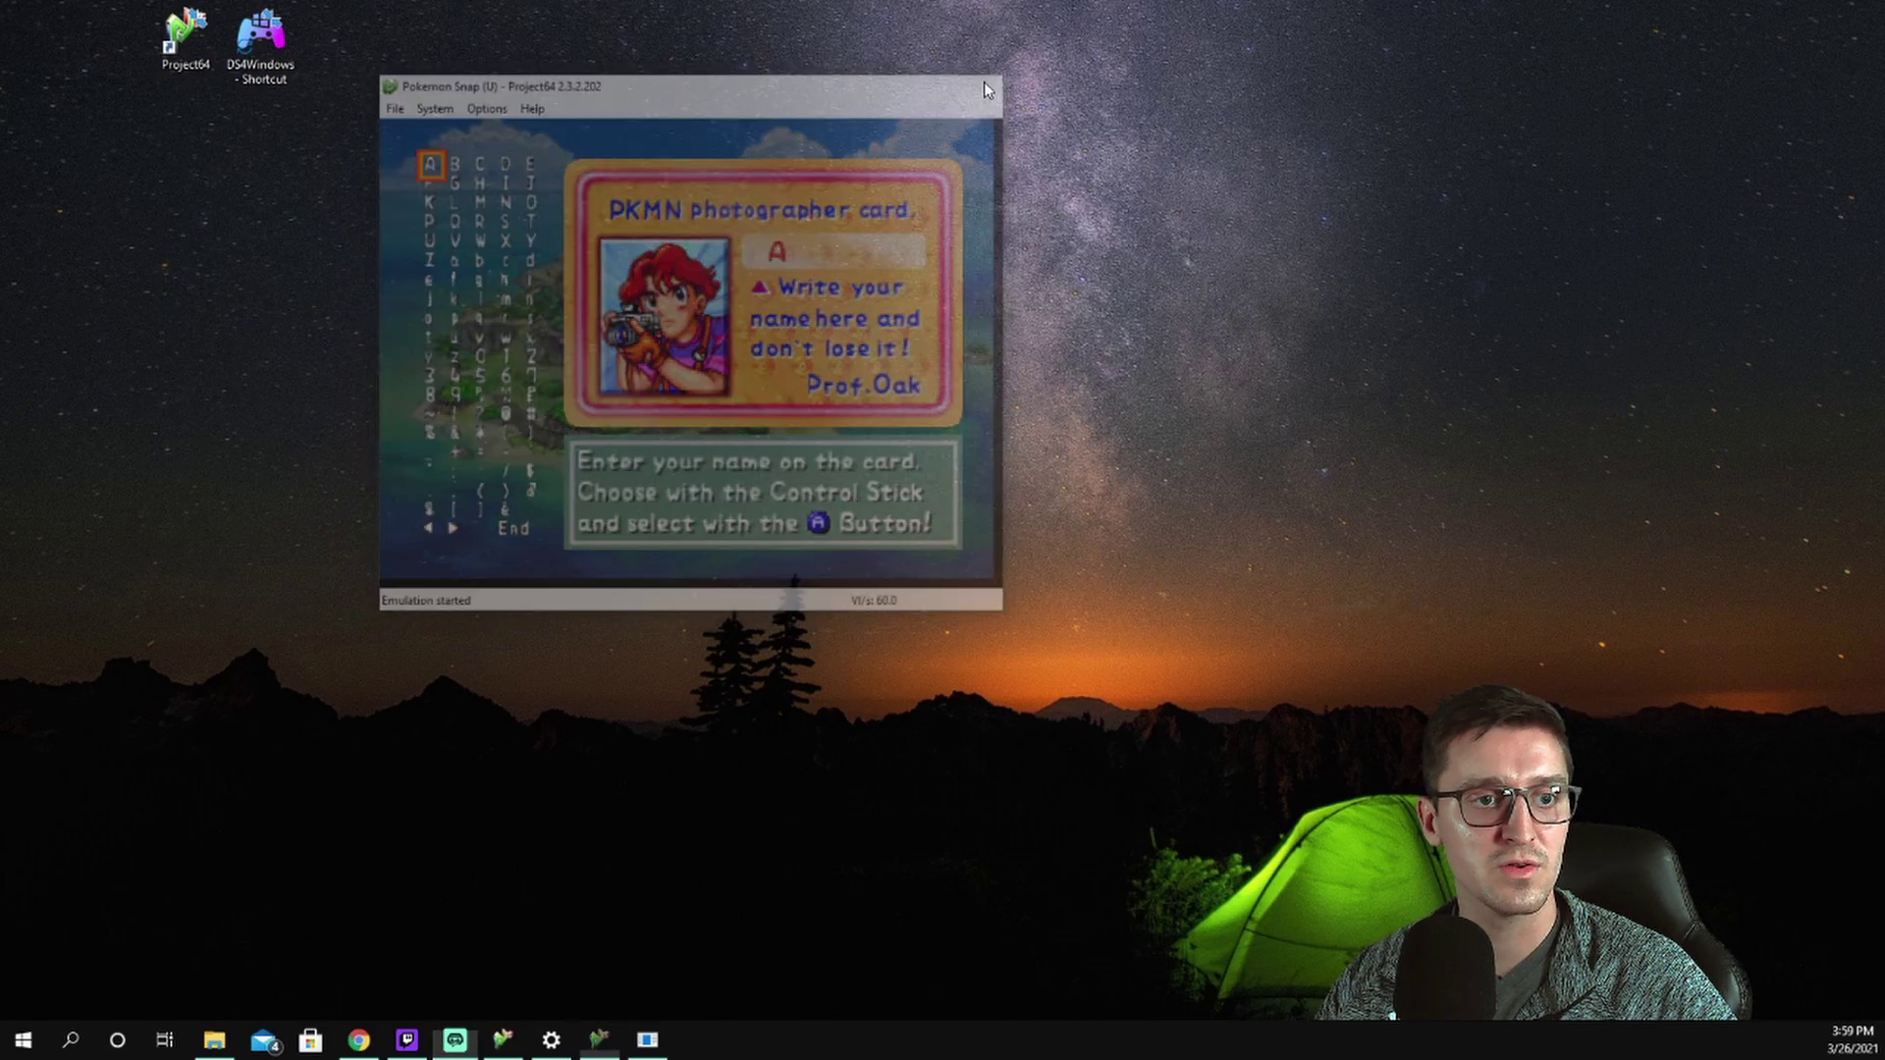
double_click(187, 37)
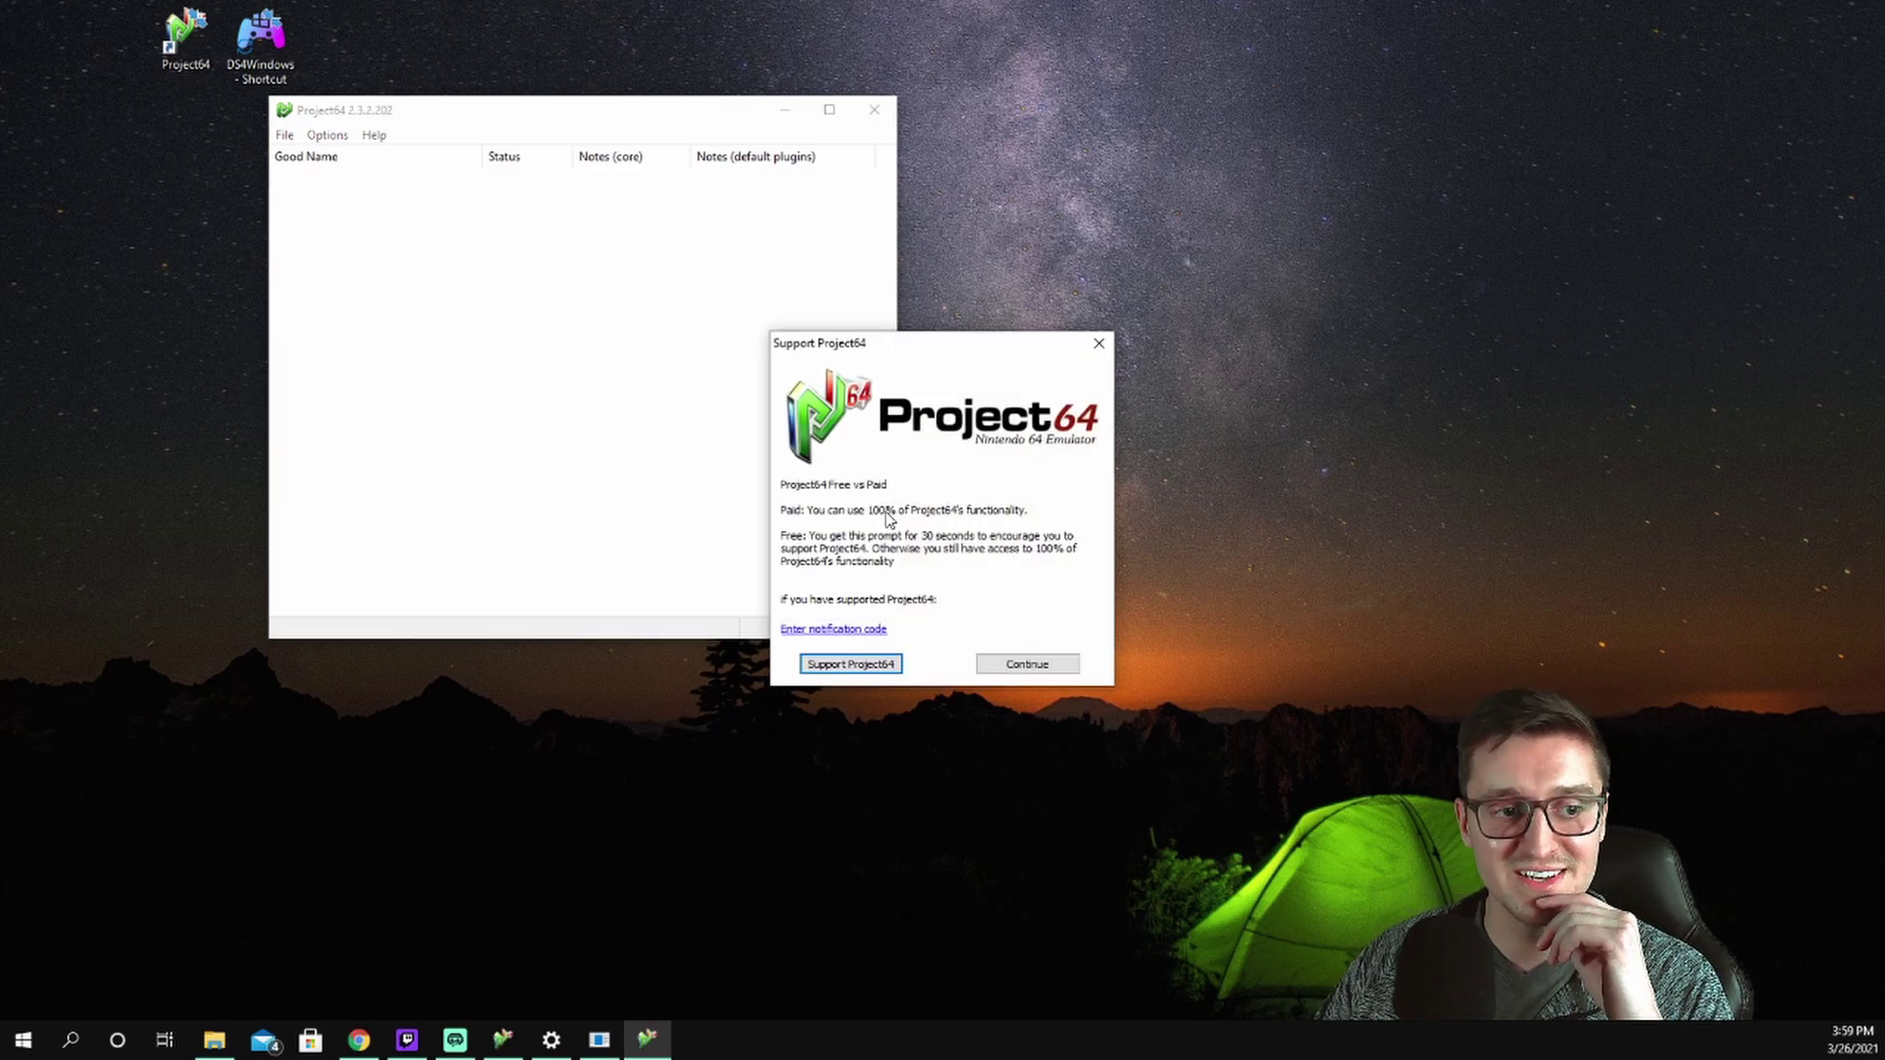
click(1029, 664)
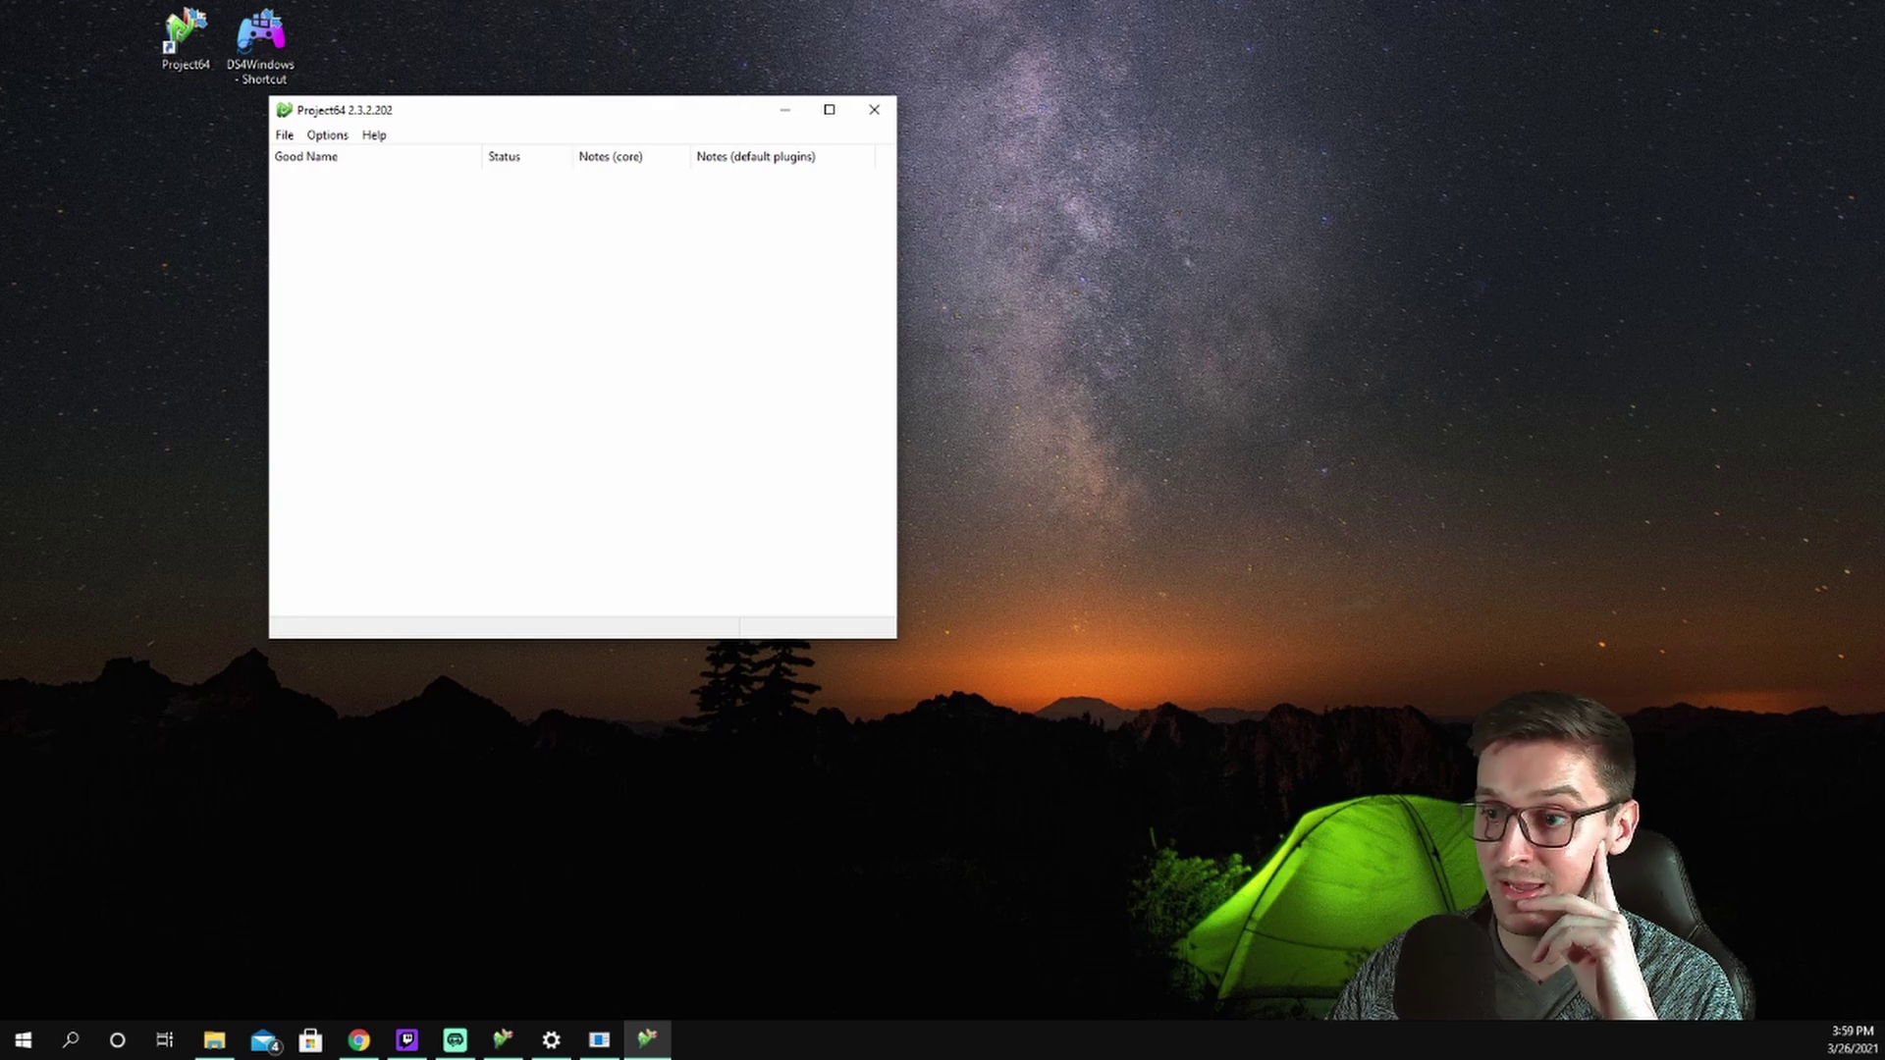
drag(1884, 550, 720, 481)
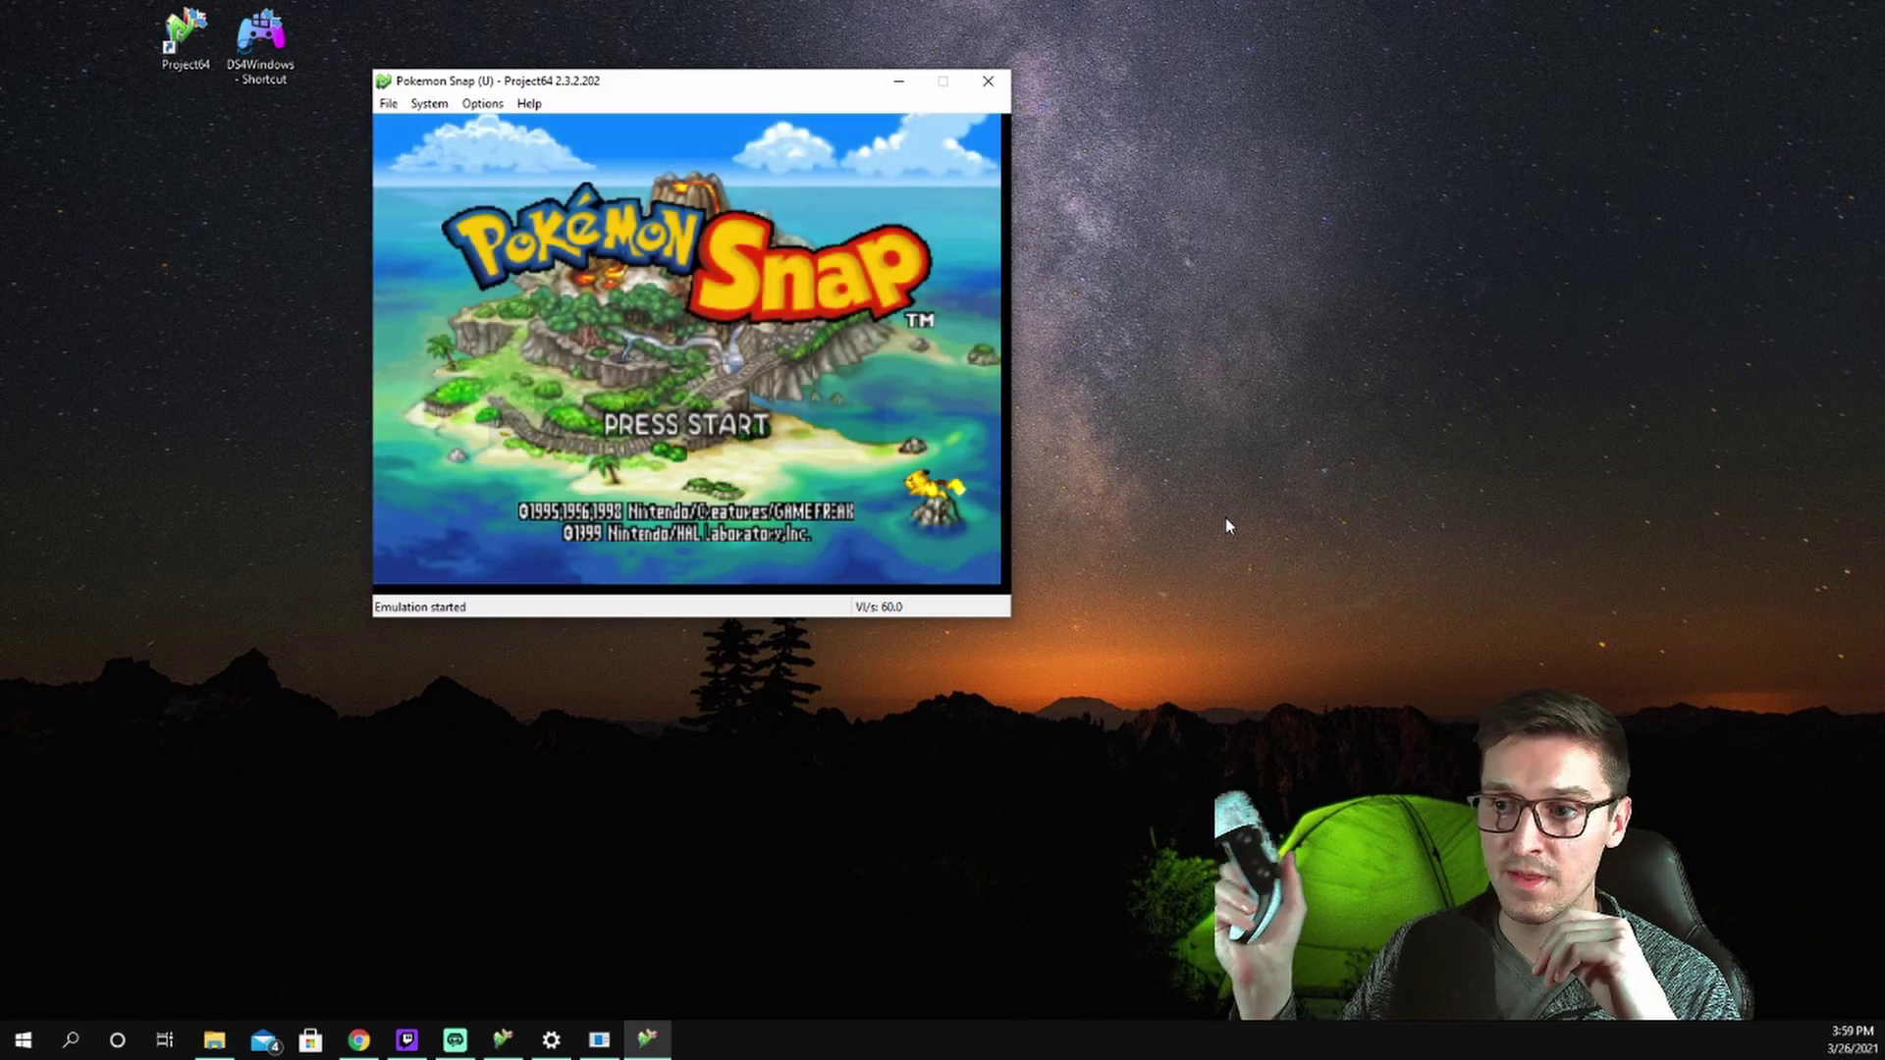
Step: Start a New Game from the title menu and move through the name grid toward G and M
key(Return)
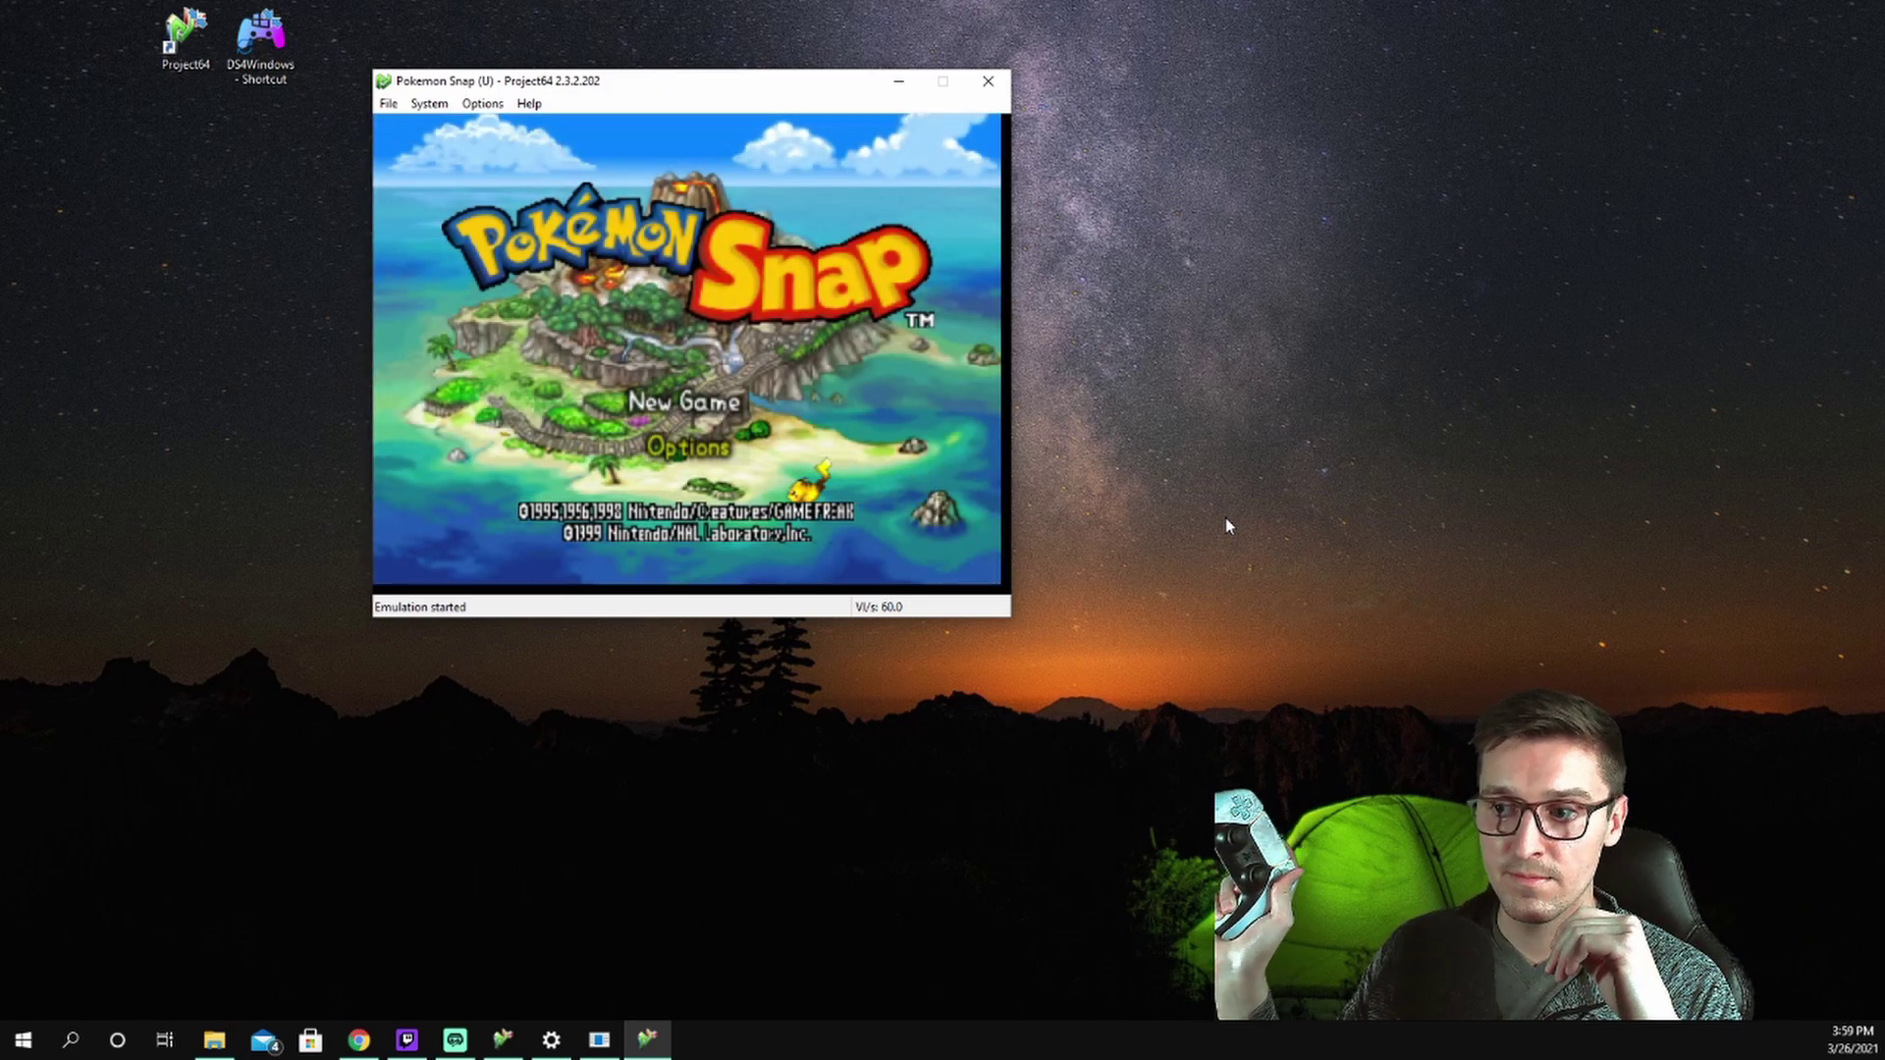
key(Return)
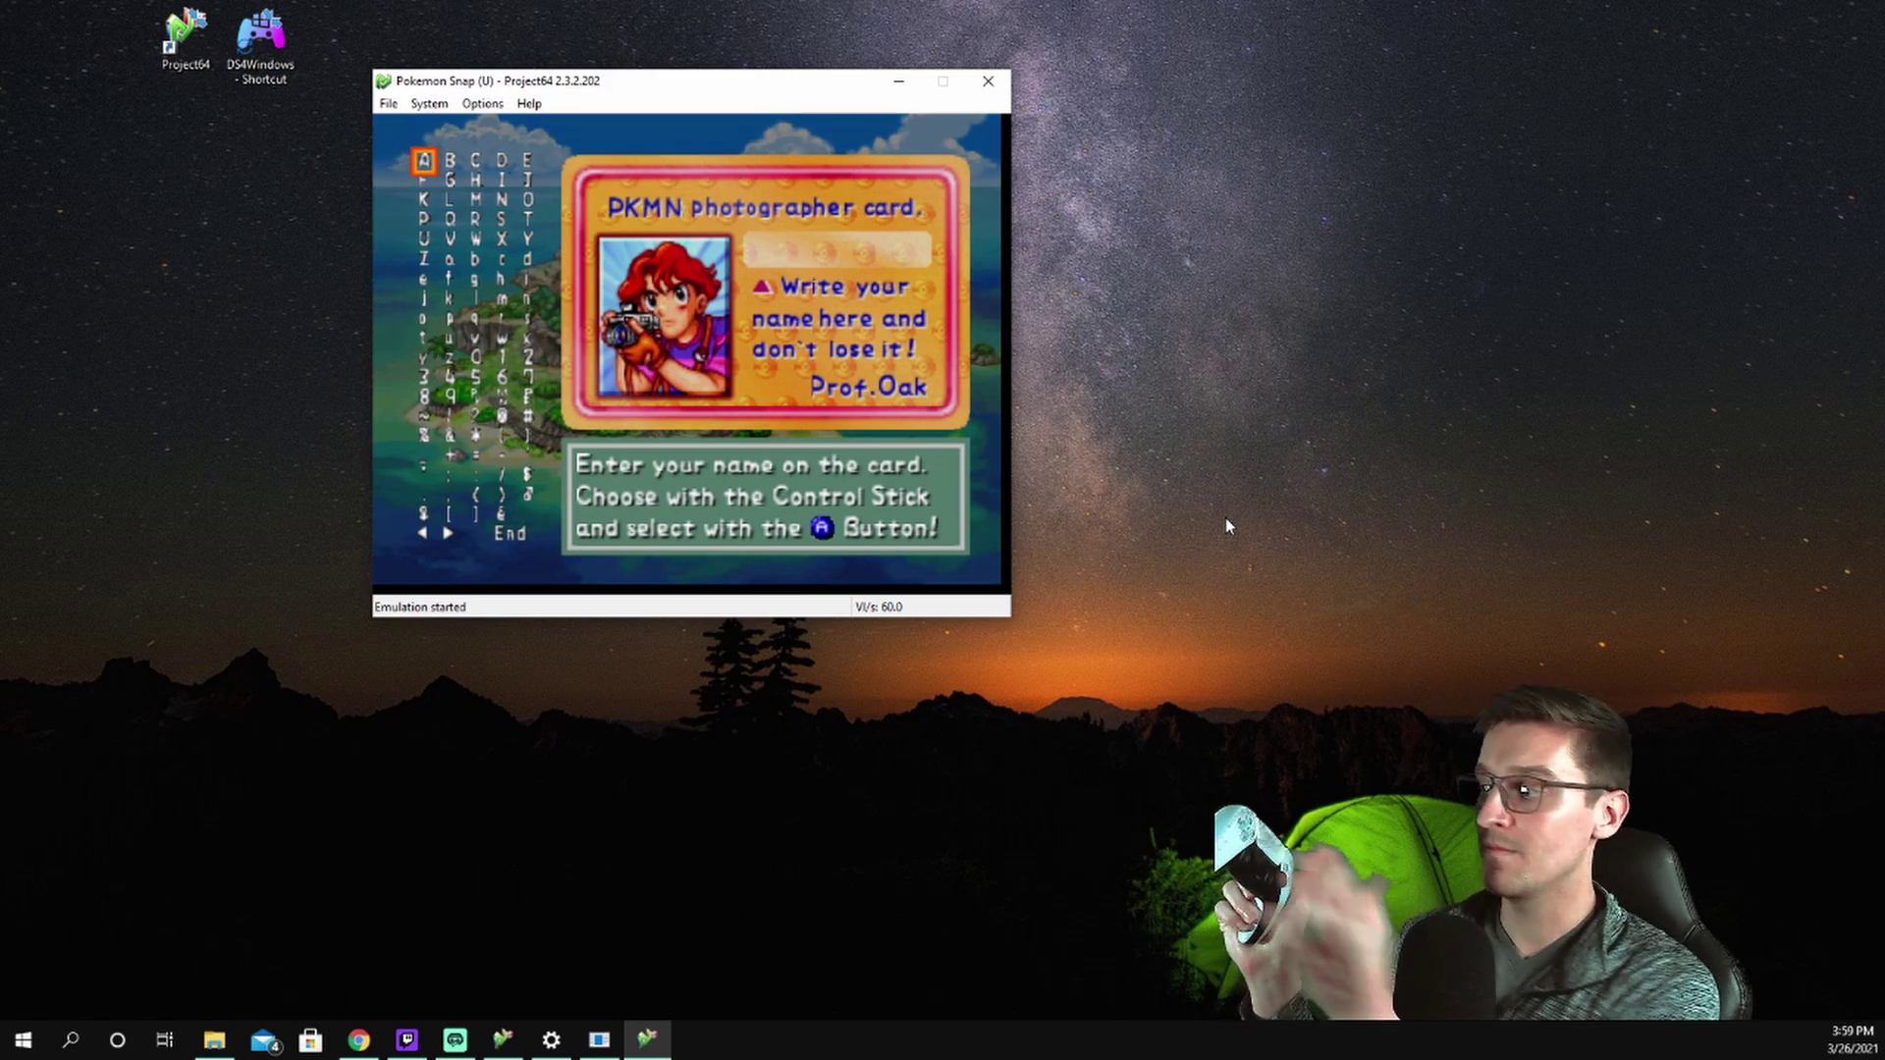
key(Right)
key(Down)
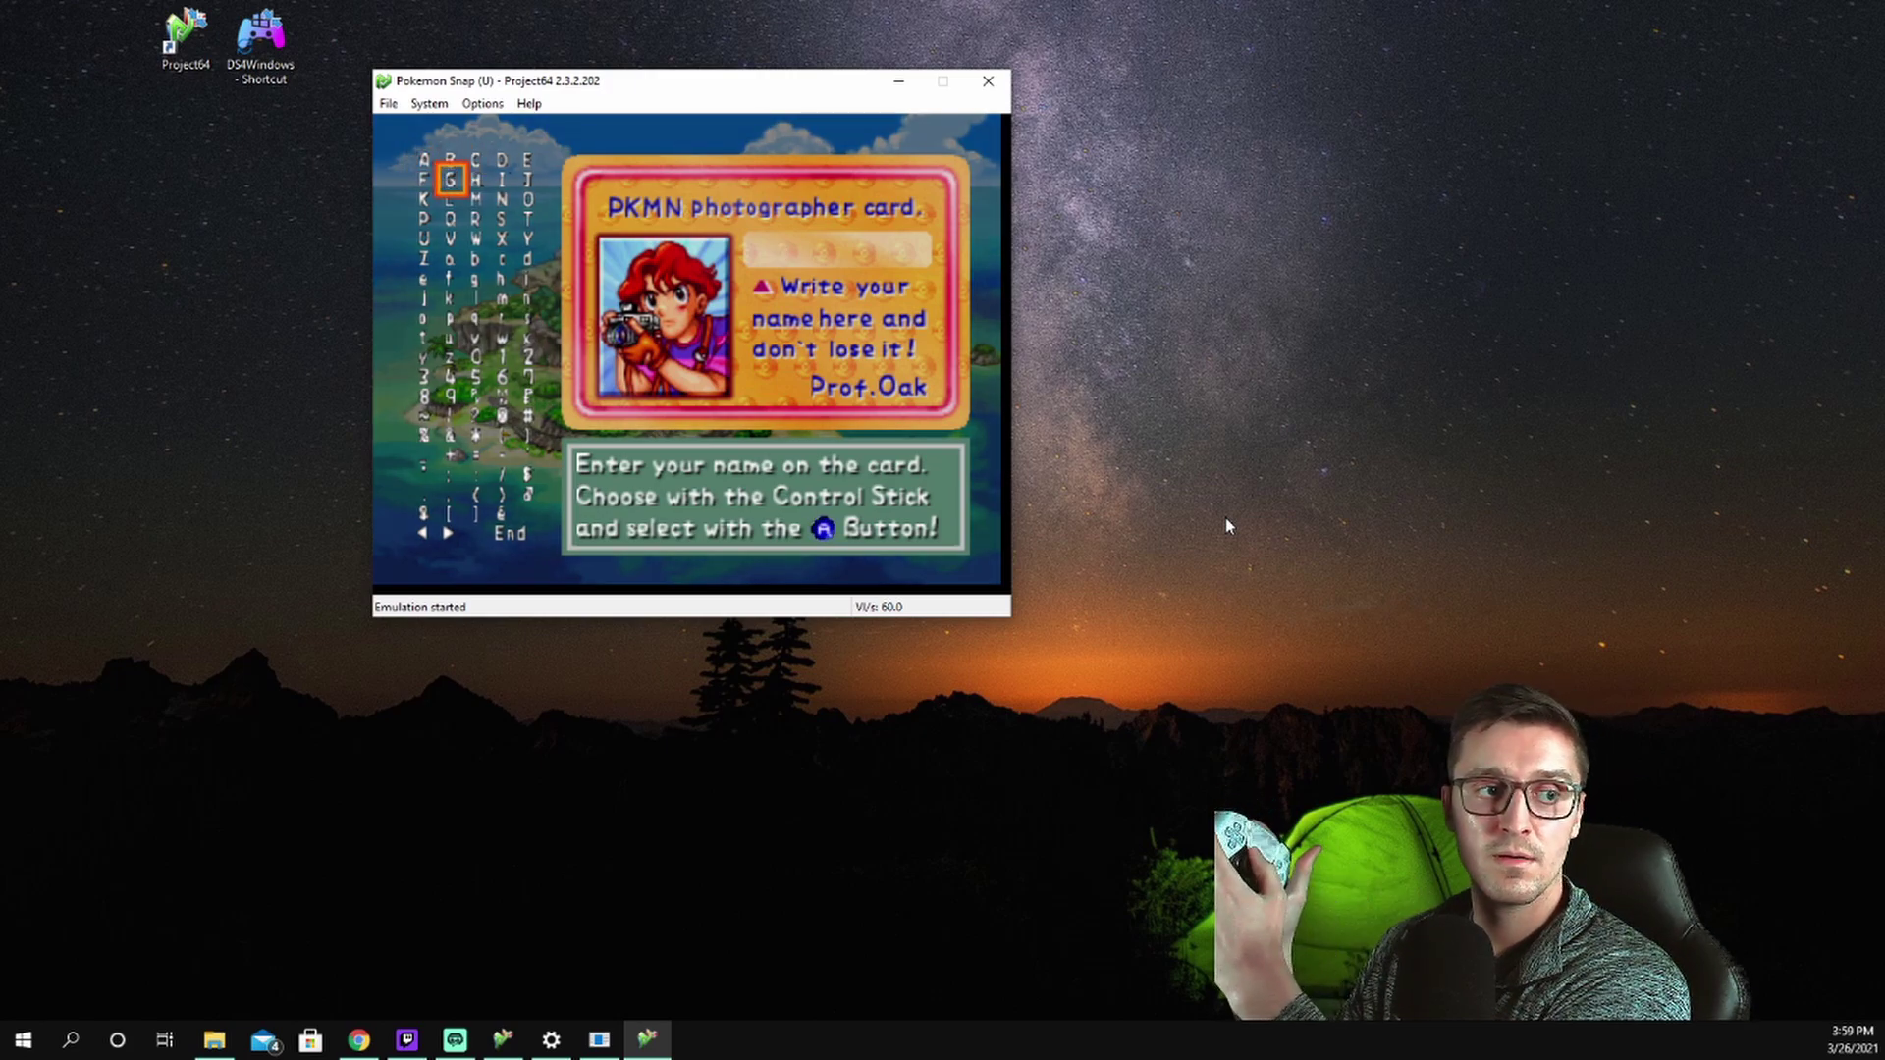
key(Right)
key(Right)
key(Left)
key(Down)
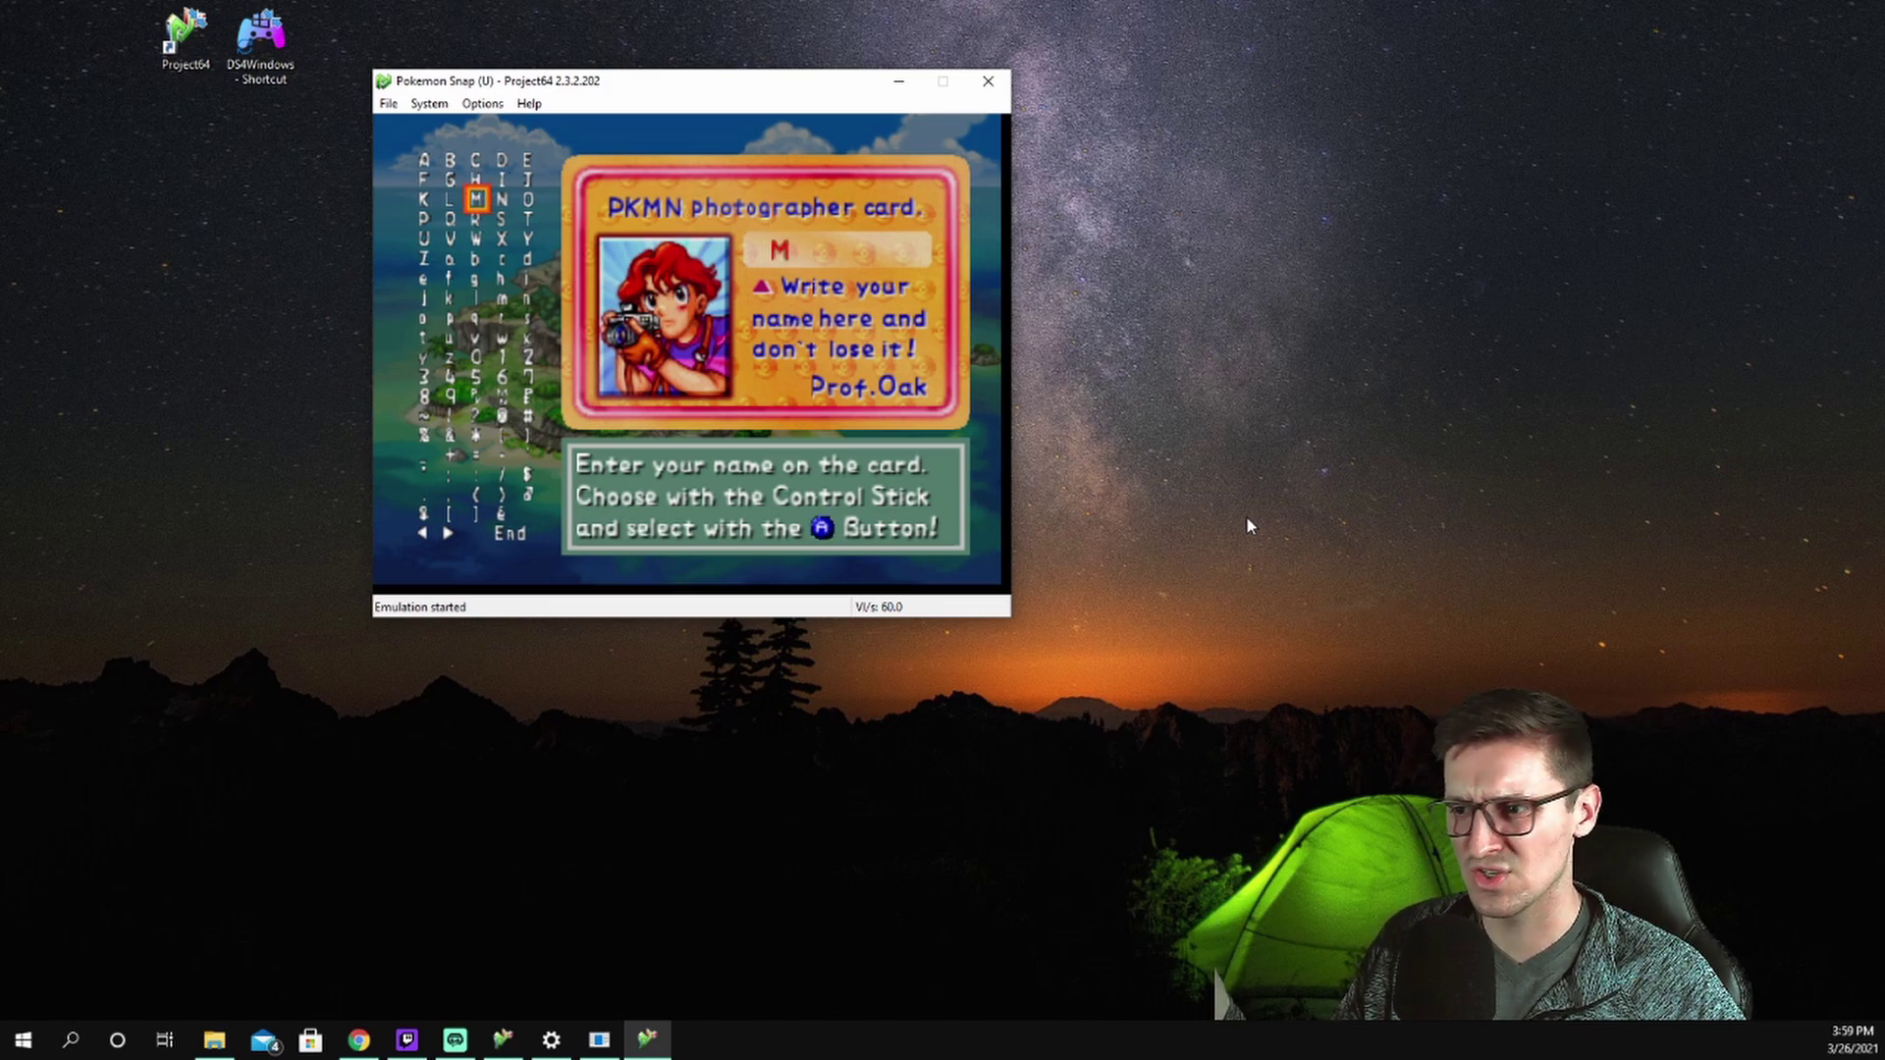
key(Left)
key(Left)
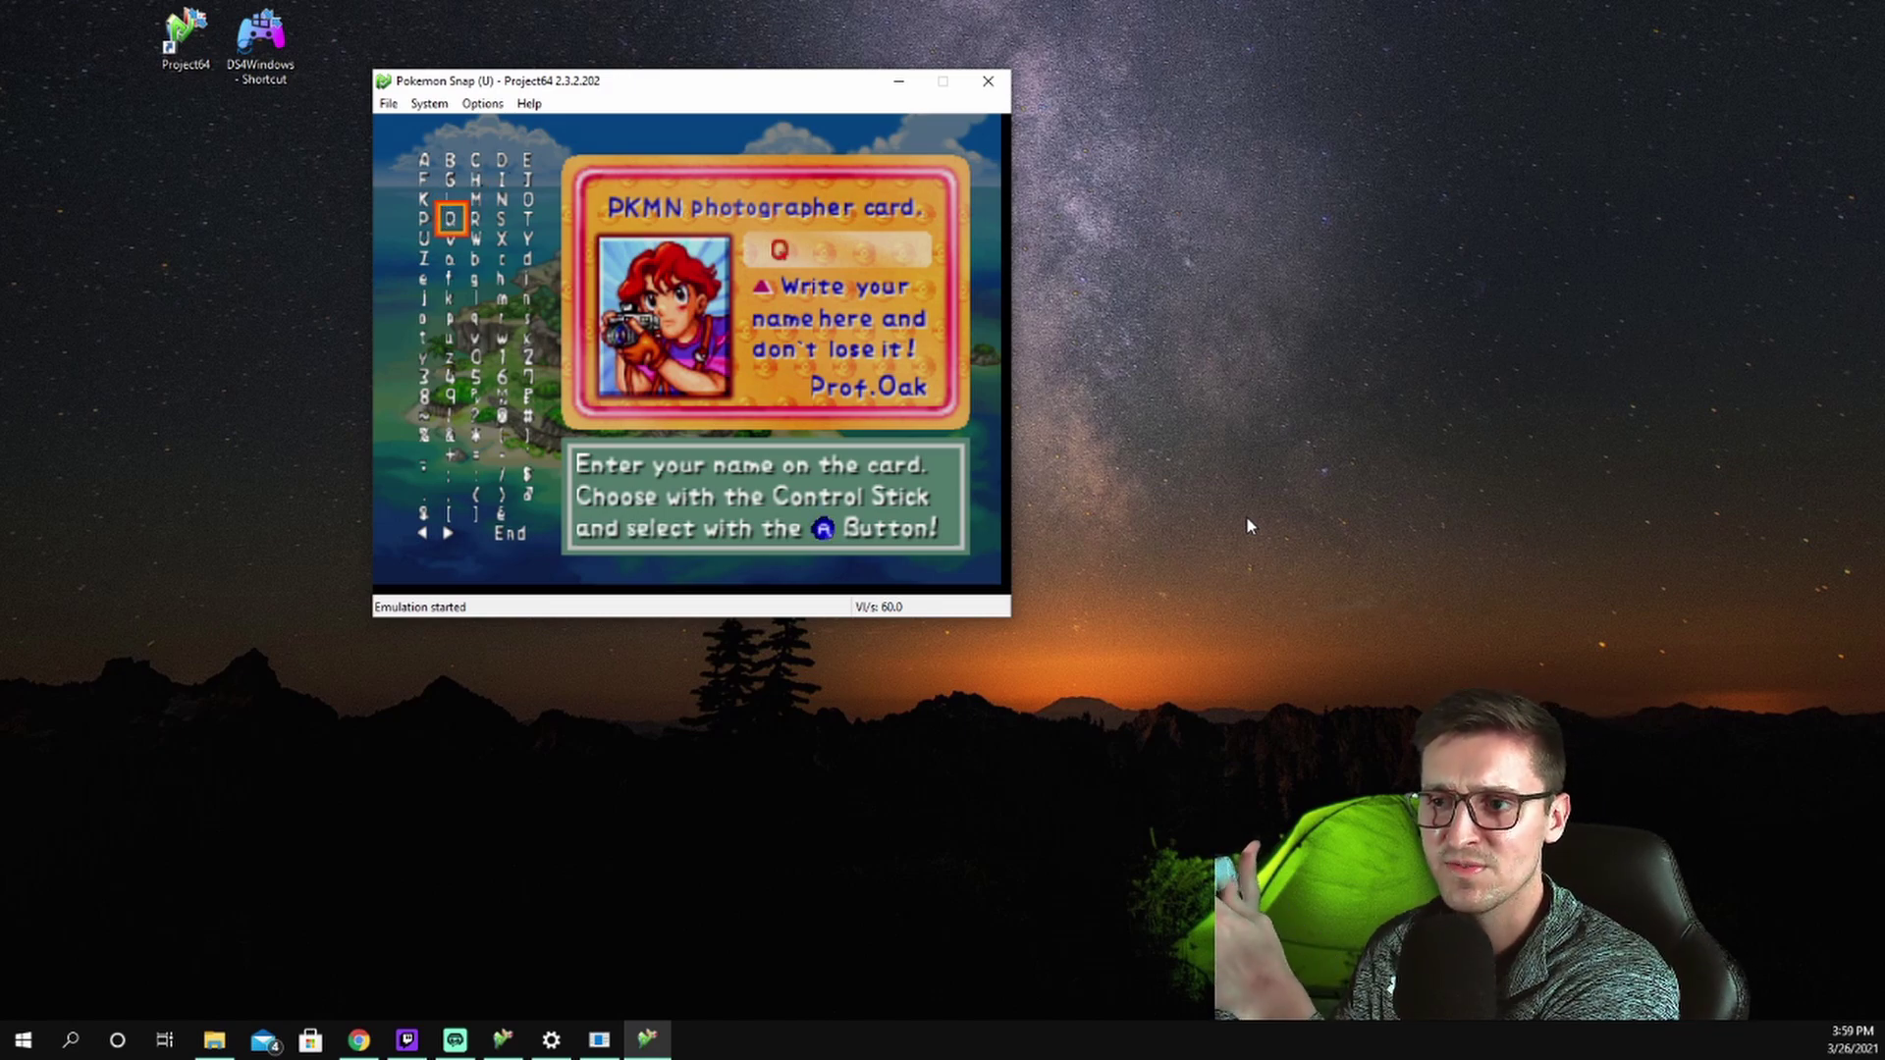
key(Right)
key(Right)
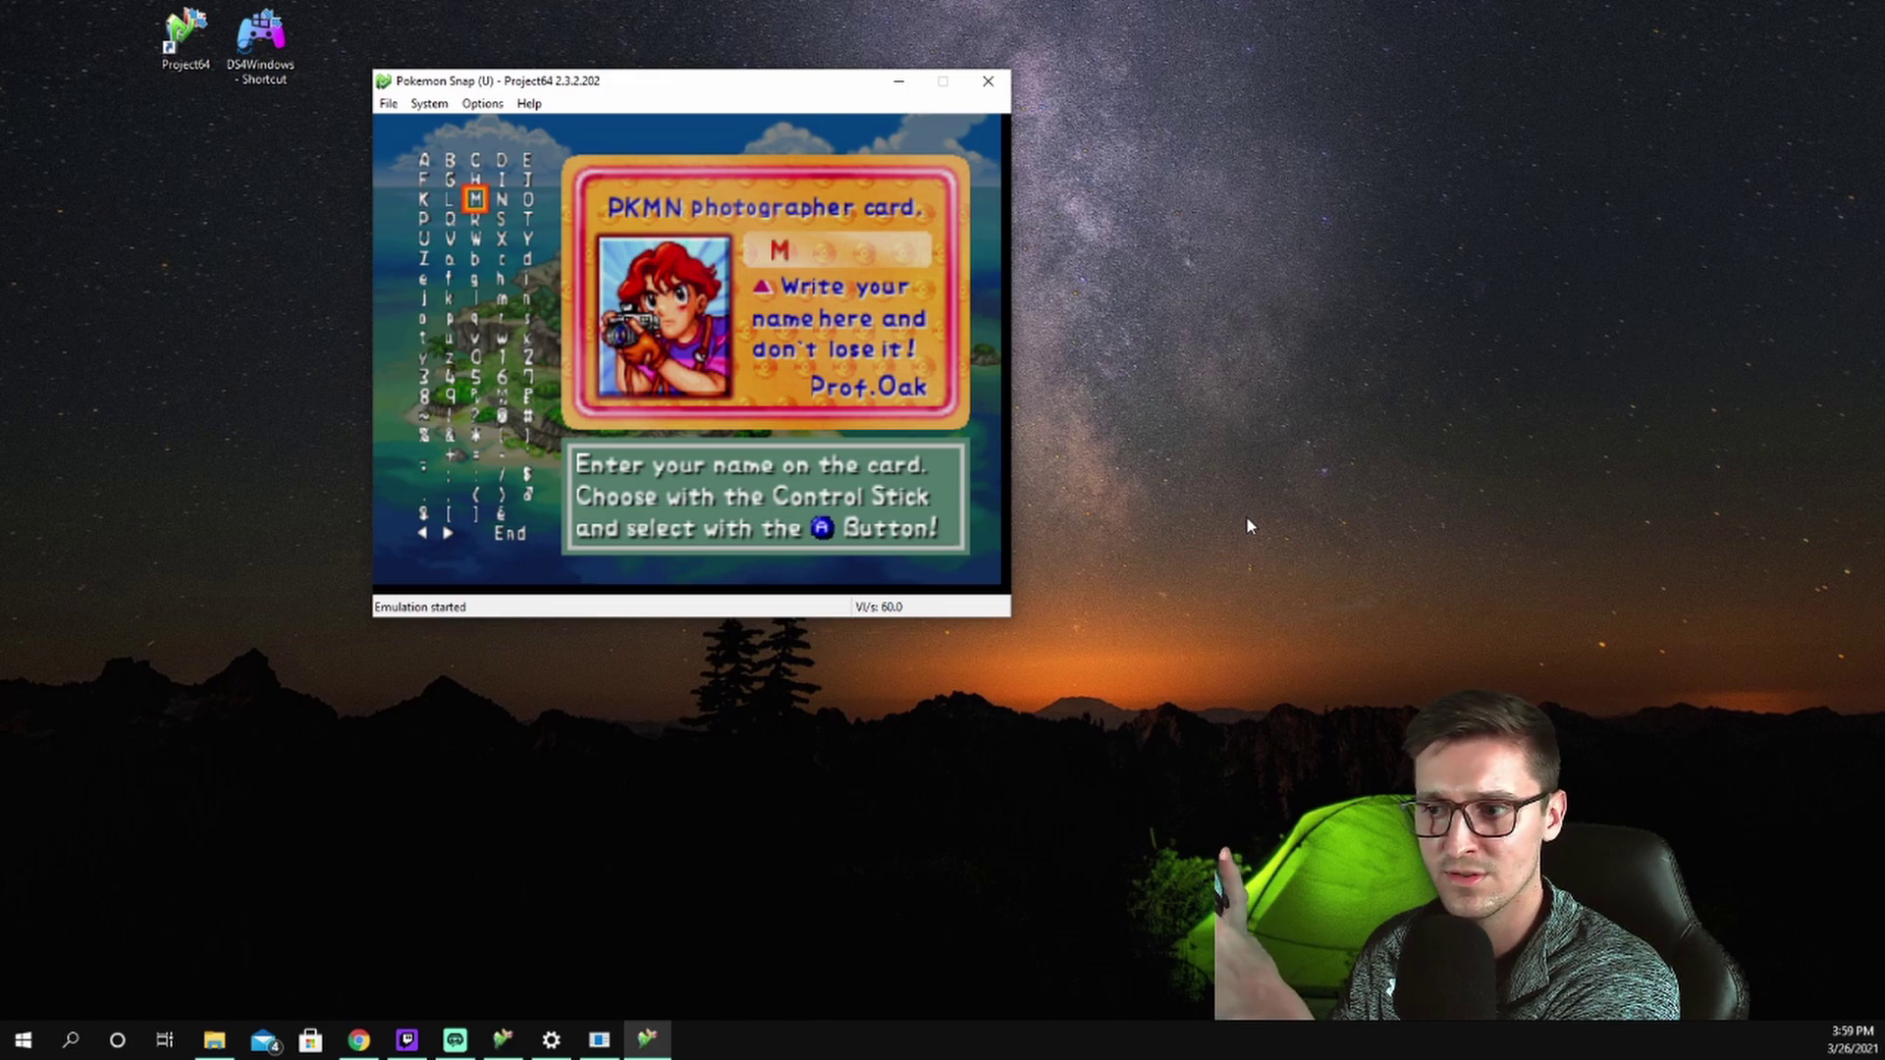
Step: Enter the photographer name letters F, O, S, S and confirm with End
key(Up)
key(Up)
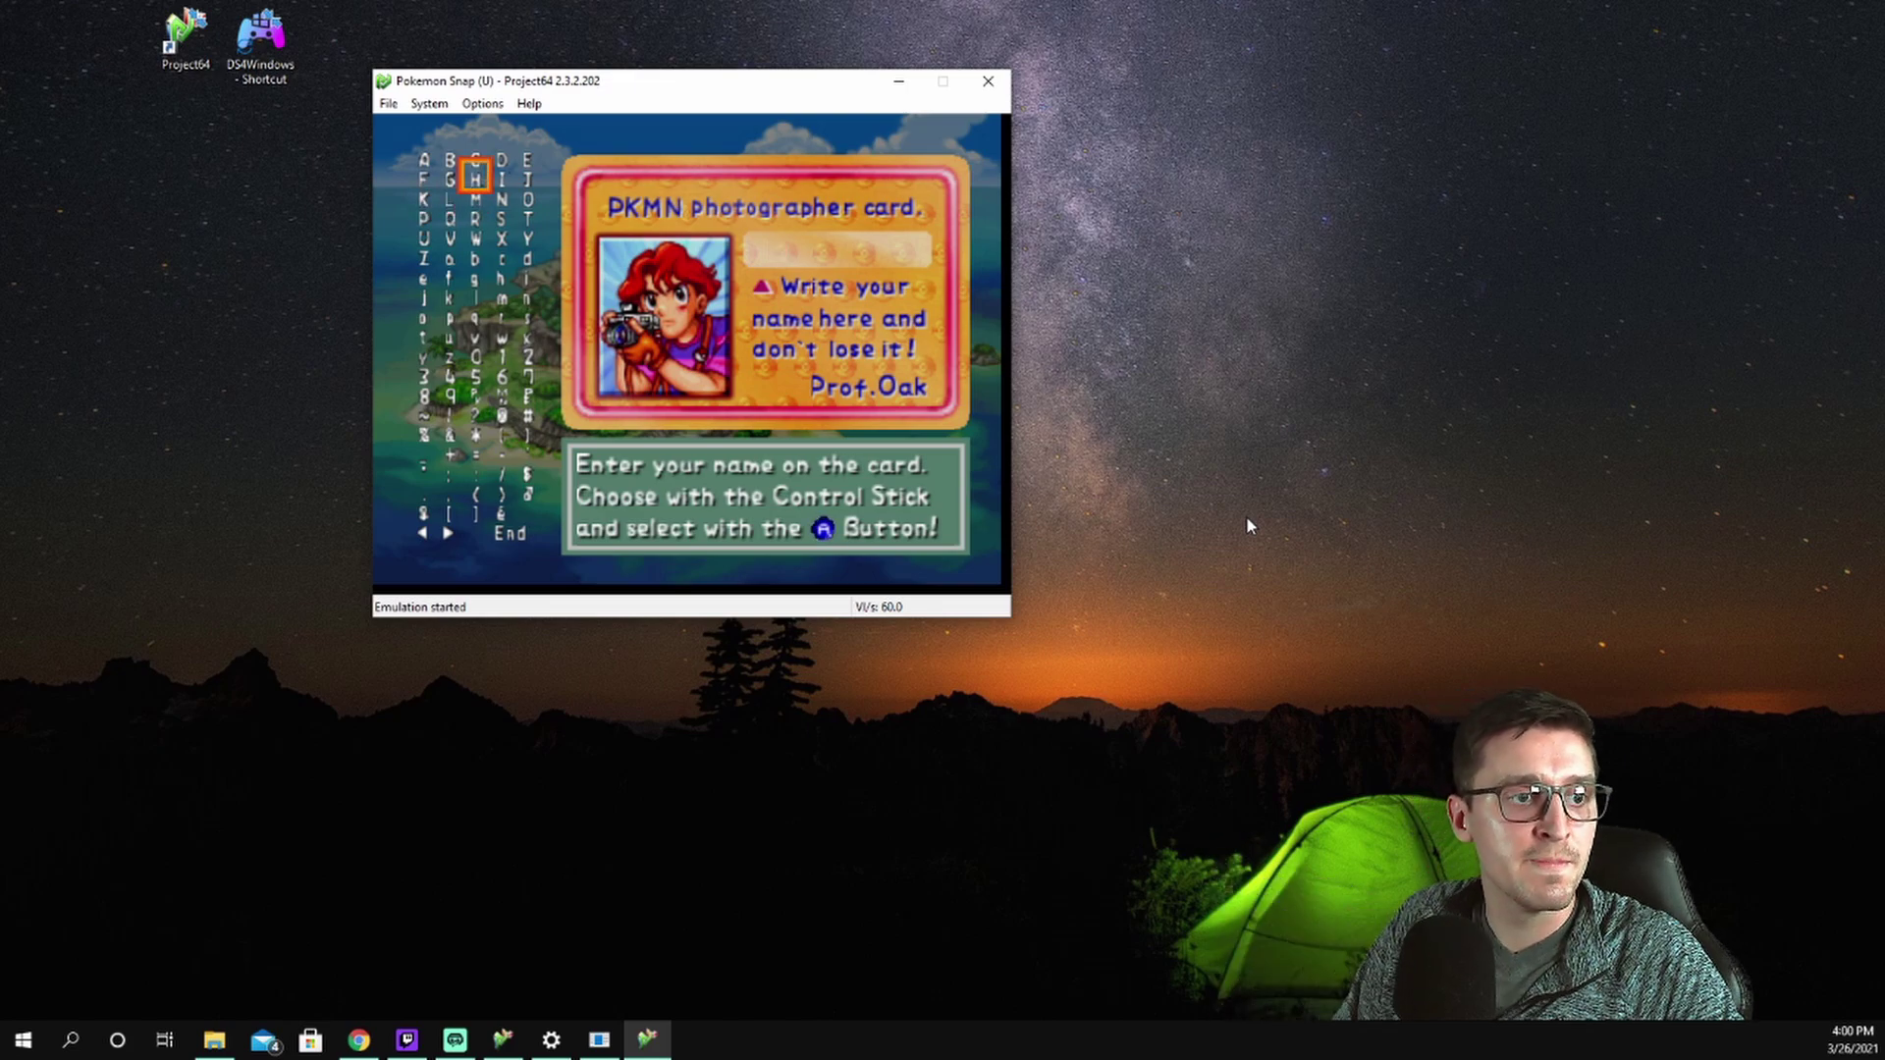
key(Down)
key(Left)
key(Left)
key(Right)
key(Right)
key(Right)
key(Right)
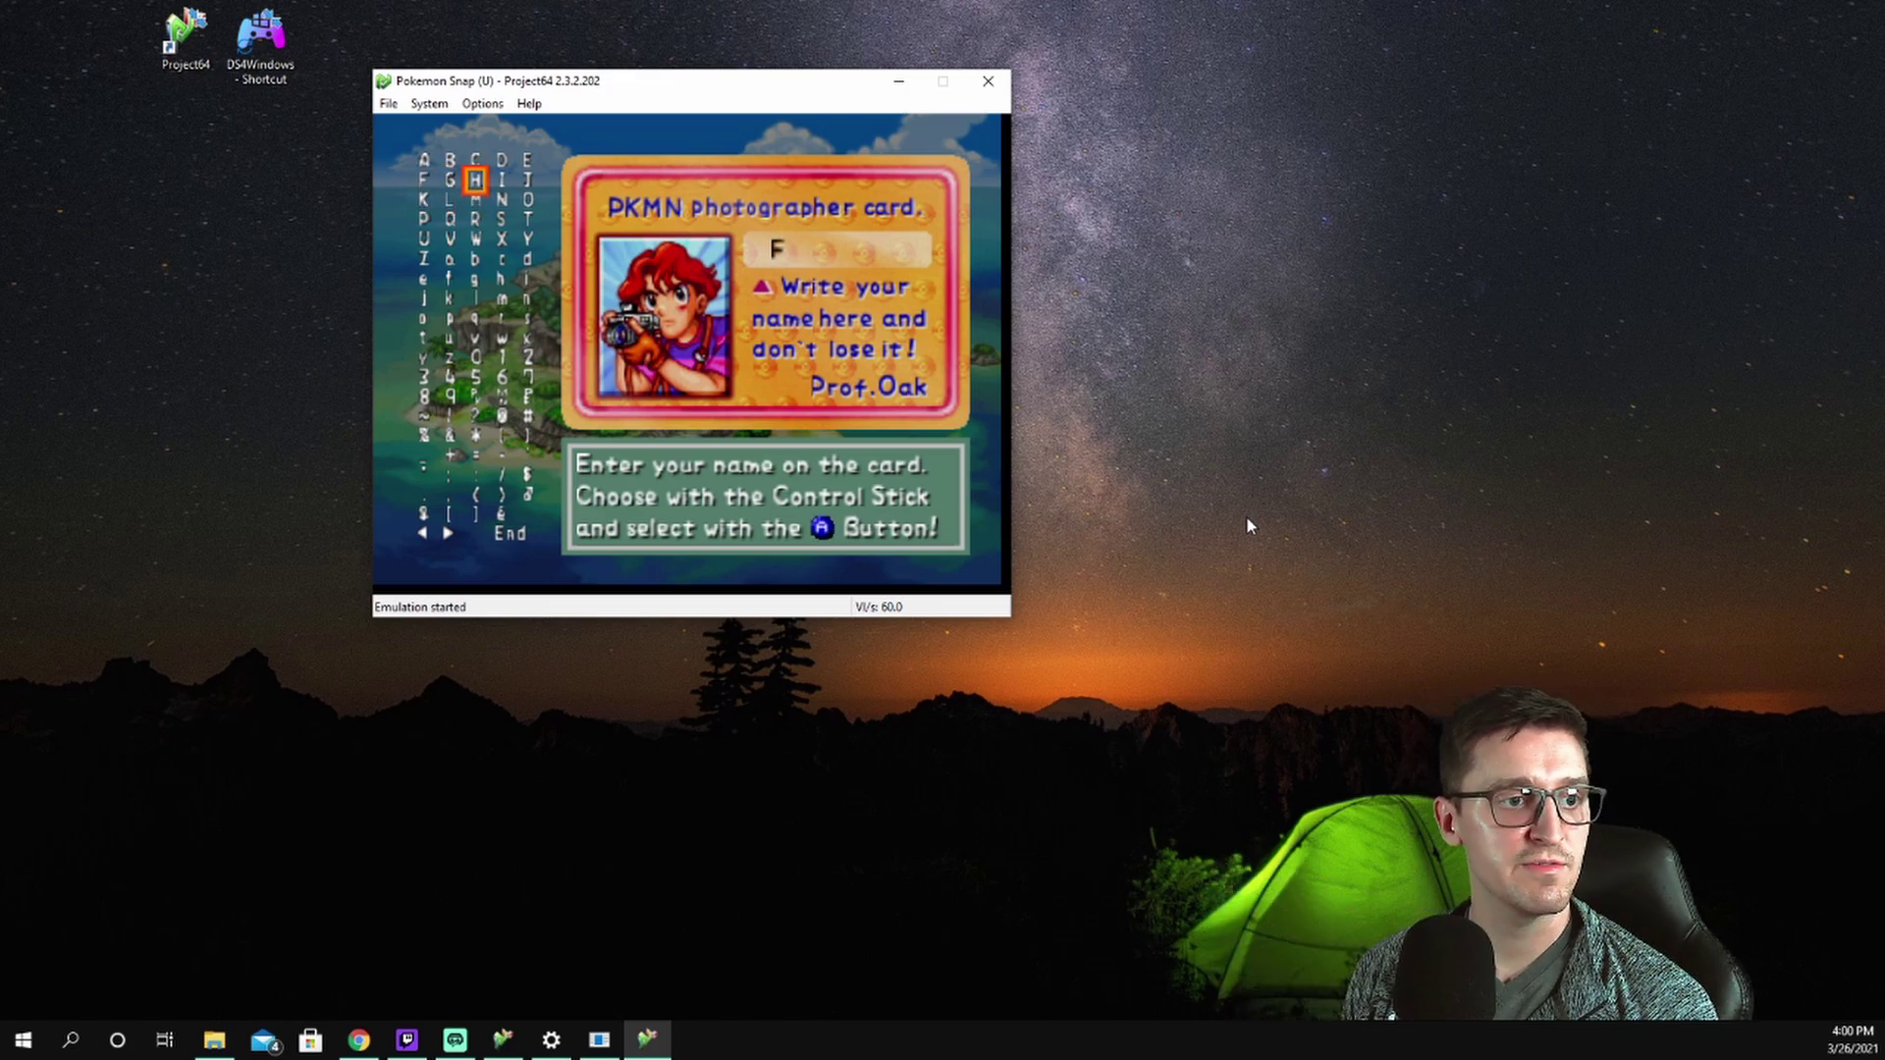
key(Down)
key(x)
key(Left)
key(Down)
key(x)
key(x)
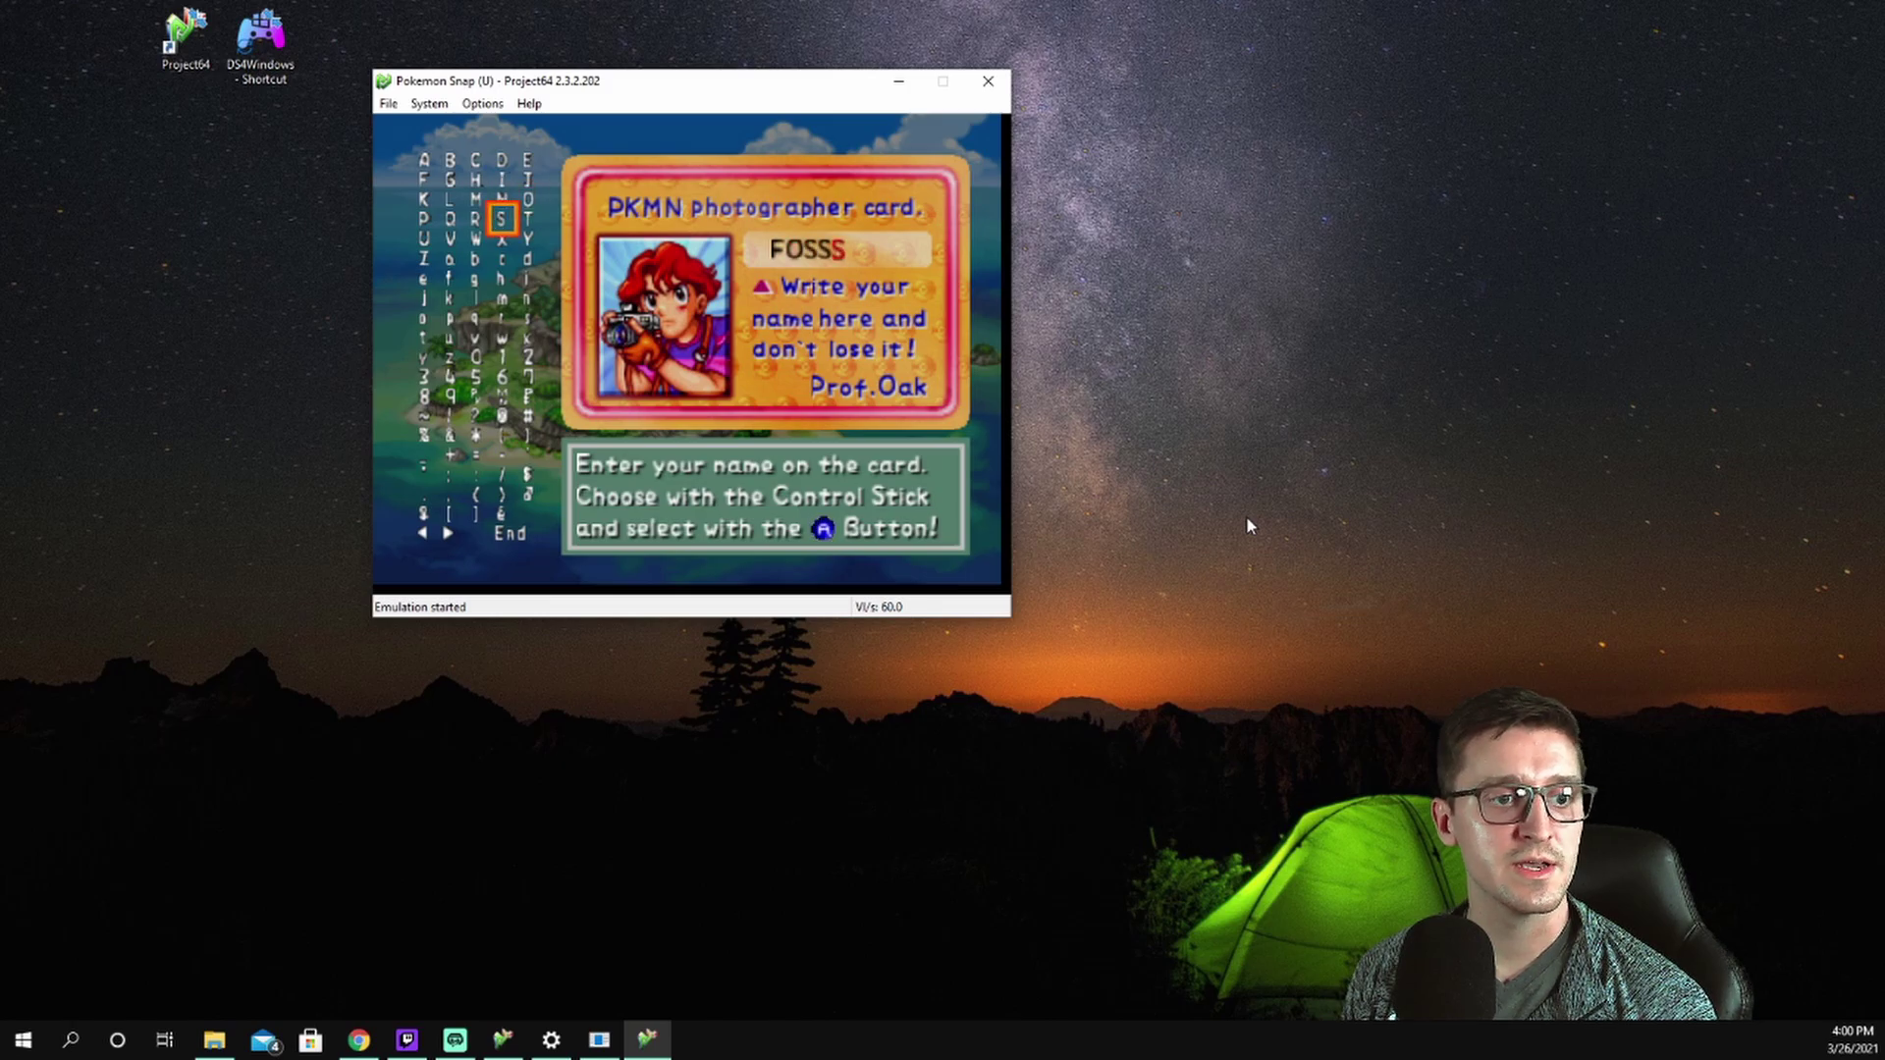
key(Down)
key(Down)
key(Down)
key(Down)
key(Down)
key(Down)
key(Down)
key(Down)
key(Down)
key(Down)
key(Down)
key(Down)
key(Down)
key(Down)
key(Down)
key(Down)
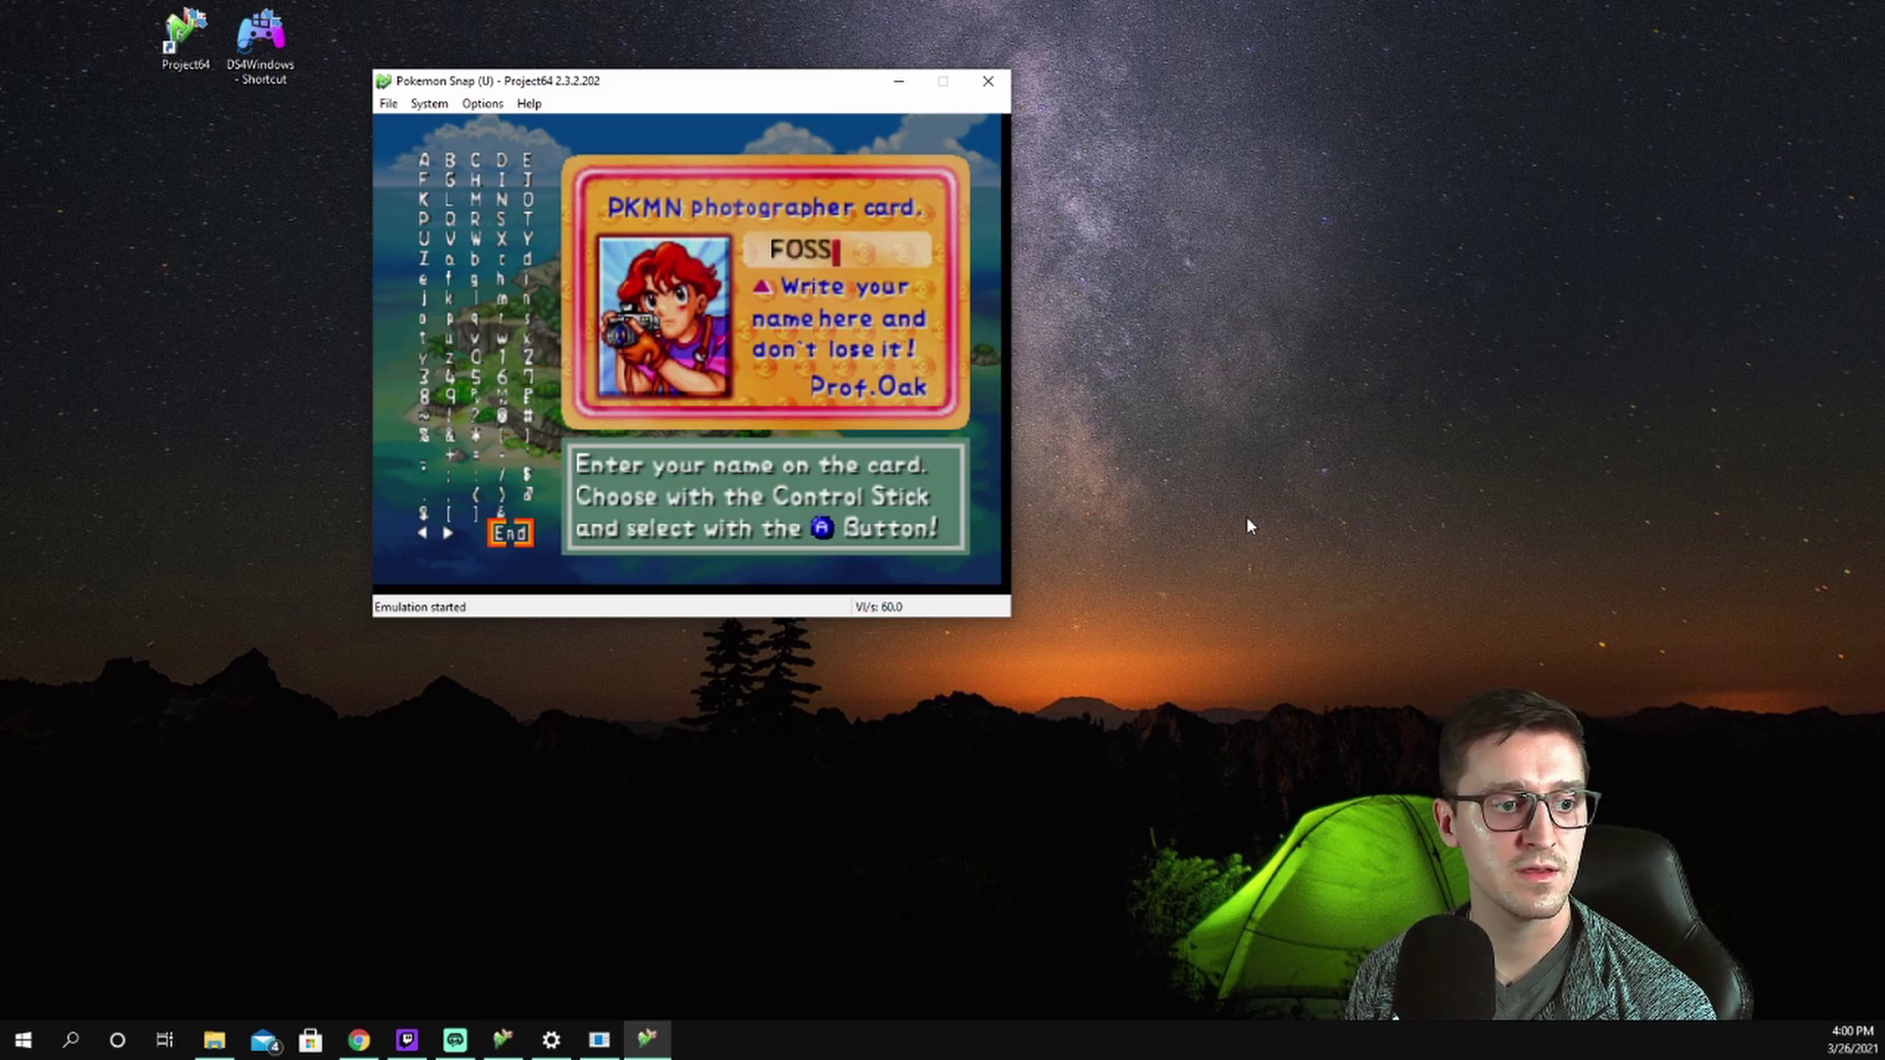
key(x)
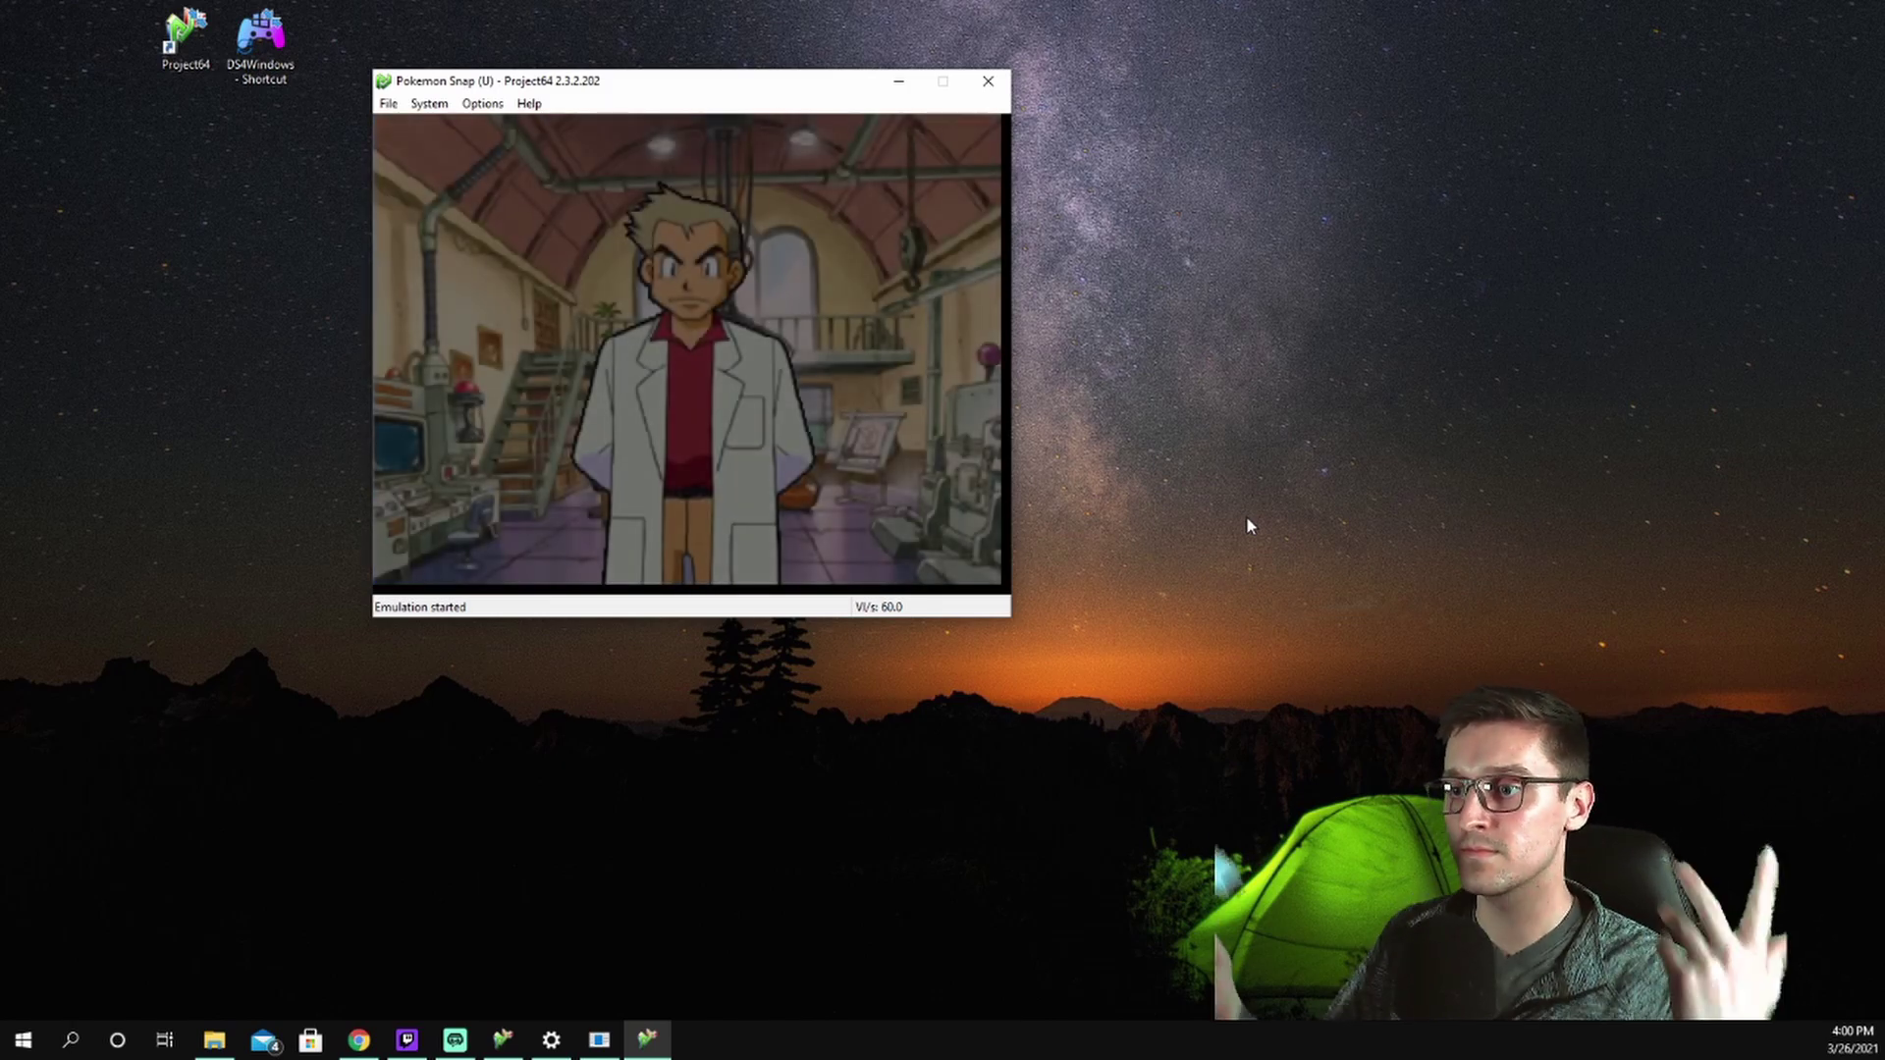